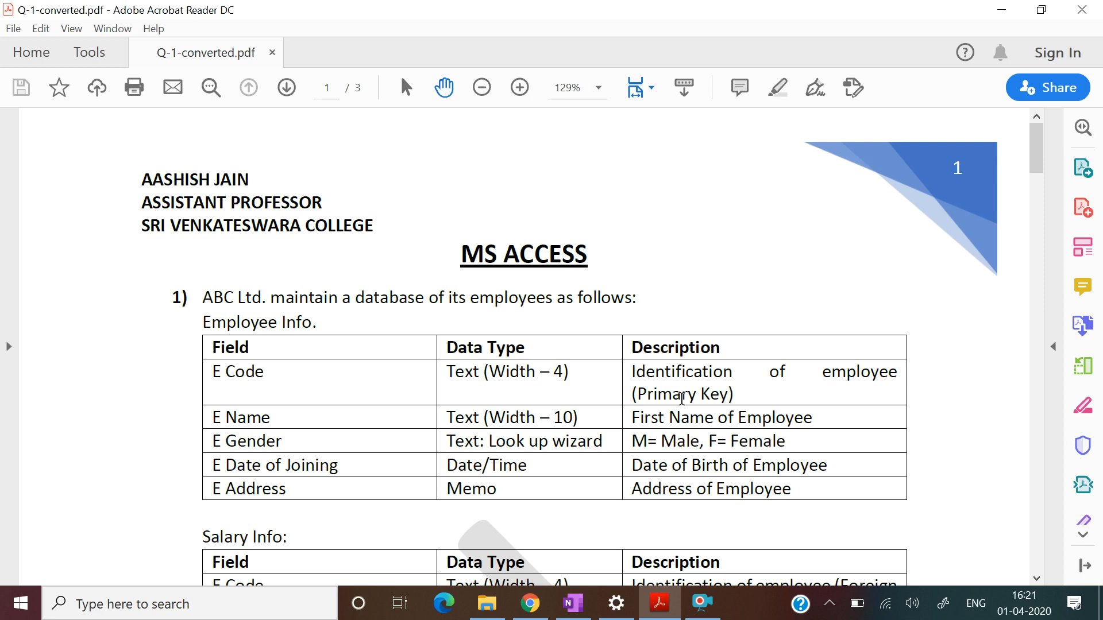
Step: Read exercise 1 in the PDF, covering the Employee Info and Salary Info table definitions and the required tasks
{"action": "scroll", "coordinate": [682, 397], "scroll_direction": "down", "scroll_amount": 1}
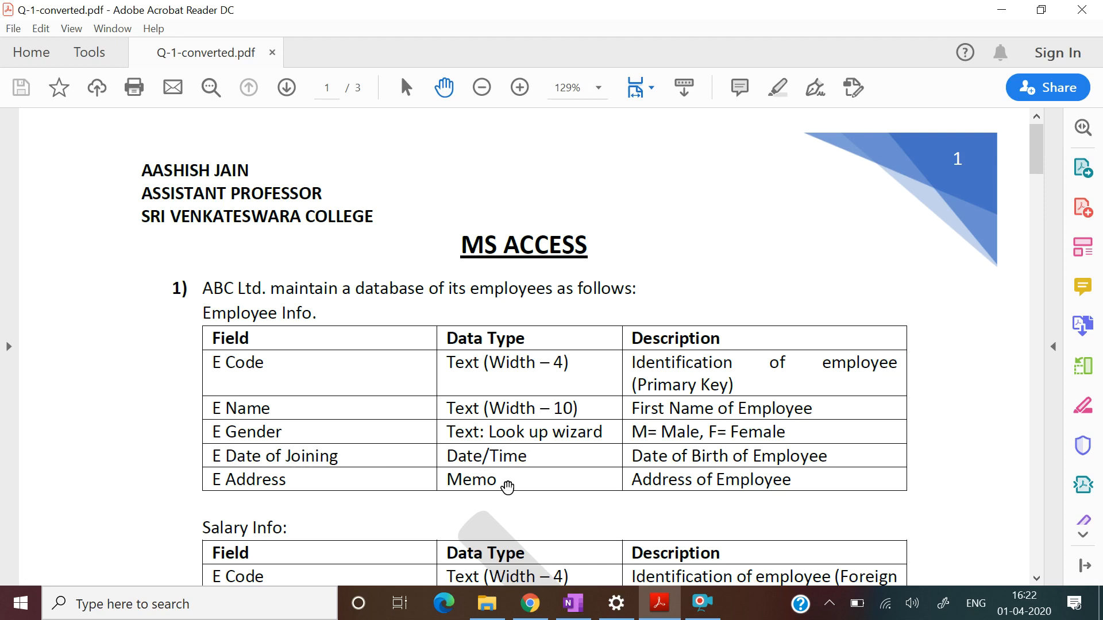
{"action": "scroll", "coordinate": [507, 487], "scroll_direction": "down", "scroll_amount": 3}
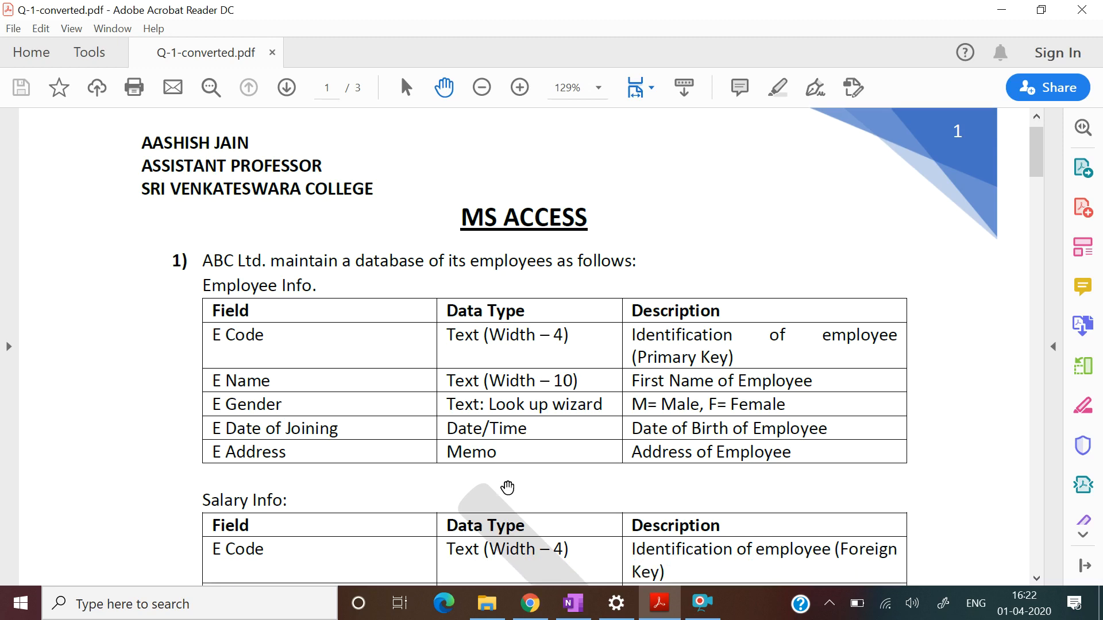
{"action": "scroll", "coordinate": [508, 487], "scroll_direction": "down", "scroll_amount": 3}
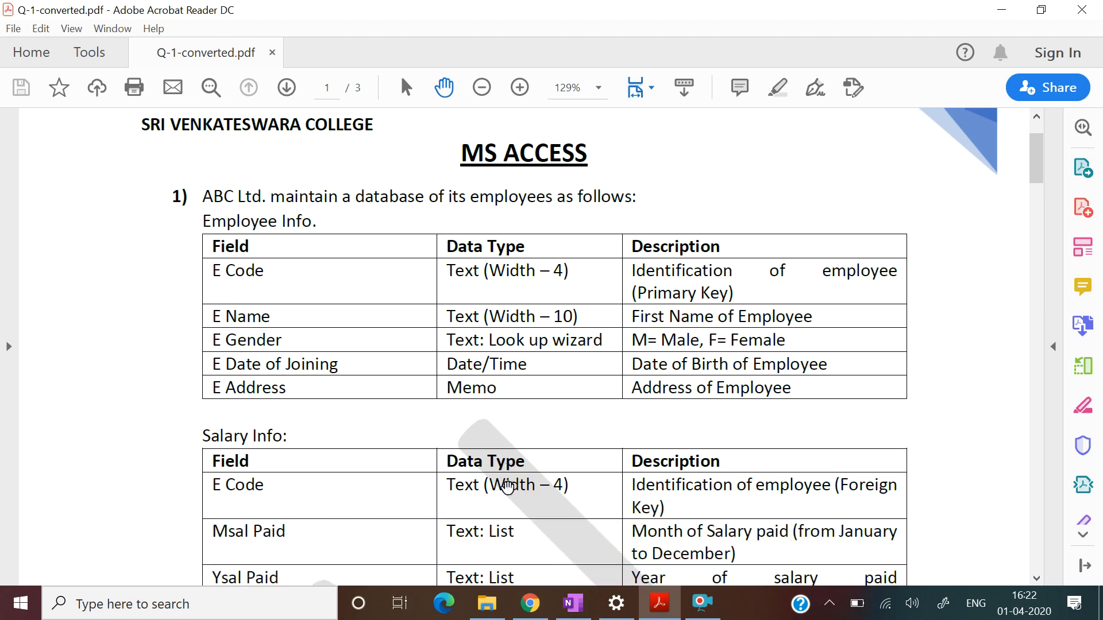
{"action": "scroll", "coordinate": [507, 487], "scroll_direction": "down", "scroll_amount": 3}
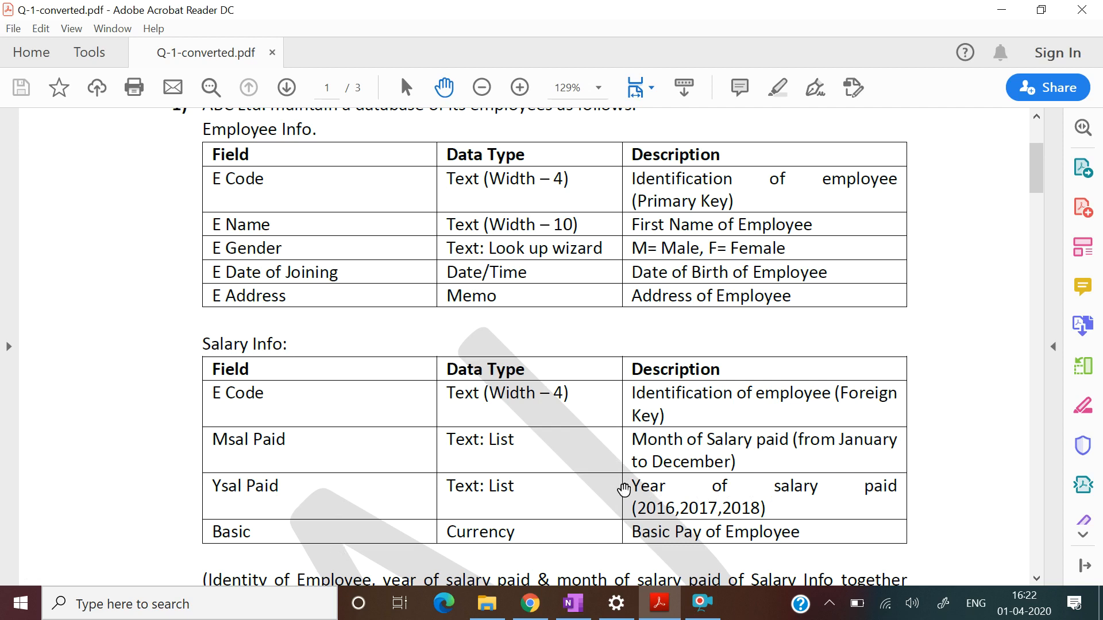
{"action": "scroll", "coordinate": [623, 488], "scroll_direction": "down", "scroll_amount": 9}
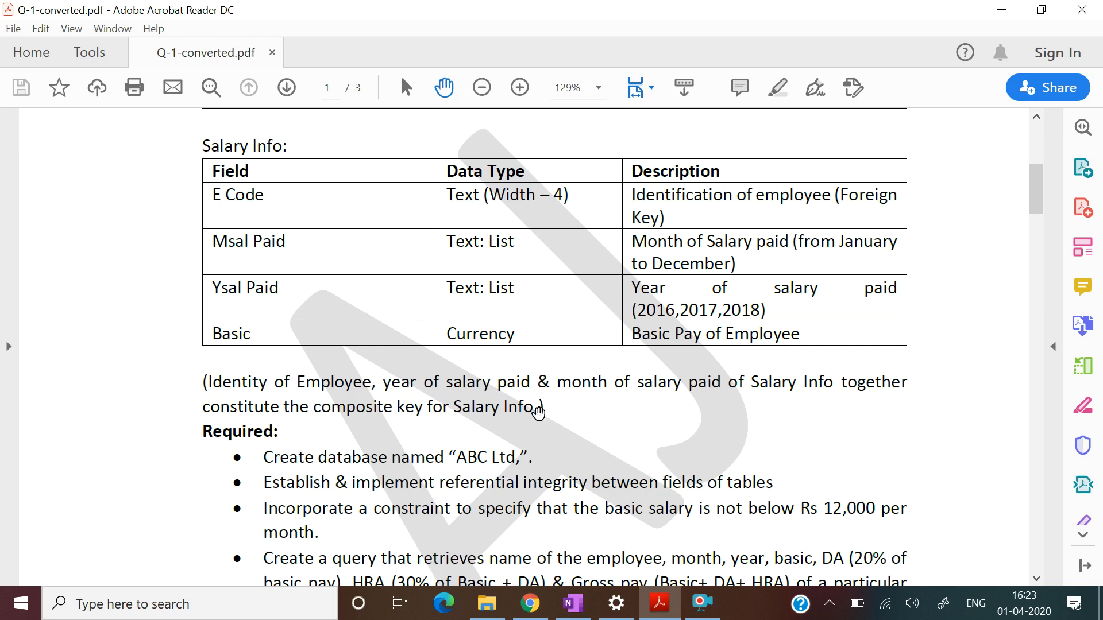
{"action": "scroll", "coordinate": [571, 474], "scroll_direction": "down", "scroll_amount": 2}
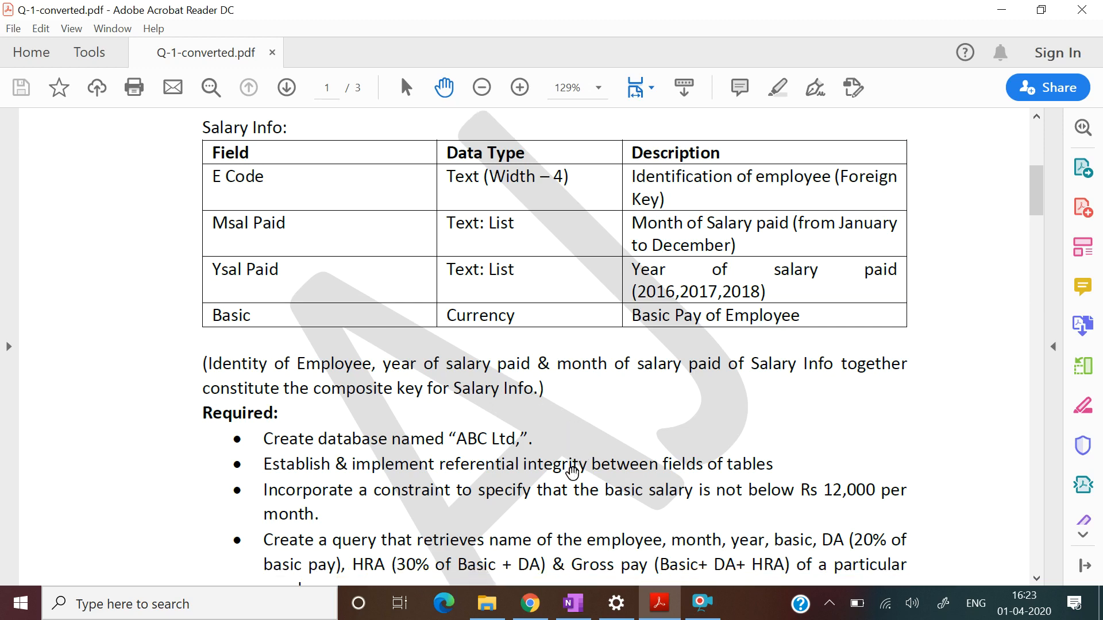
{"action": "scroll", "coordinate": [572, 474], "scroll_direction": "down", "scroll_amount": 2}
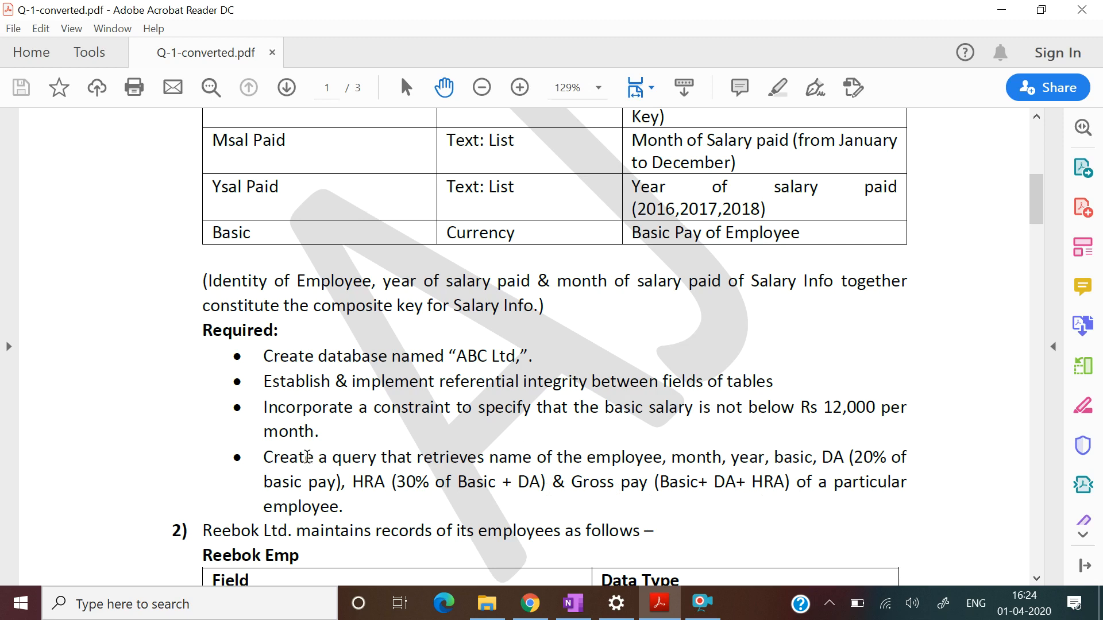
{"action": "scroll", "coordinate": [307, 457], "scroll_direction": "up", "scroll_amount": 3}
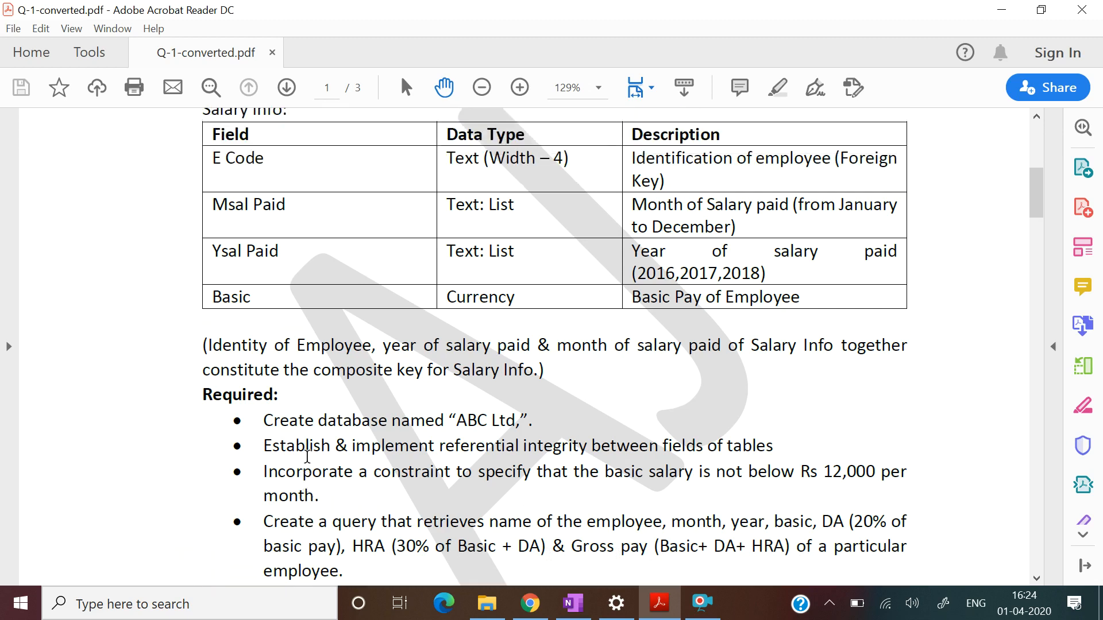
{"action": "scroll", "coordinate": [307, 457], "scroll_direction": "up", "scroll_amount": 10}
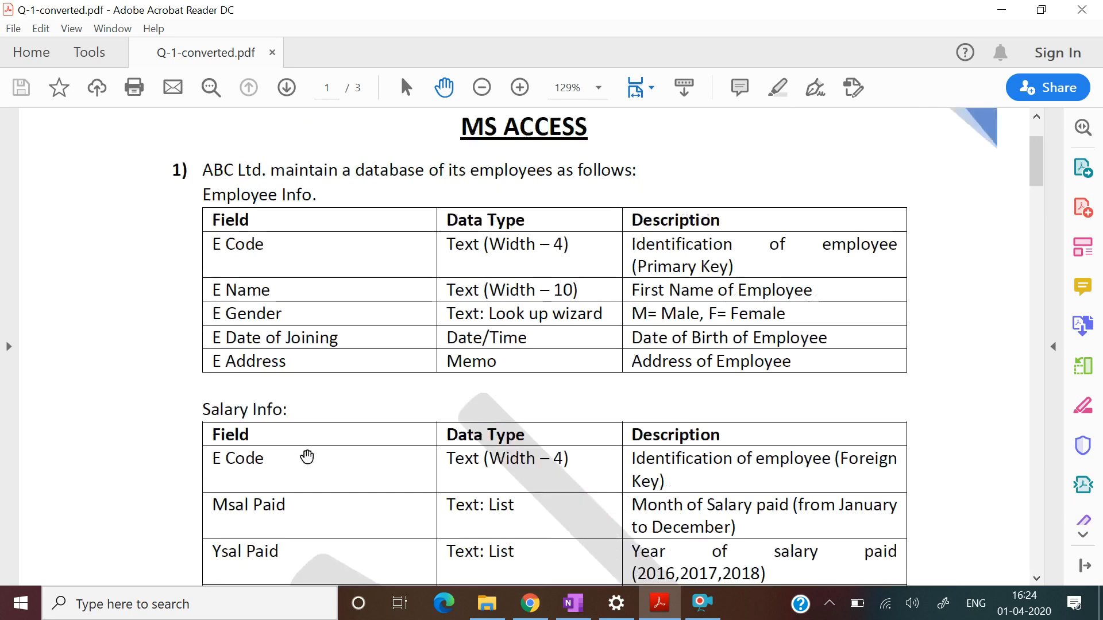
{"action": "scroll", "coordinate": [308, 456], "scroll_direction": "up", "scroll_amount": 3}
{"action": "scroll", "coordinate": [307, 457], "scroll_direction": "down", "scroll_amount": 2}
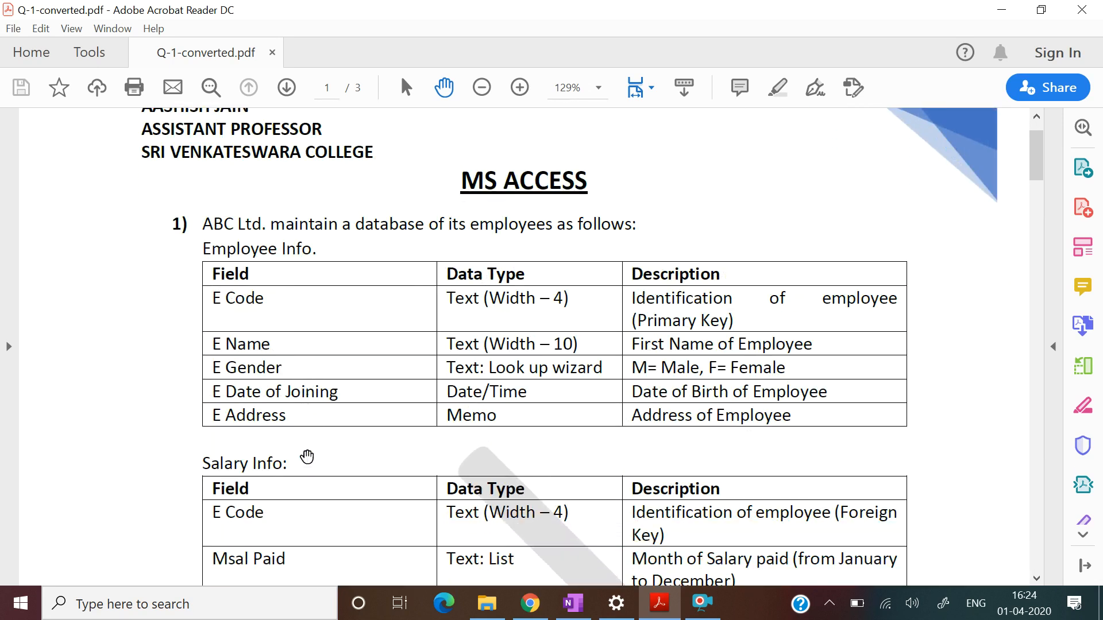
Step: Search Windows for Microsoft Access and launch it
{"action": "left_click", "coordinate": [163, 605]}
{"action": "type", "text": "ac"}
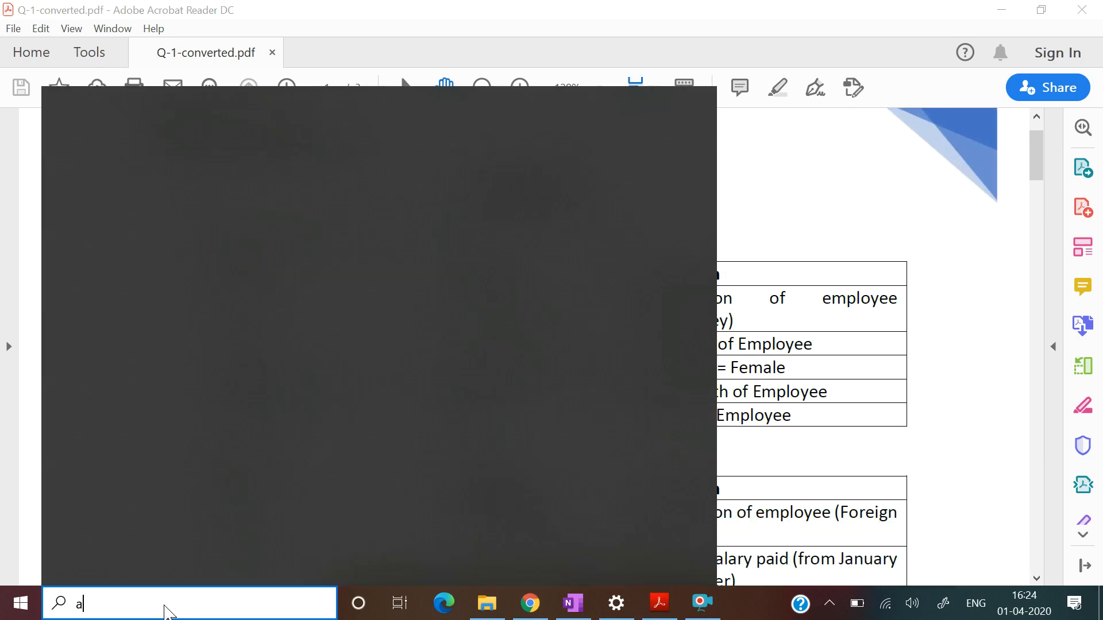
{"action": "type", "text": "c"}
{"action": "key", "text": "Escape"}
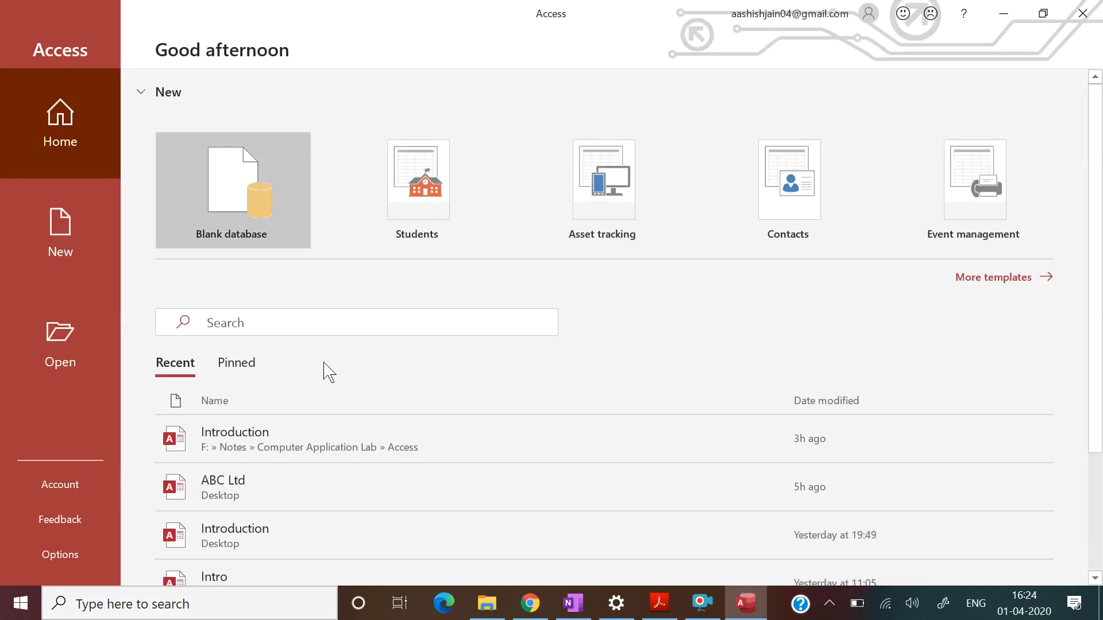
Step: Switch back to the exercise PDF and review the Required list for the database name
{"action": "left_click", "coordinate": [659, 609]}
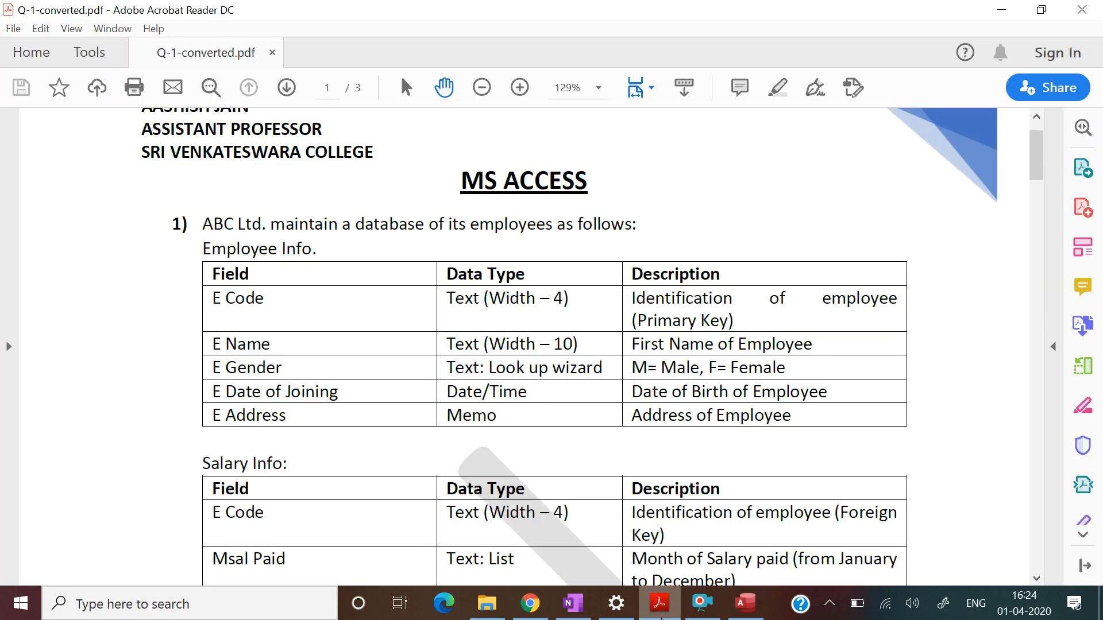
{"action": "key", "text": "Down"}
{"action": "key", "text": "Down"}
{"action": "key", "text": "Down"}
{"action": "key", "text": "Down"}
{"action": "key", "text": "Down"}
{"action": "key", "text": "Down"}
{"action": "key", "text": "Down"}
{"action": "key", "text": "Down"}
{"action": "key", "text": "Down"}
{"action": "key", "text": "Down"}
{"action": "key", "text": "Down"}
{"action": "key", "text": "Down"}
{"action": "key", "text": "Down"}
{"action": "key", "text": "Down"}
{"action": "key", "text": "Down"}
{"action": "key", "text": "Down"}
{"action": "key", "text": "Down"}
{"action": "key", "text": "Down"}
{"action": "key", "text": "Down"}
{"action": "key", "text": "Down"}
{"action": "key", "text": "Down"}
{"action": "key", "text": "Down"}
{"action": "key", "text": "Down"}
{"action": "key", "text": "Down"}
{"action": "key", "text": "Down"}
{"action": "key", "text": "Down"}
{"action": "key", "text": "Down"}
{"action": "key", "text": "Down"}
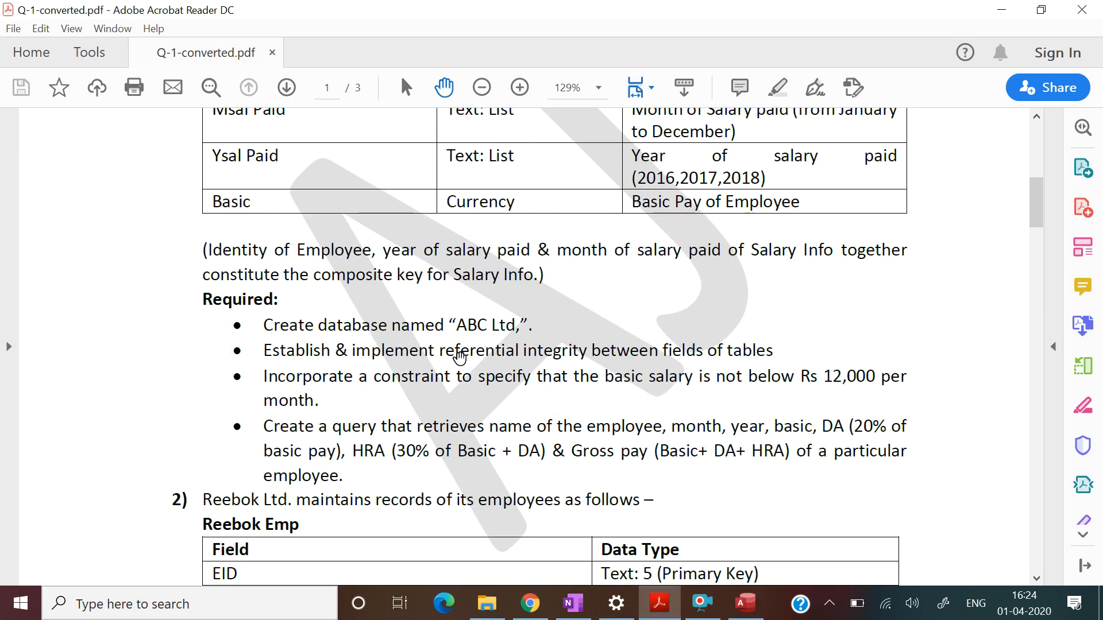
Step: Switch to Access and create a blank database named ABC Ltd in the Desktop folder
{"action": "left_click", "coordinate": [735, 614]}
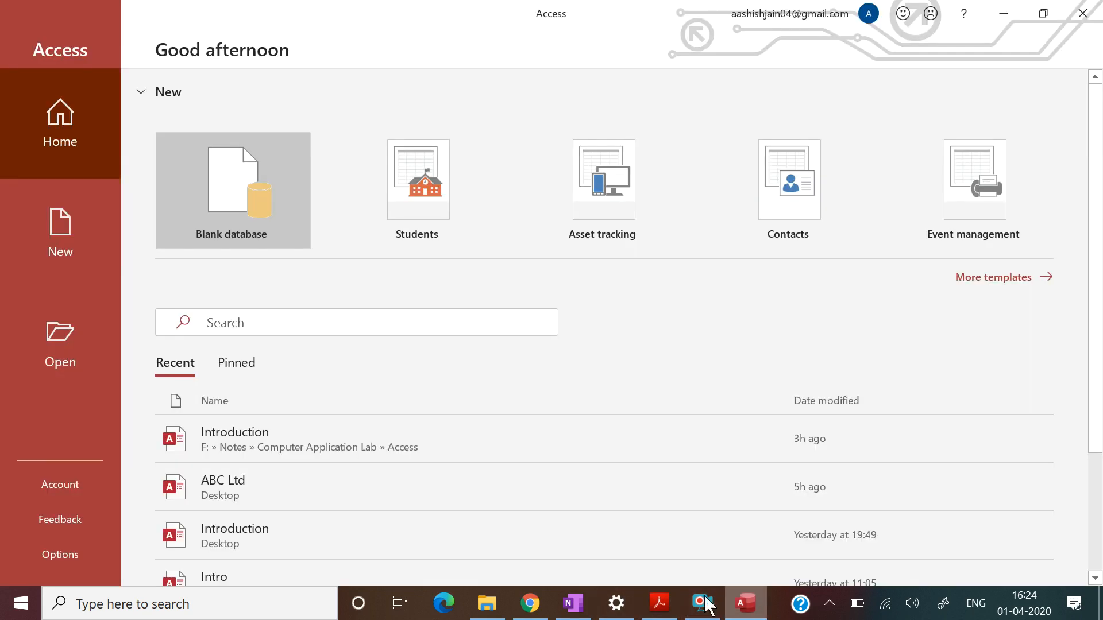
{"action": "left_click", "coordinate": [220, 198]}
{"action": "double_click", "coordinate": [683, 186]}
{"action": "key", "text": "BackSpace"}
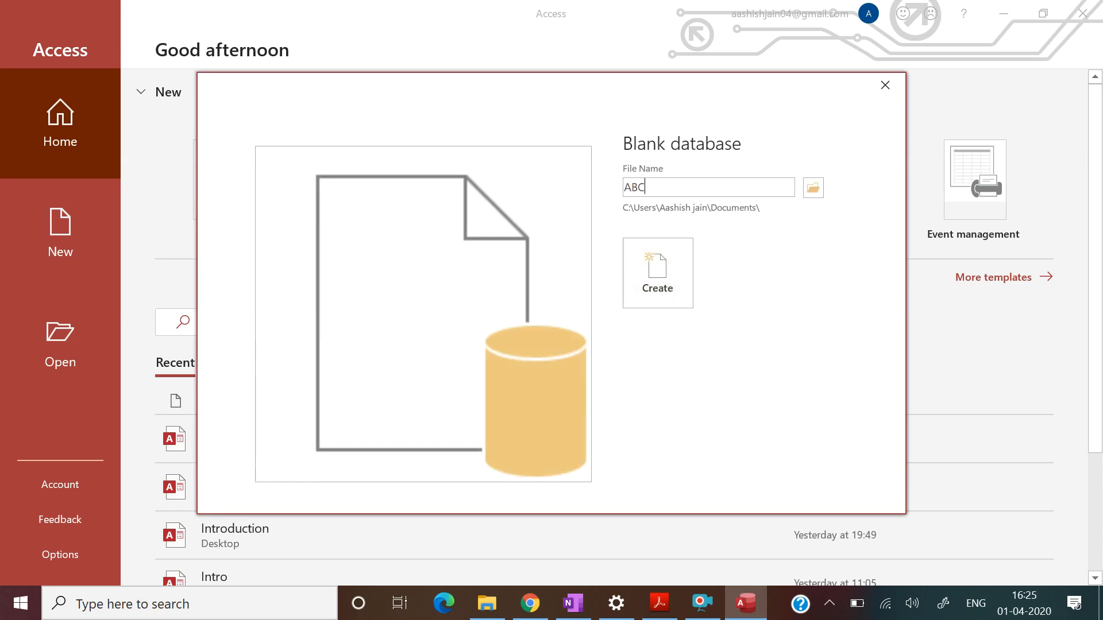
{"action": "type", "text": "ABC Ltd"}
{"action": "left_click", "coordinate": [811, 188]}
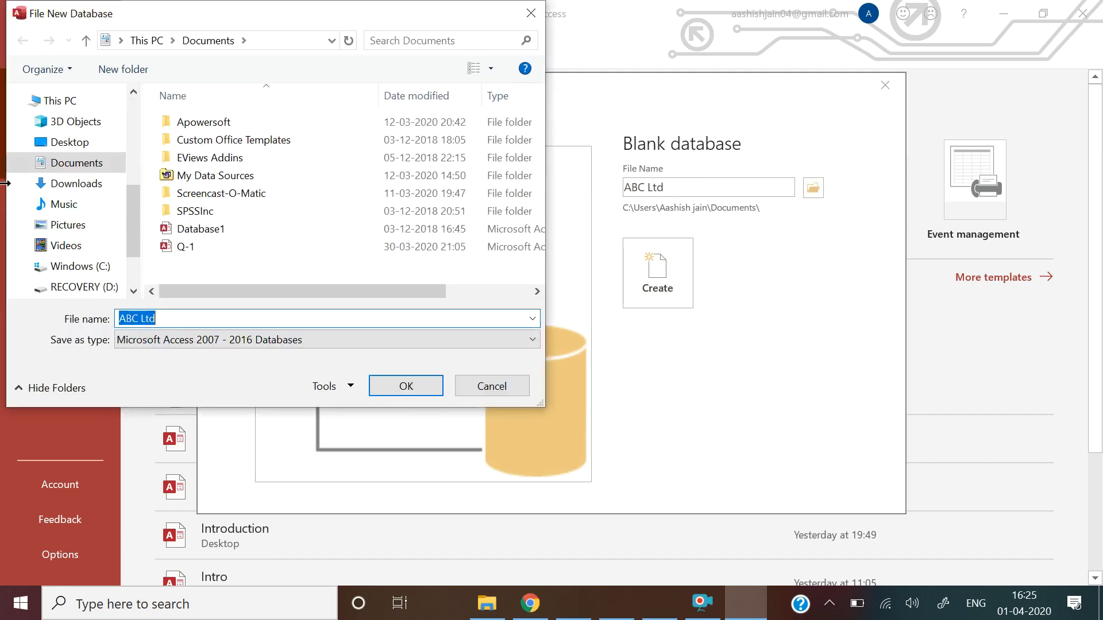
{"action": "left_click", "coordinate": [82, 148]}
{"action": "left_click", "coordinate": [424, 386]}
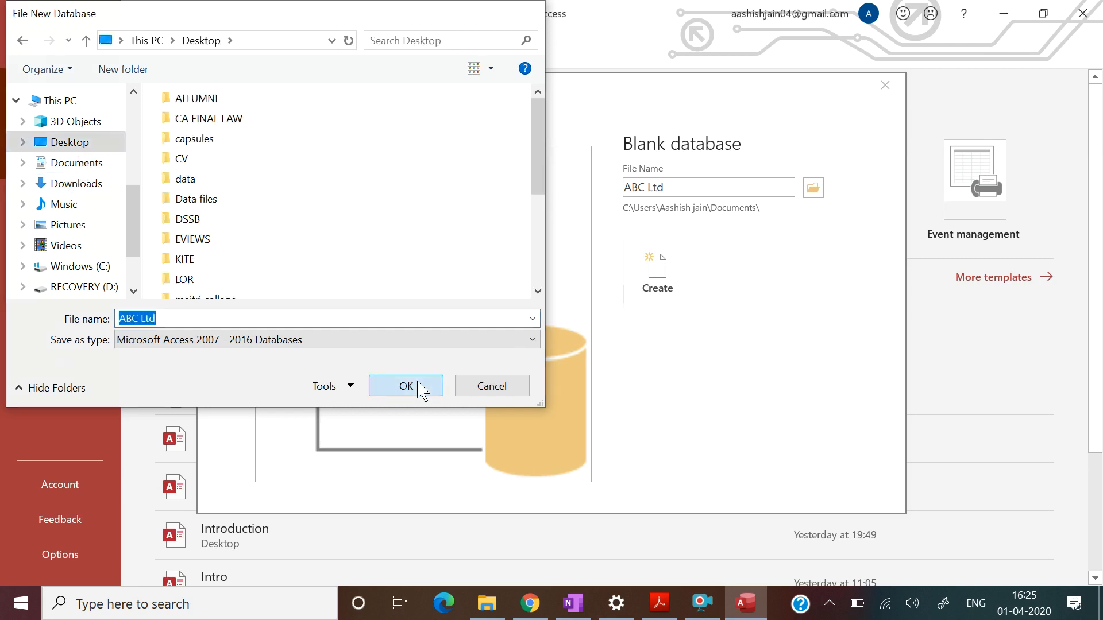
{"action": "left_click", "coordinate": [661, 287]}
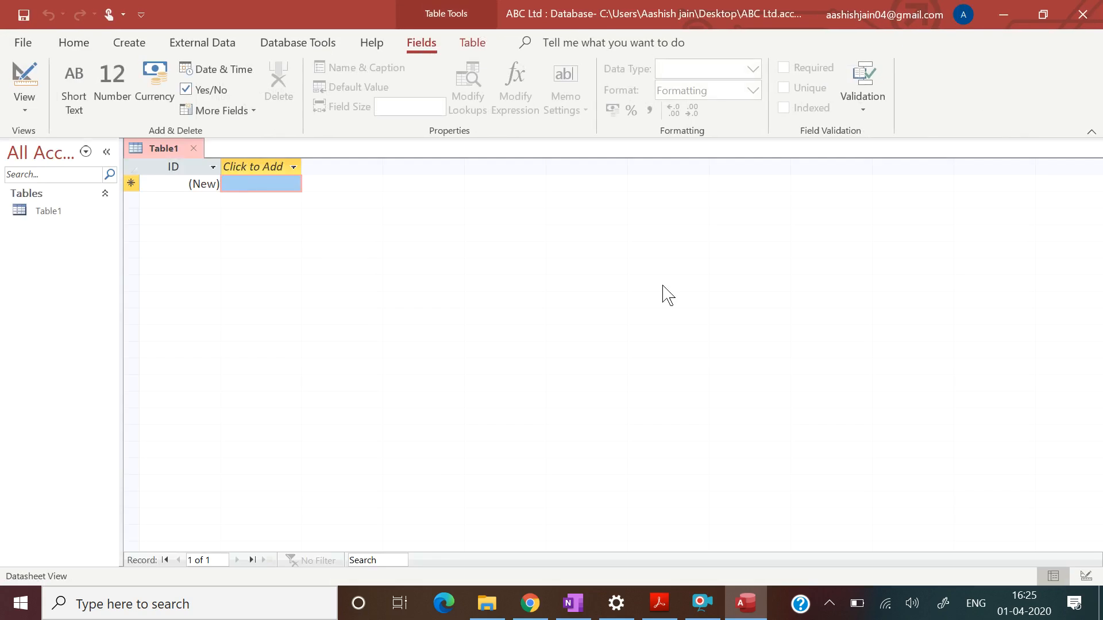
Step: Open the default Table1 in Design View, saving it under the name Employee Info
{"action": "left_click", "coordinate": [52, 217]}
{"action": "right_click", "coordinate": [53, 218]}
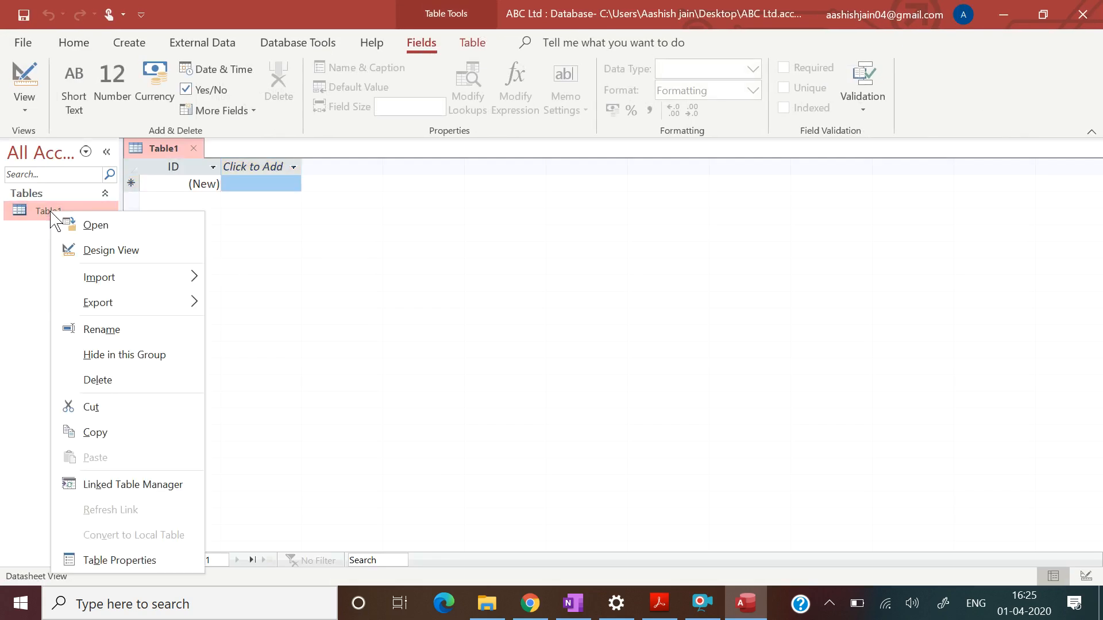
{"action": "left_click", "coordinate": [87, 250]}
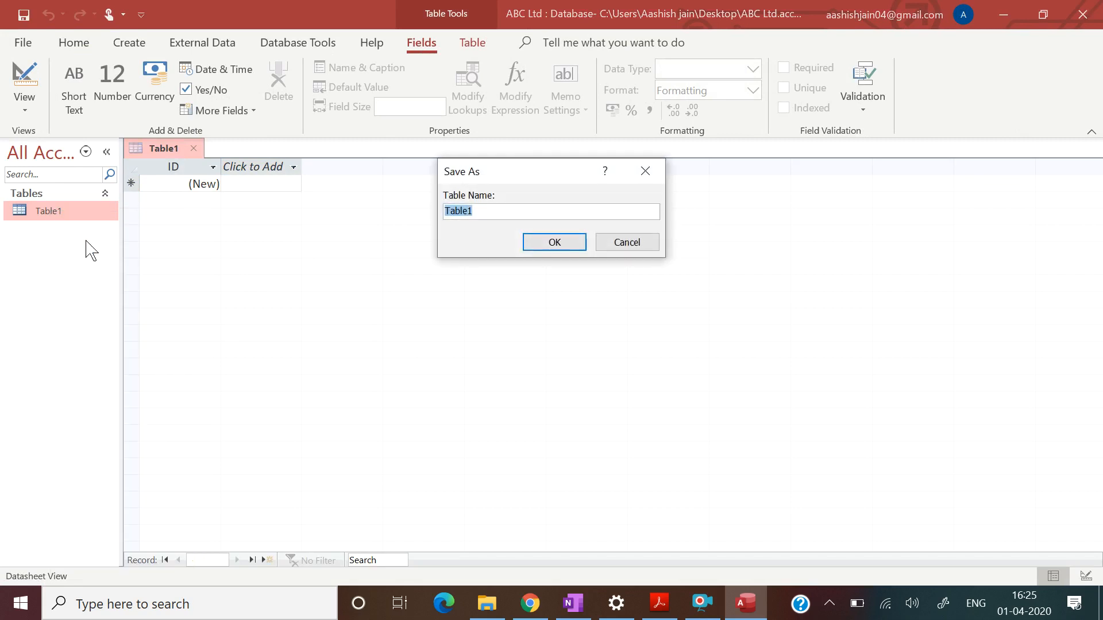
{"action": "key", "text": "BackSpace"}
{"action": "type", "text": "Sala"}
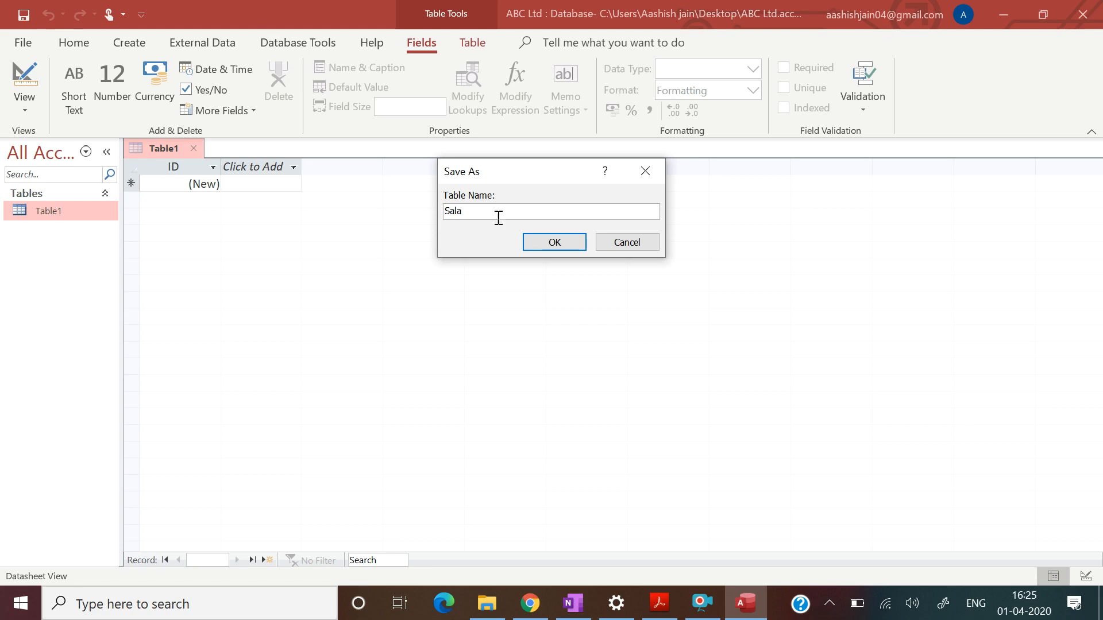
{"action": "left_click", "coordinate": [659, 602]}
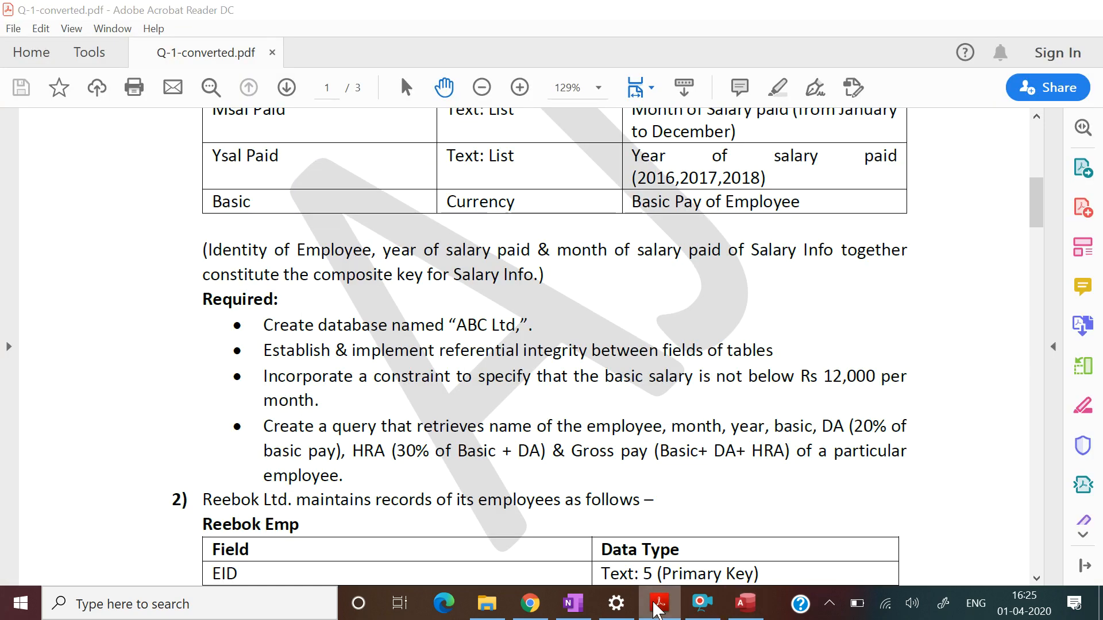
{"action": "left_click", "coordinate": [656, 608]}
{"action": "key", "text": "BackSpace"}
{"action": "key", "text": "BackSpace"}
{"action": "key", "text": "BackSpace"}
{"action": "type", "text": "E"}
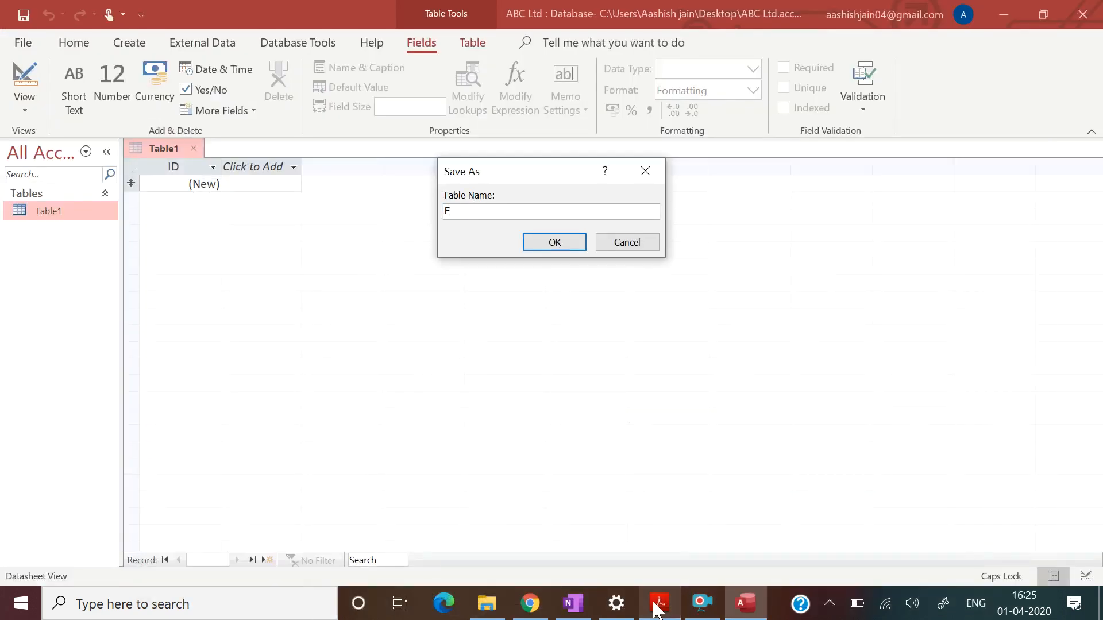
{"action": "type", "text": "mployee In"}
{"action": "left_click", "coordinate": [556, 243]}
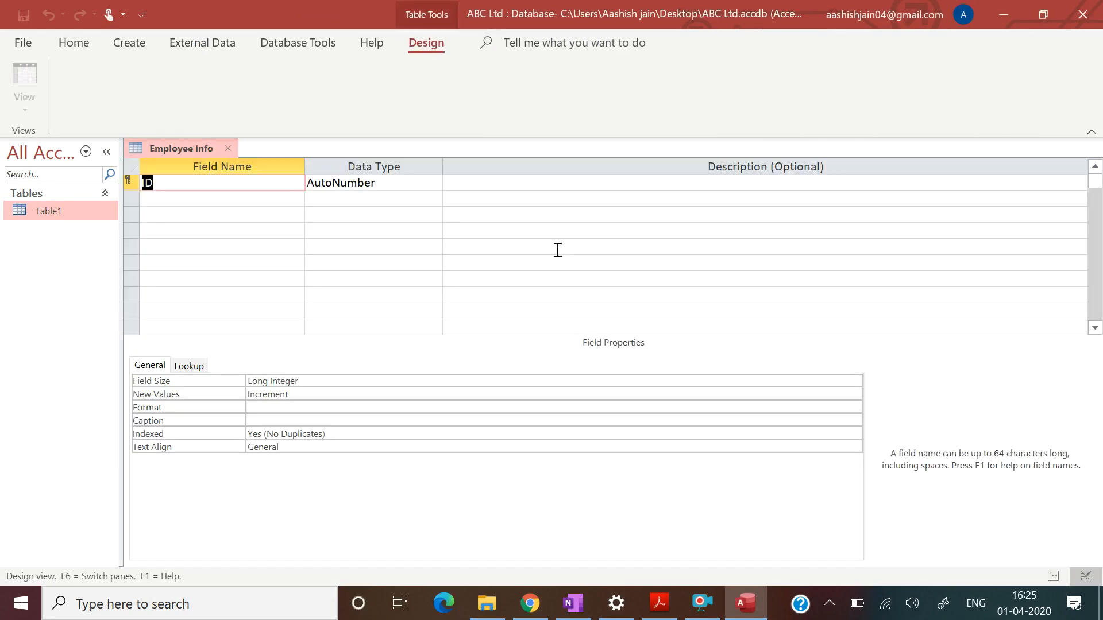
Step: Check the Employee Info fields in the PDF and rename the table's ID field as E Code in Access
{"action": "left_click", "coordinate": [659, 603]}
{"action": "left_click_drag", "start_coordinate": [1037, 207], "coordinate": [1039, 163]}
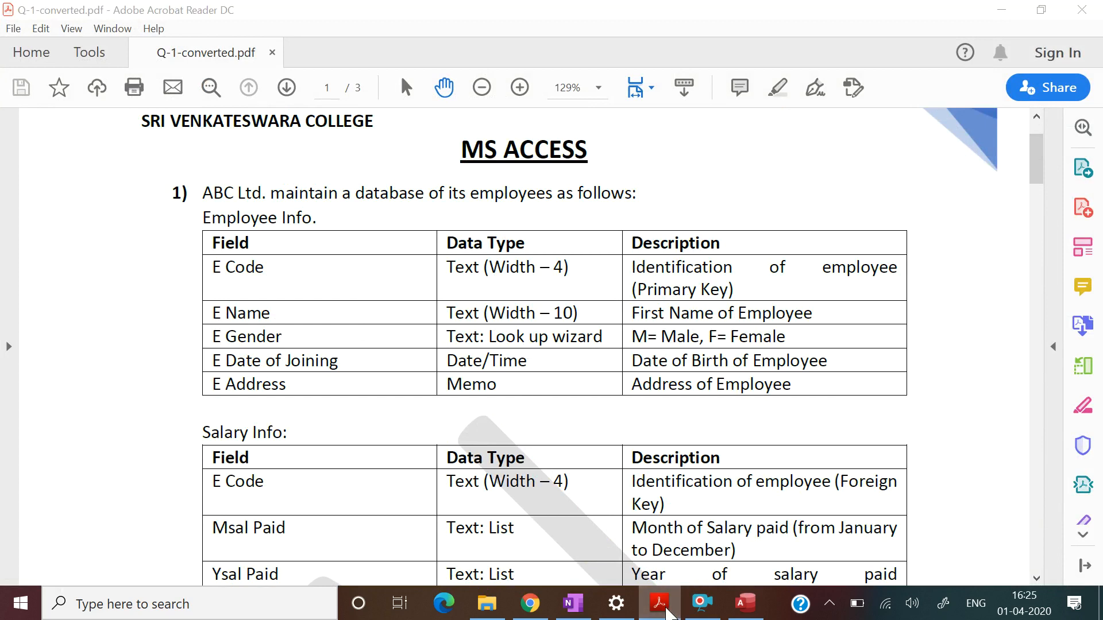
{"action": "left_click", "coordinate": [666, 611]}
{"action": "key", "text": "Delete"}
{"action": "key", "text": "Caps_Lock"}
{"action": "type", "text": "E C"}
{"action": "key", "text": "Caps_Lock"}
{"action": "type", "text": "ode"}
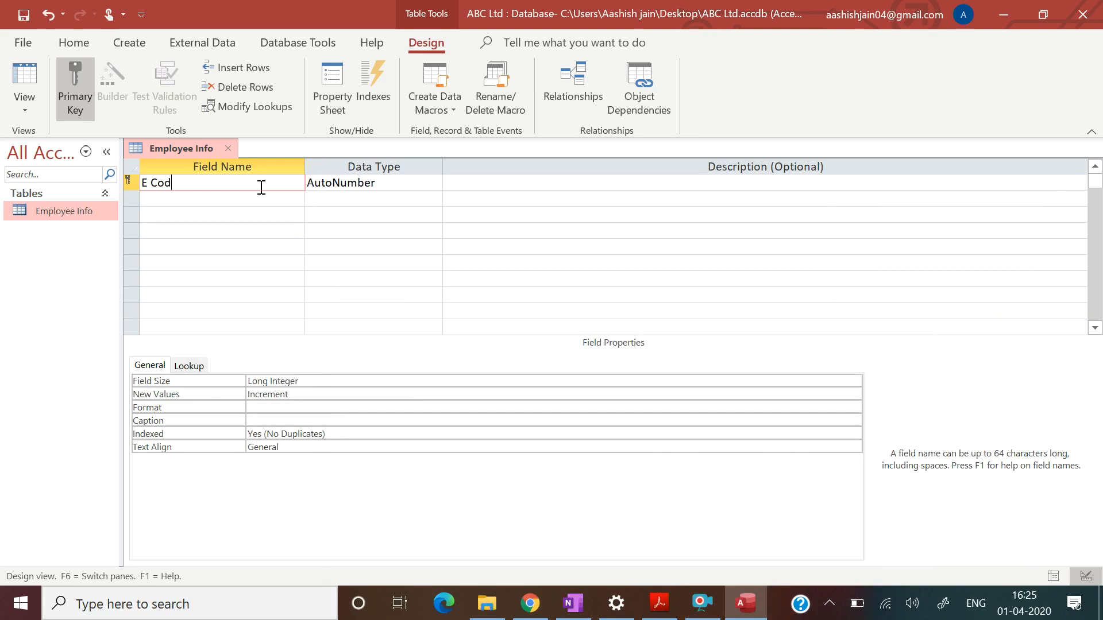
Step: Set the E Code field's data type to Short Text and its field size to 4, checking the width in the PDF
{"action": "key", "text": "Tab"}
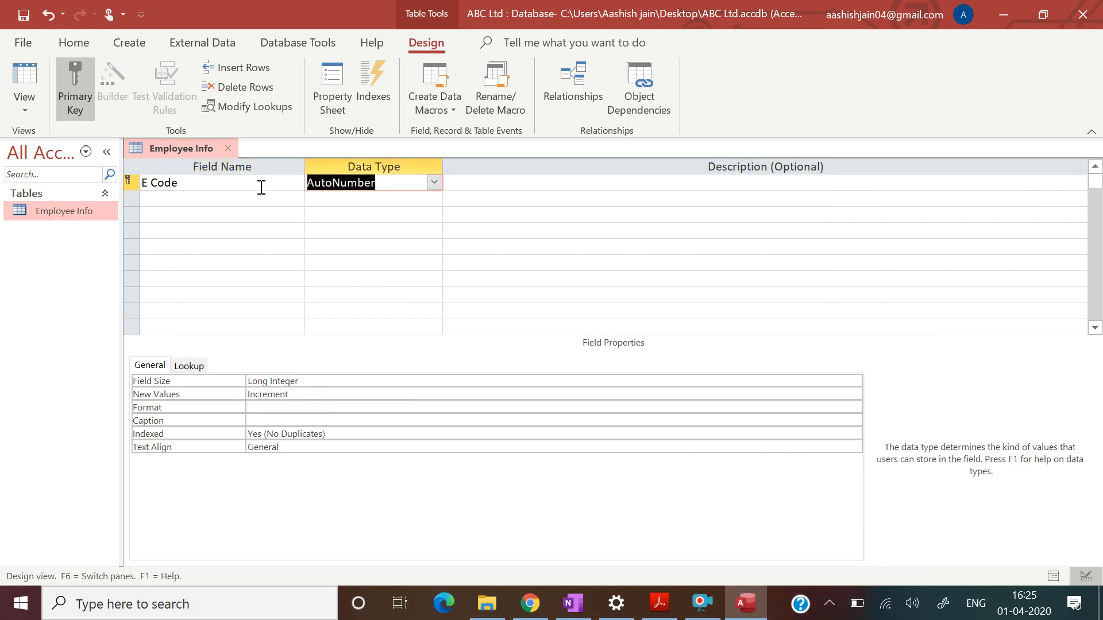
{"action": "left_click", "coordinate": [434, 183]}
{"action": "left_click", "coordinate": [424, 199]}
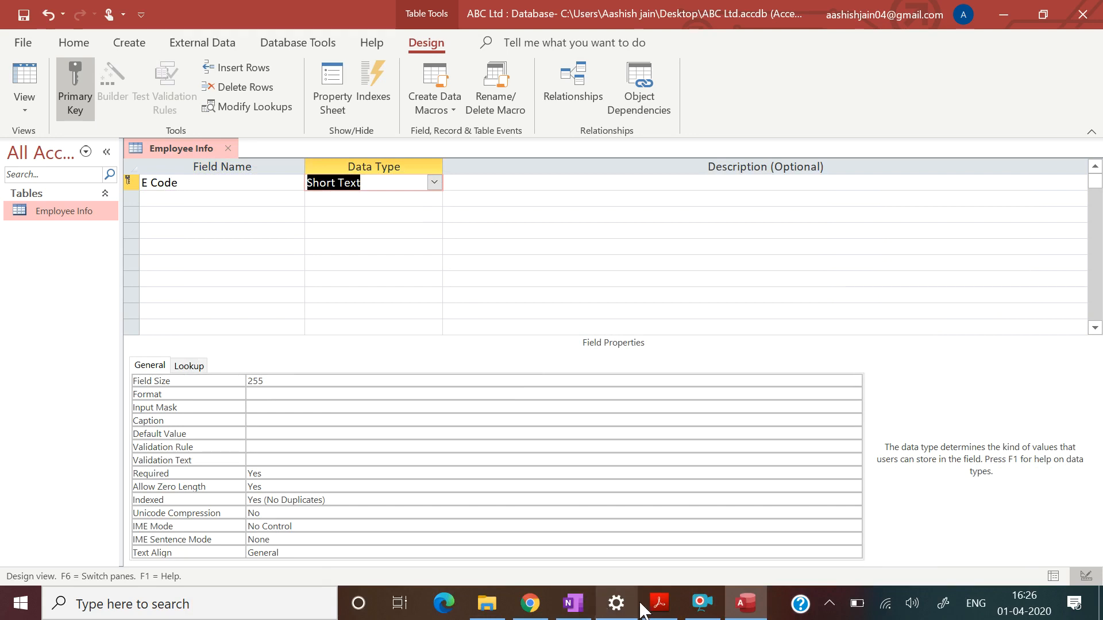
{"action": "left_click", "coordinate": [659, 605]}
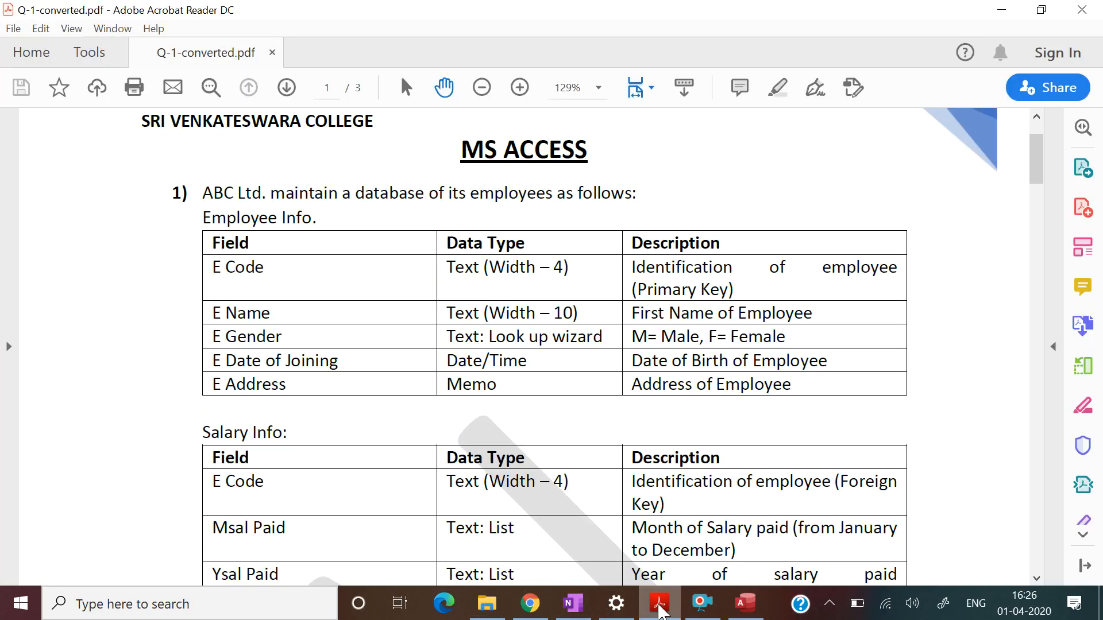
{"action": "left_click", "coordinate": [659, 604]}
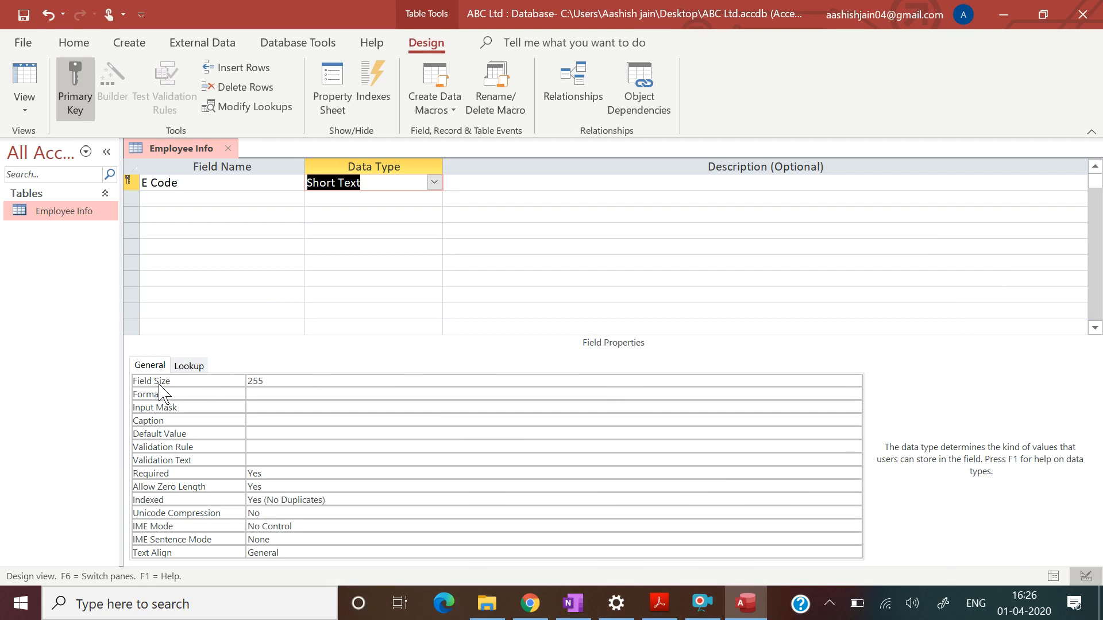
{"action": "left_click", "coordinate": [267, 383]}
{"action": "key", "text": "BackSpace"}
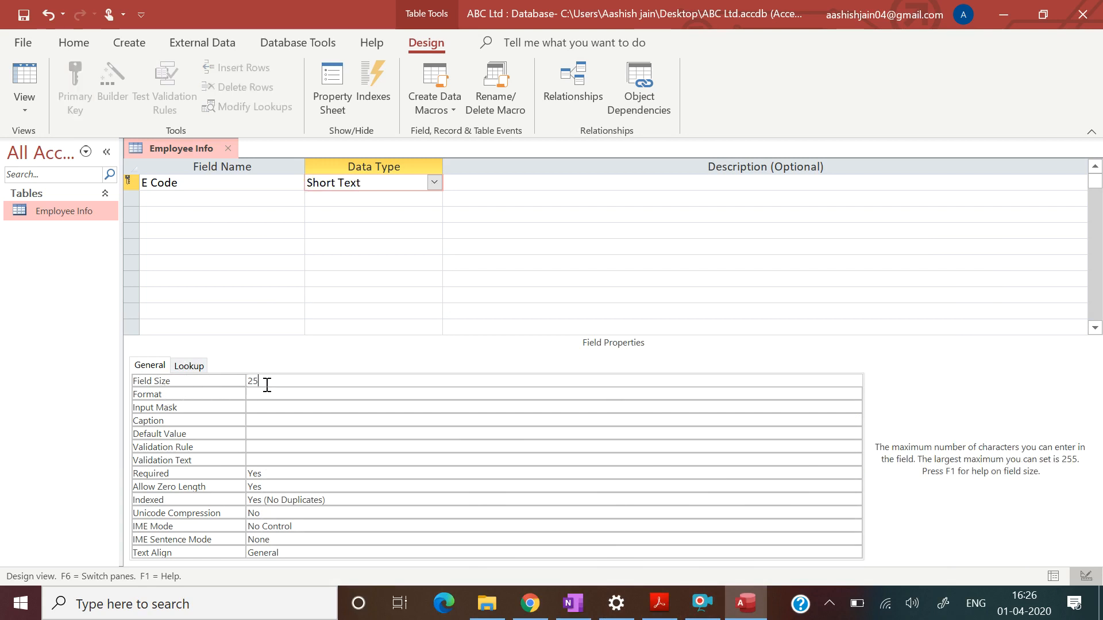
{"action": "type", "text": "4"}
{"action": "key", "text": "Return"}
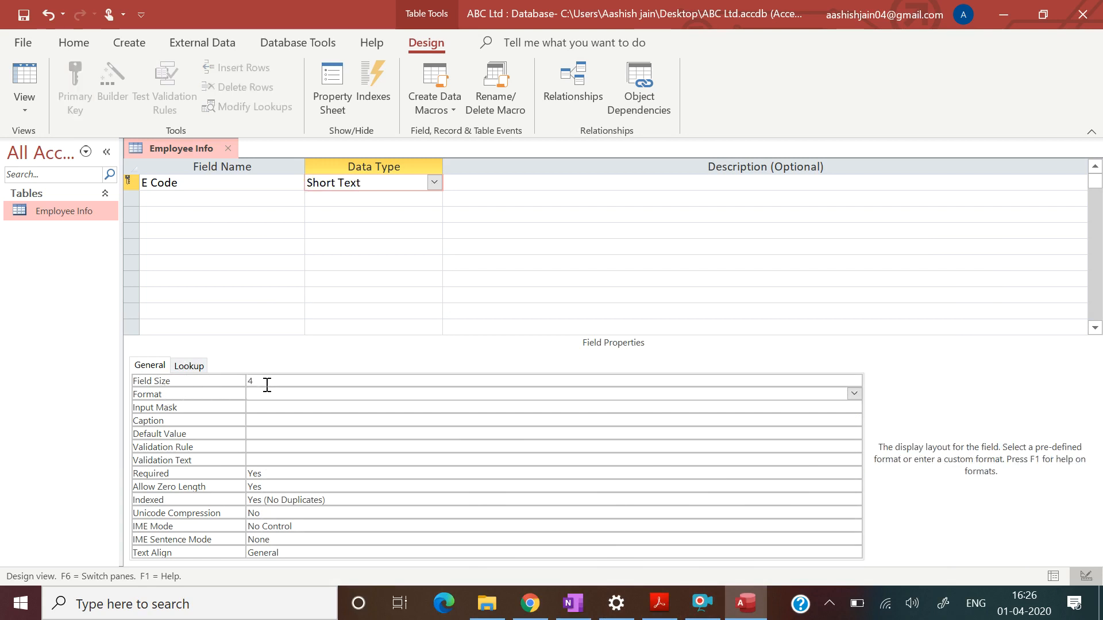
Step: Check the E Code description in the PDF and describe the field in Access as "Identification of Employee"
{"action": "left_click", "coordinate": [500, 182]}
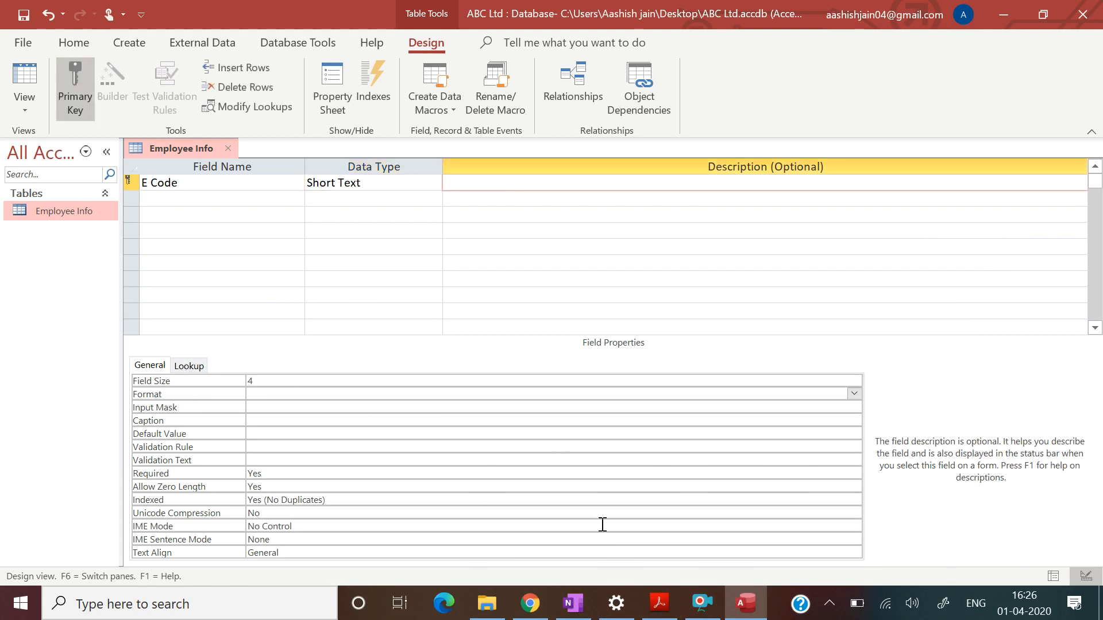
{"action": "left_click", "coordinate": [659, 603]}
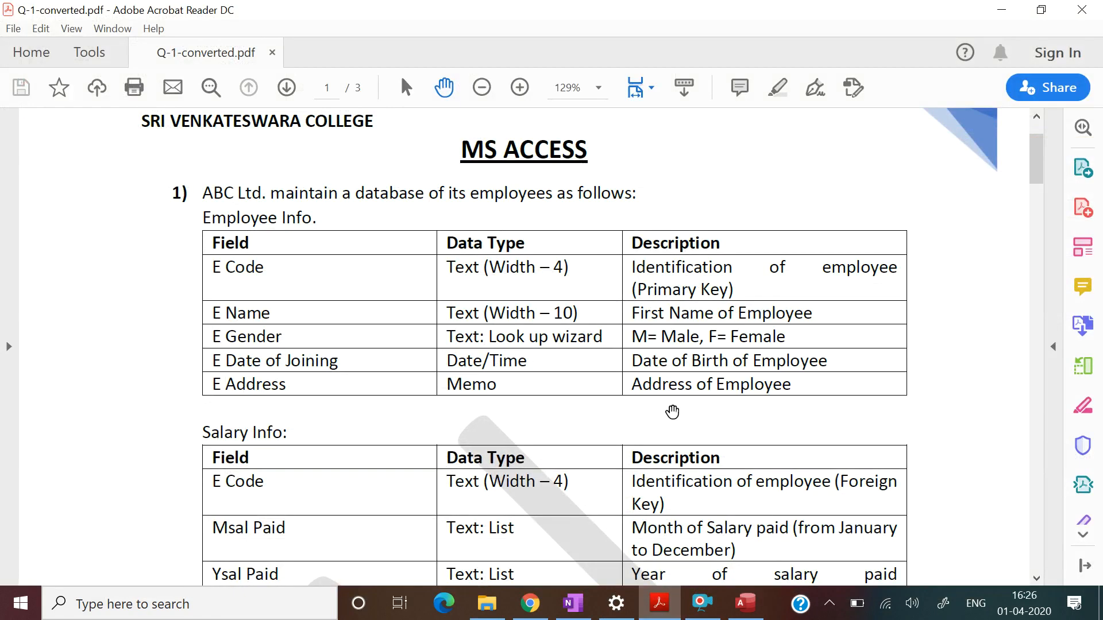
{"action": "left_click", "coordinate": [659, 604]}
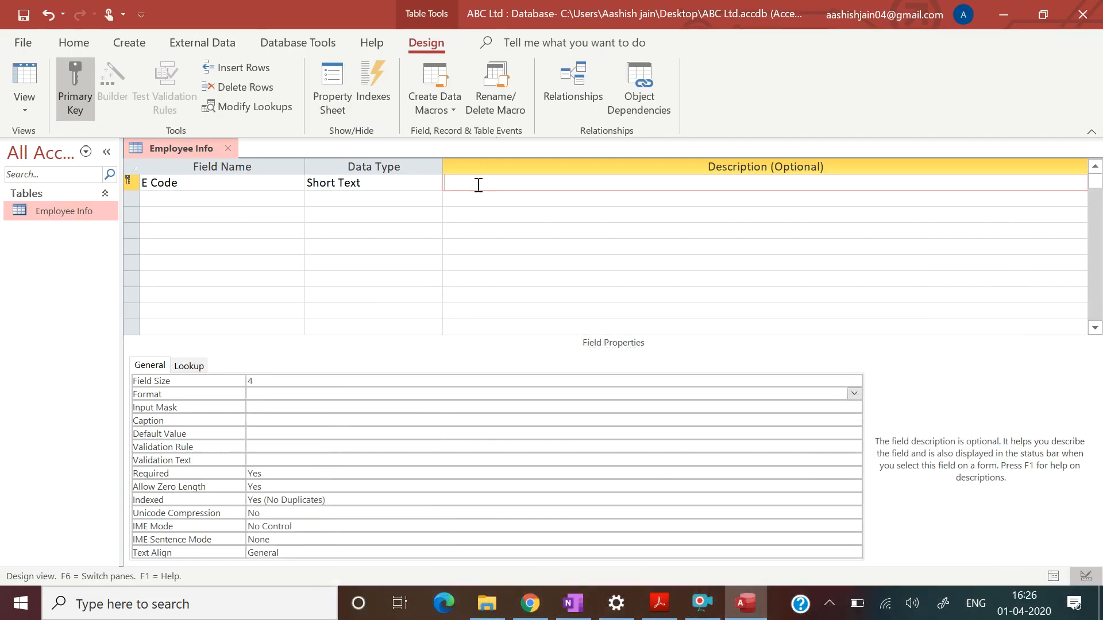
{"action": "type", "text": "Identification of Employee"}
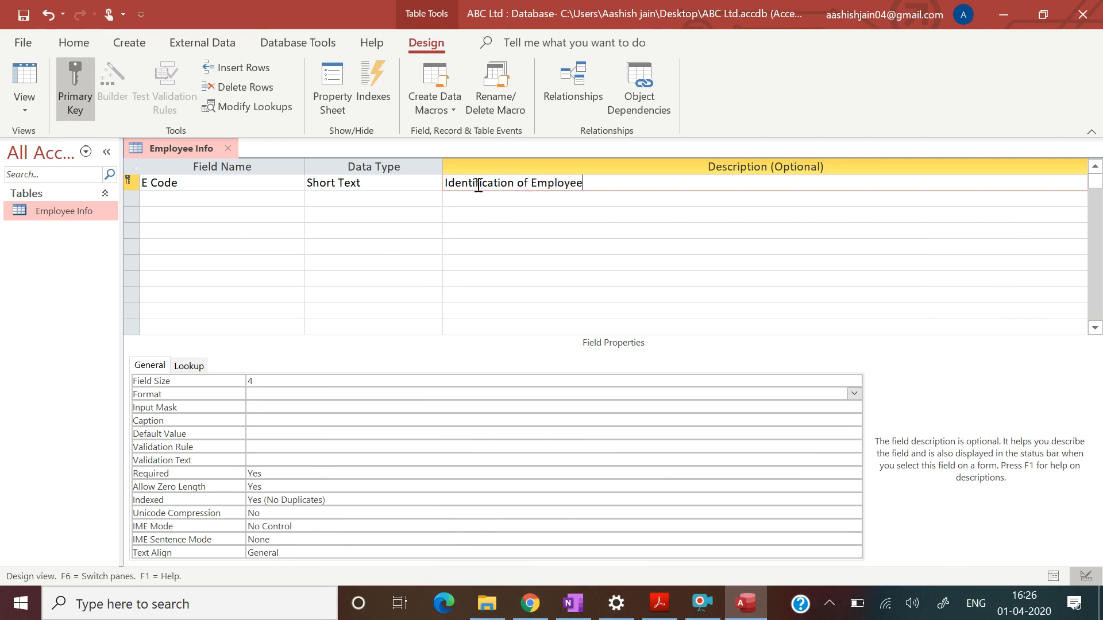
{"action": "key", "text": "Return"}
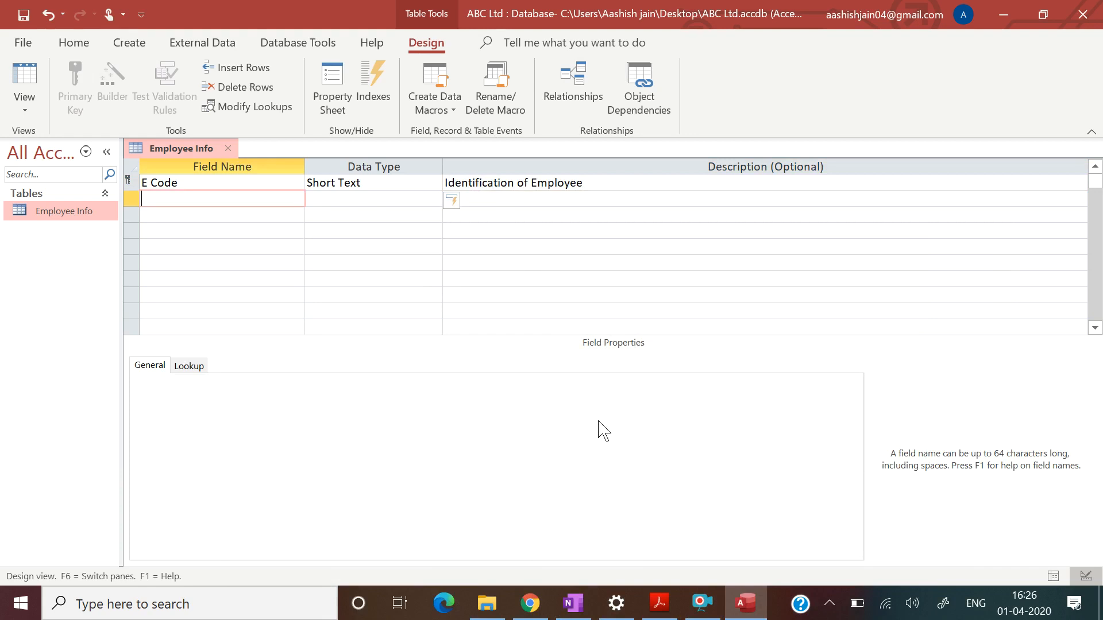
Step: Look up the second field in the PDF and add it to the Access table as E Name with the Short Text type
{"action": "left_click", "coordinate": [660, 604]}
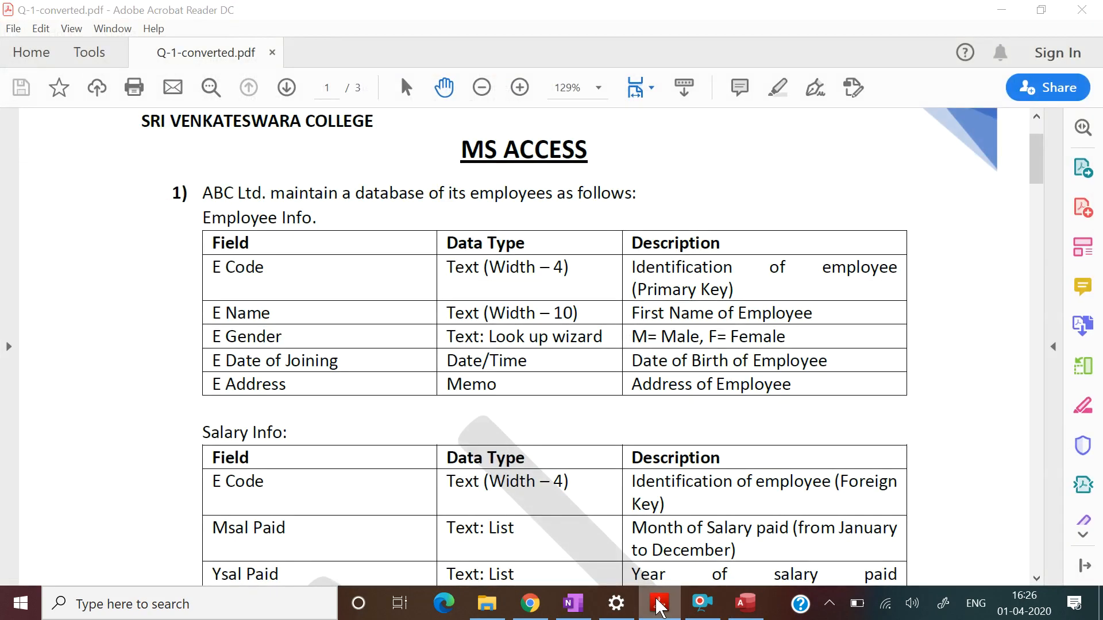
{"action": "left_click", "coordinate": [658, 603]}
{"action": "key", "text": "Caps_Lock"}
{"action": "type", "text": "E N"}
{"action": "key", "text": "Caps_Lock"}
{"action": "type", "text": "ma"}
{"action": "key", "text": "BackSpace"}
{"action": "key", "text": "BackSpace"}
{"action": "key", "text": "BackSpace"}
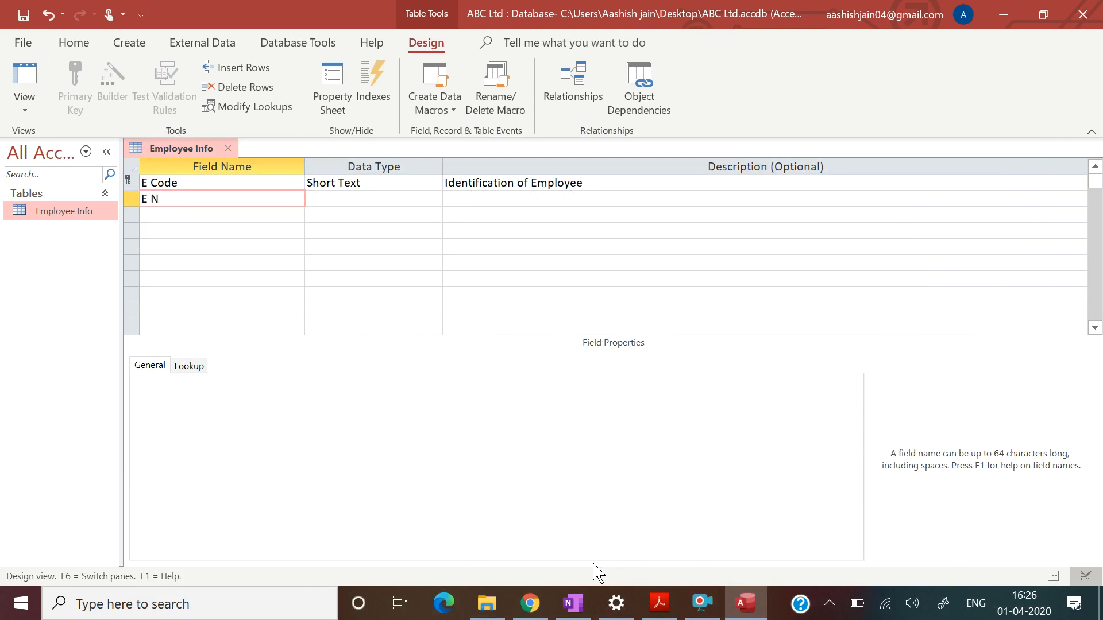
{"action": "type", "text": "ame"}
{"action": "key", "text": "Tab"}
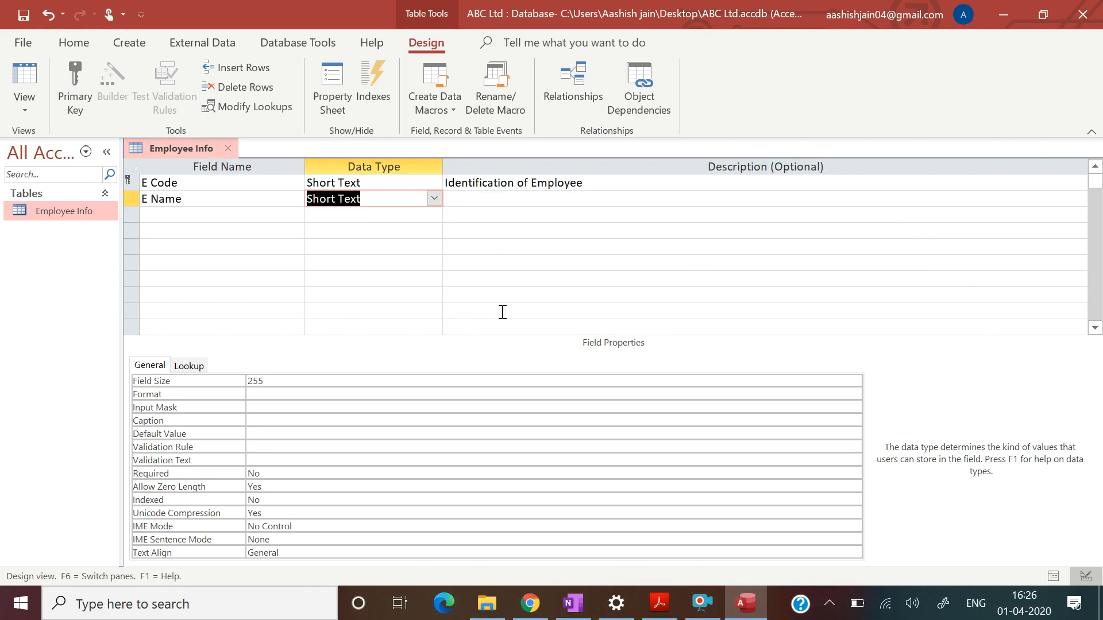
Step: Check the E Name row in the PDF and enter "Name of Employee" as the field's description in Access
{"action": "left_click", "coordinate": [659, 603]}
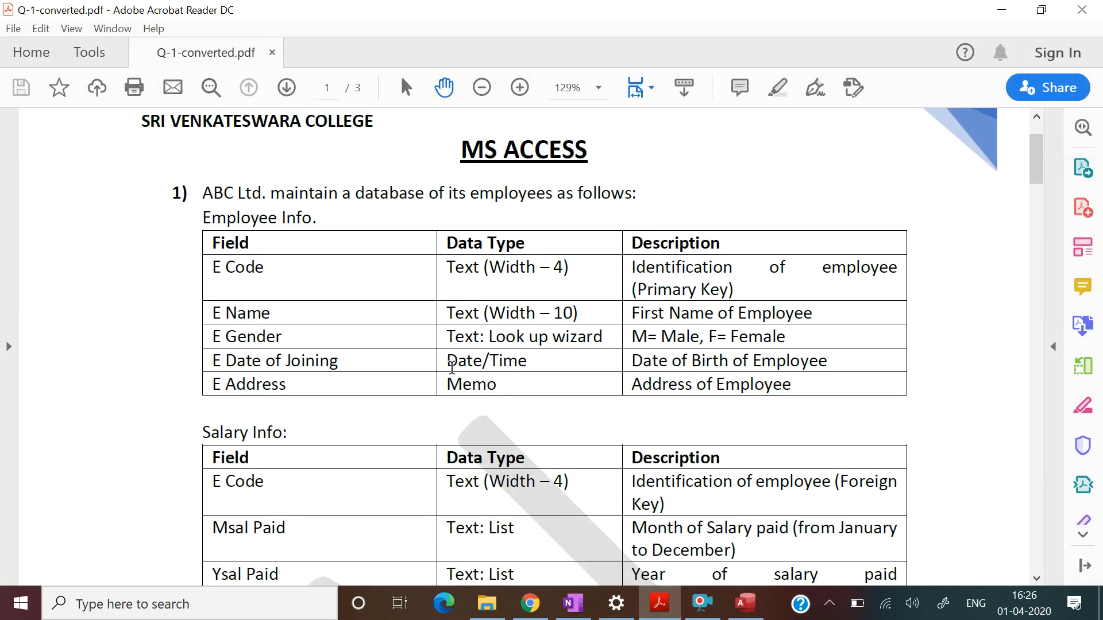
{"action": "left_click", "coordinate": [659, 602]}
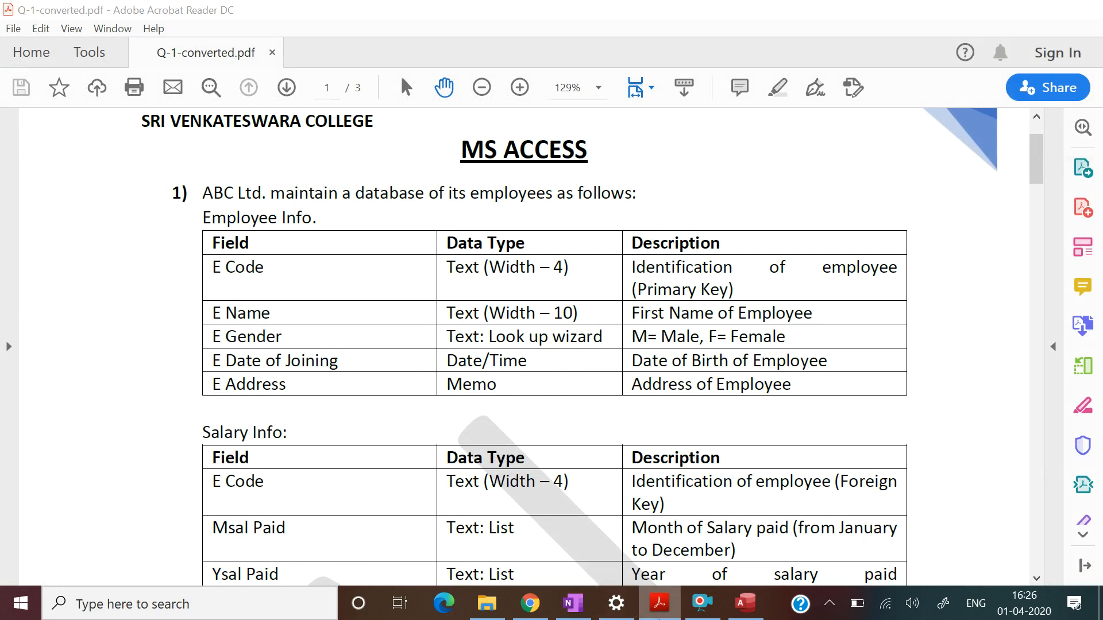
{"action": "left_click", "coordinate": [468, 200]}
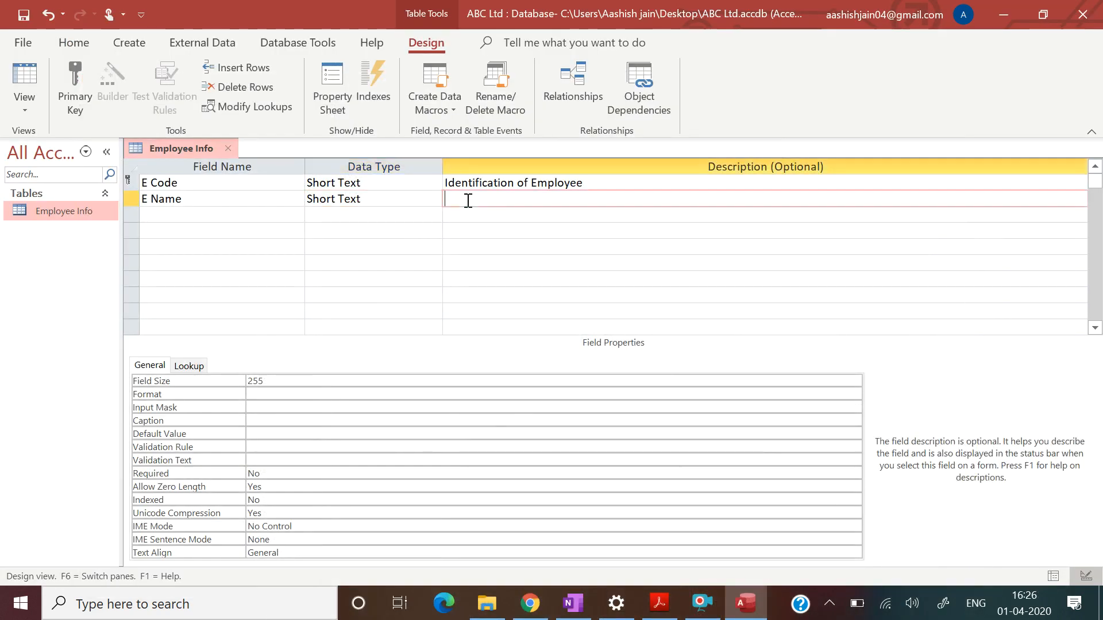
{"action": "type", "text": "Nma"}
{"action": "type", "text": "Nam"}
{"action": "type", "text": "e of Emplo"}
{"action": "type", "text": "yee"}
{"action": "key", "text": "Return"}
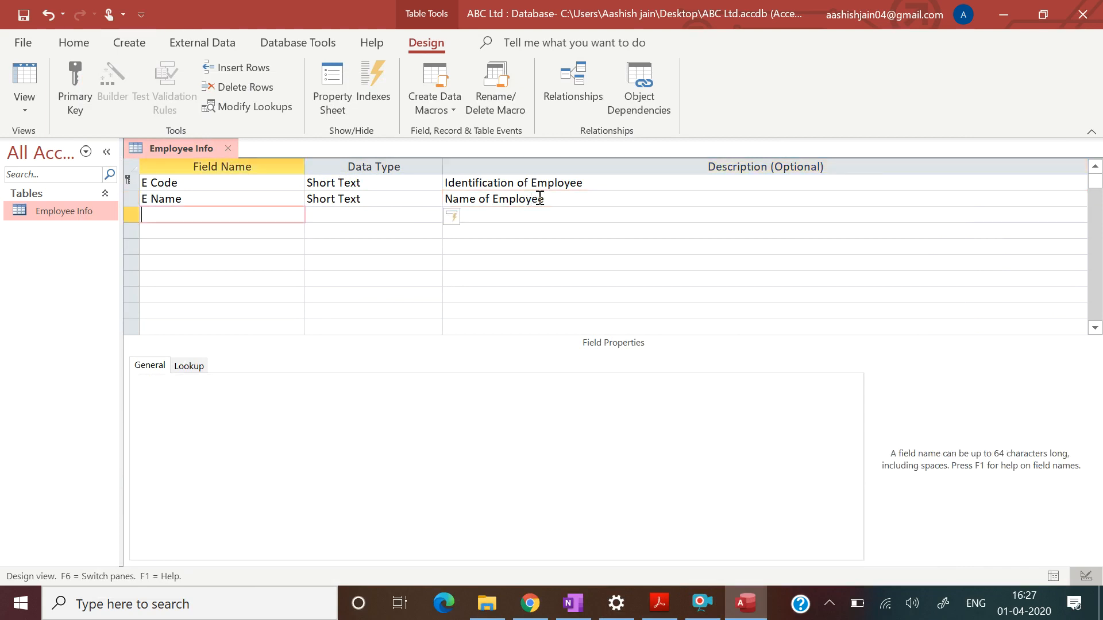
Step: Add a third field named E Gender with the Short Text type below E Name
{"action": "key", "text": "Caps_Lock"}
{"action": "type", "text": "E G"}
{"action": "key", "text": "Caps_Lock"}
{"action": "type", "text": "e"}
{"action": "key", "text": "BackSpace"}
{"action": "key", "text": "BackSpace"}
{"action": "key", "text": "BackSpace"}
{"action": "key", "text": "Tab"}
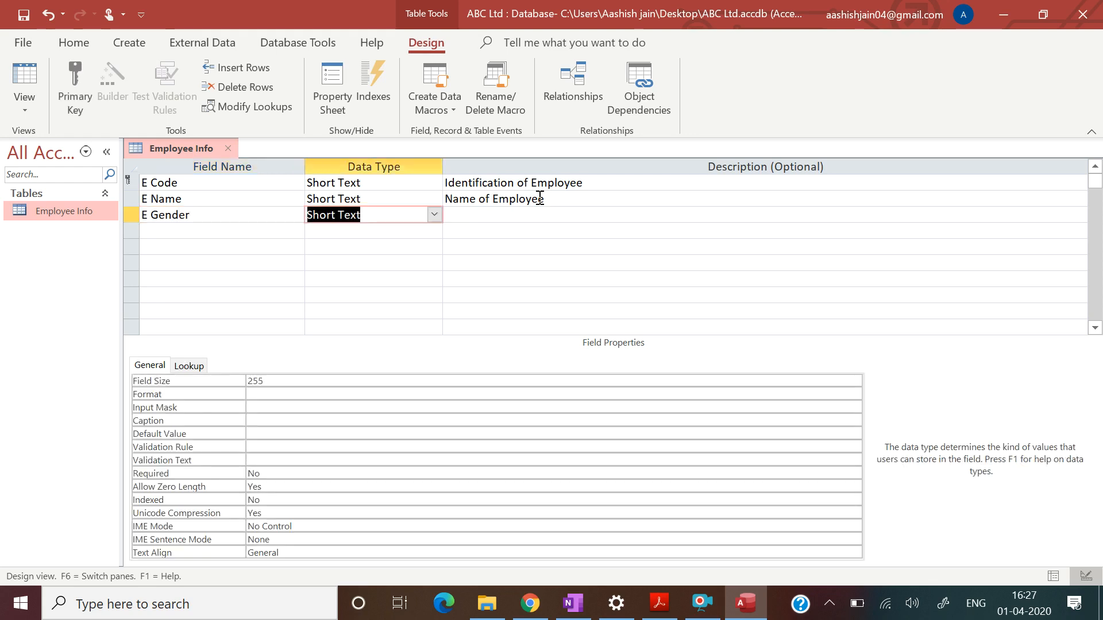
Step: Check E Gender's type in the PDF and start the Lookup Wizard for it in Access, choosing to type in the values
{"action": "left_click", "coordinate": [659, 606]}
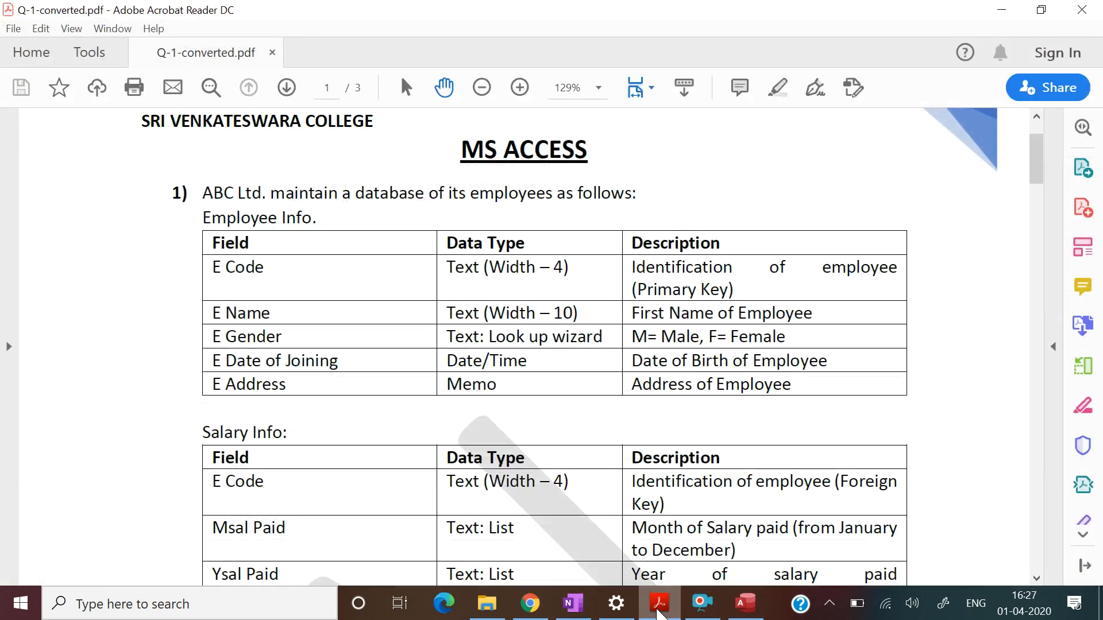
{"action": "left_click", "coordinate": [658, 612]}
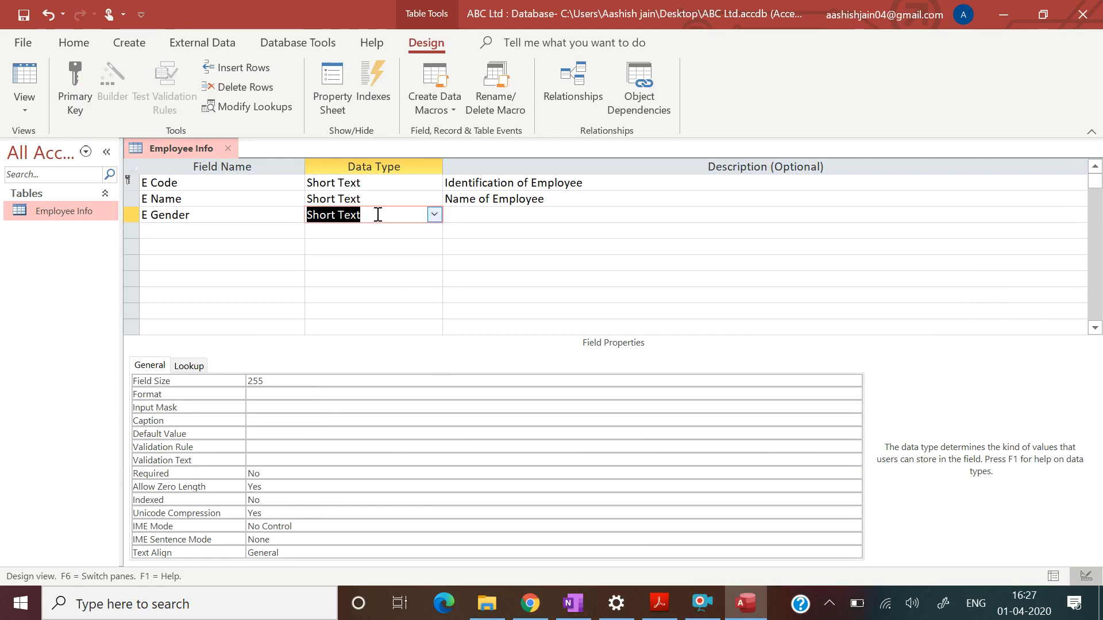
{"action": "left_click", "coordinate": [435, 215]}
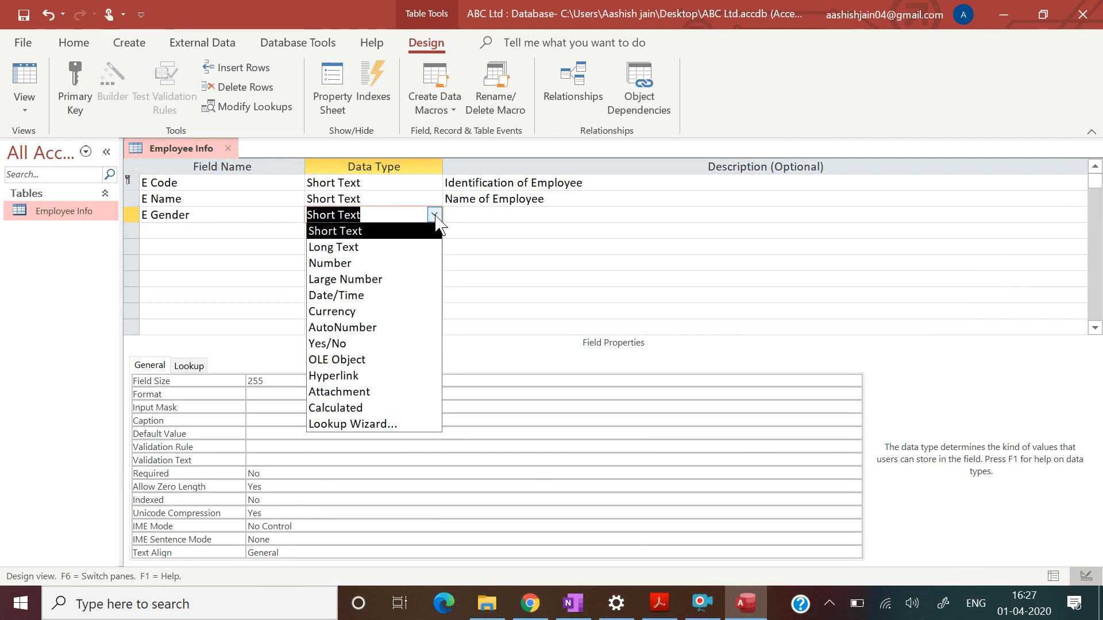
{"action": "left_click", "coordinate": [380, 423]}
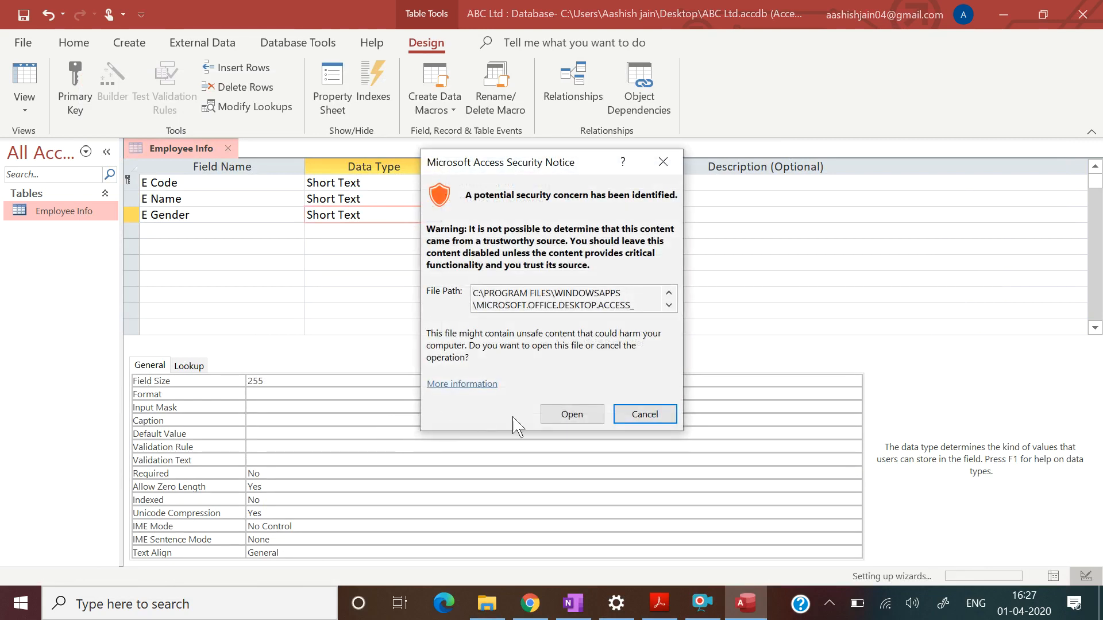
{"action": "left_click", "coordinate": [575, 410]}
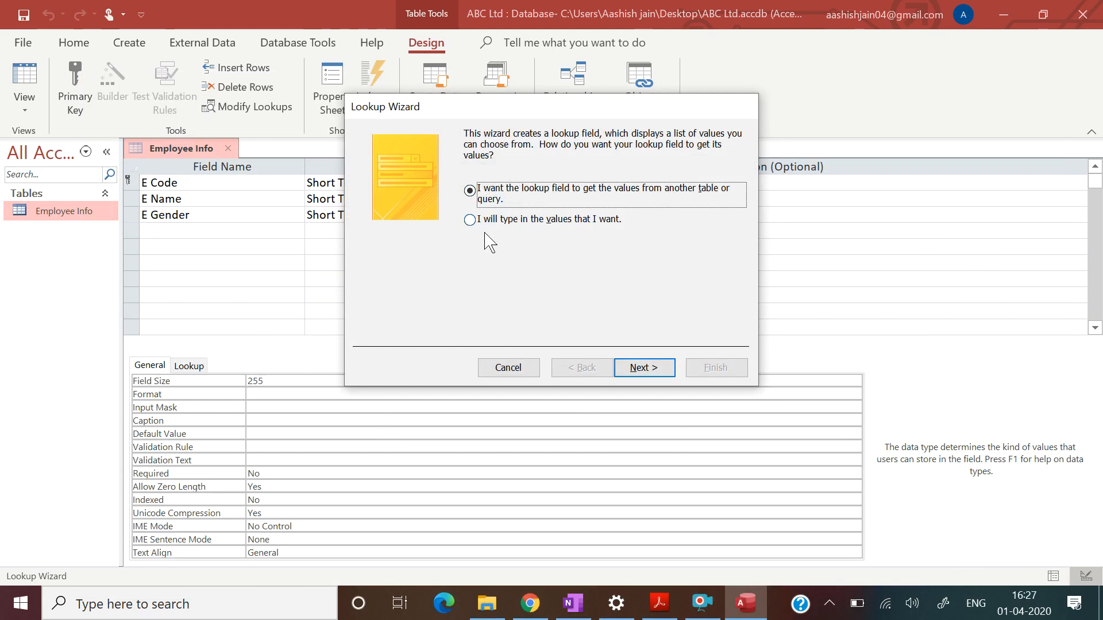
{"action": "left_click", "coordinate": [470, 220]}
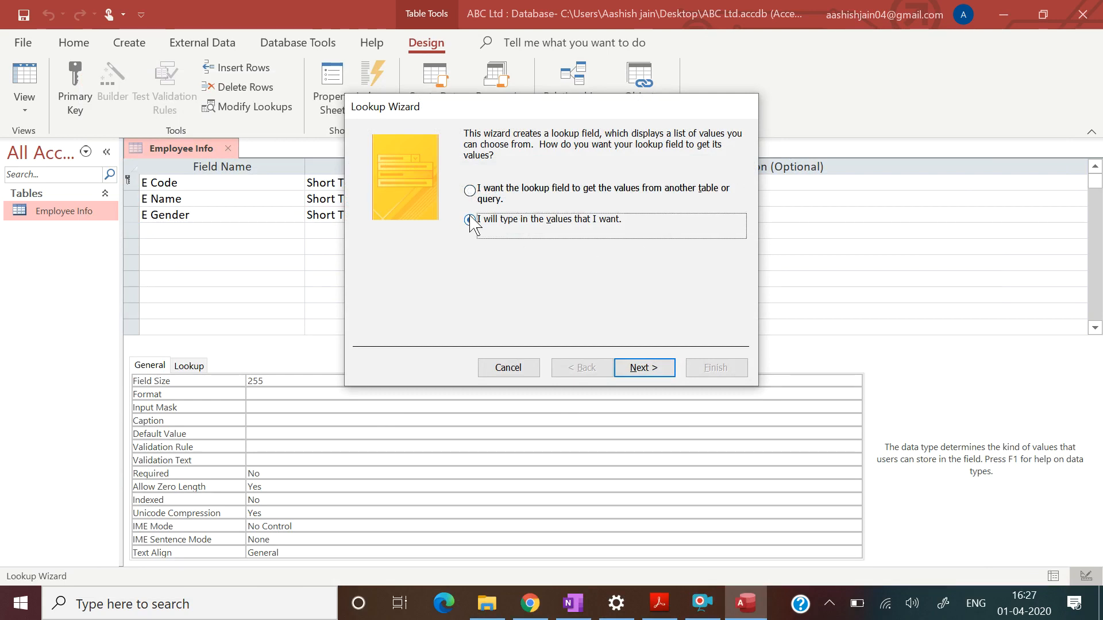
{"action": "left_click", "coordinate": [642, 368]}
{"action": "left_click", "coordinate": [411, 233]}
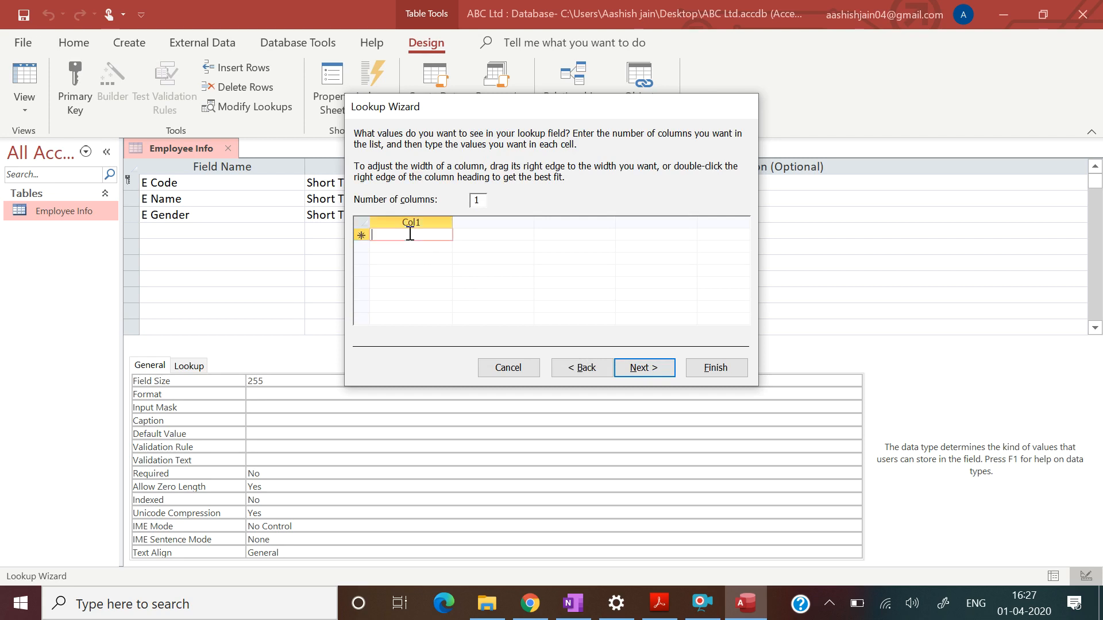
Step: Enter F and M as the lookup values, finish the wizard, and display E Gender's lookup properties
{"action": "key", "text": "Caps_Lock"}
{"action": "type", "text": "F"}
{"action": "key", "text": "Return"}
{"action": "type", "text": "M"}
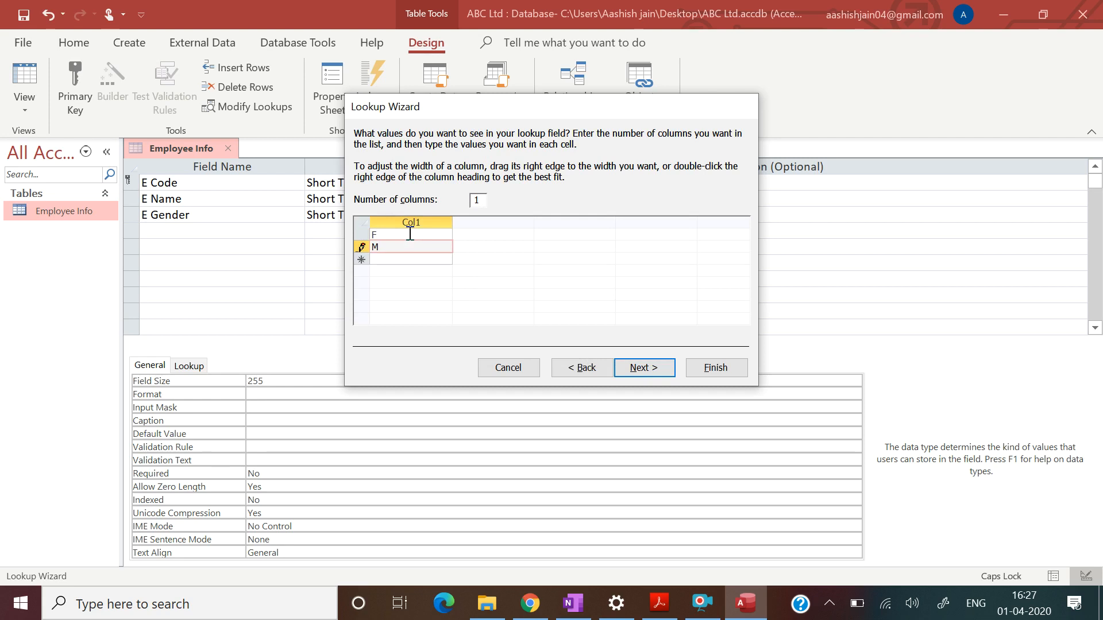
{"action": "left_click", "coordinate": [645, 369]}
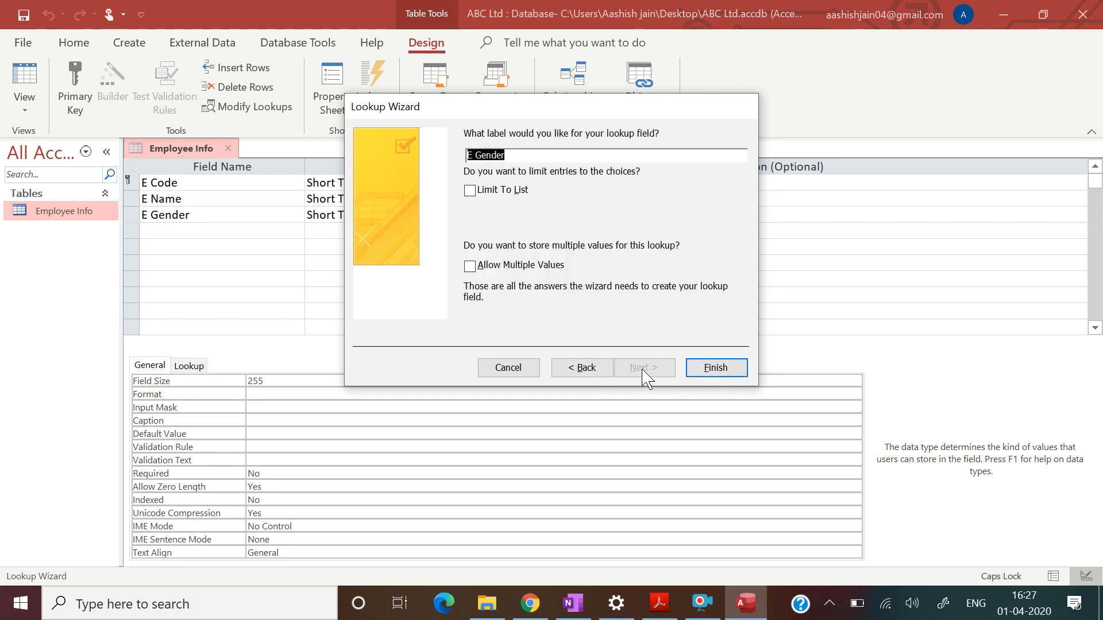
{"action": "left_click", "coordinate": [723, 371]}
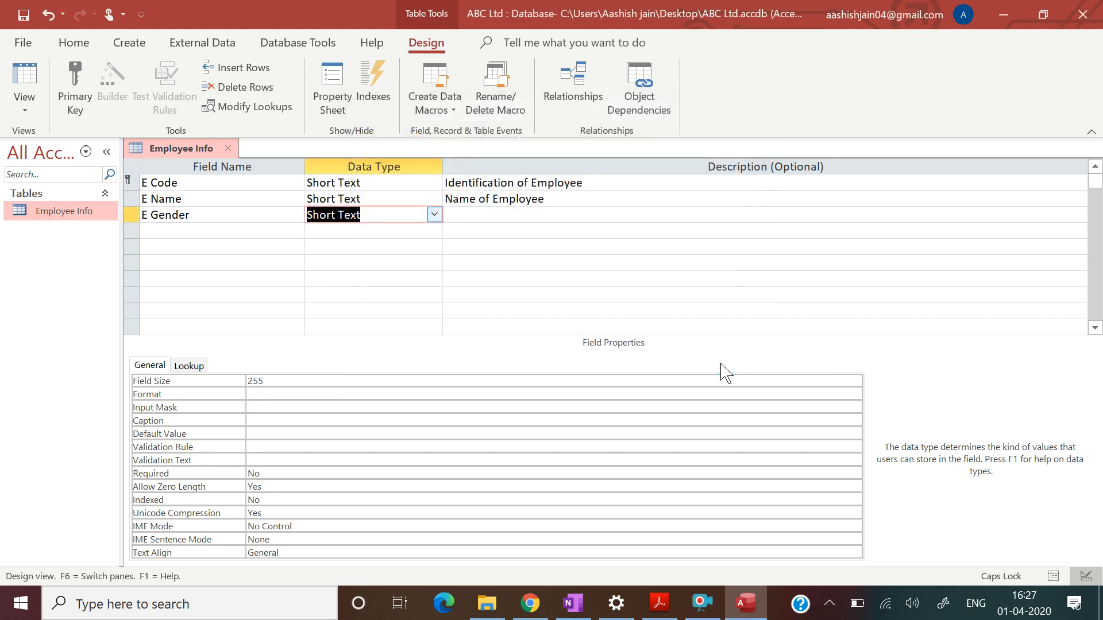
{"action": "left_click", "coordinate": [190, 367]}
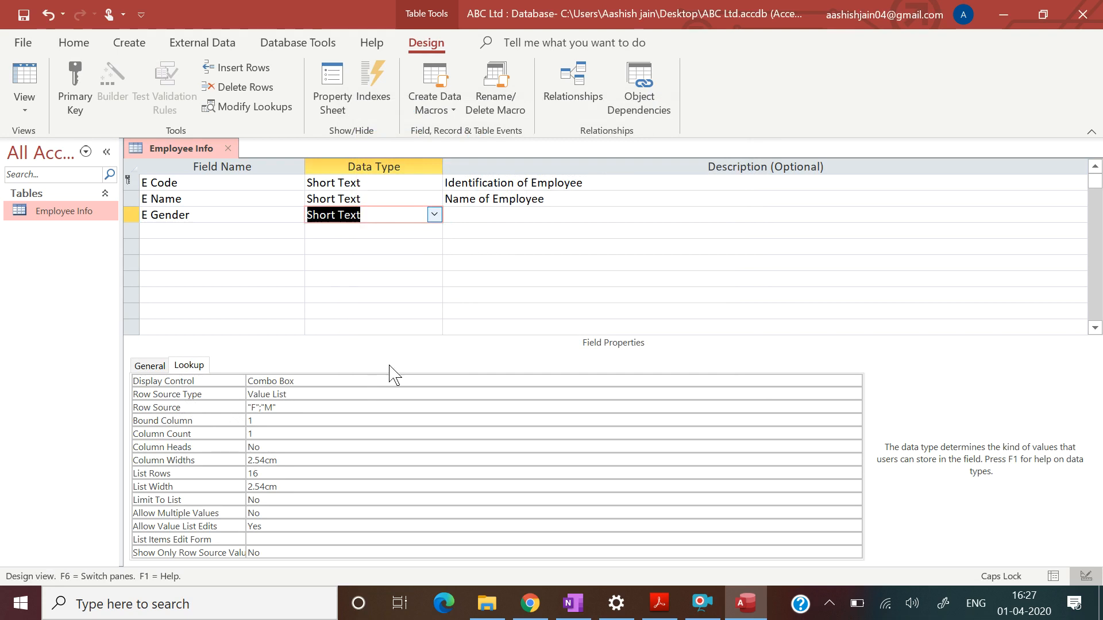
Step: Describe the E Gender field as "F = Female; M = Male"
{"action": "left_click", "coordinate": [467, 216]}
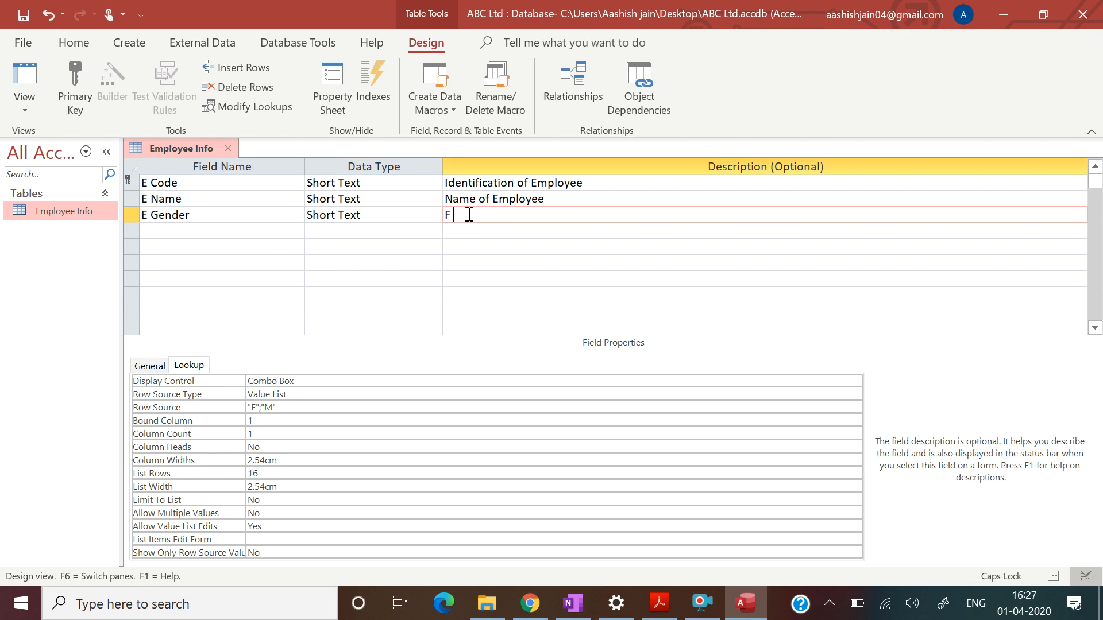
{"action": "type", "text": "F"}
{"action": "key", "text": "Caps_Lock"}
{"action": "type", "text": "emale;"}
{"action": "key", "text": "Caps_Lock"}
{"action": "type", "text": "M = M"}
{"action": "key", "text": "Caps_Lock"}
{"action": "key", "text": "Return"}
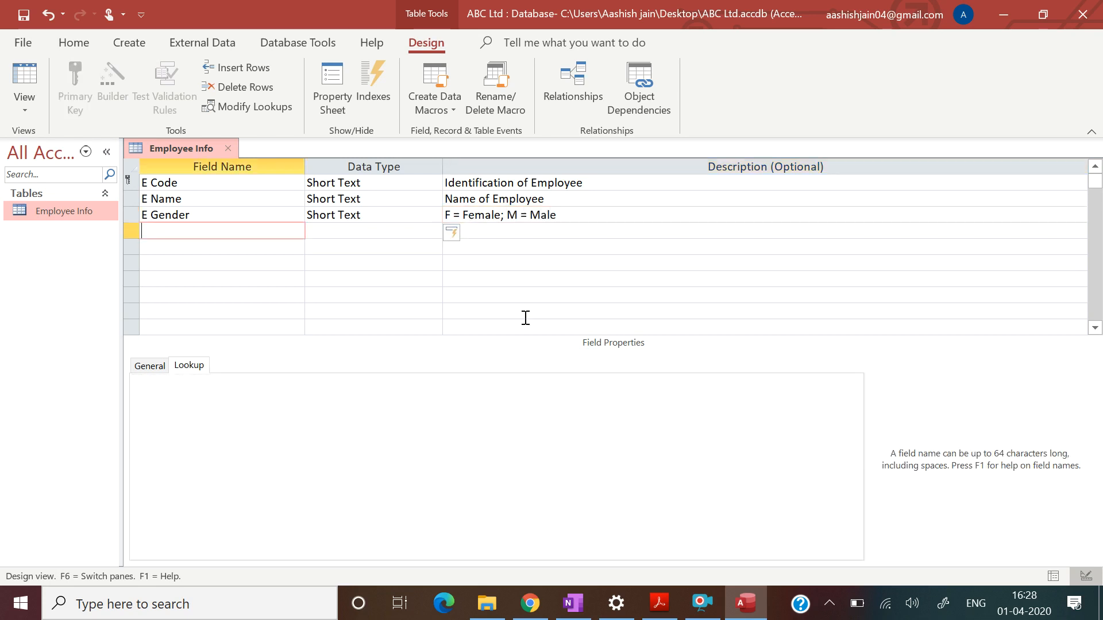
Step: Check the date of joining field in the PDF and add a fourth field named E DAJ in Access
{"action": "left_click", "coordinate": [661, 612]}
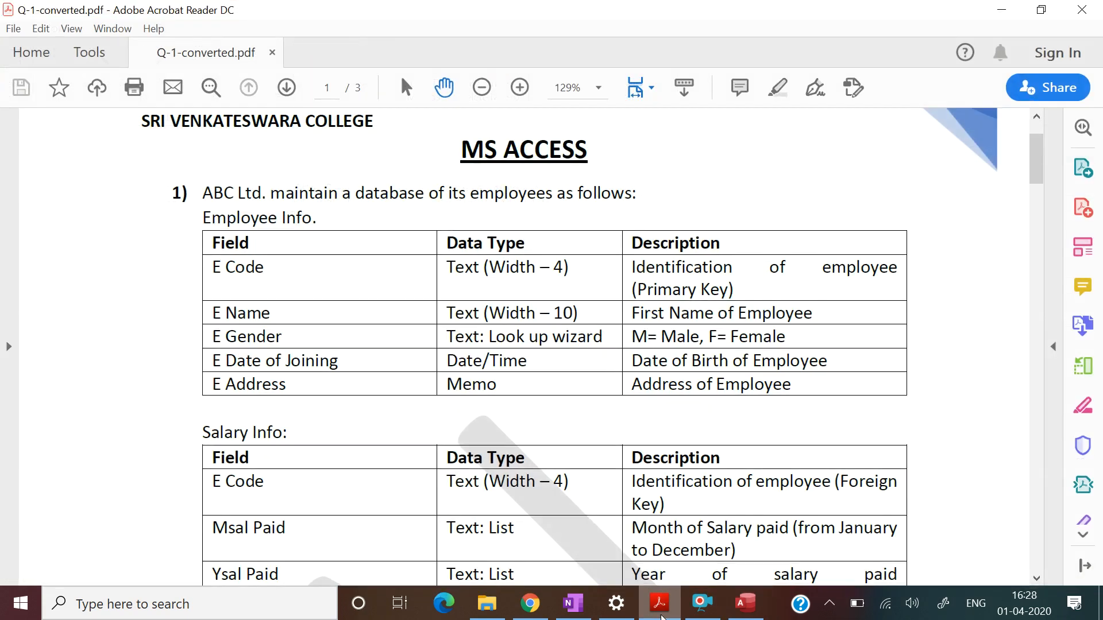
{"action": "left_click", "coordinate": [661, 613]}
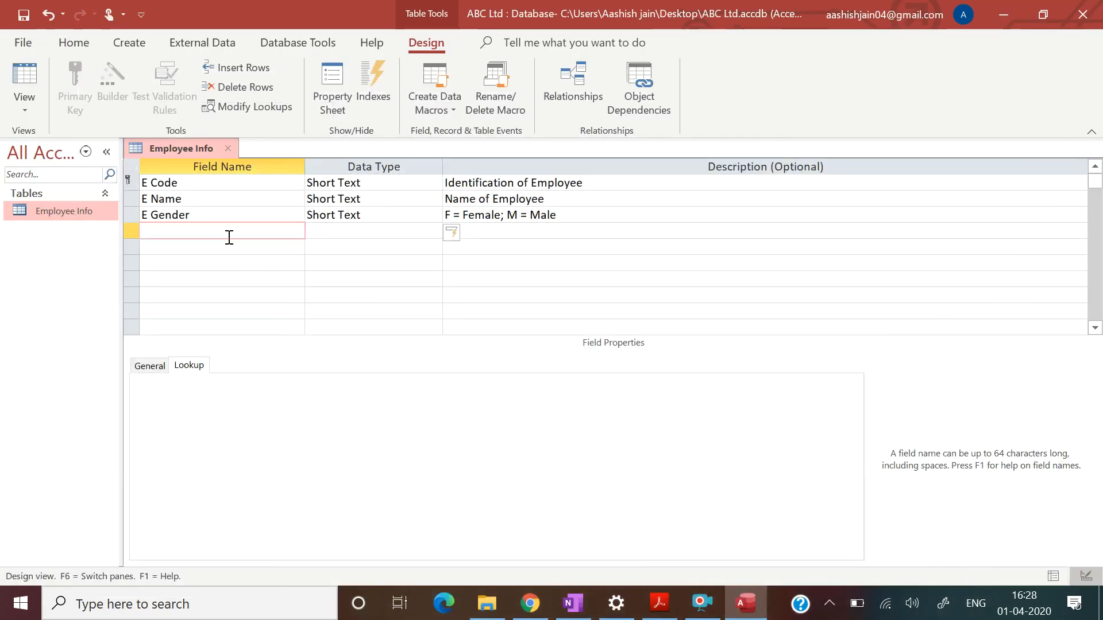
{"action": "type", "text": "E DAJ"}
{"action": "key", "text": "Tab"}
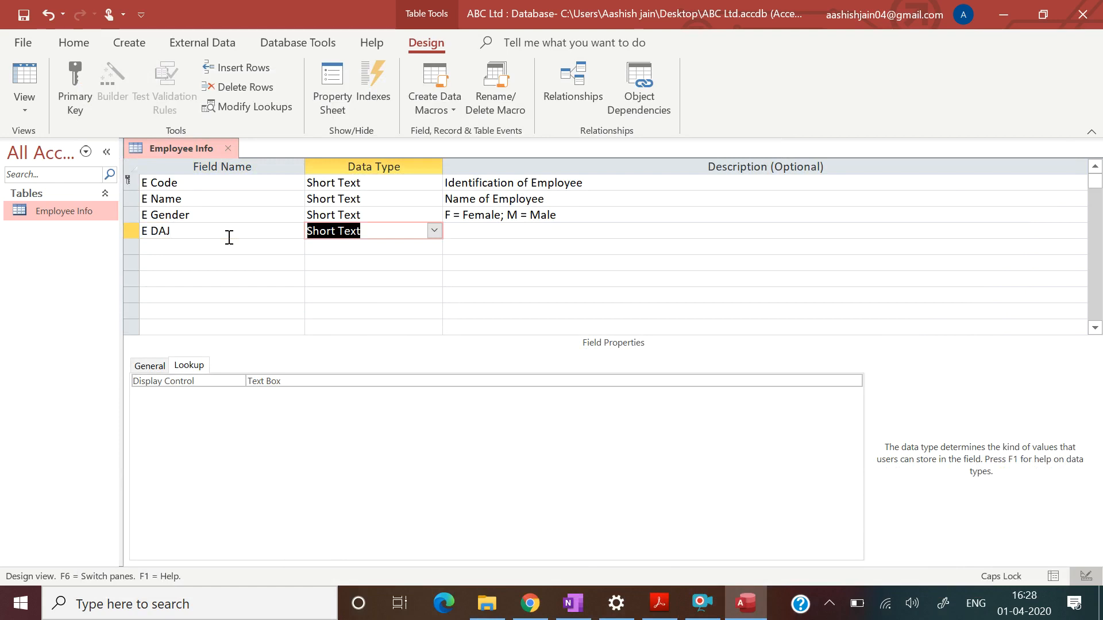
Step: Set the E DAJ field's data type to Date/Time
{"action": "key", "text": "BackSpace"}
{"action": "left_click", "coordinate": [229, 237]}
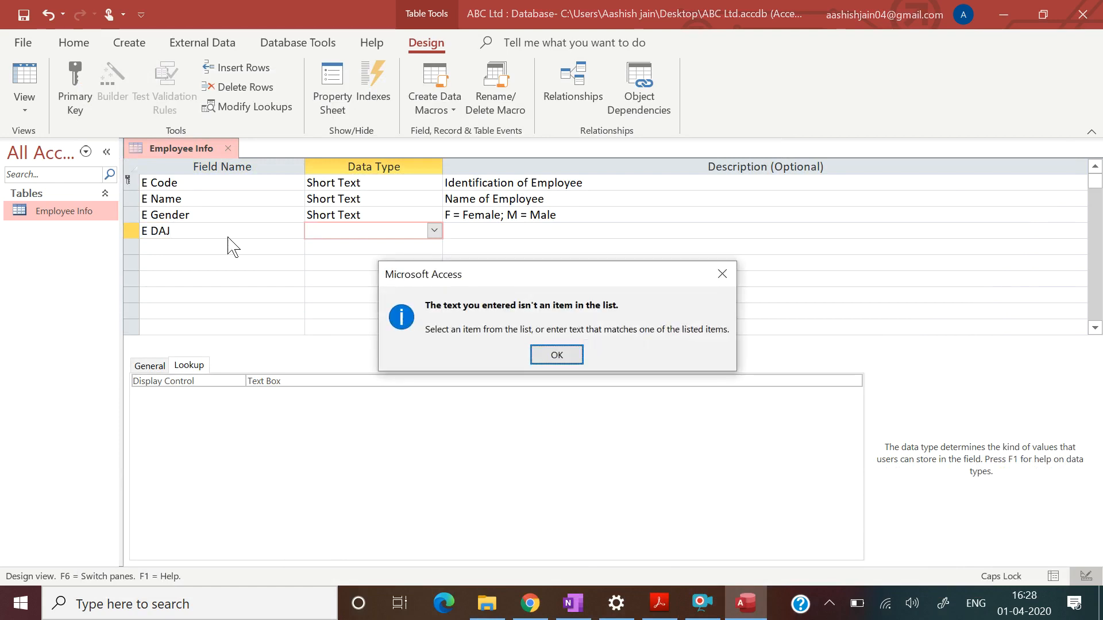
{"action": "left_click", "coordinate": [548, 353]}
{"action": "left_click", "coordinate": [199, 241]}
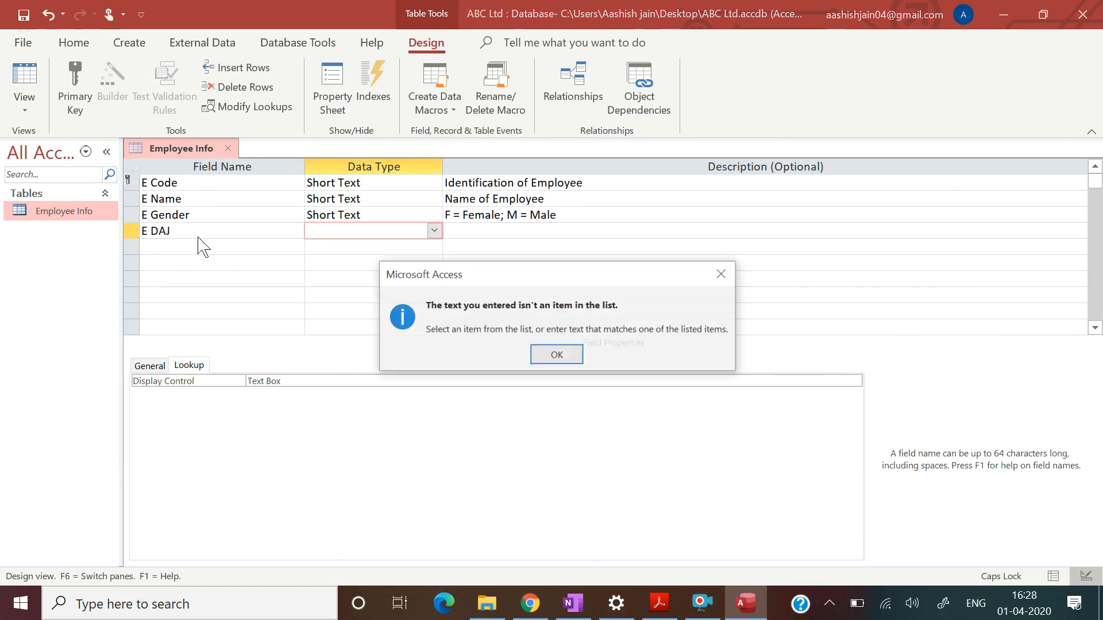
{"action": "left_click", "coordinate": [548, 355]}
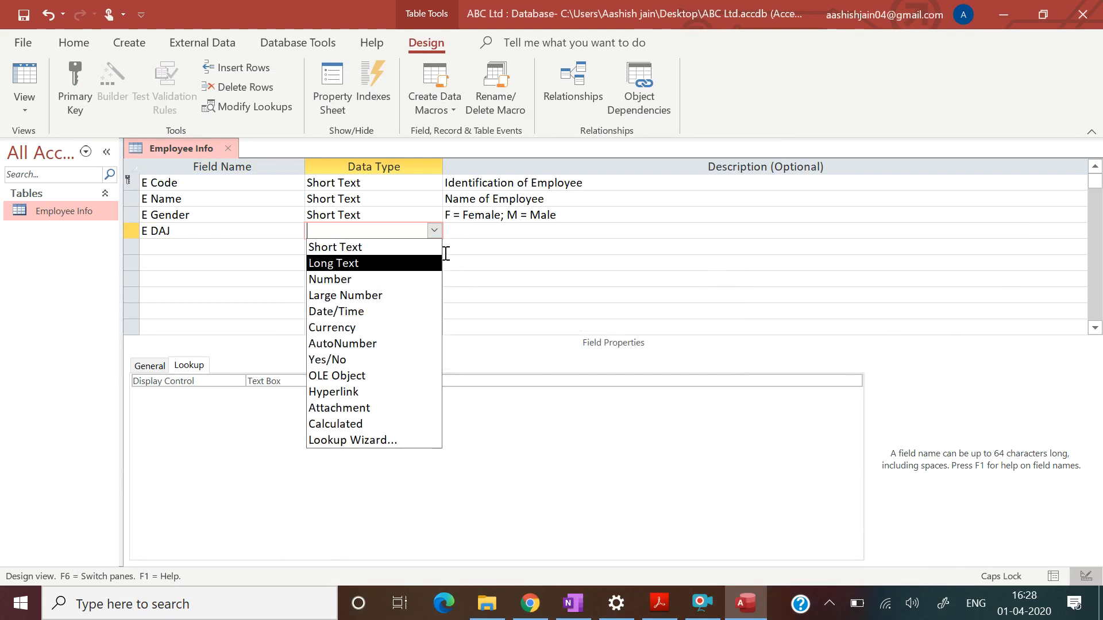
{"action": "left_click", "coordinate": [386, 312]}
Step: Correct the date field's name to E DOJ and switch to the PDF to check its description
{"action": "left_click", "coordinate": [175, 230]}
{"action": "key", "text": "BackSpace"}
{"action": "key", "text": "BackSpace"}
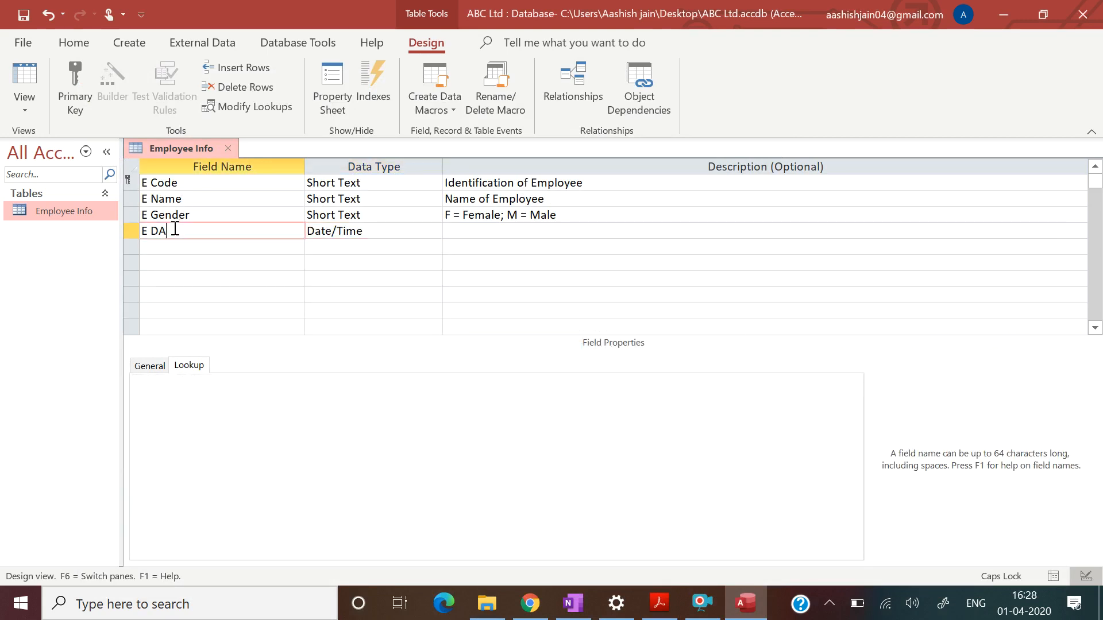
{"action": "type", "text": "OJ"}
{"action": "left_click", "coordinate": [385, 234]}
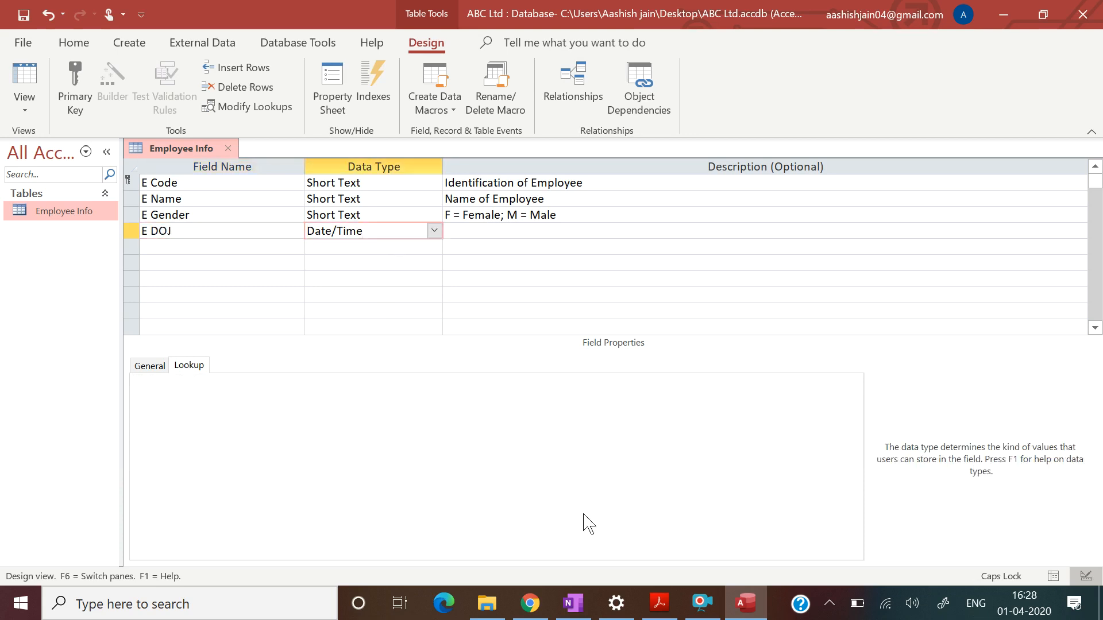
{"action": "left_click", "coordinate": [658, 608]}
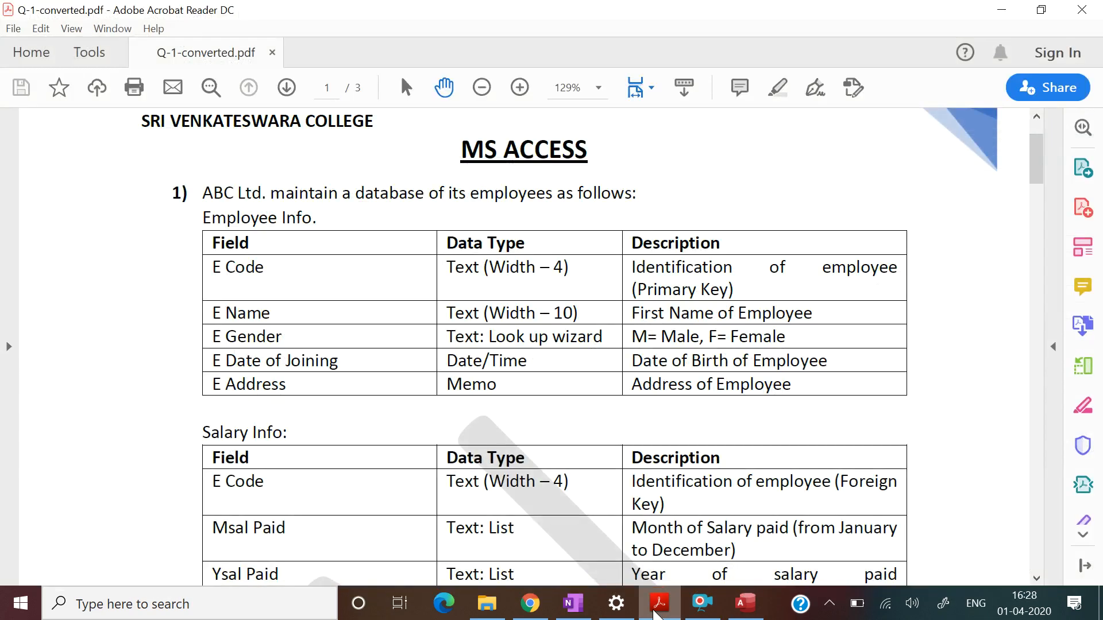
Step: Return to Access and describe the E DOJ field as "Date of Joining of Employee"
{"action": "left_click", "coordinate": [658, 608]}
{"action": "left_click", "coordinate": [507, 231]}
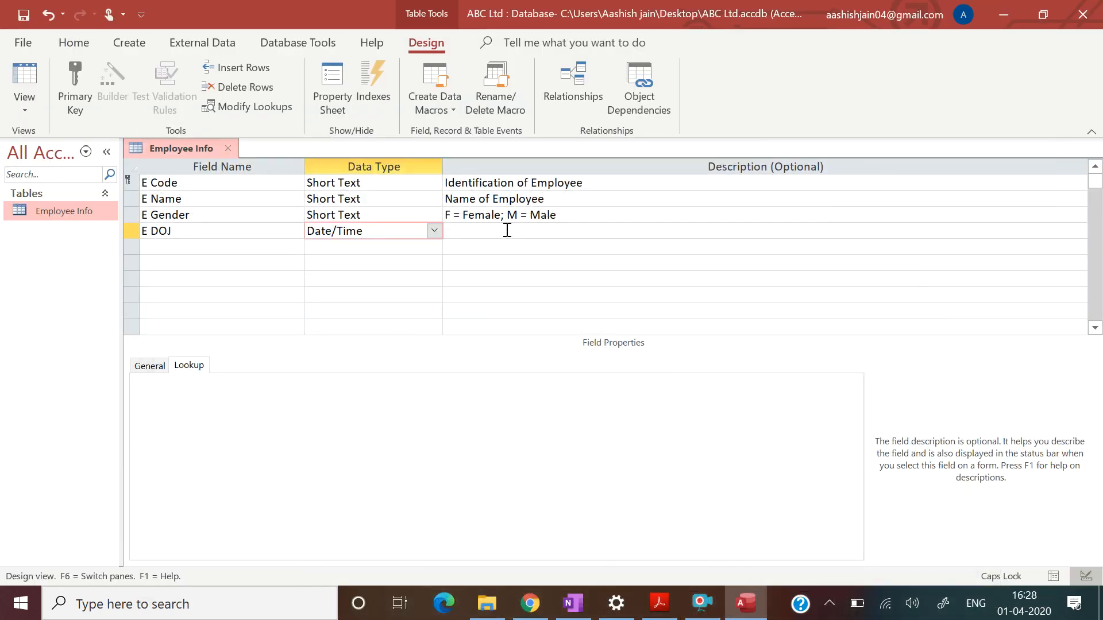
{"action": "type", "text": "D"}
{"action": "key", "text": "Caps_Lock"}
{"action": "type", "text": "ate of"}
{"action": "key", "text": "Caps_Lock"}
{"action": "type", "text": "J"}
{"action": "key", "text": "Caps_Lock"}
{"action": "type", "text": "oinin"}
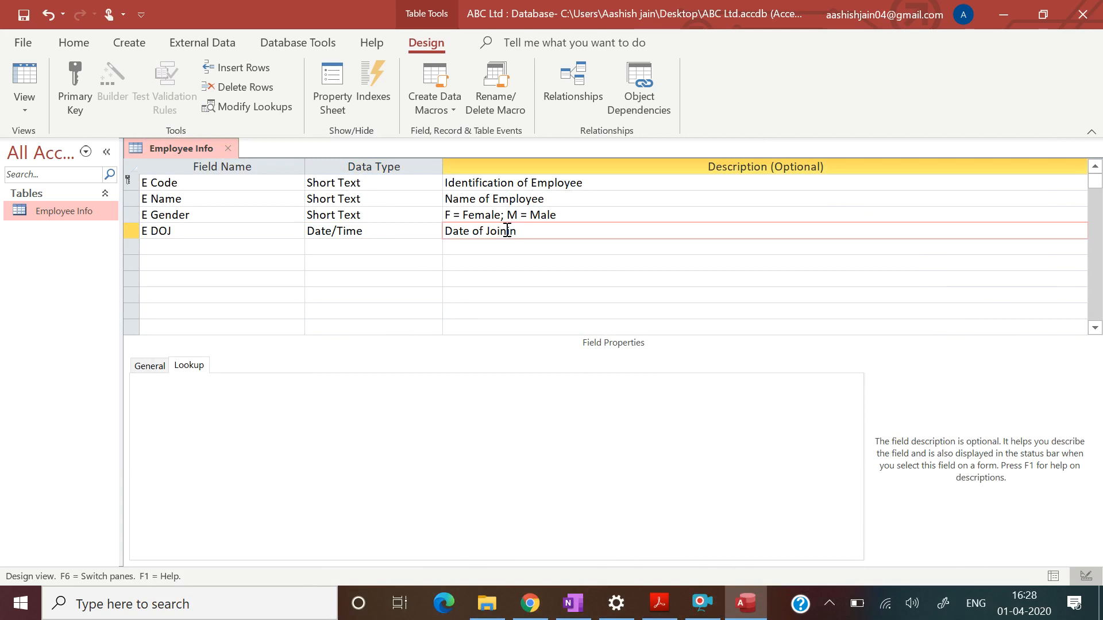
{"action": "type", "text": "g"}
{"action": "key", "text": "BackSpace"}
{"action": "type", "text": "g of"}
{"action": "key", "text": "Caps_Lock"}
{"action": "type", "text": "E"}
{"action": "key", "text": "Caps_Lock"}
{"action": "type", "text": "mployee"}
{"action": "key", "text": "Return"}
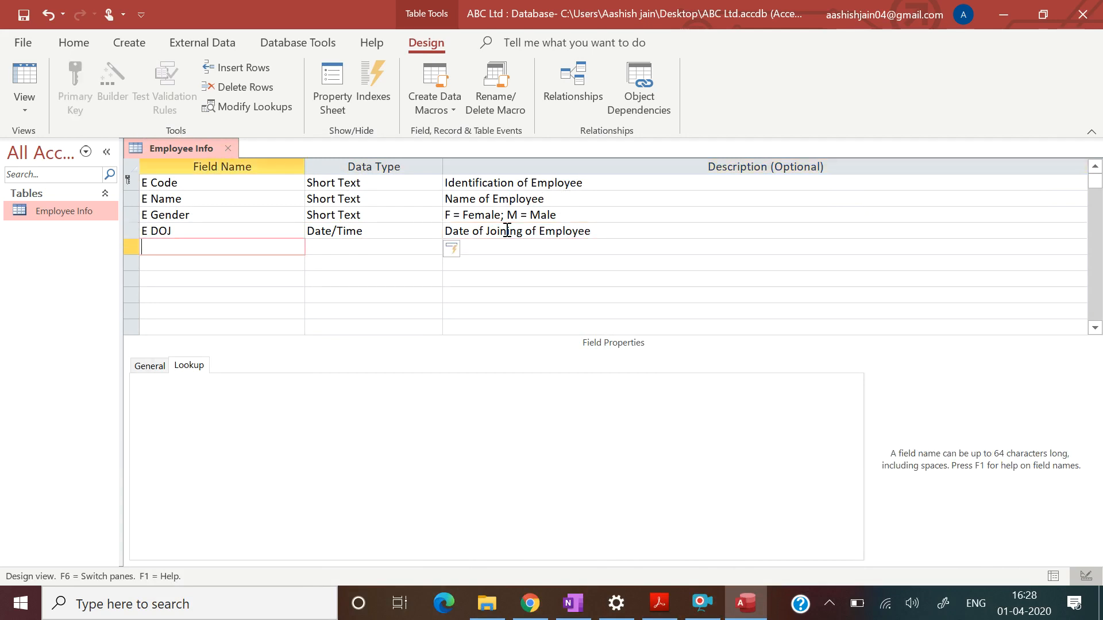
Step: Check the next field in the PDF and add a fifth field named E Address with the Short Text data type
{"action": "left_click", "coordinate": [665, 603]}
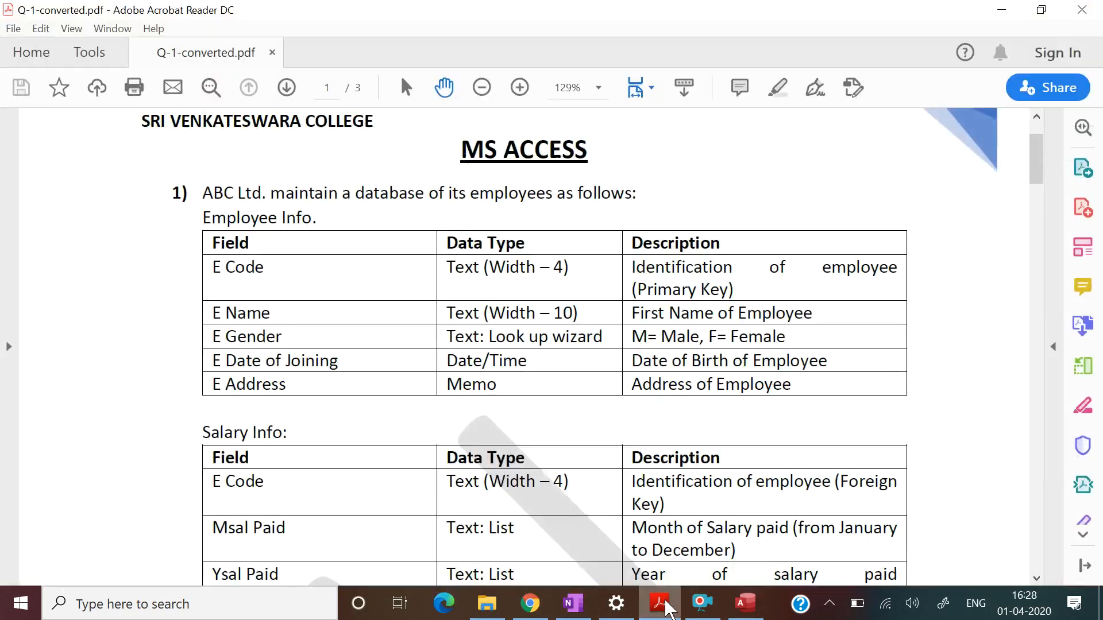
{"action": "left_click", "coordinate": [665, 602]}
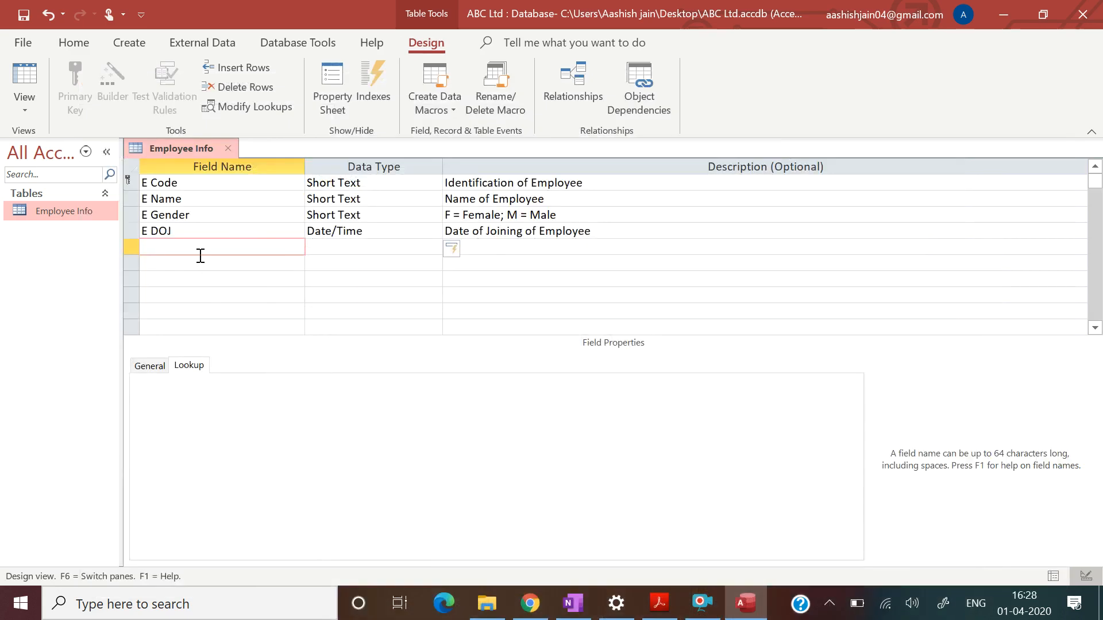
{"action": "type", "text": "E Address"}
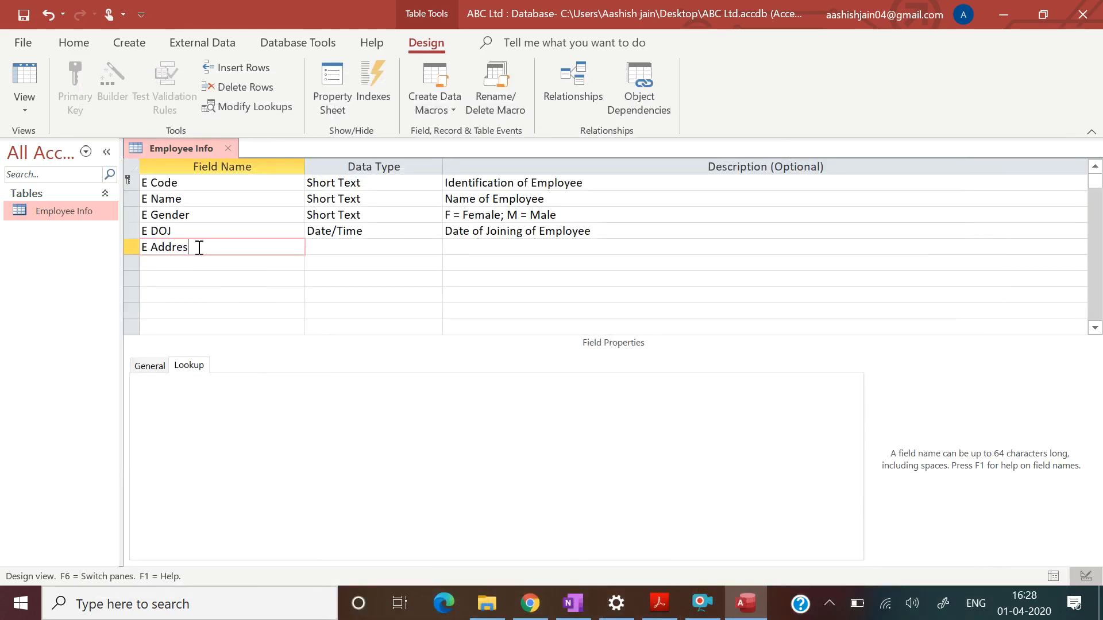
{"action": "key", "text": "Tab"}
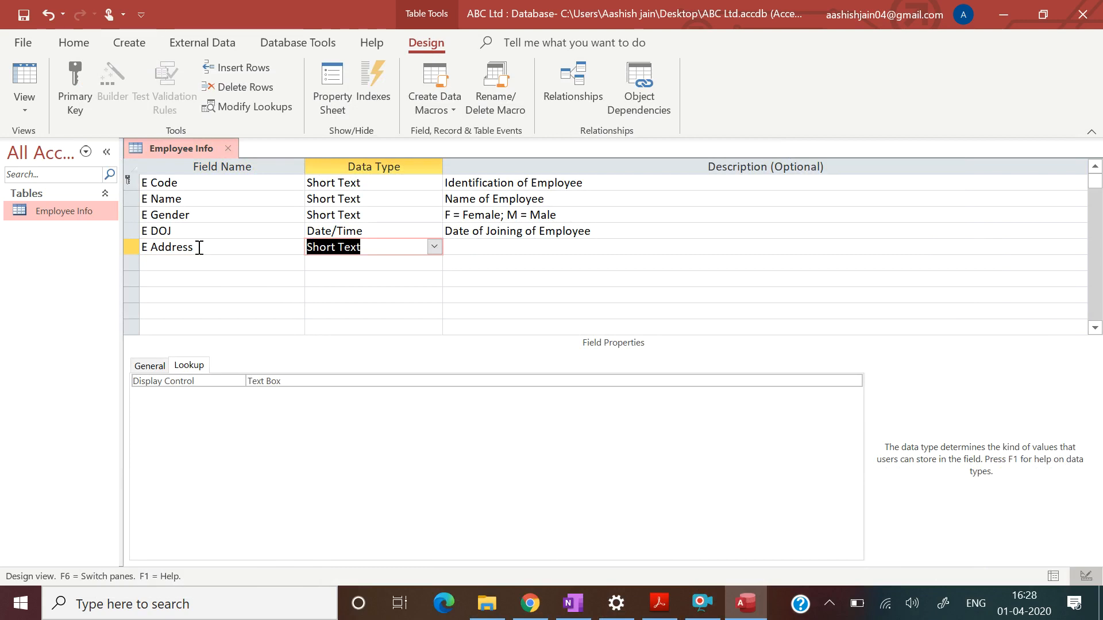
{"action": "left_click", "coordinate": [437, 244]}
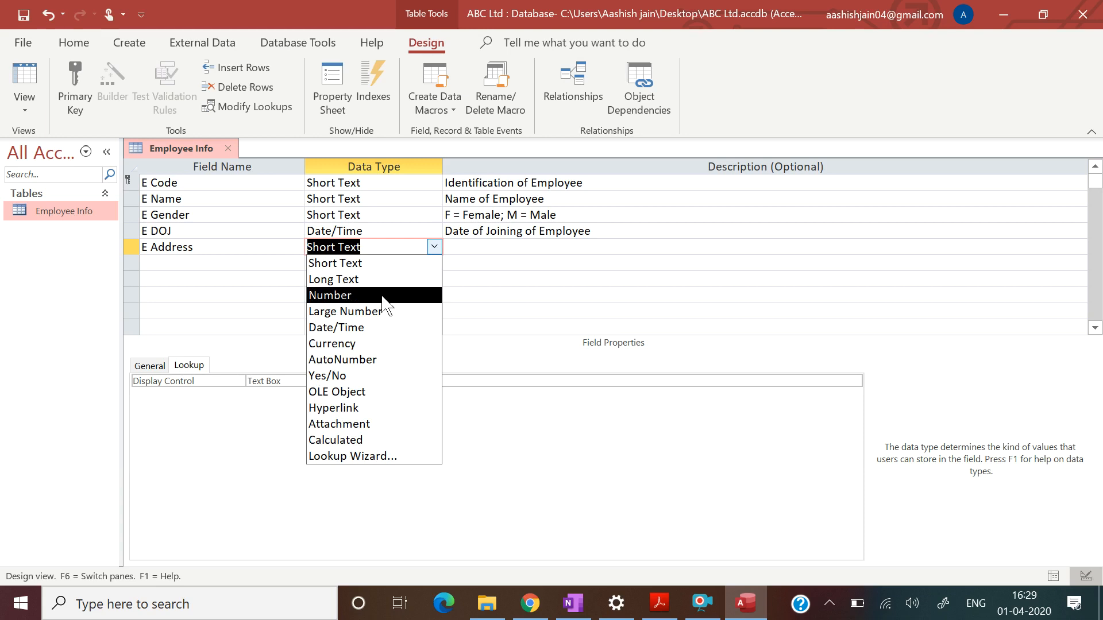
{"action": "left_click", "coordinate": [382, 266]}
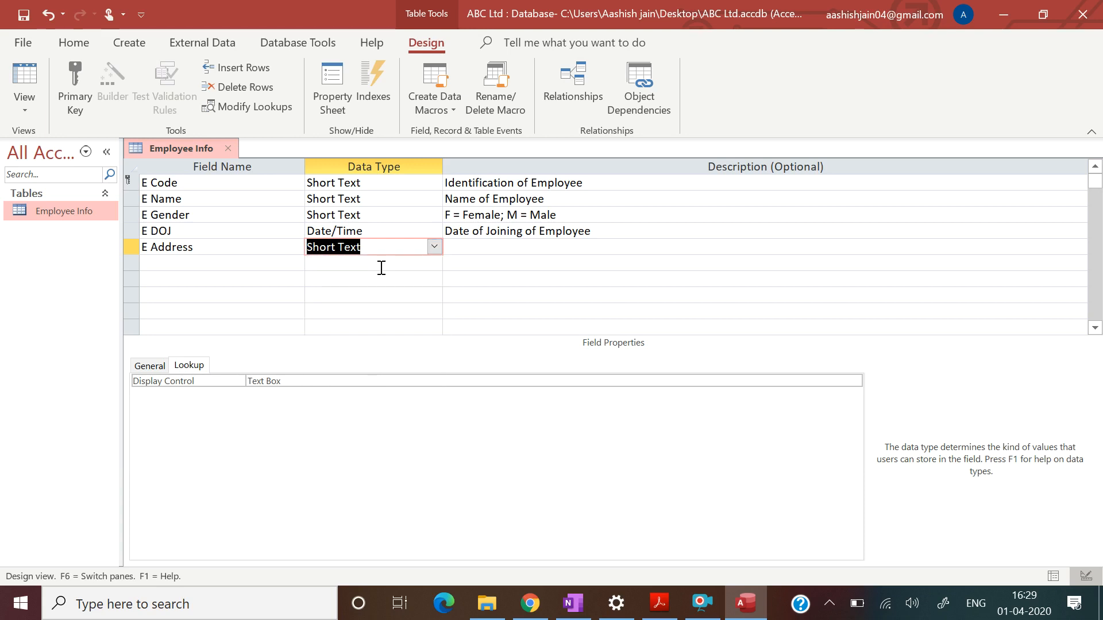
Step: Describe the E Address field as "Address of the Employee"
{"action": "left_click", "coordinate": [480, 245]}
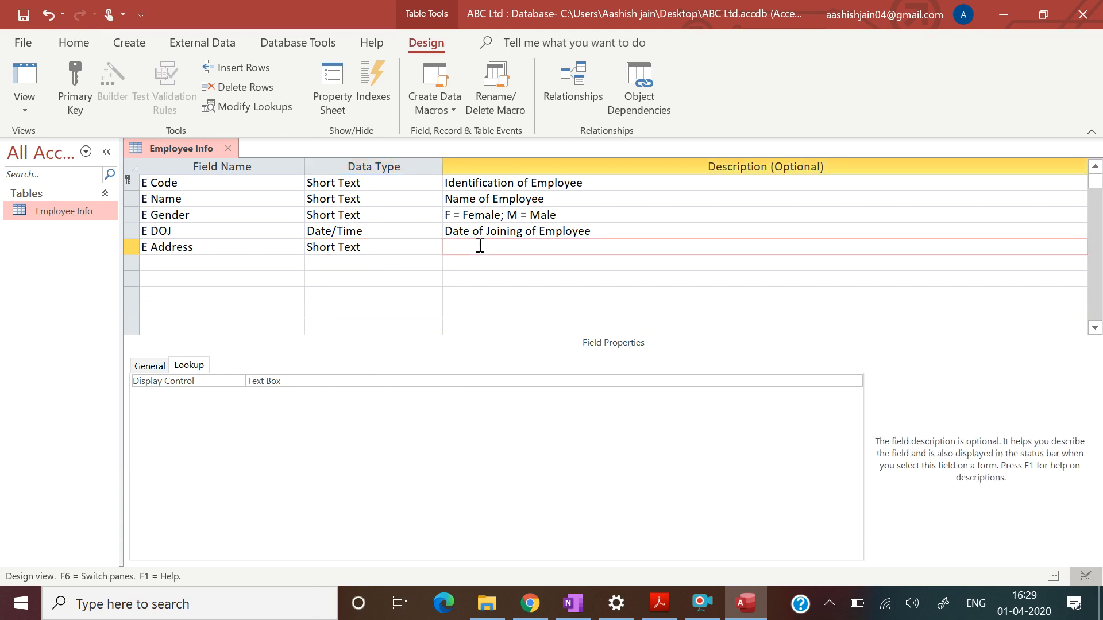
{"action": "key", "text": "Caps_Lock"}
{"action": "type", "text": "A"}
{"action": "key", "text": "Caps_Lock"}
{"action": "type", "text": "ddress of the"}
{"action": "key", "text": "Caps_Lock"}
{"action": "type", "text": "E"}
{"action": "key", "text": "Caps_Lock"}
{"action": "type", "text": "mployee"}
{"action": "key", "text": "Return"}
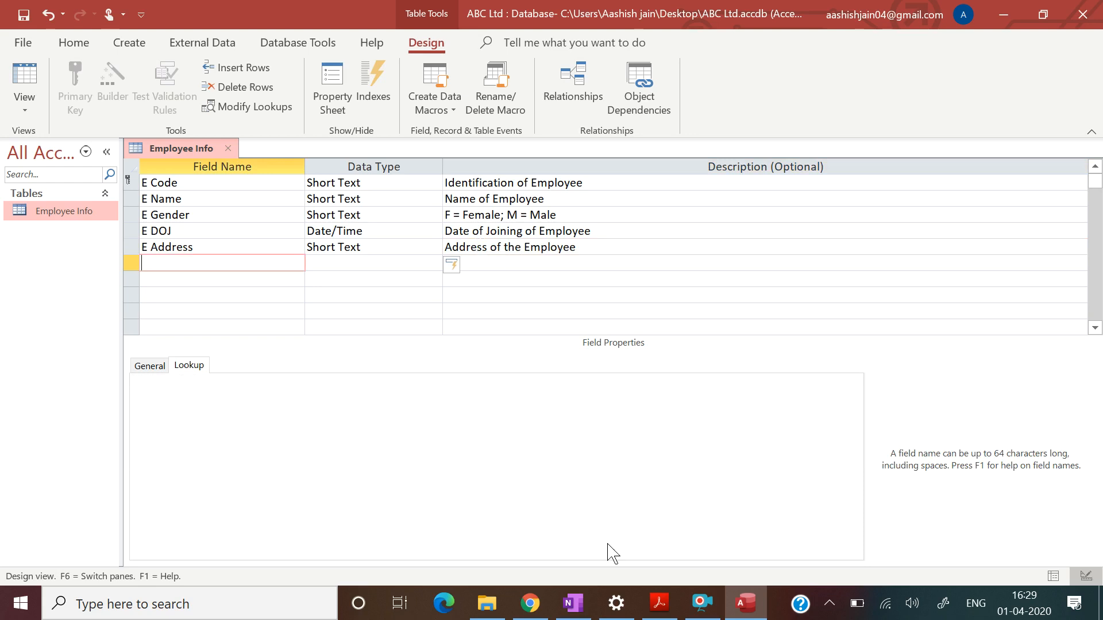
Step: Check the text widths in the PDF and set the E Name field's size to 10 in Access
{"action": "left_click", "coordinate": [658, 605]}
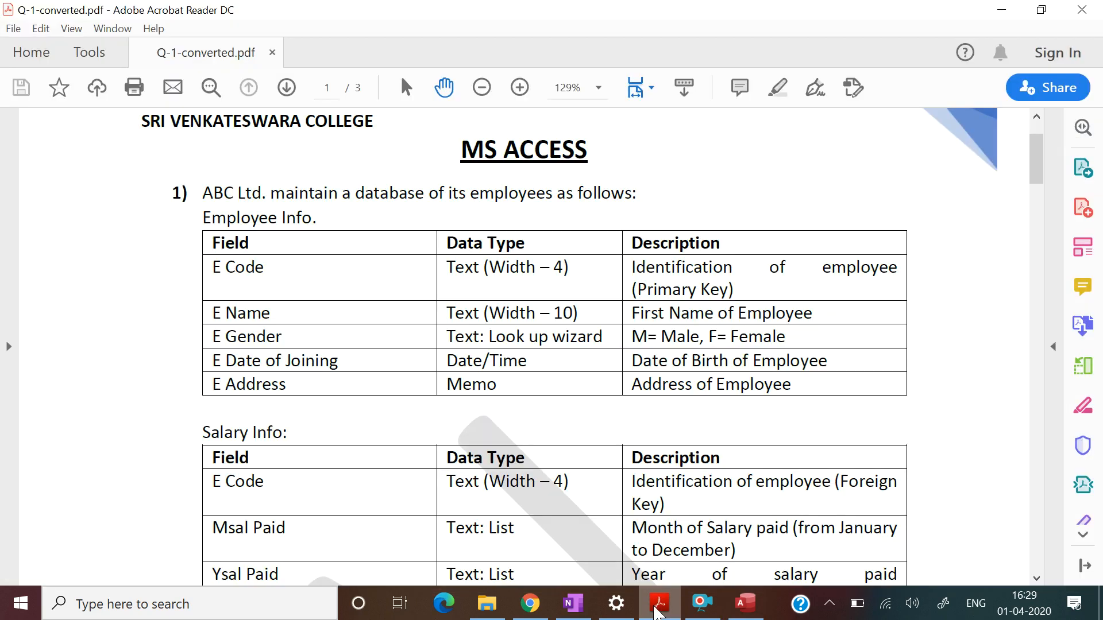
{"action": "left_click", "coordinate": [659, 604]}
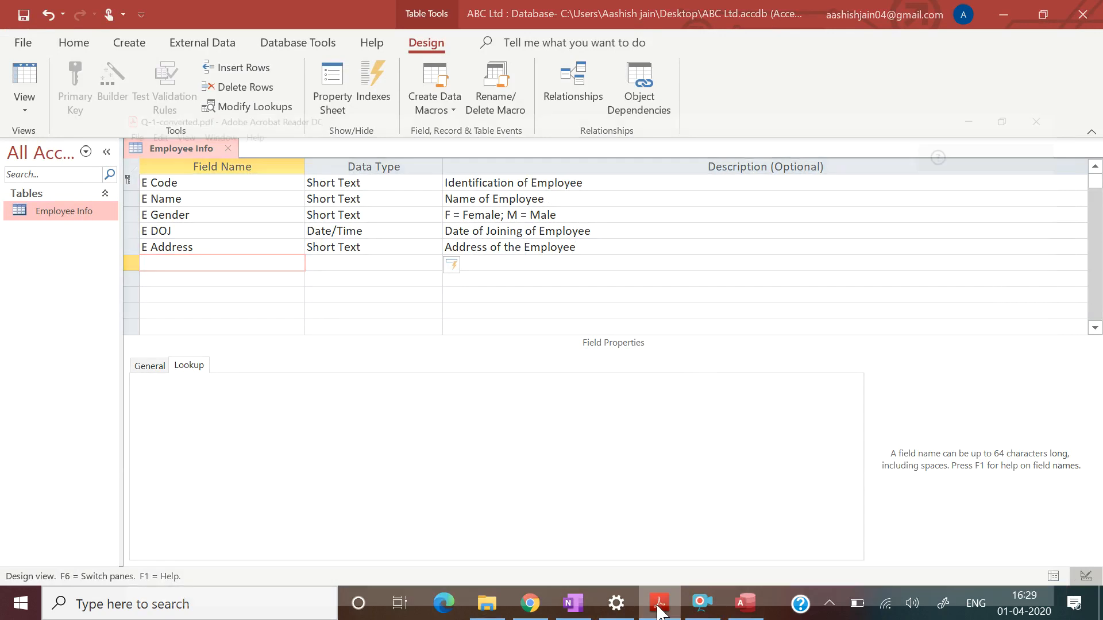
{"action": "left_click", "coordinate": [659, 606]}
{"action": "left_click", "coordinate": [659, 606]}
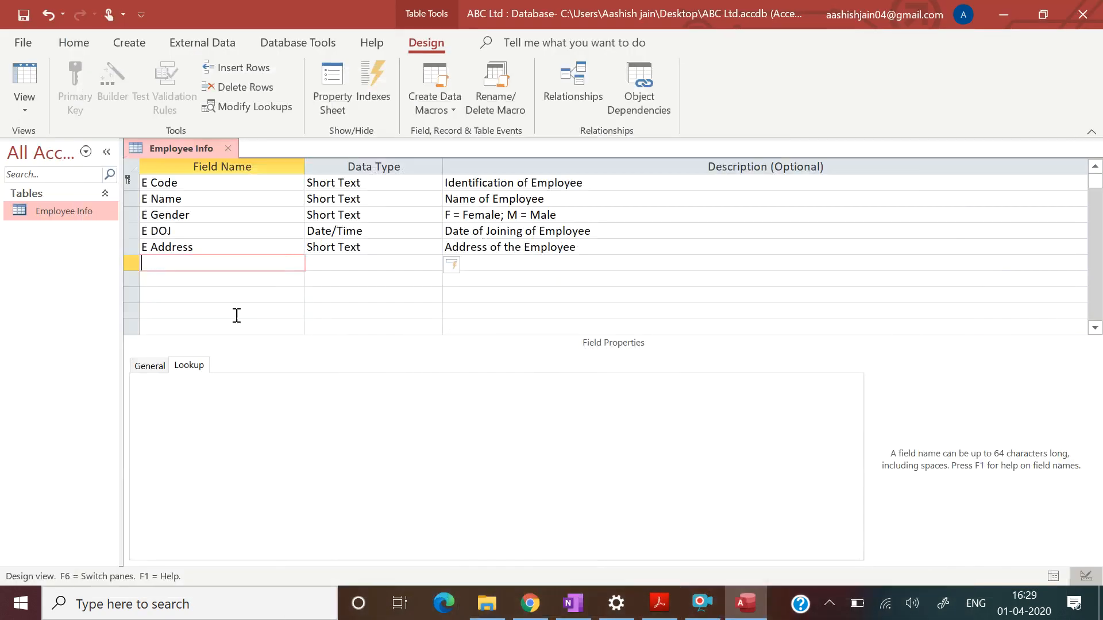
{"action": "left_click", "coordinate": [370, 206]}
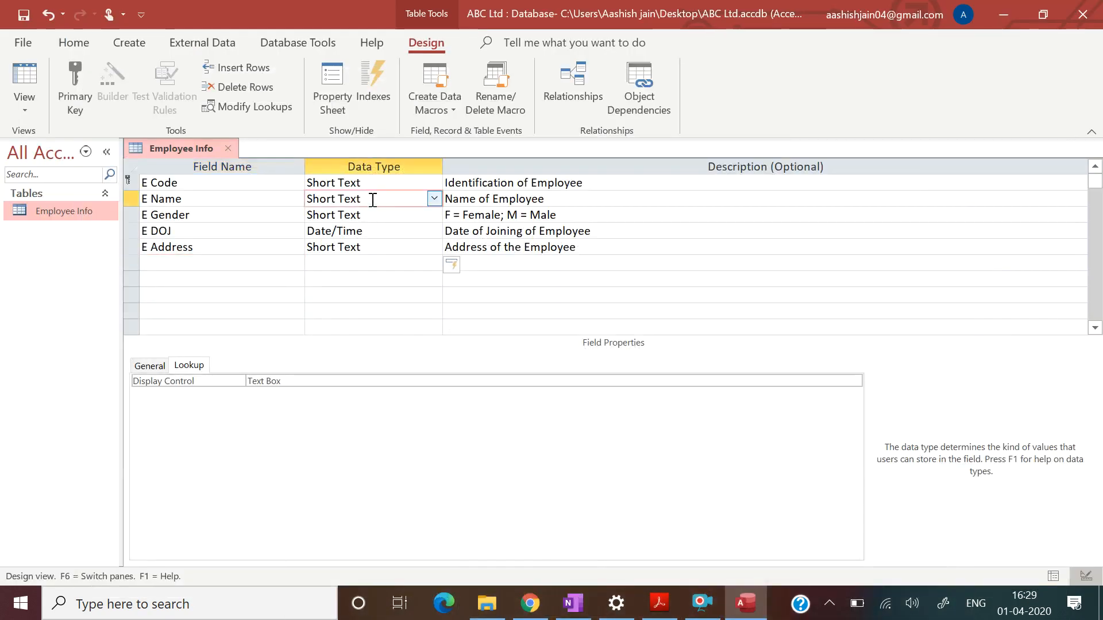
{"action": "left_click", "coordinate": [140, 367]}
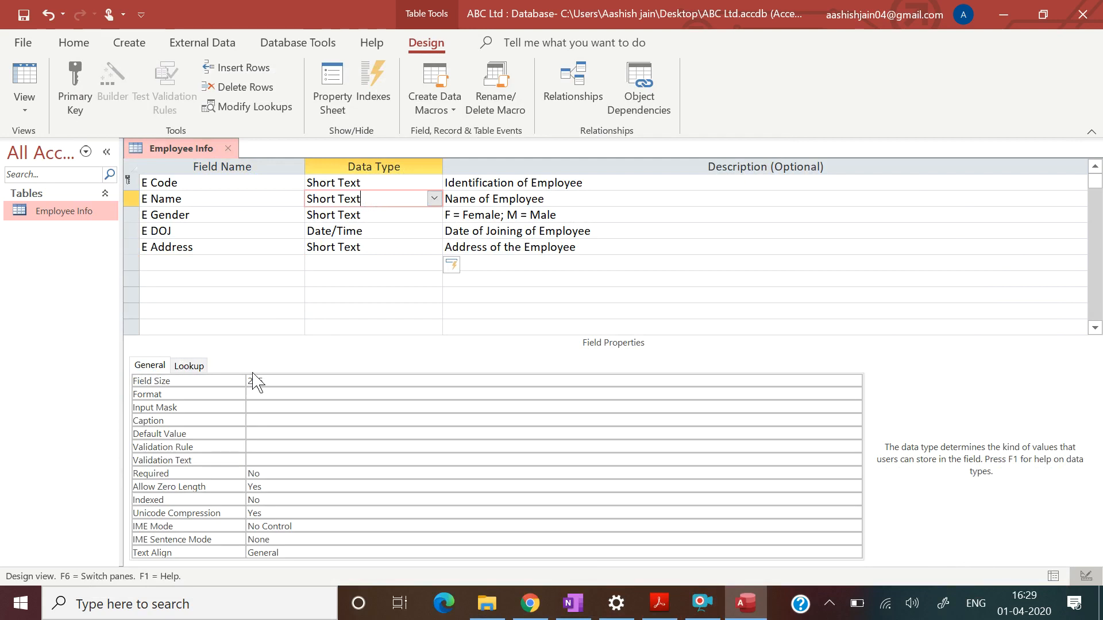
{"action": "left_click", "coordinate": [289, 383]}
{"action": "key", "text": "BackSpace"}
{"action": "key", "text": "BackSpace"}
{"action": "key", "text": "BackSpace"}
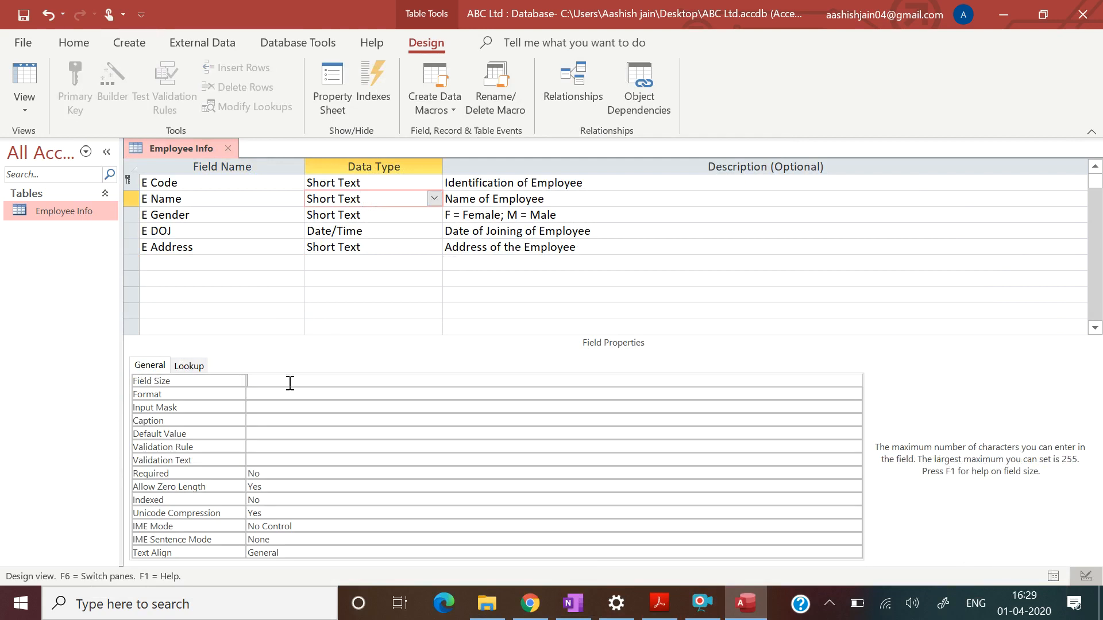
{"action": "type", "text": "10"}
{"action": "key", "text": "Return"}
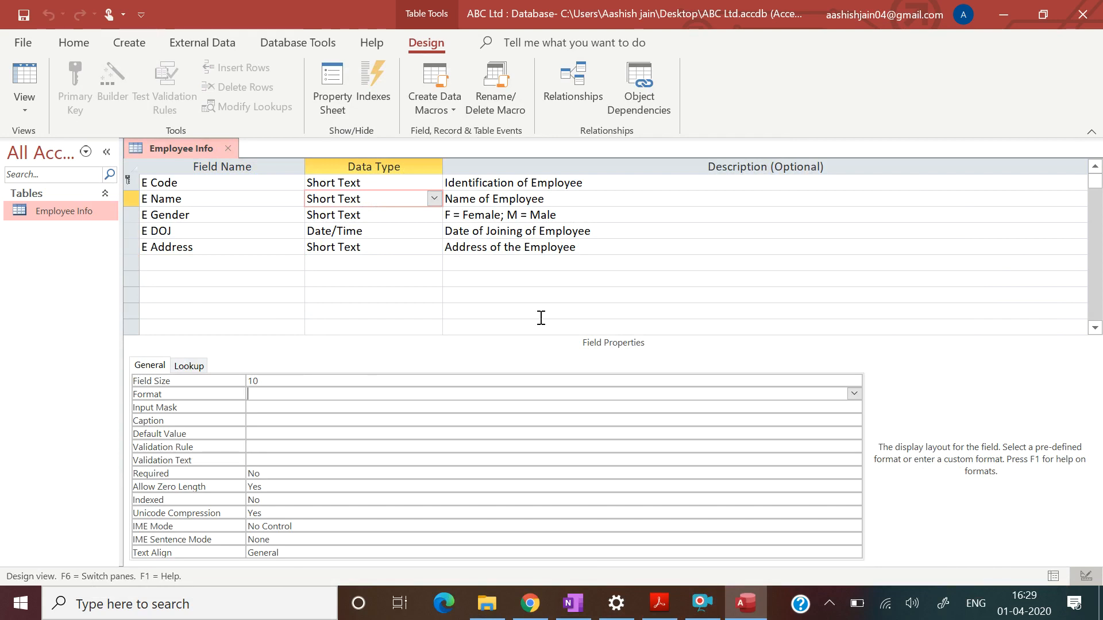
Step: Open Employee Info for data entry and add record 1 with the employee's first name, gender M, joining date 01-01-2018 and address
{"action": "double_click", "coordinate": [78, 214]}
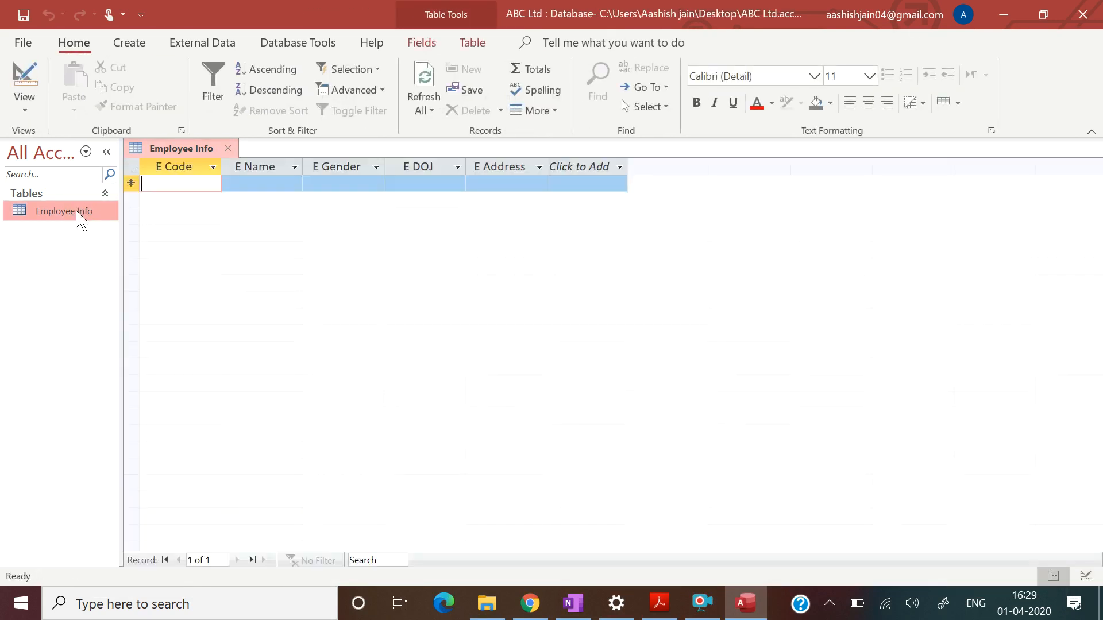
{"action": "type", "text": "1"}
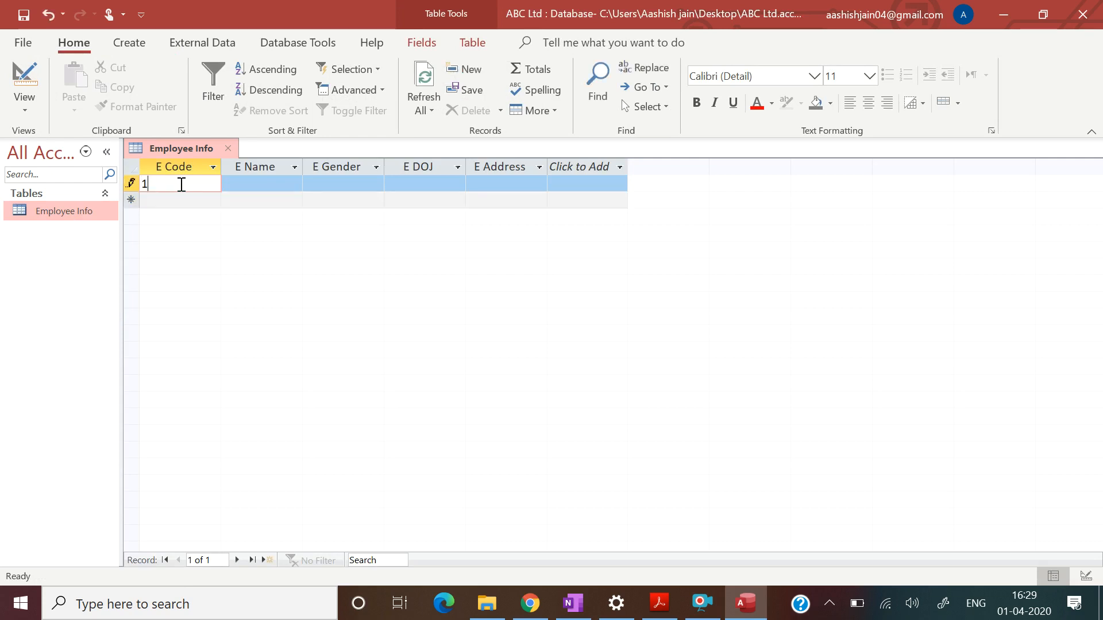
{"action": "key", "text": "Tab"}
{"action": "key", "text": "Caps_Lock"}
{"action": "type", "text": "NAMAN"}
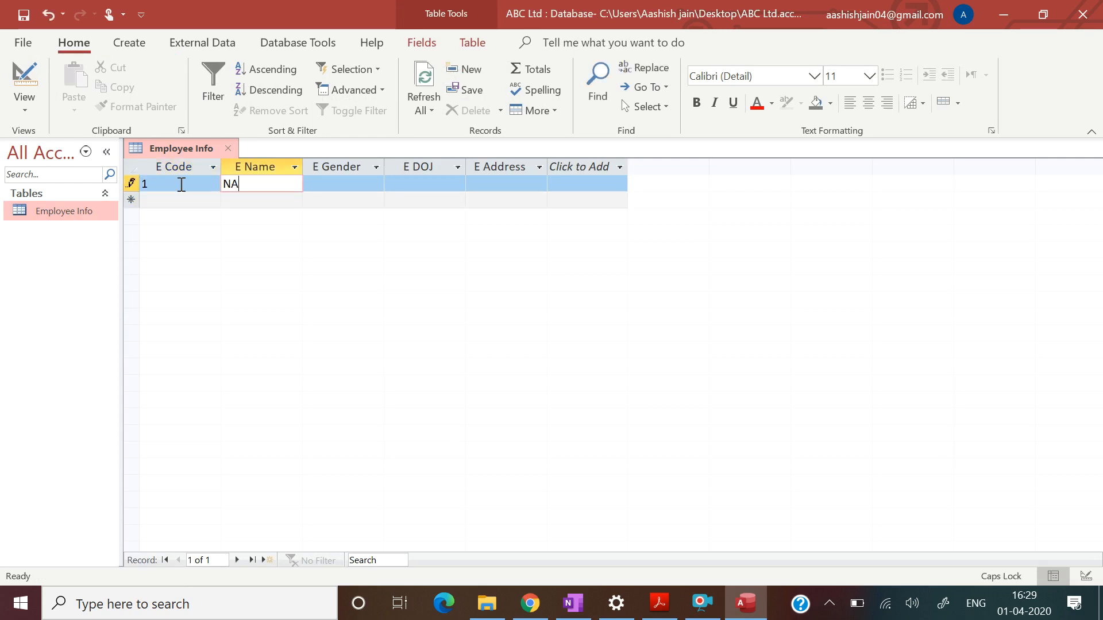
{"action": "key", "text": "Tab"}
{"action": "type", "text": "M"}
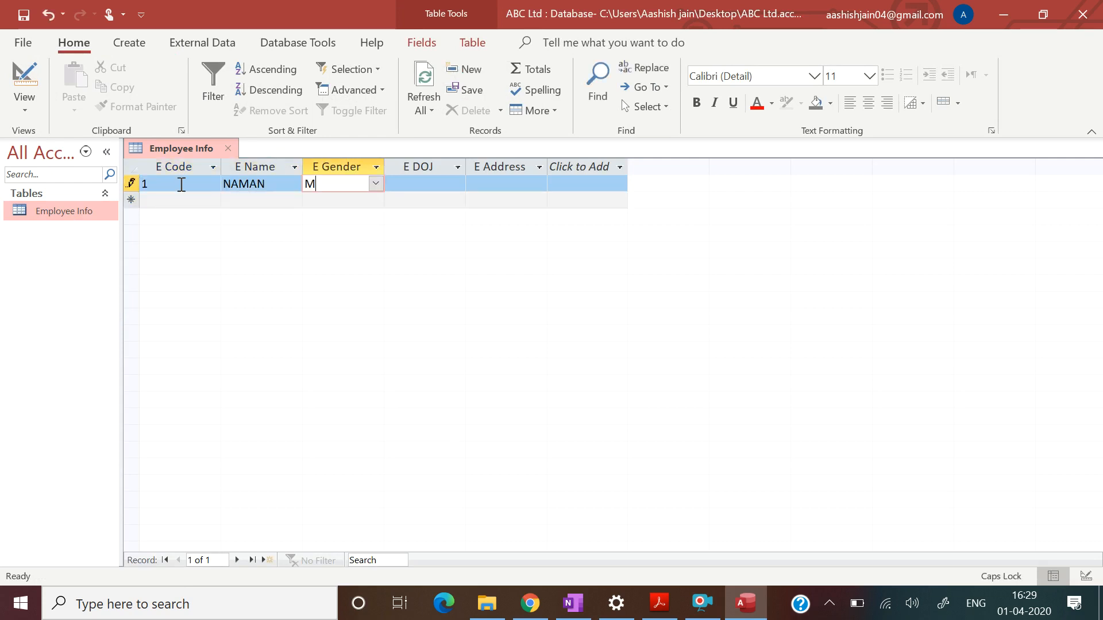
{"action": "key", "text": "Tab"}
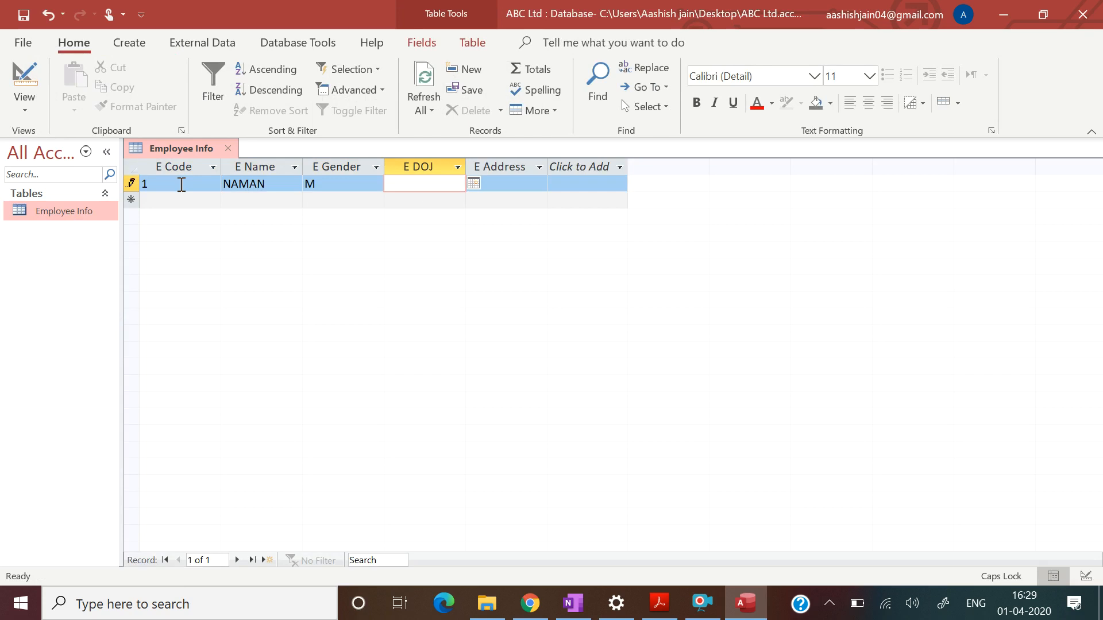
{"action": "type", "text": "01/01/2018"}
{"action": "key", "text": "Tab"}
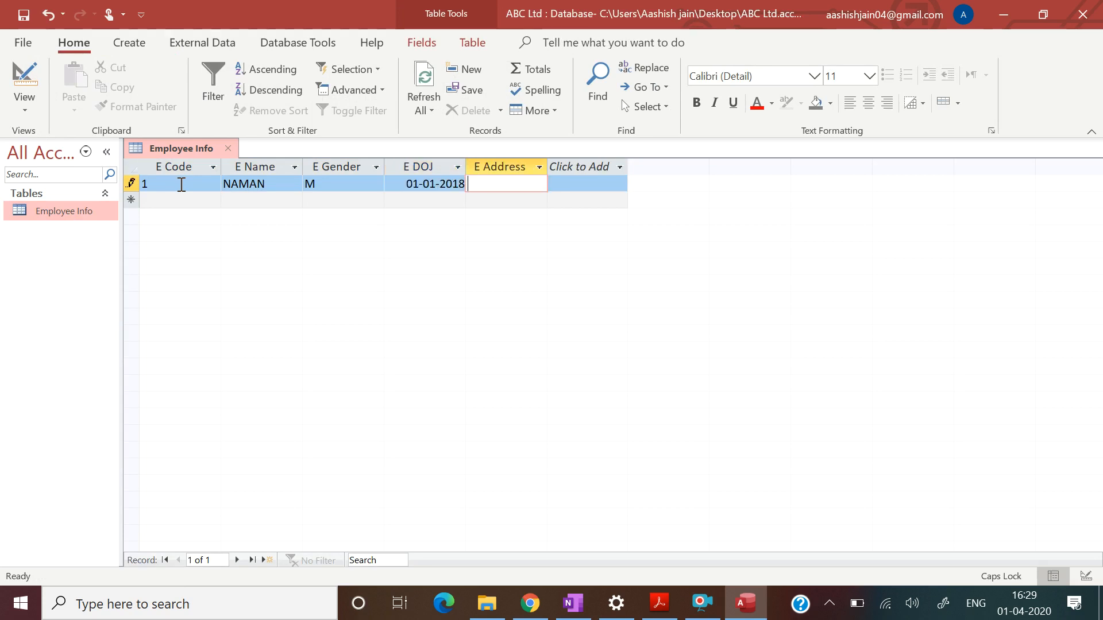
{"action": "type", "text": "JANAK "}
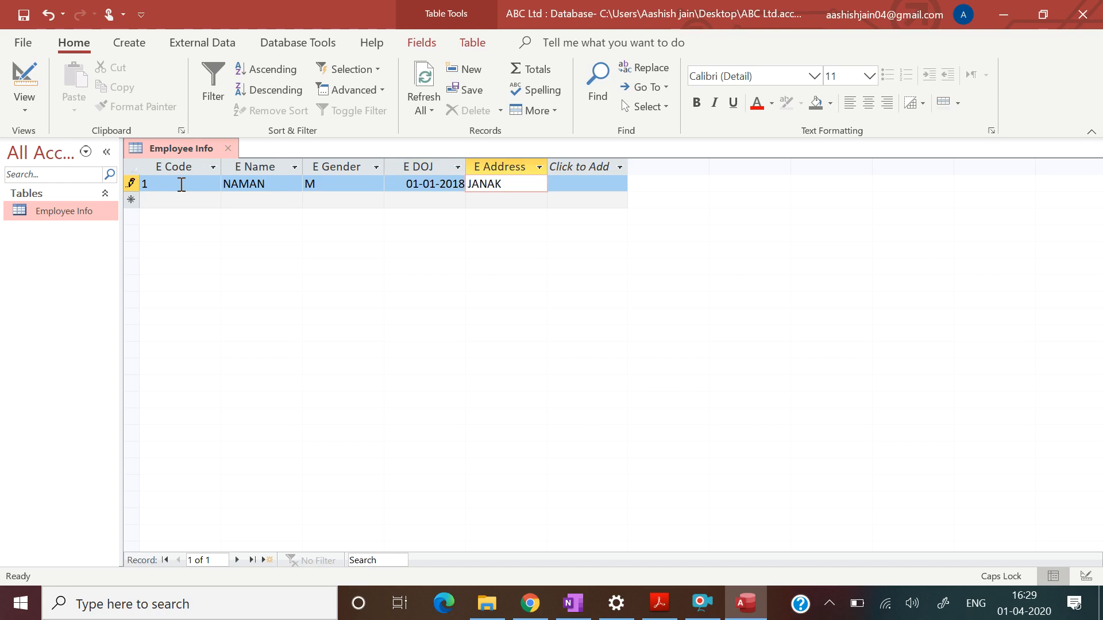
{"action": "type", "text": "PURI"}
{"action": "key", "text": "Tab"}
Step: Add a record with E Code 2, the employee's first name, gender M, joining date 02-07-2018 and address
{"action": "type", "text": "2"}
{"action": "key", "text": "Tab"}
{"action": "type", "text": "MAYANK"}
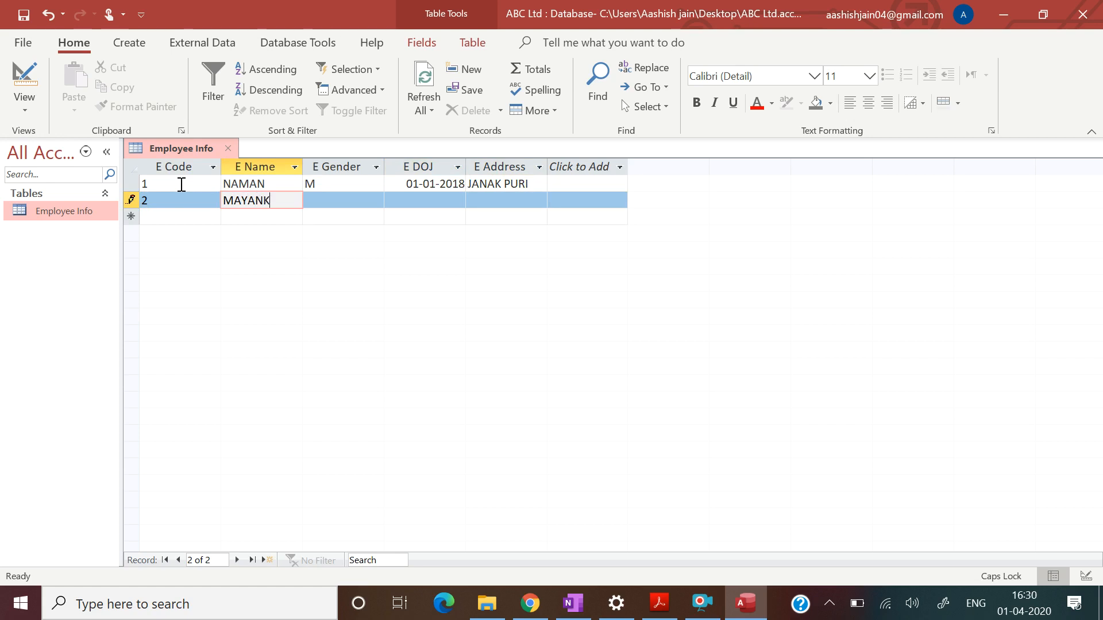
{"action": "key", "text": "Tab"}
{"action": "key", "text": "Tab"}
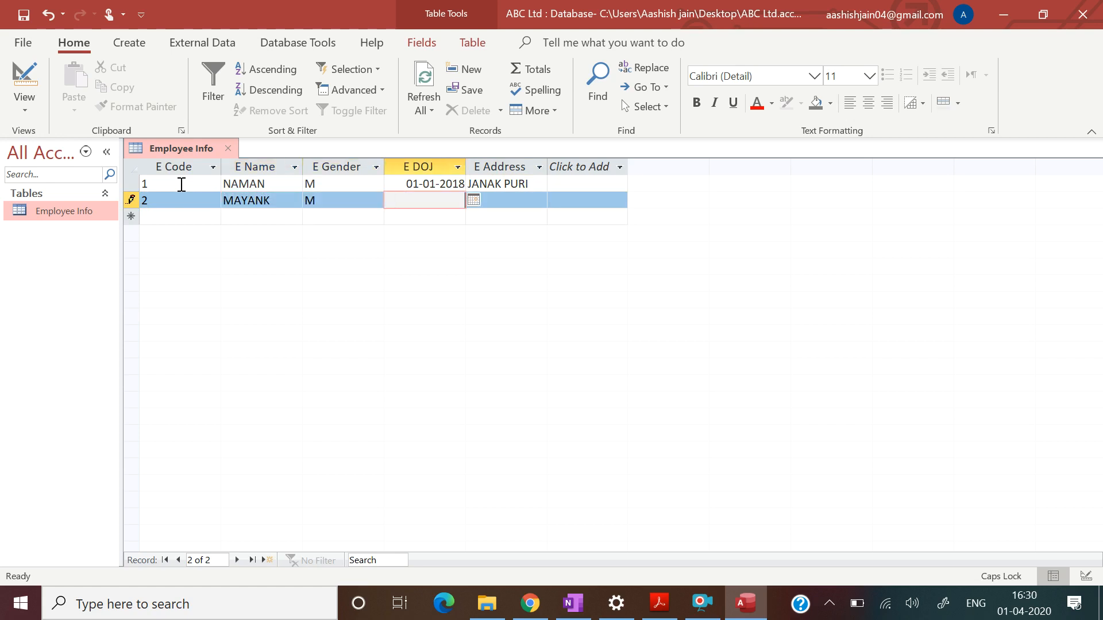
{"action": "type", "text": "02/07/2018"}
{"action": "key", "text": "Tab"}
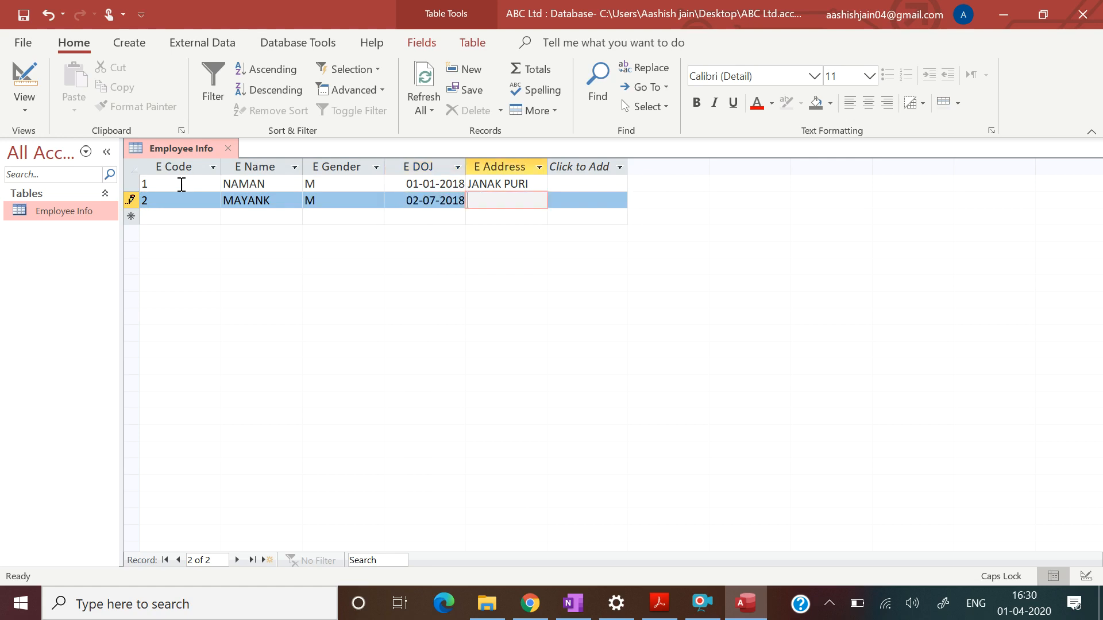
{"action": "type", "text": "NOIDA"}
{"action": "key", "text": "Tab"}
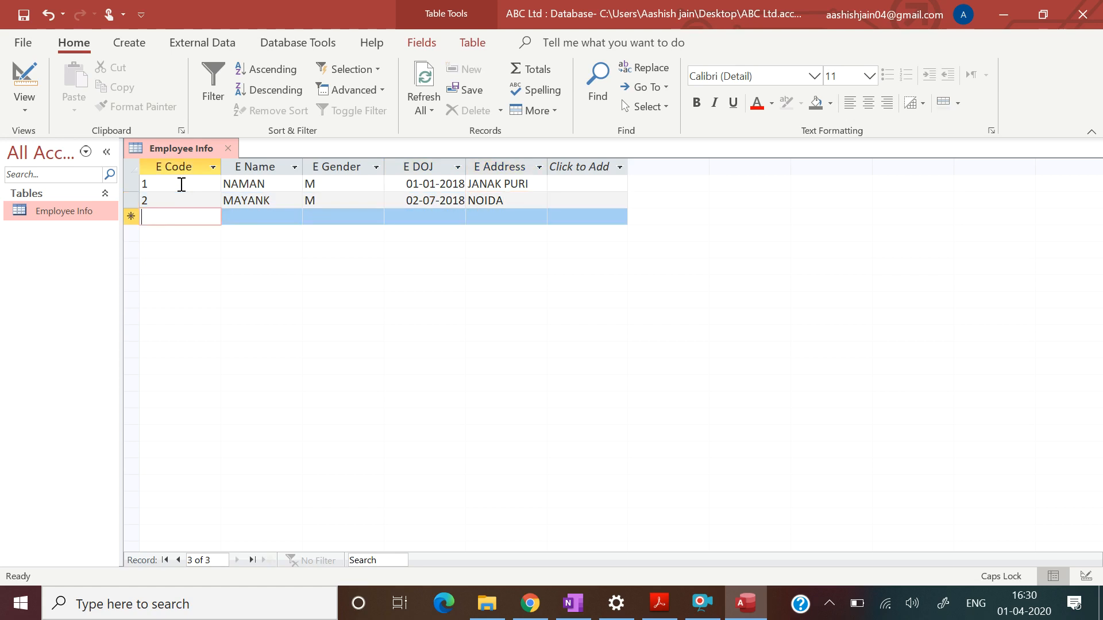
Step: Add a record with E Code 3, the employee's first name, gender F, joining date 31-10-2019 and address
{"action": "type", "text": "3"}
{"action": "key", "text": "Tab"}
{"action": "type", "text": "T"}
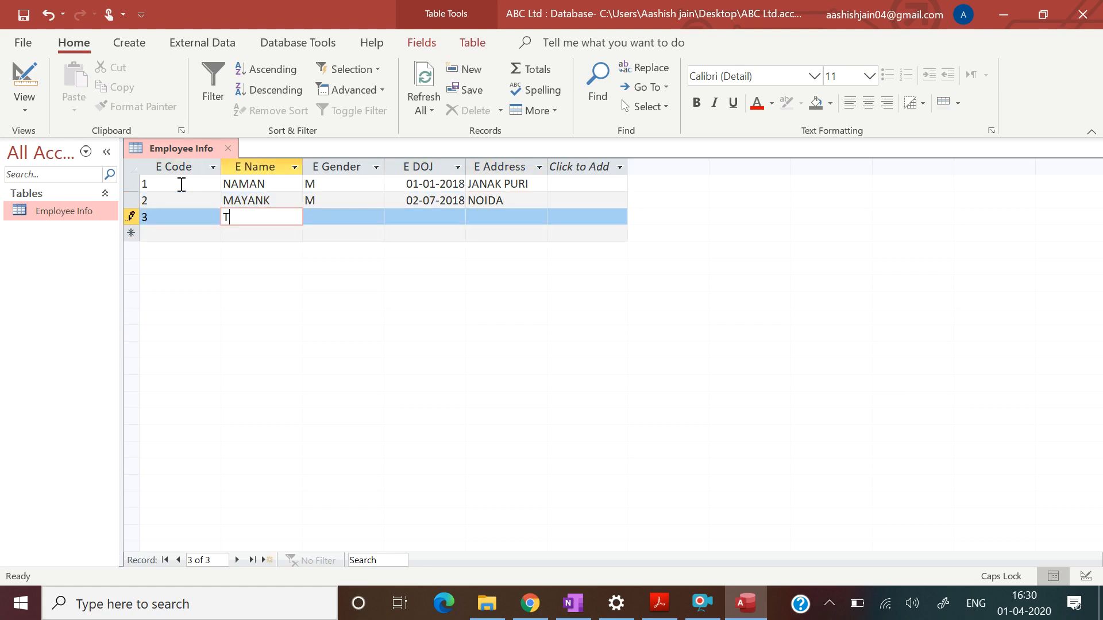
{"action": "type", "text": "INA"}
{"action": "key", "text": "Tab"}
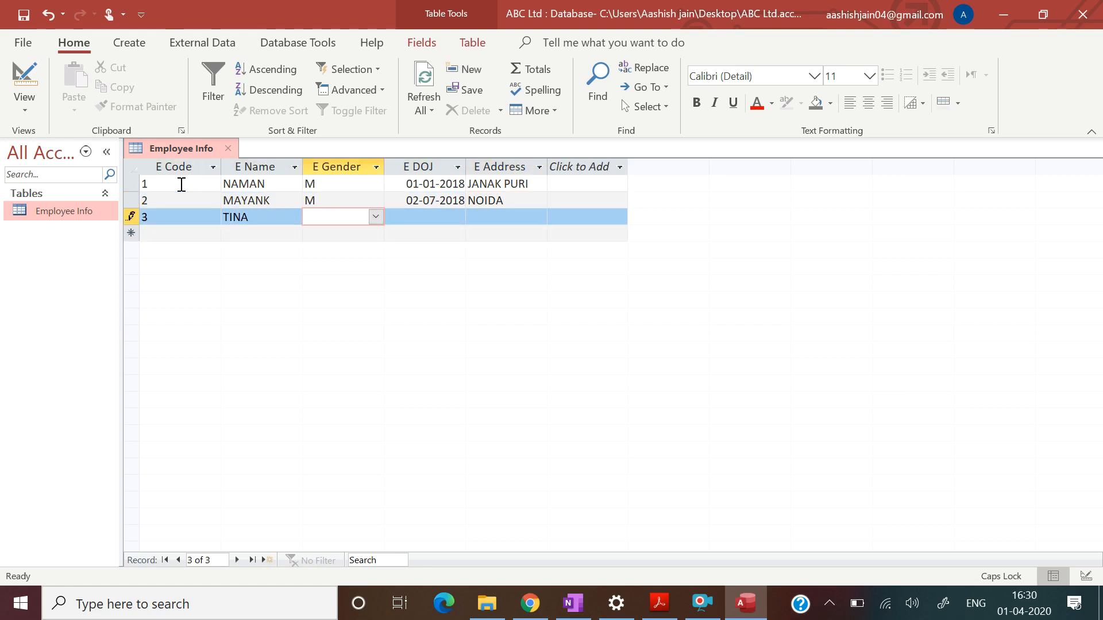
{"action": "type", "text": "F"}
{"action": "key", "text": "Tab"}
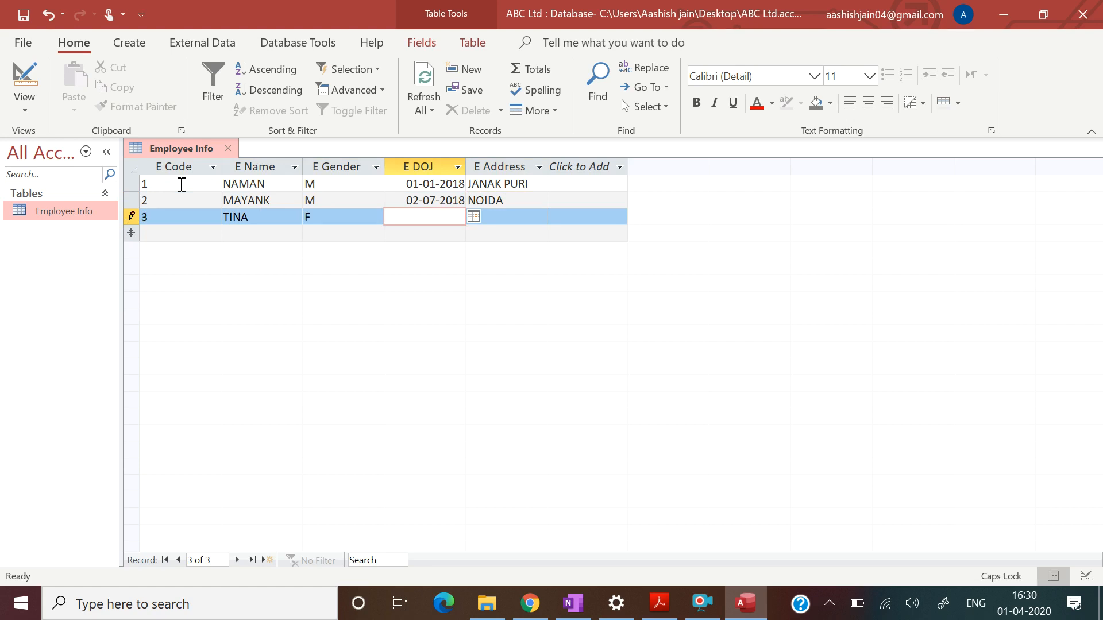
{"action": "type", "text": "31/10/2019"}
{"action": "key", "text": "Tab"}
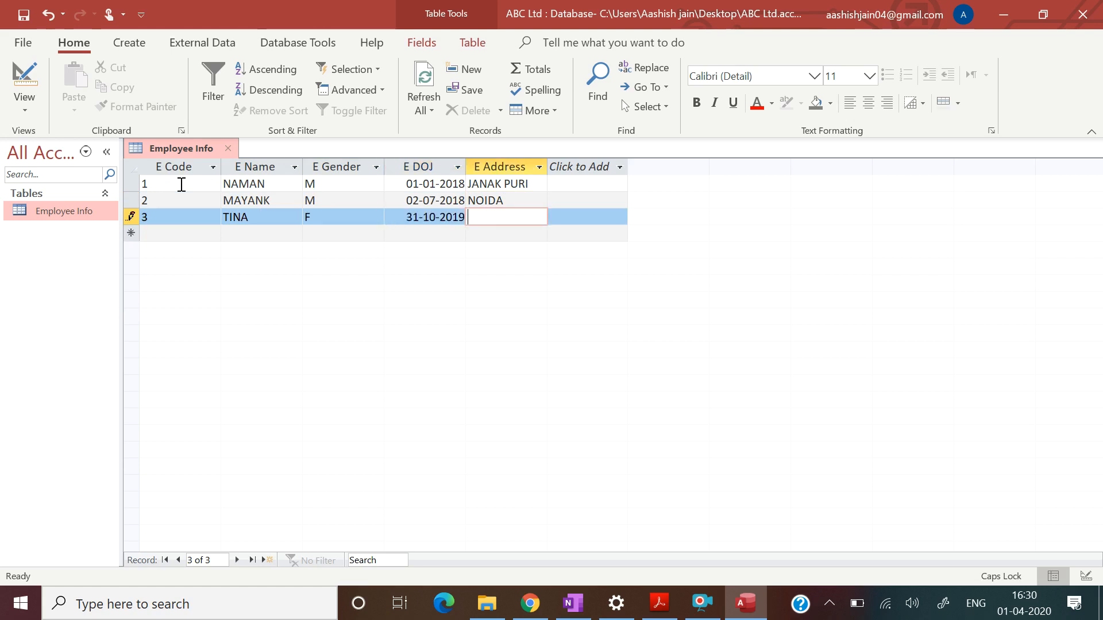
{"action": "type", "text": "SAKET"}
{"action": "key", "text": "Tab"}
Step: Begin a record with E Code 4, entering the employee's first name and gender F
{"action": "type", "text": "4"}
{"action": "key", "text": "Tab"}
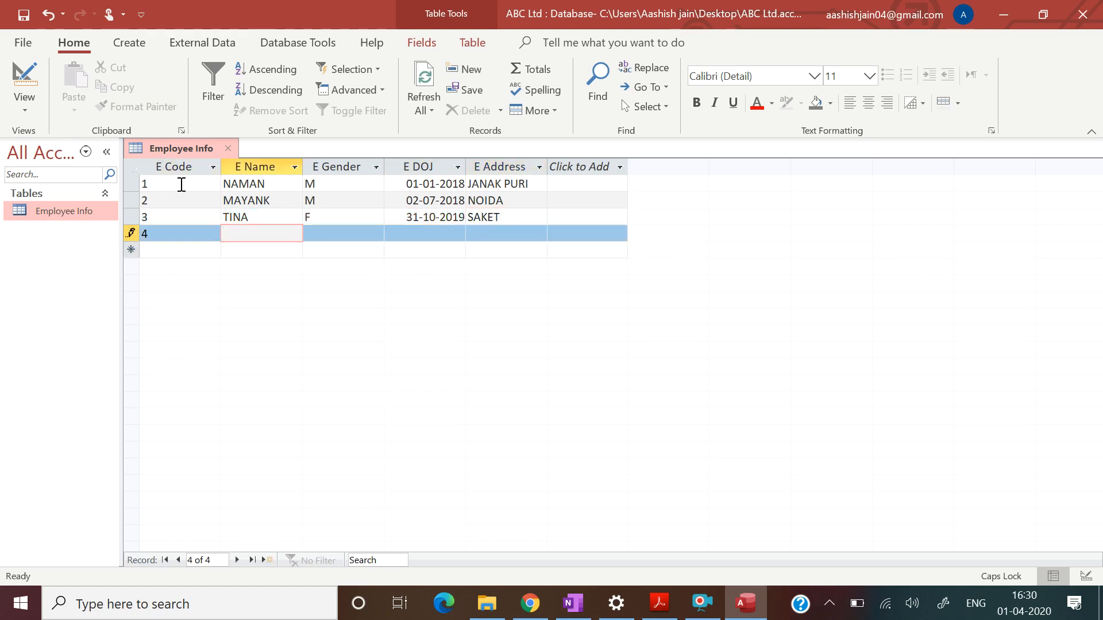
{"action": "type", "text": "YASHIKA"}
{"action": "key", "text": "Tab"}
{"action": "type", "text": "F"}
{"action": "key", "text": "Tab"}
{"action": "type", "text": "HARI"}
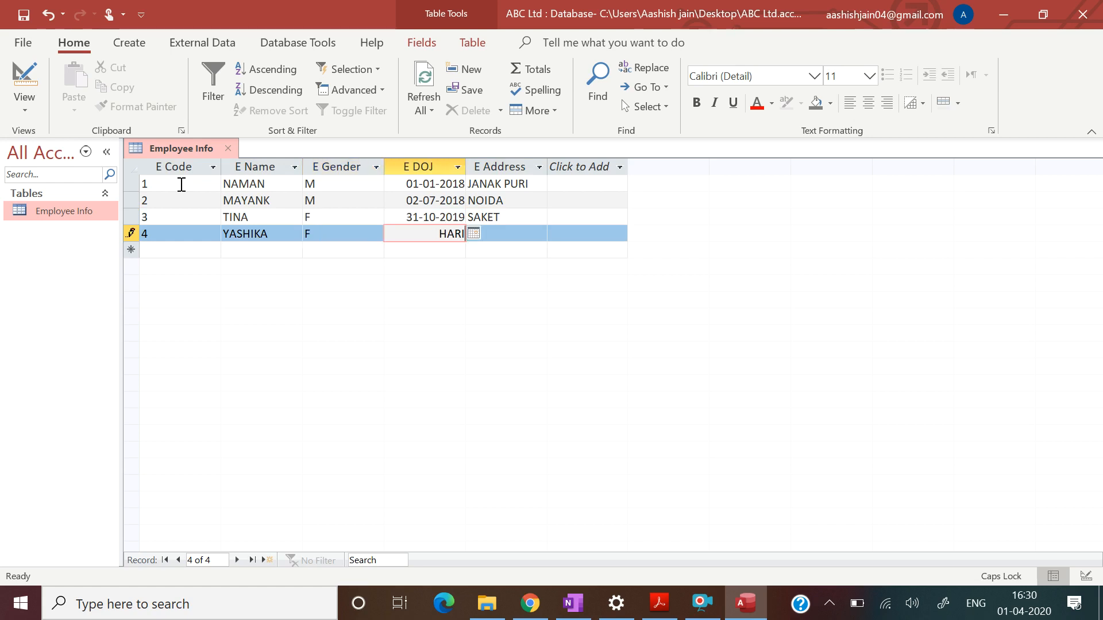
{"action": "type", "text": " NAGAR"}
{"action": "key", "text": "Tab"}
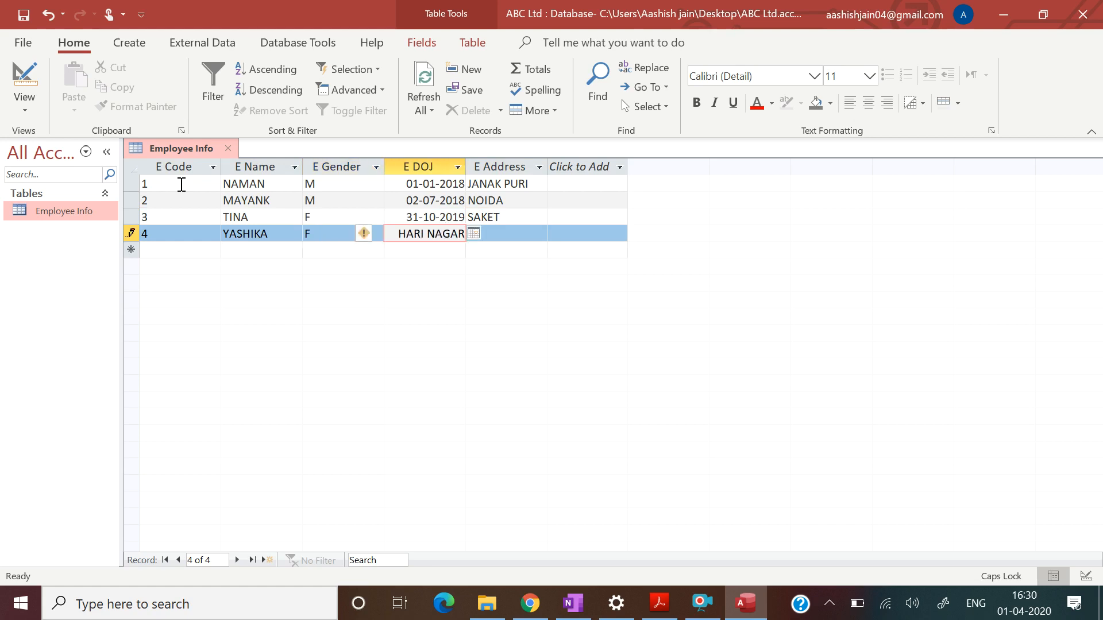
{"action": "key", "text": "Up"}
{"action": "key", "text": "Up"}
{"action": "key", "text": "Up"}
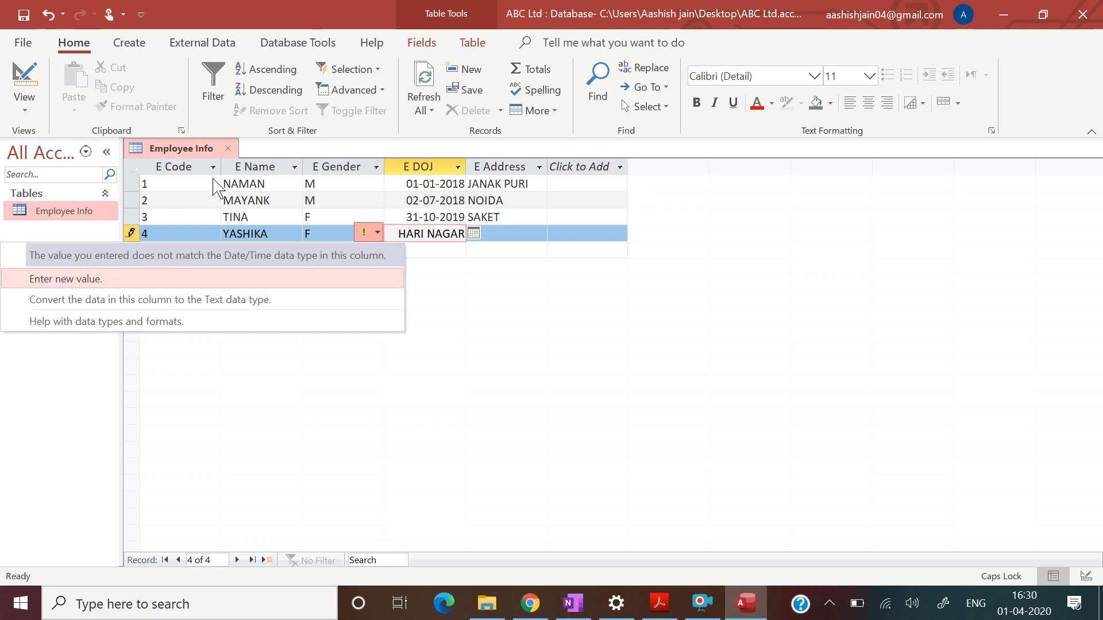
{"action": "left_click", "coordinate": [461, 234]}
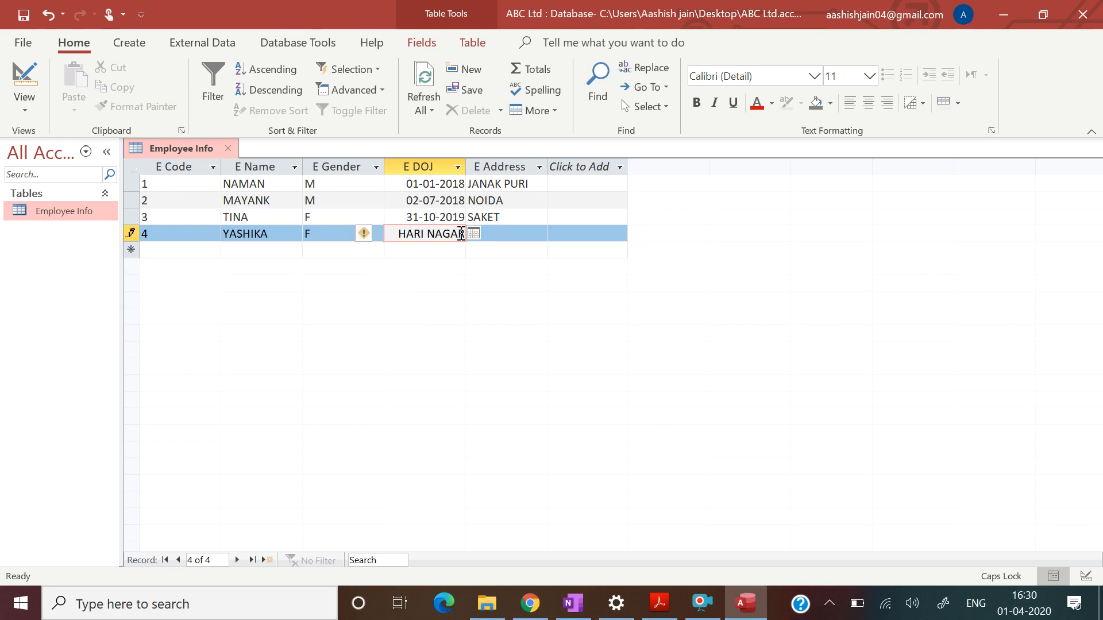
{"action": "key", "text": "BackSpace"}
{"action": "key", "text": "BackSpace"}
{"action": "key", "text": "BackSpace"}
{"action": "key", "text": "BackSpace"}
{"action": "key", "text": "BackSpace"}
{"action": "key", "text": "BackSpace"}
{"action": "key", "text": "BackSpace"}
{"action": "key", "text": "BackSpace"}
{"action": "key", "text": "BackSpace"}
{"action": "key", "text": "BackSpace"}
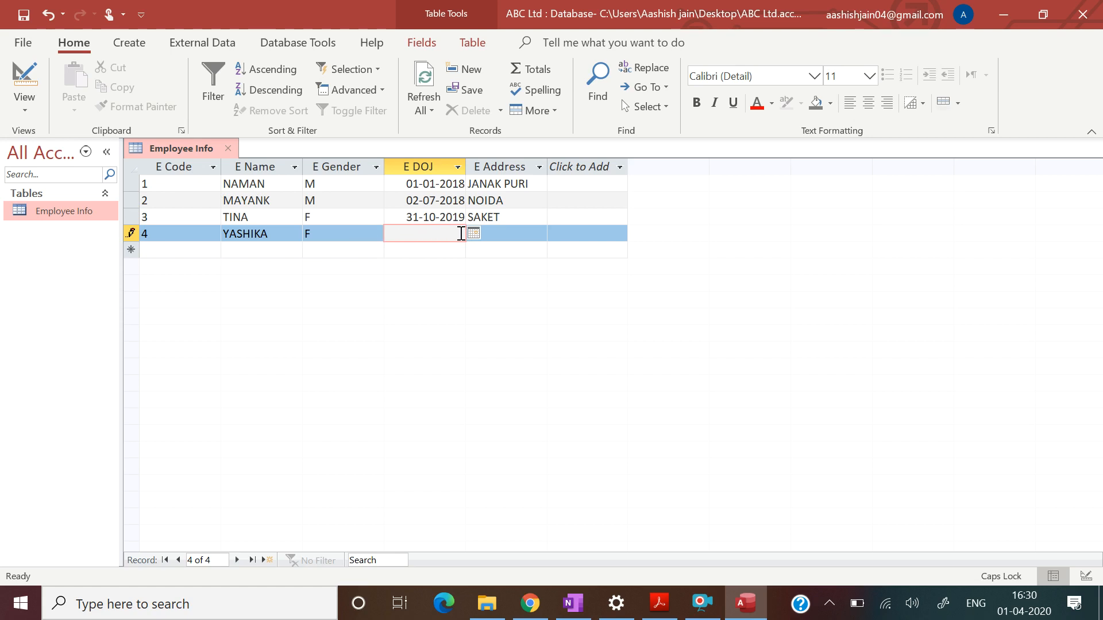
Step: Complete record 4 with joining date 12-09-2017 and the employee's address
{"action": "type", "text": "12/09/2017"}
{"action": "key", "text": "Tab"}
{"action": "type", "text": "HARI NAGAR"}
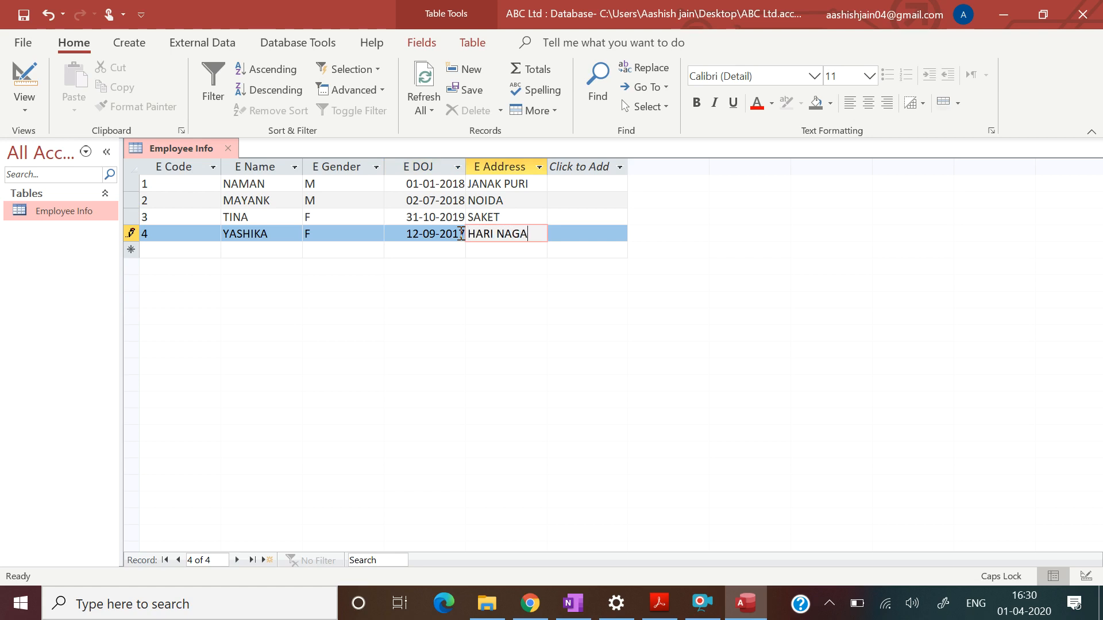
{"action": "key", "text": "Tab"}
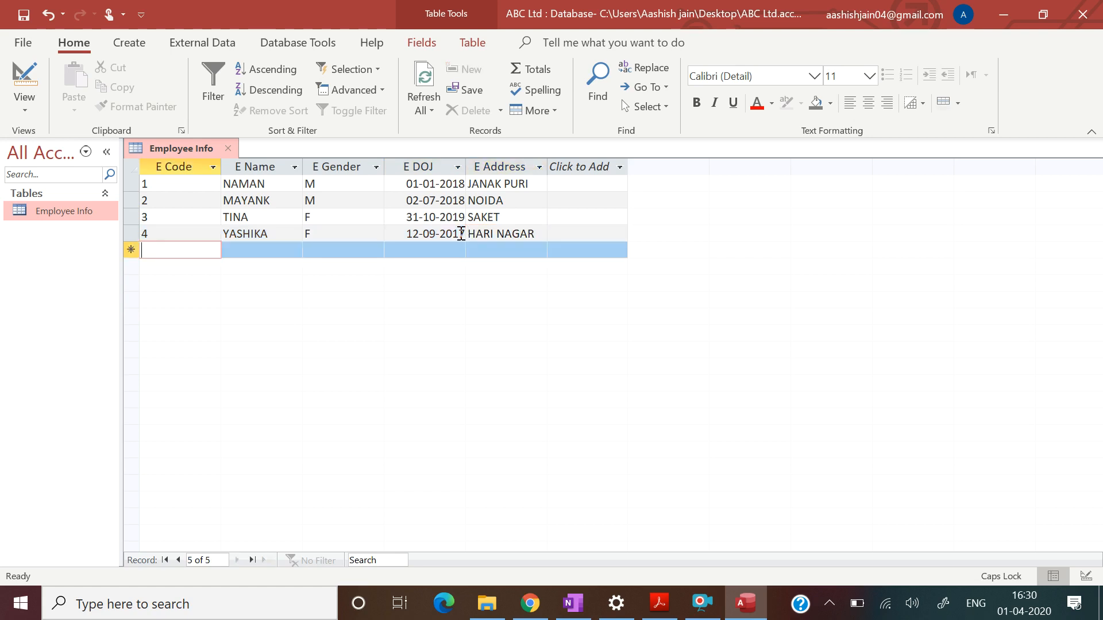
Step: Add a record with E Code 5, the employee's first name, gender M, joining date 13-08-2018 and address
{"action": "type", "text": "5"}
{"action": "key", "text": "Tab"}
{"action": "type", "text": "YASH"}
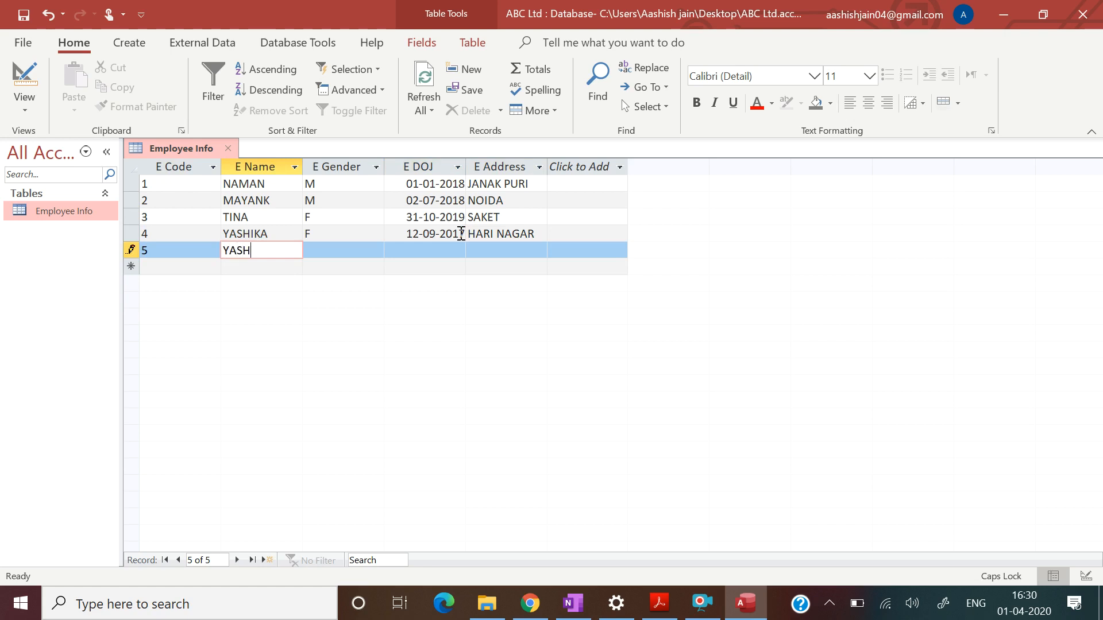
{"action": "key", "text": "Tab"}
{"action": "type", "text": "M"}
{"action": "key", "text": "Tab"}
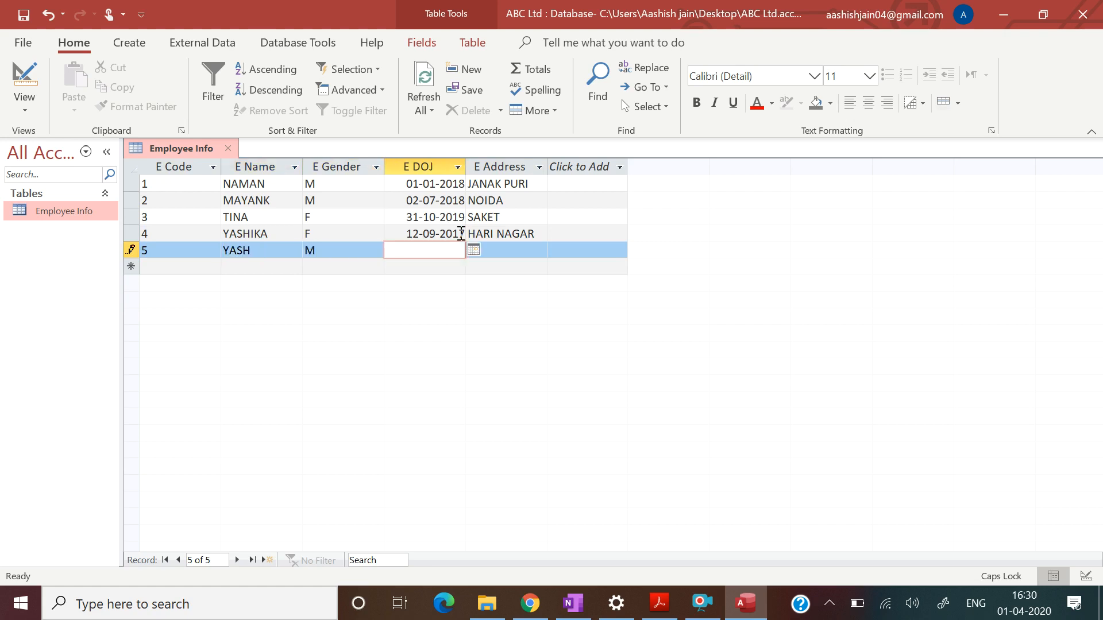
{"action": "type", "text": "13/08/2018"}
{"action": "key", "text": "Tab"}
{"action": "type", "text": "TILAK NAGAR"}
{"action": "key", "text": "Tab"}
Step: Add a record with E Code 6, the employee's first name, gender F, joining date 17-08-2019 and address
{"action": "type", "text": "6"}
{"action": "key", "text": "Tab"}
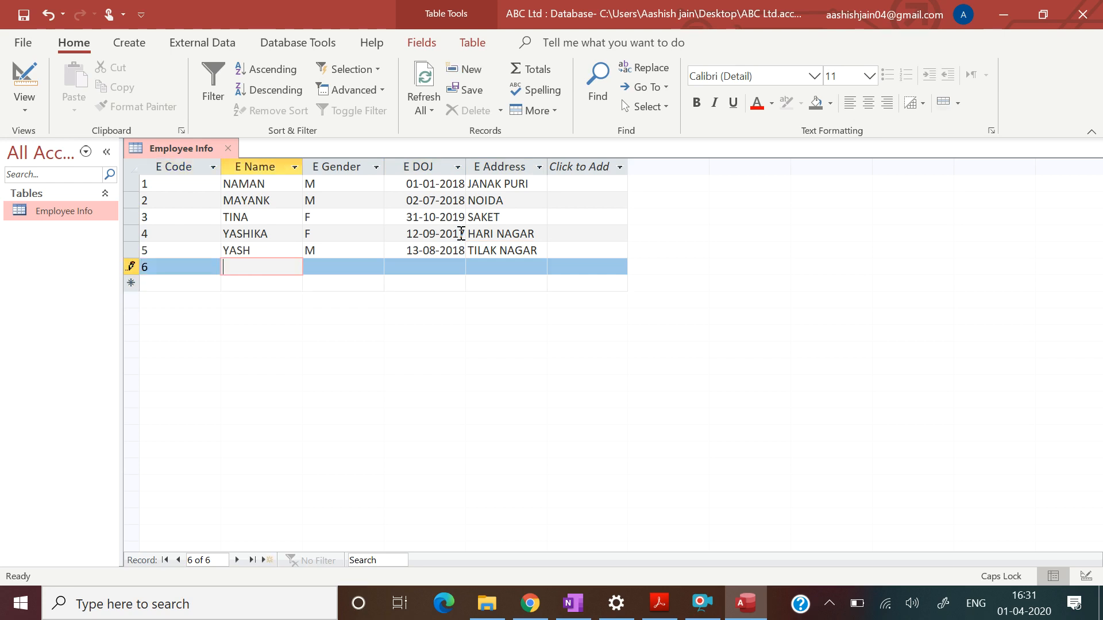
{"action": "type", "text": "RIYA"}
{"action": "key", "text": "Tab"}
{"action": "type", "text": "F"}
{"action": "key", "text": "Tab"}
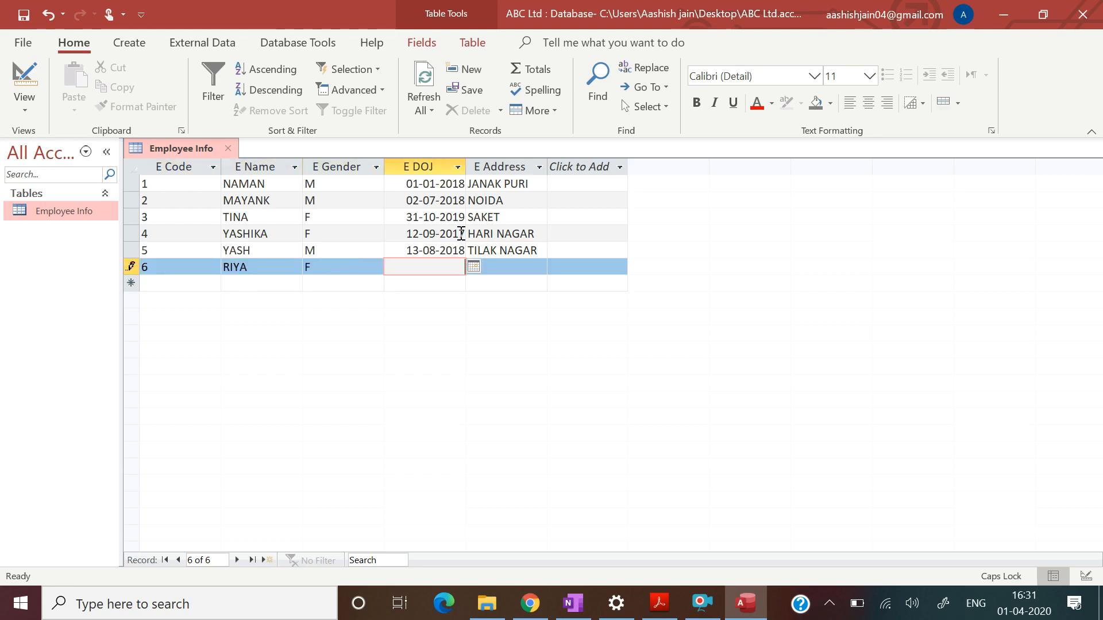
{"action": "type", "text": "17/08/2019"}
{"action": "key", "text": "Tab"}
{"action": "type", "text": "RAJOURI"}
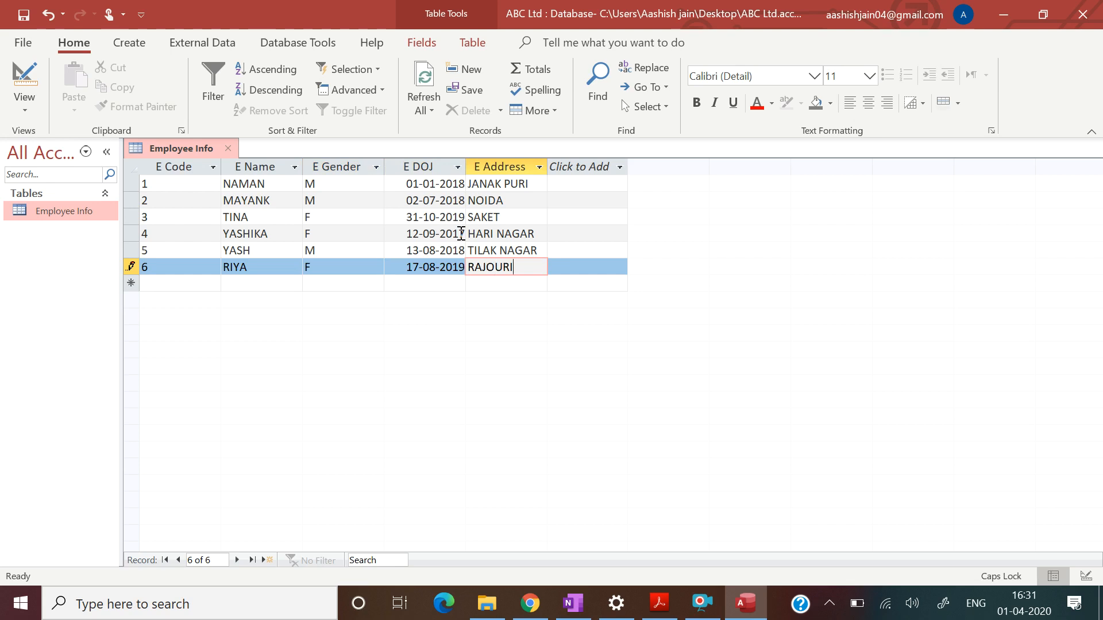
{"action": "key", "text": "Tab"}
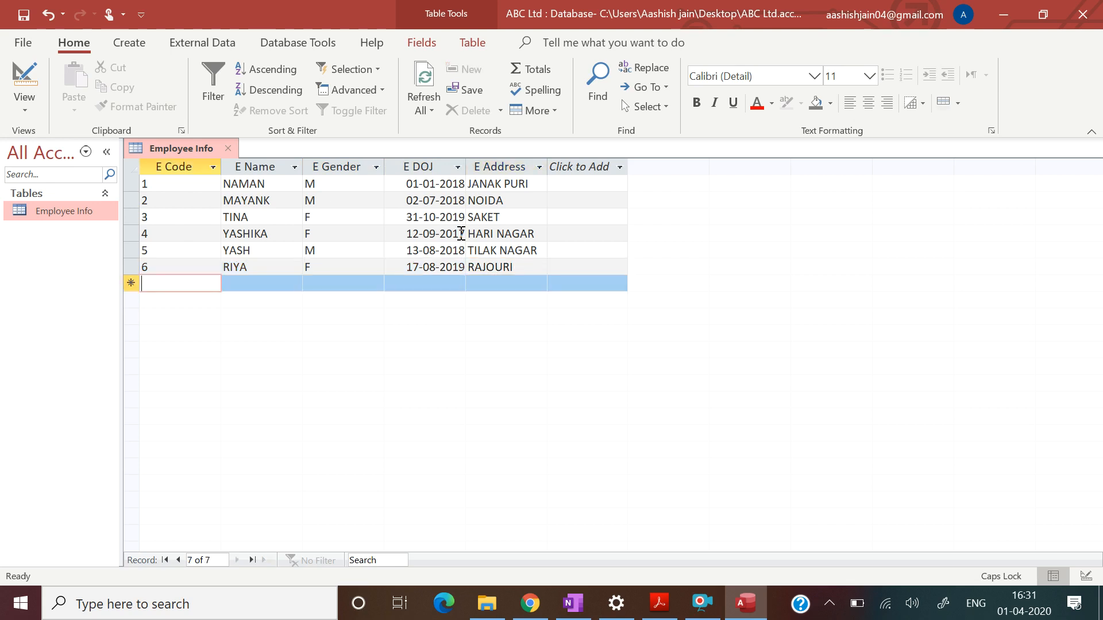
Step: Add a record with E Code 7, the employee's first name, gender F, joining date 13-03-2019 and address
{"action": "type", "text": "7"}
{"action": "key", "text": "Tab"}
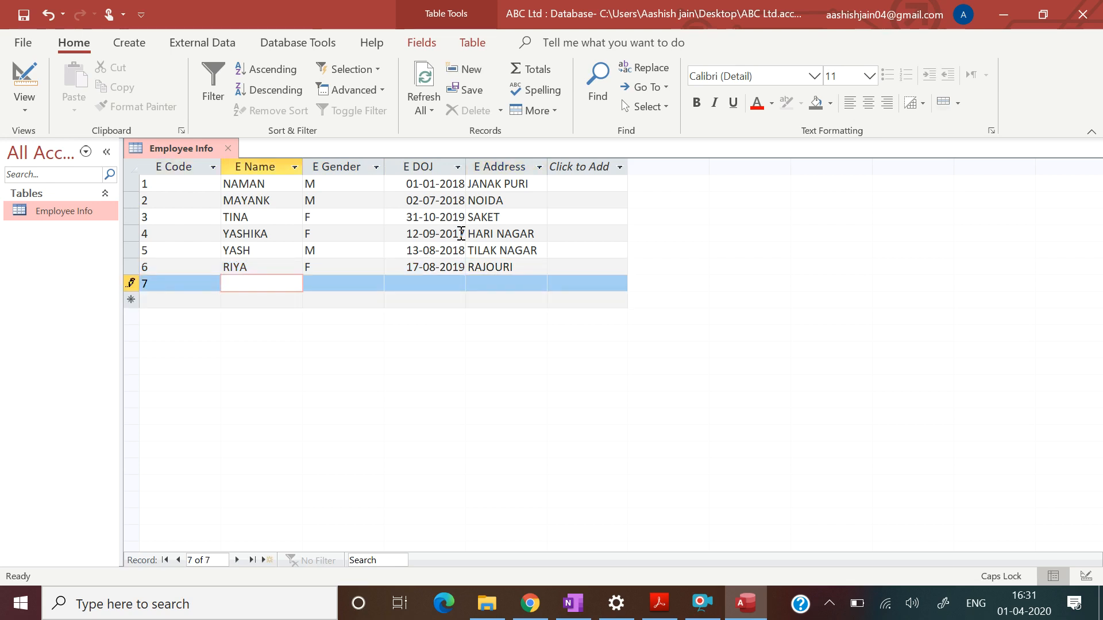
{"action": "type", "text": "GARIMA"}
{"action": "type", "text": "F"}
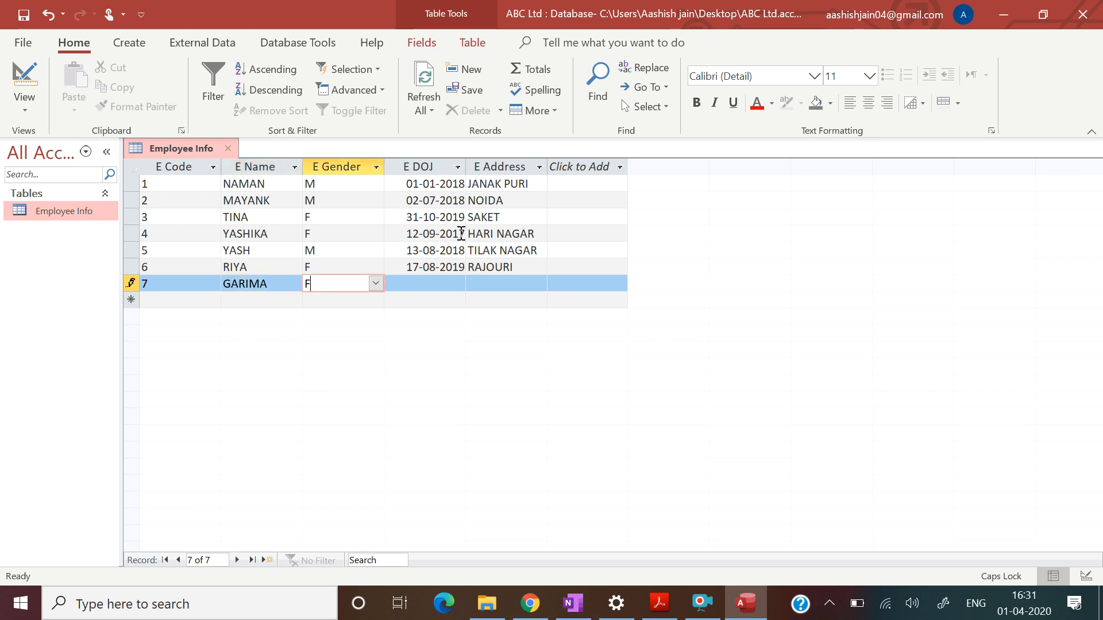
{"action": "key", "text": "Tab"}
{"action": "type", "text": "13"}
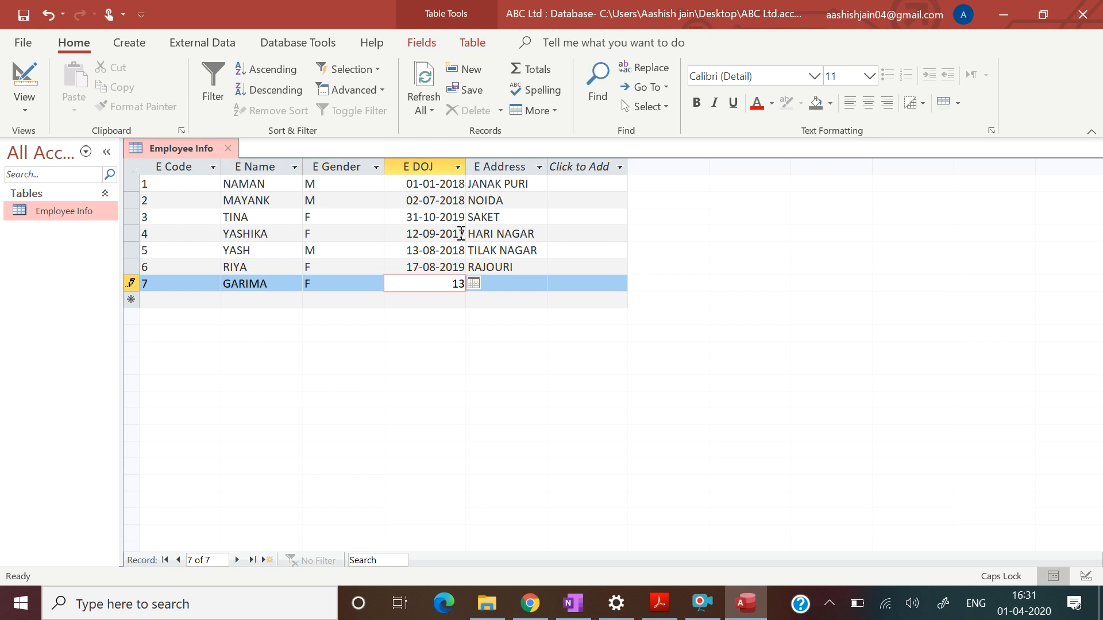
{"action": "type", "text": "/03/2019"}
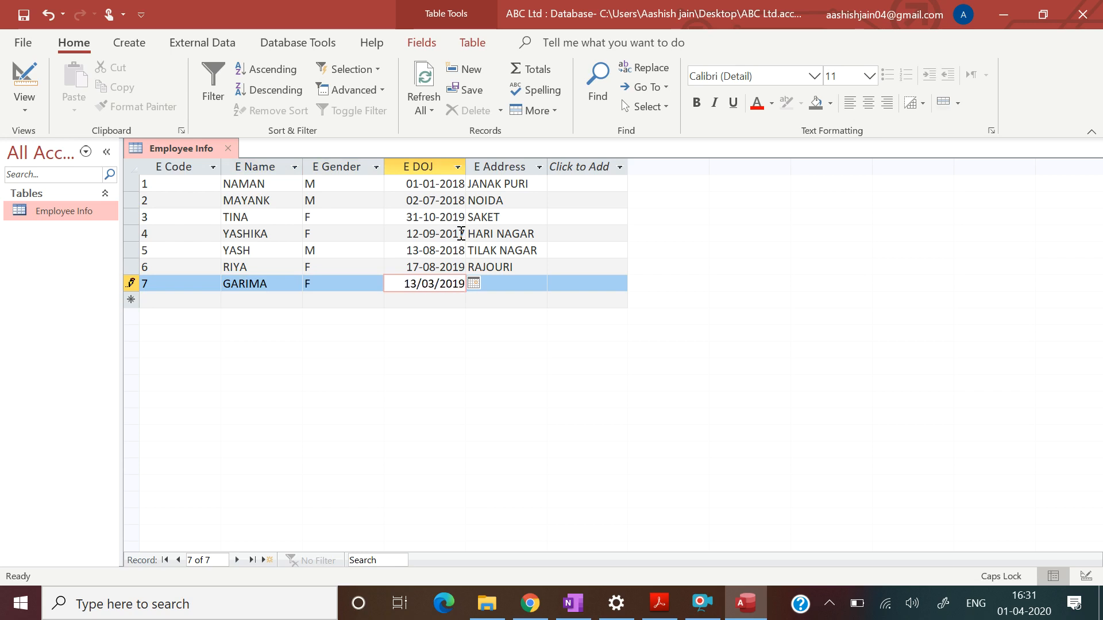
{"action": "key", "text": "Tab"}
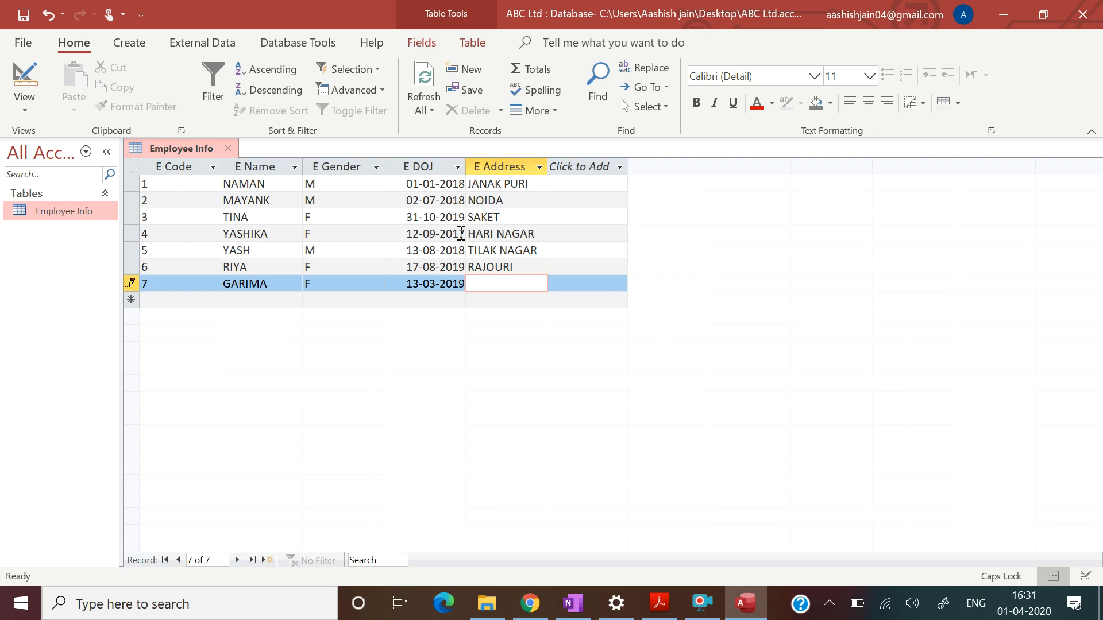
{"action": "type", "text": "S"}
{"action": "key", "text": "BackSpace"}
{"action": "type", "text": "DWARKA"}
{"action": "key", "text": "Tab"}
Step: Add a record with E Code 8, the employee's first name, gender F, joining date 15-05-2017 and address
{"action": "type", "text": "89"}
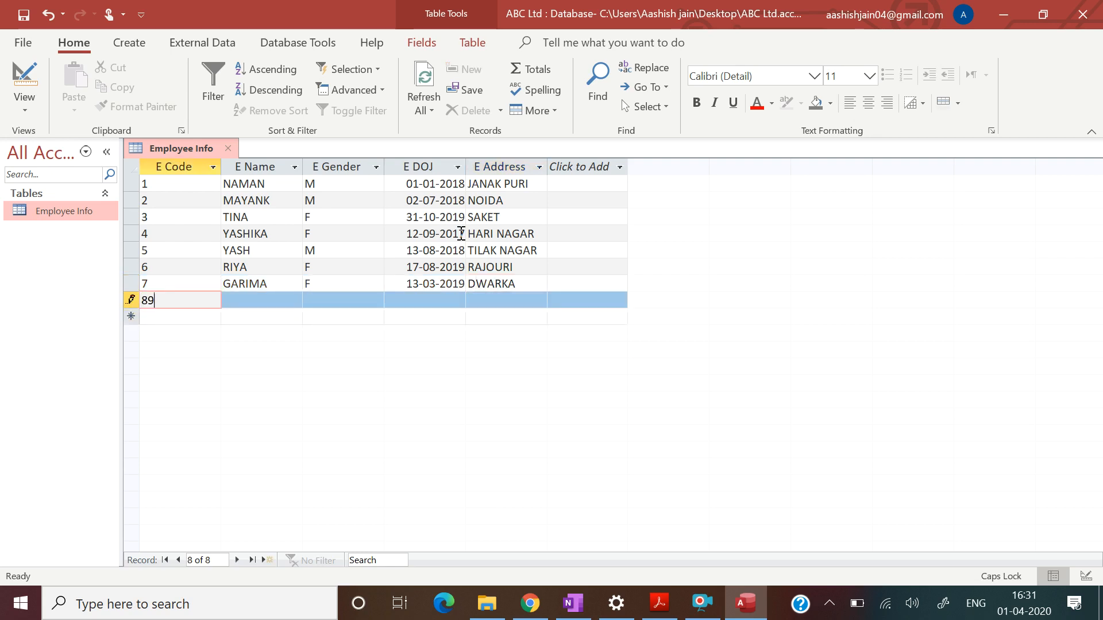
{"action": "key", "text": "Tab"}
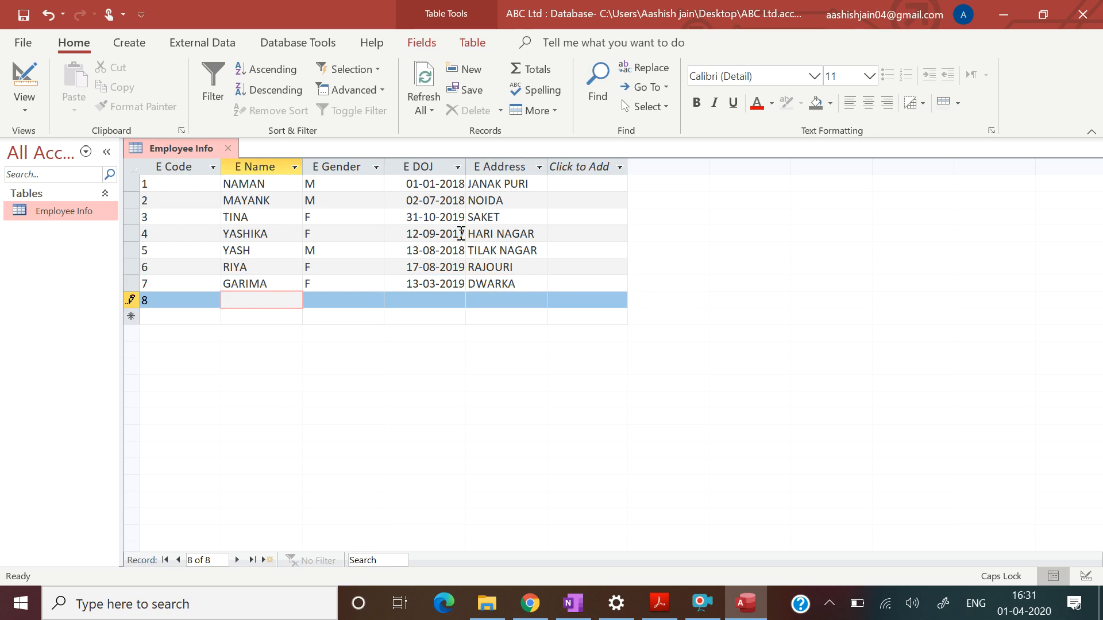
{"action": "type", "text": "GUNJAN"}
{"action": "key", "text": "Tab"}
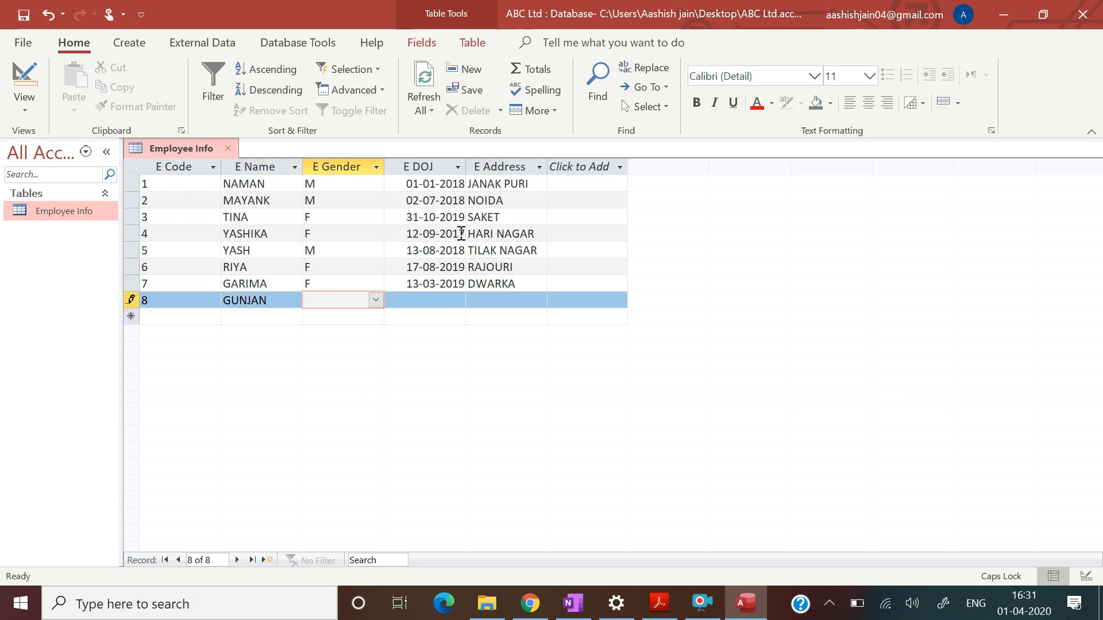
{"action": "type", "text": "F"}
{"action": "key", "text": "Tab"}
{"action": "type", "text": "15"}
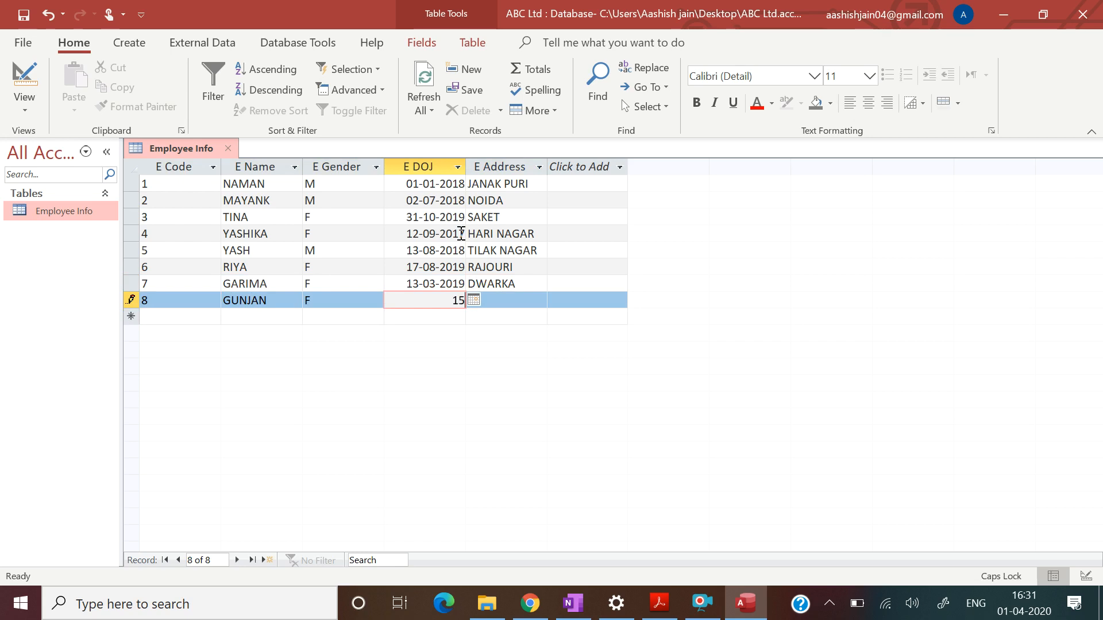
{"action": "type", "text": "/05/2017"}
{"action": "key", "text": "Tab"}
{"action": "type", "text": "UTTAM N"}
{"action": "type", "text": "AGAR"}
{"action": "key", "text": "Tab"}
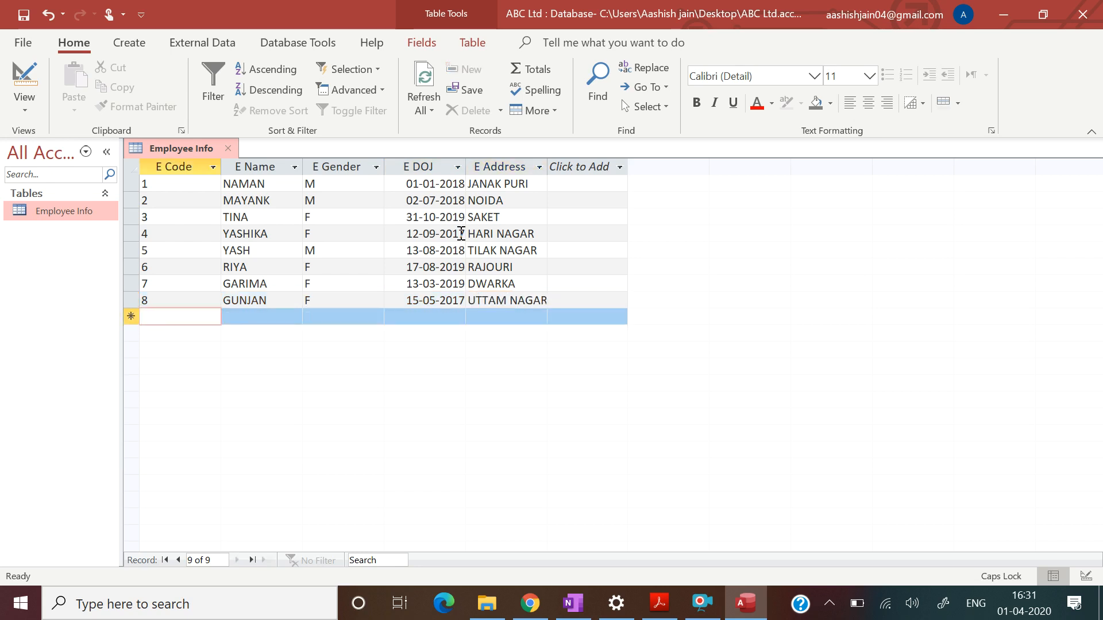
Step: Add a record with E Code 9, the employee's first name, gender M, joining date 18-04-2017 and address
{"action": "type", "text": "9"}
{"action": "key", "text": "Tab"}
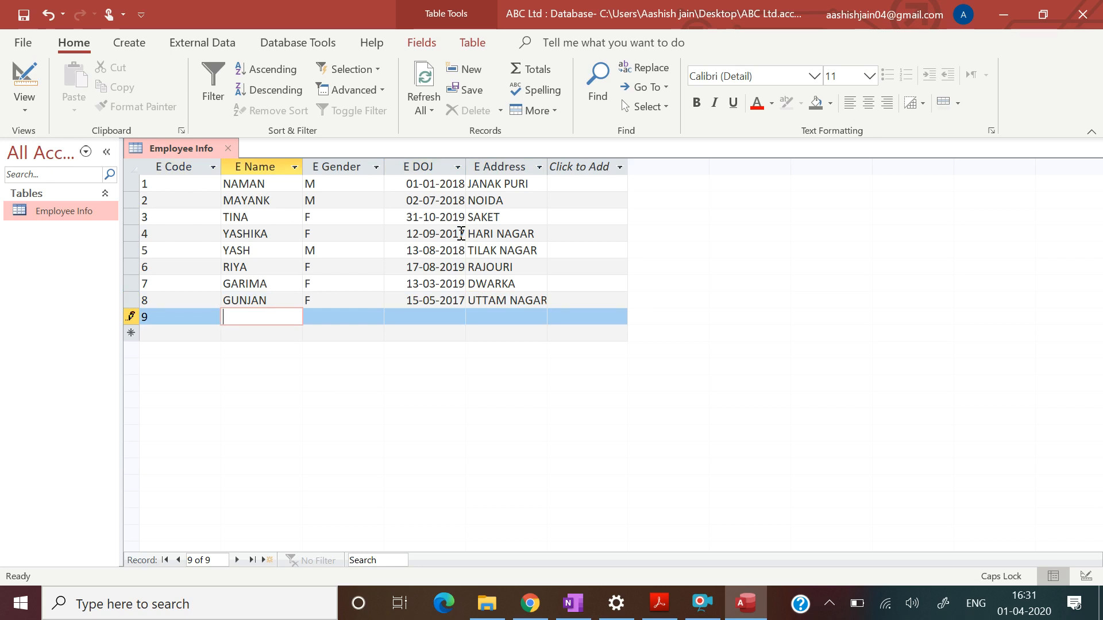
{"action": "type", "text": "HEMANT"}
{"action": "key", "text": "Tab"}
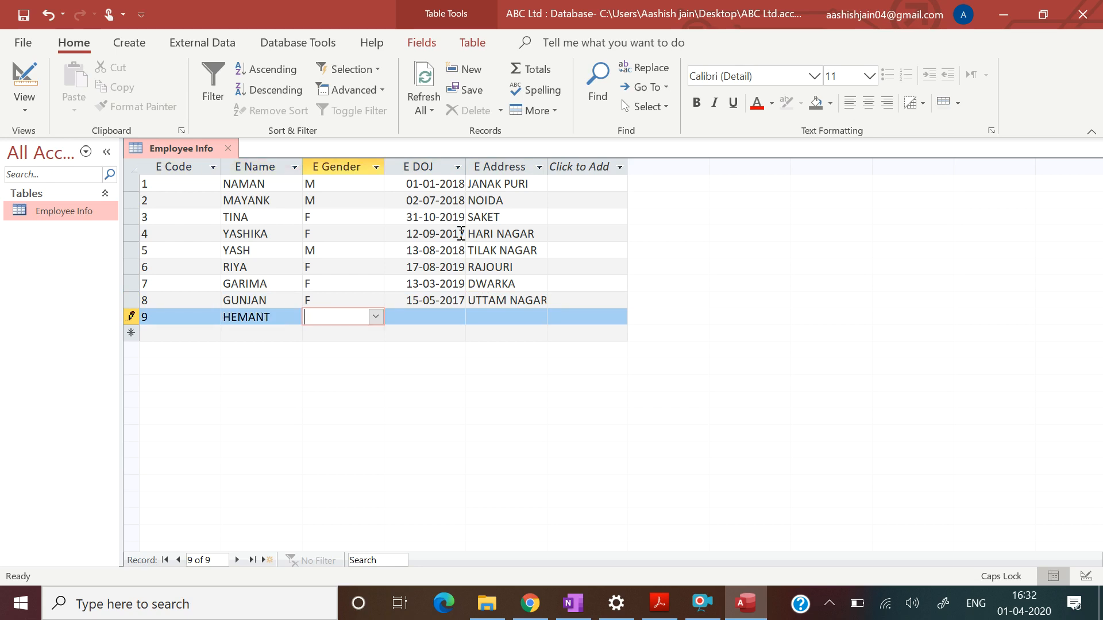
{"action": "type", "text": "M"}
{"action": "key", "text": "Tab"}
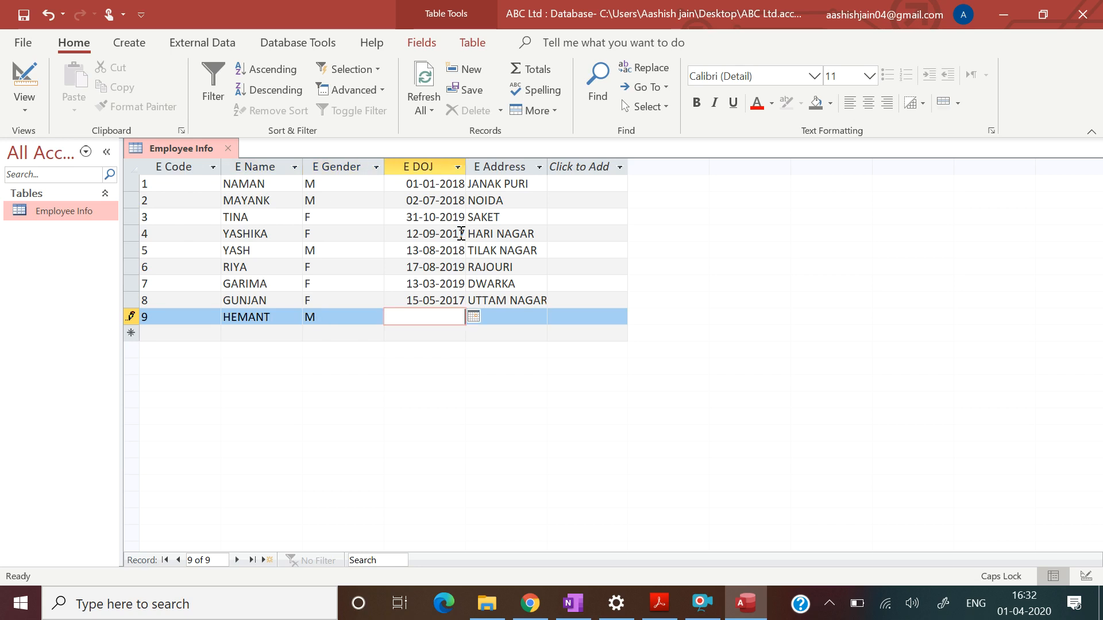
{"action": "type", "text": "18/04/2017"}
{"action": "key", "text": "Tab"}
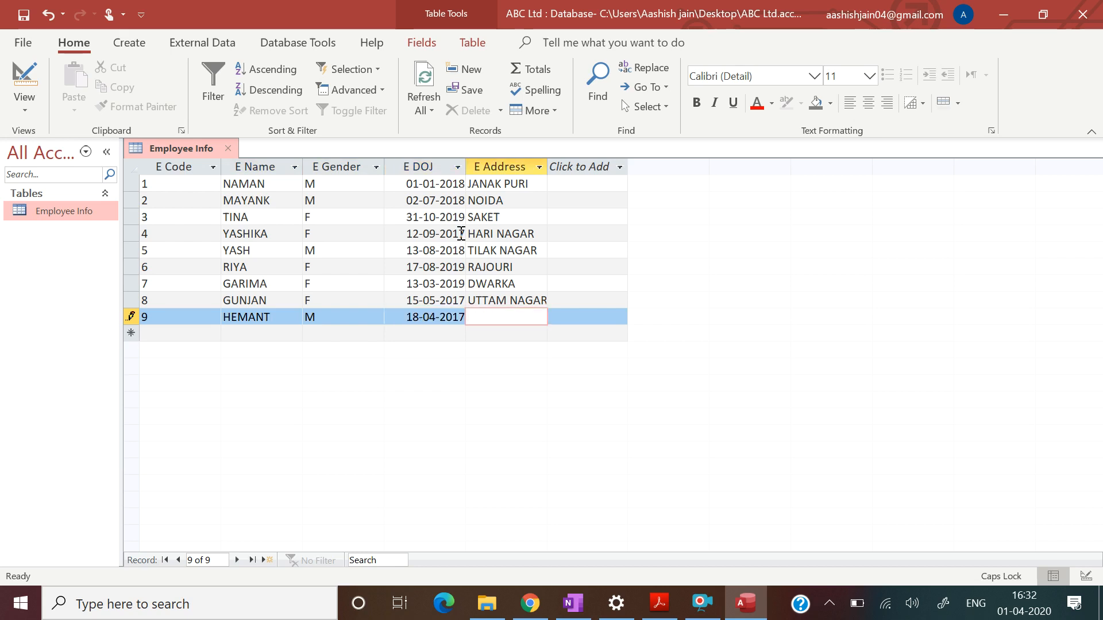
{"action": "type", "text": "PALAM"}
{"action": "key", "text": "Tab"}
Step: Add a record with E Code 10, the employee's first name, gender M, joining date 12-02-2018 and address
{"action": "type", "text": "10"}
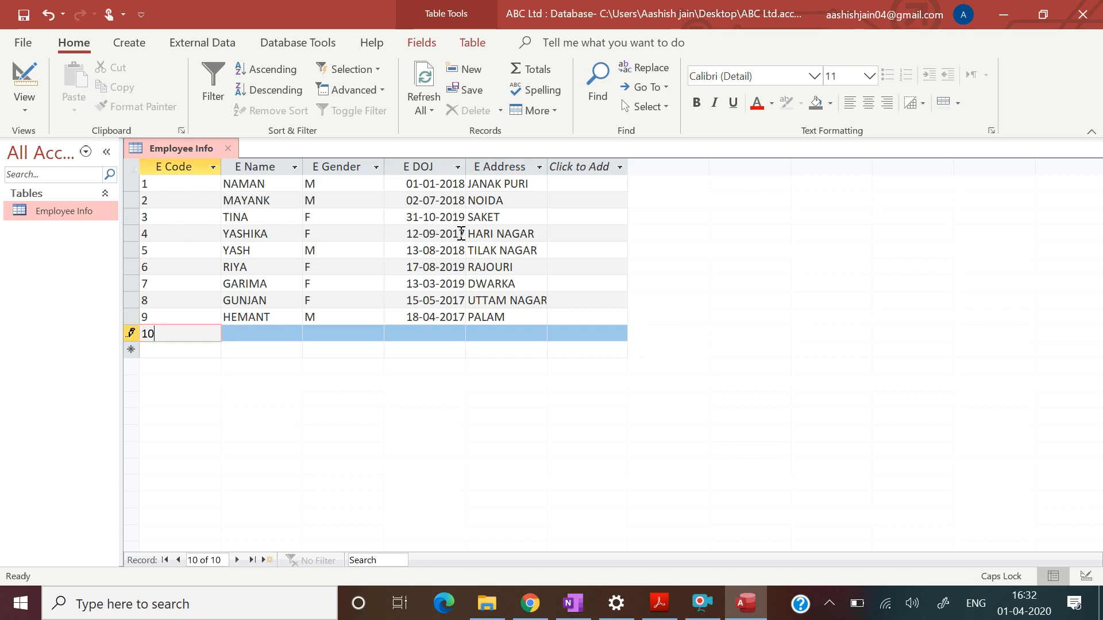
{"action": "key", "text": "Tab"}
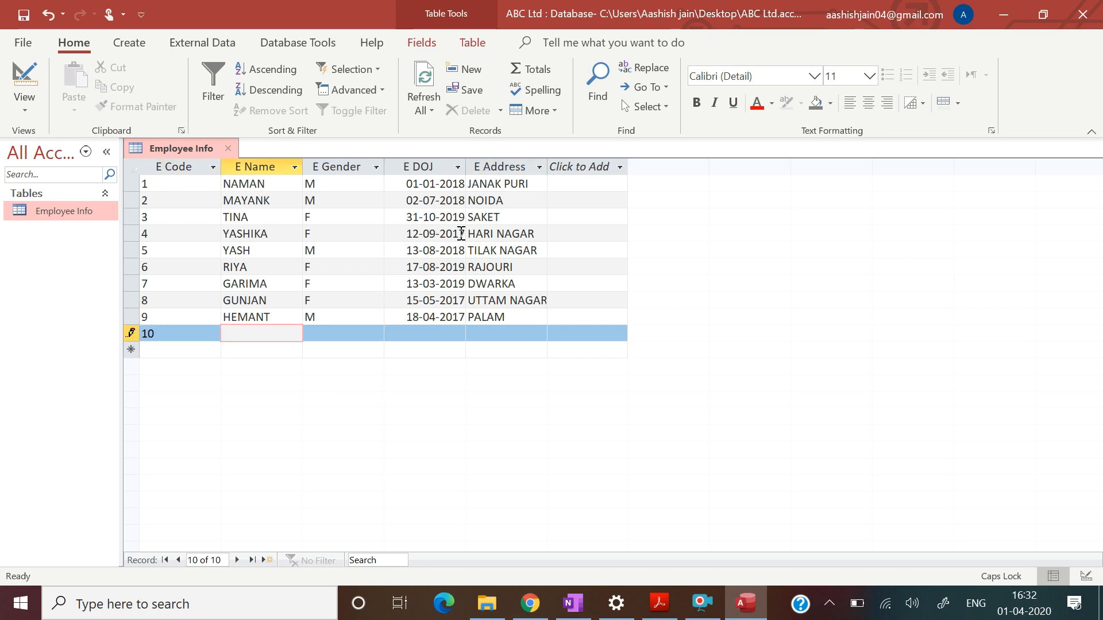
{"action": "type", "text": "GAGAN"}
{"action": "key", "text": "Tab"}
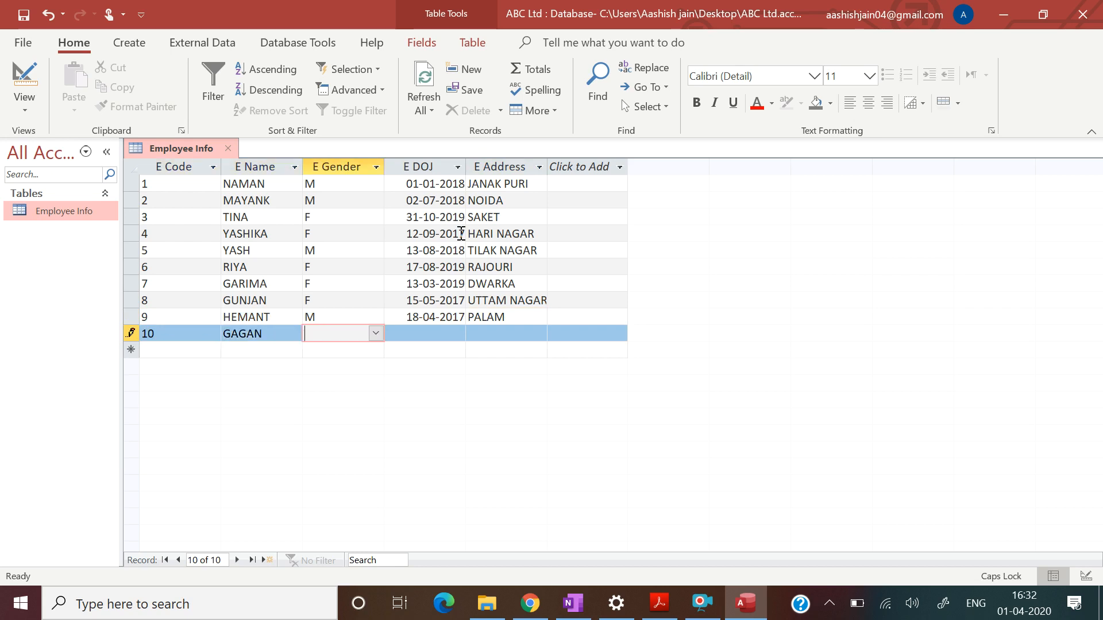
{"action": "type", "text": "M"}
{"action": "key", "text": "Tab"}
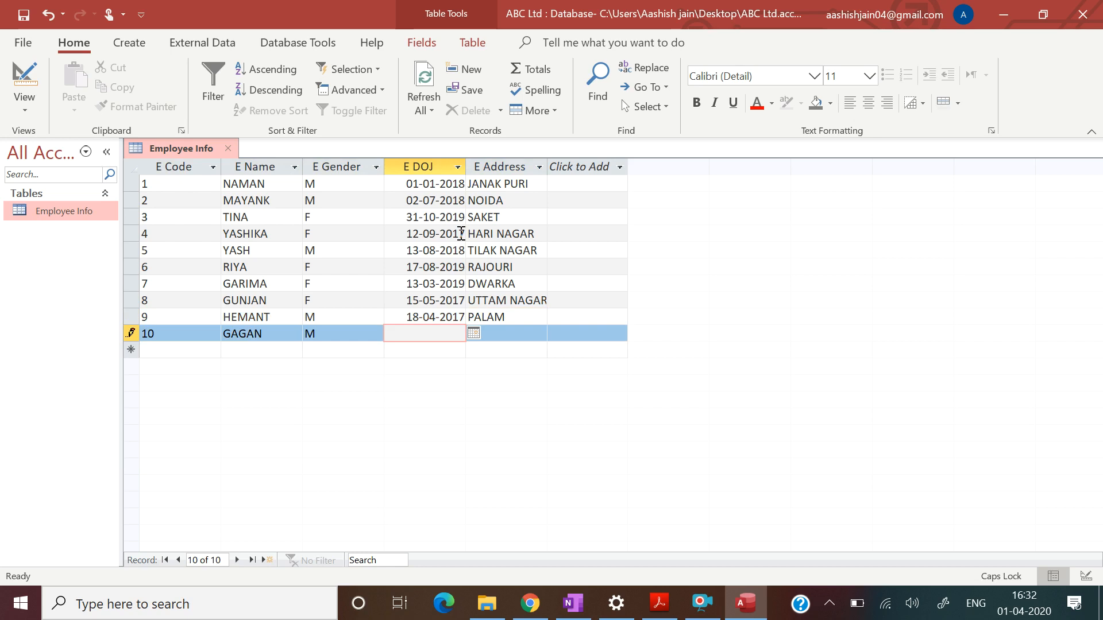
{"action": "type", "text": "12/02/2018"}
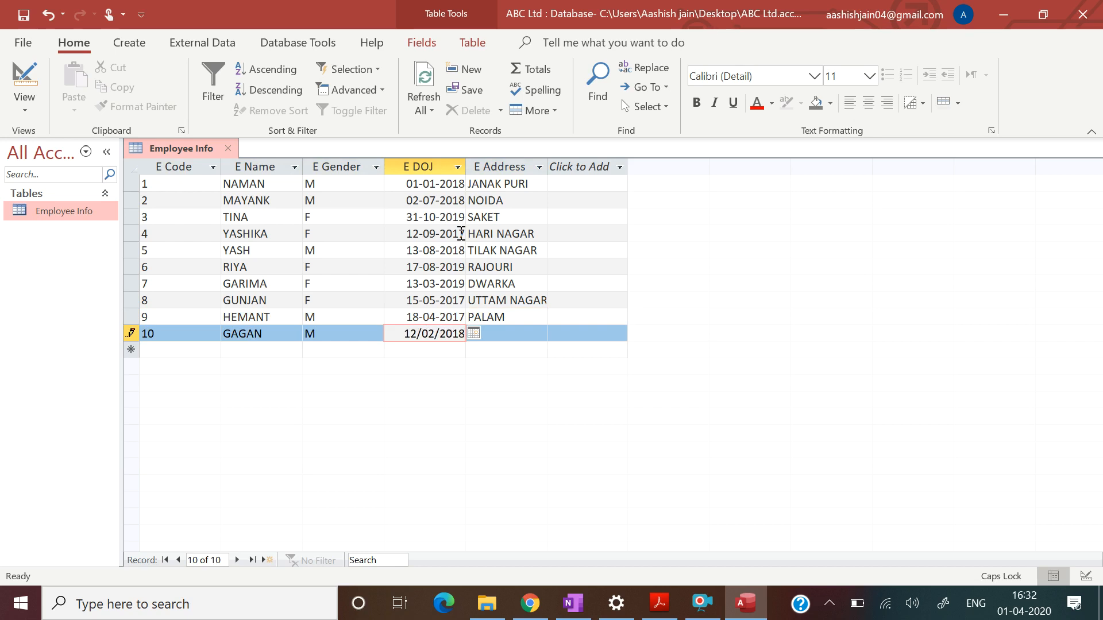
{"action": "key", "text": "Tab"}
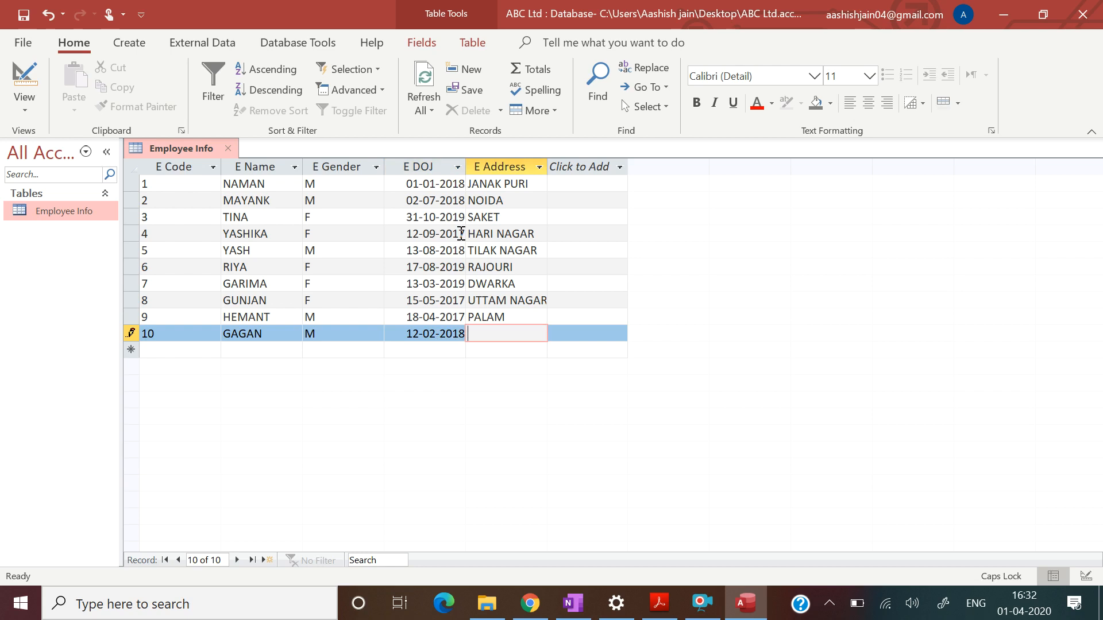
{"action": "type", "text": "ROHINI"}
{"action": "key", "text": "Tab"}
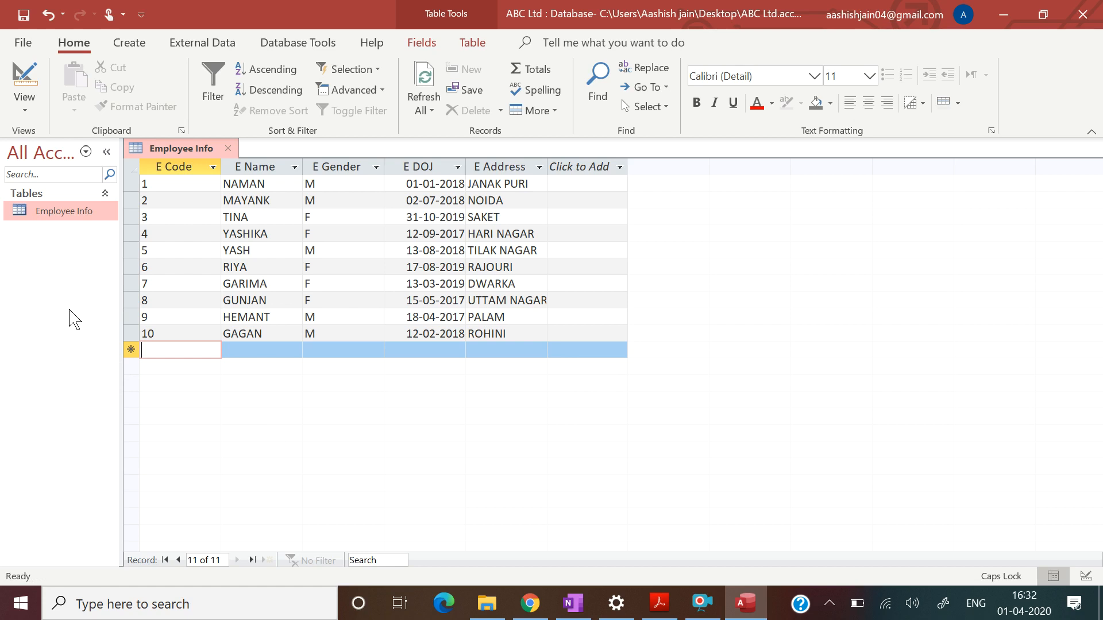
Step: Close the Employee Info table and create a new blank table
{"action": "left_click", "coordinate": [230, 149]}
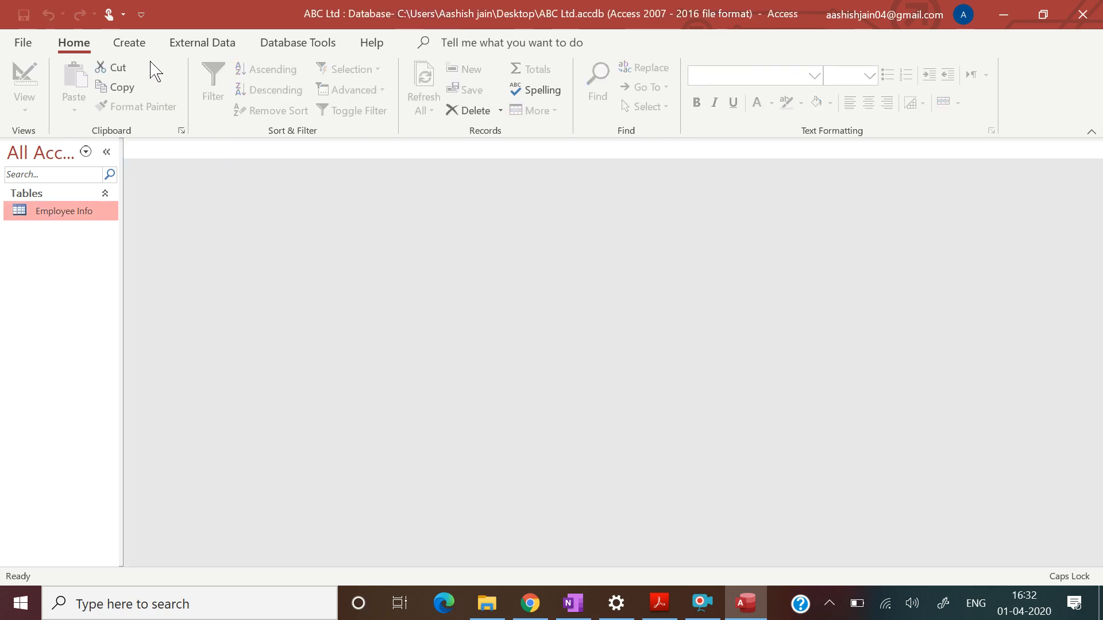
{"action": "left_click", "coordinate": [136, 46]}
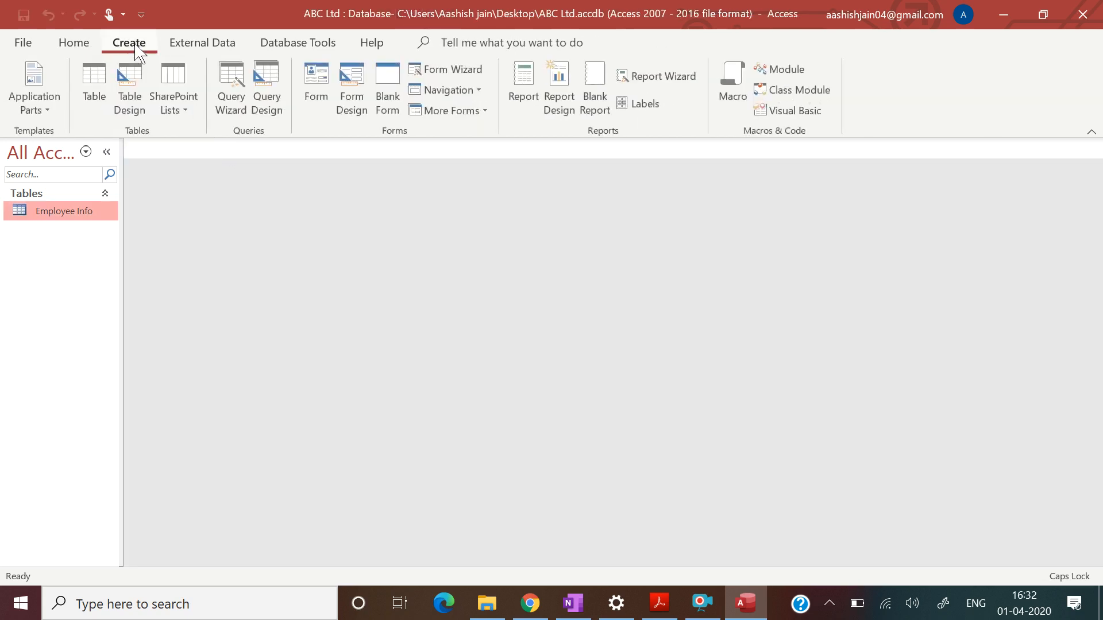
{"action": "left_click", "coordinate": [96, 91]}
Step: Open the new table in Design View, saving it under the name Salary Info
{"action": "left_click", "coordinate": [62, 236]}
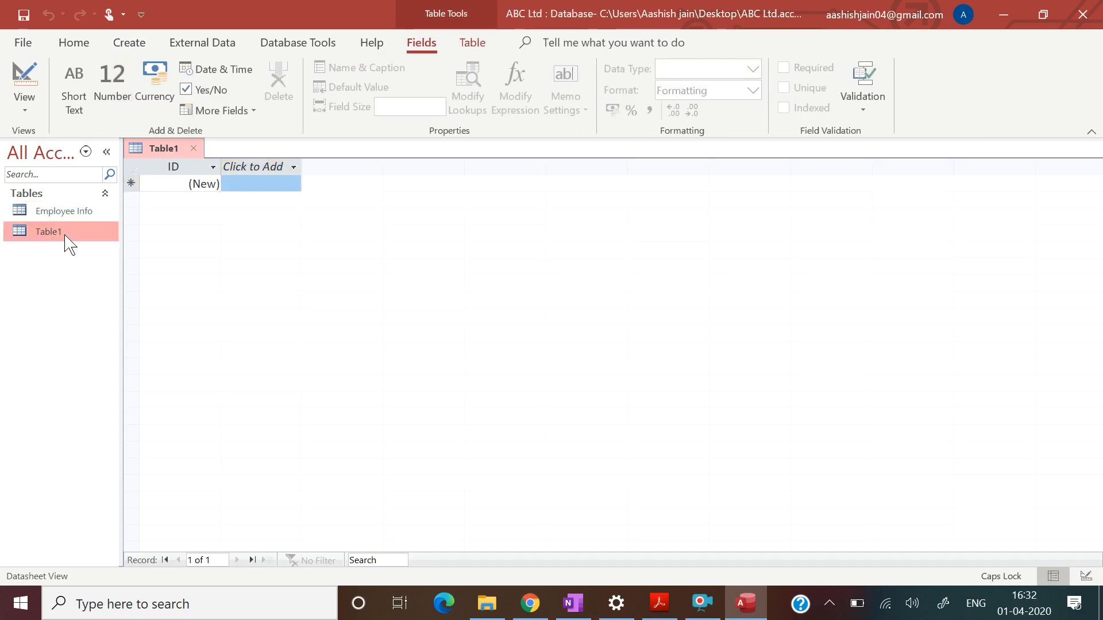
{"action": "right_click", "coordinate": [62, 236]}
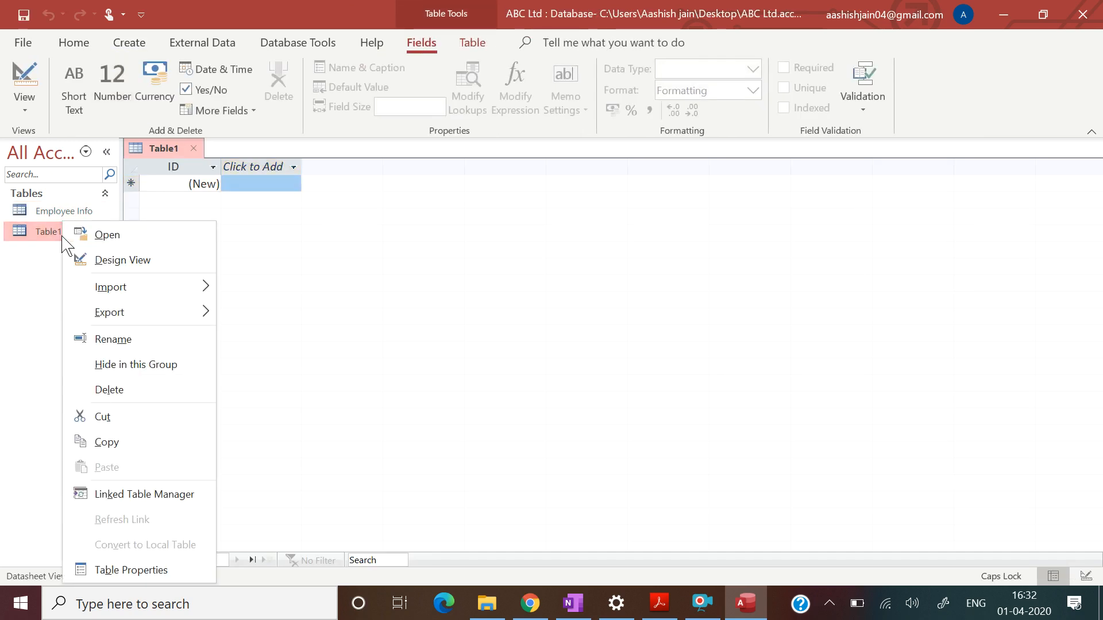
{"action": "left_click", "coordinate": [99, 259]}
{"action": "key", "text": "BackSpace"}
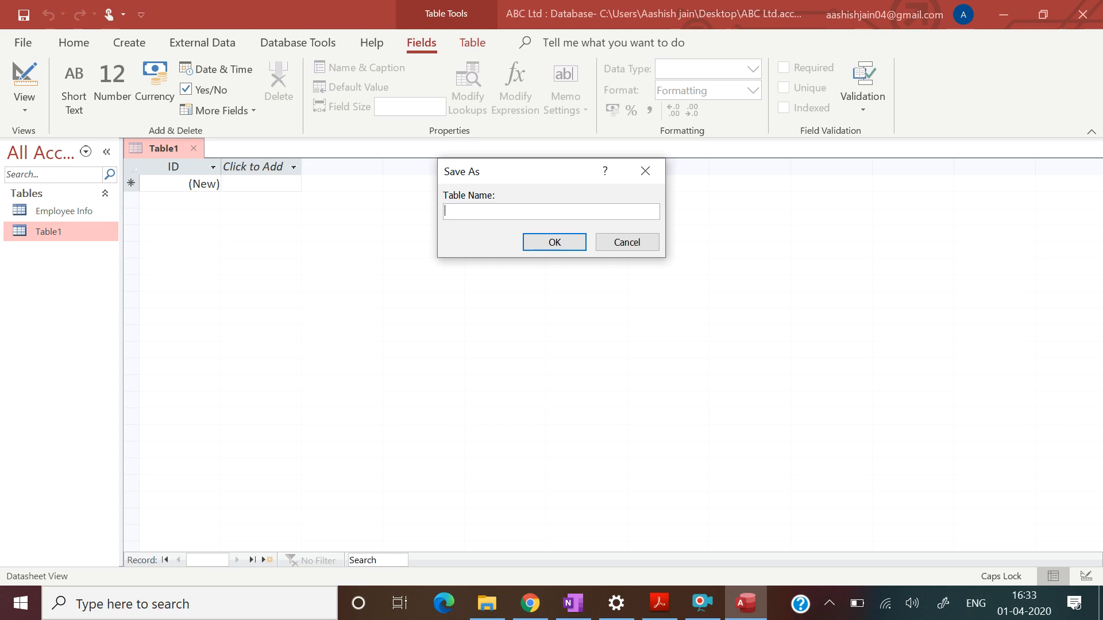
{"action": "type", "text": "S"}
{"action": "key", "text": "Caps_Lock"}
{"action": "type", "text": "alary"}
{"action": "key", "text": "Caps_Lock"}
{"action": "type", "text": "I"}
{"action": "key", "text": "Caps_Lock"}
{"action": "type", "text": "nfo"}
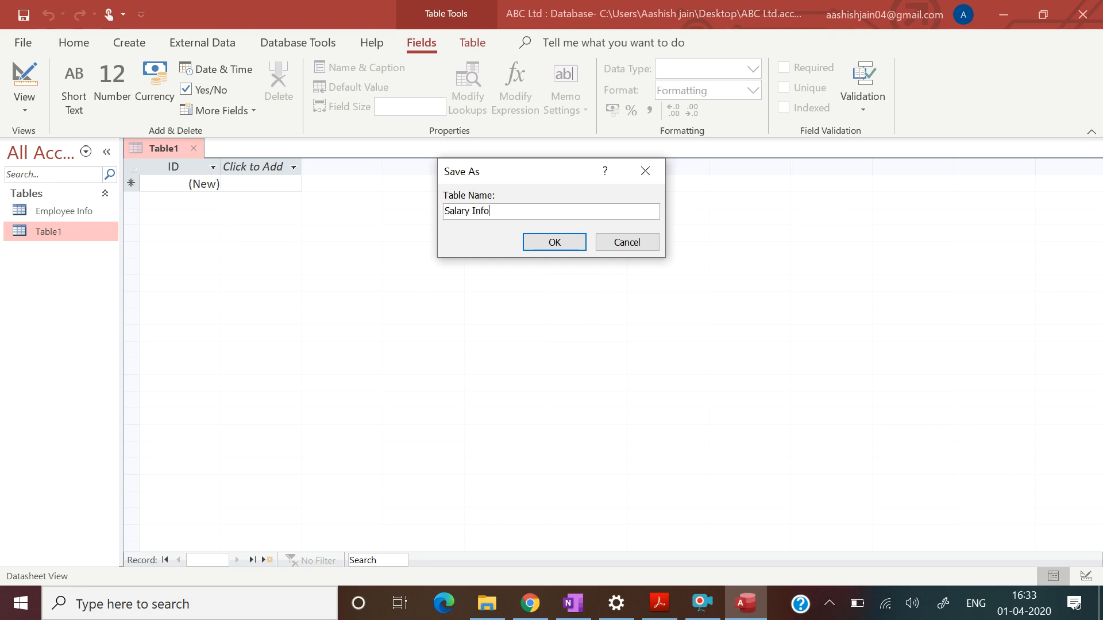
{"action": "key", "text": "Return"}
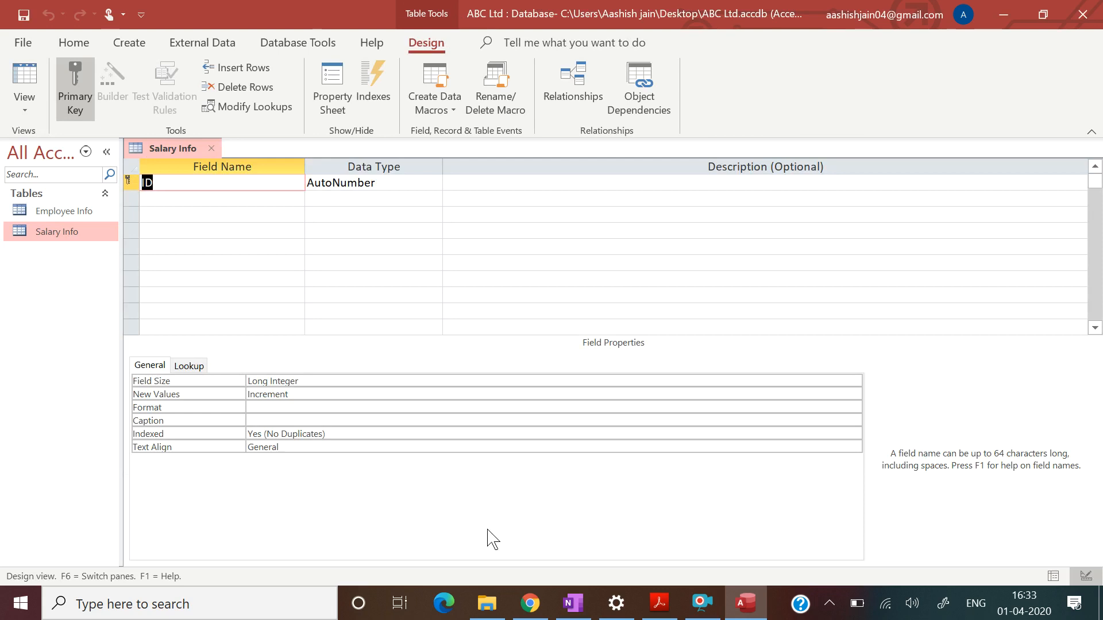
Step: Switch to the Q-1-converted.pdf exercise in Acrobat Reader and examine the field specification for Salary Info
{"action": "left_click", "coordinate": [659, 603]}
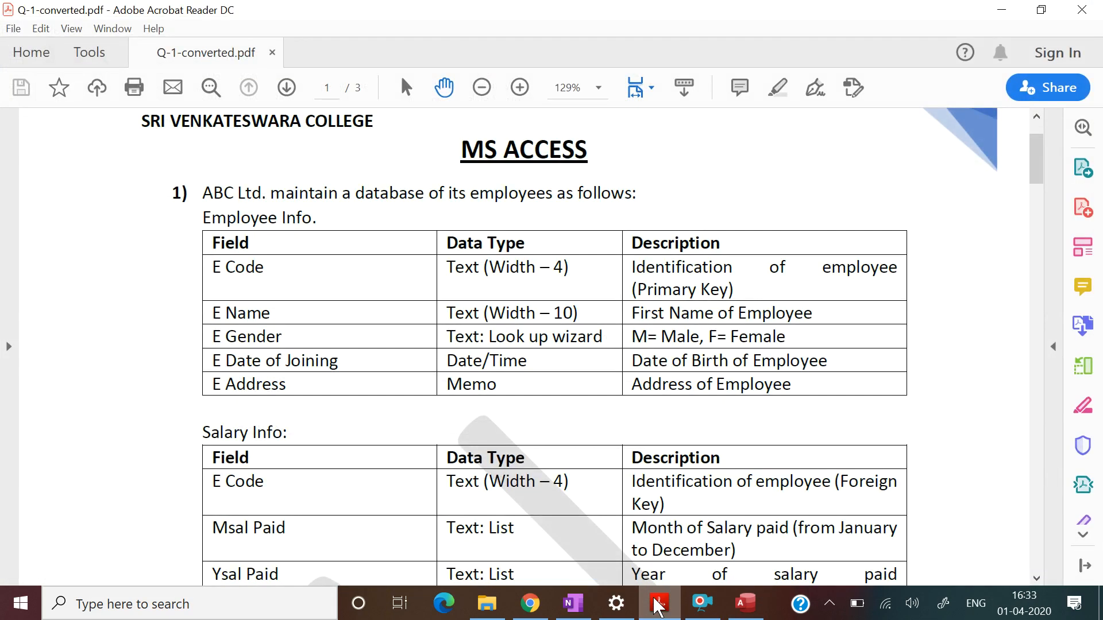
{"action": "key", "text": "Down"}
{"action": "key", "text": "Down"}
{"action": "key", "text": "Down"}
{"action": "key", "text": "Down"}
{"action": "key", "text": "Down"}
{"action": "key", "text": "Down"}
{"action": "key", "text": "Down"}
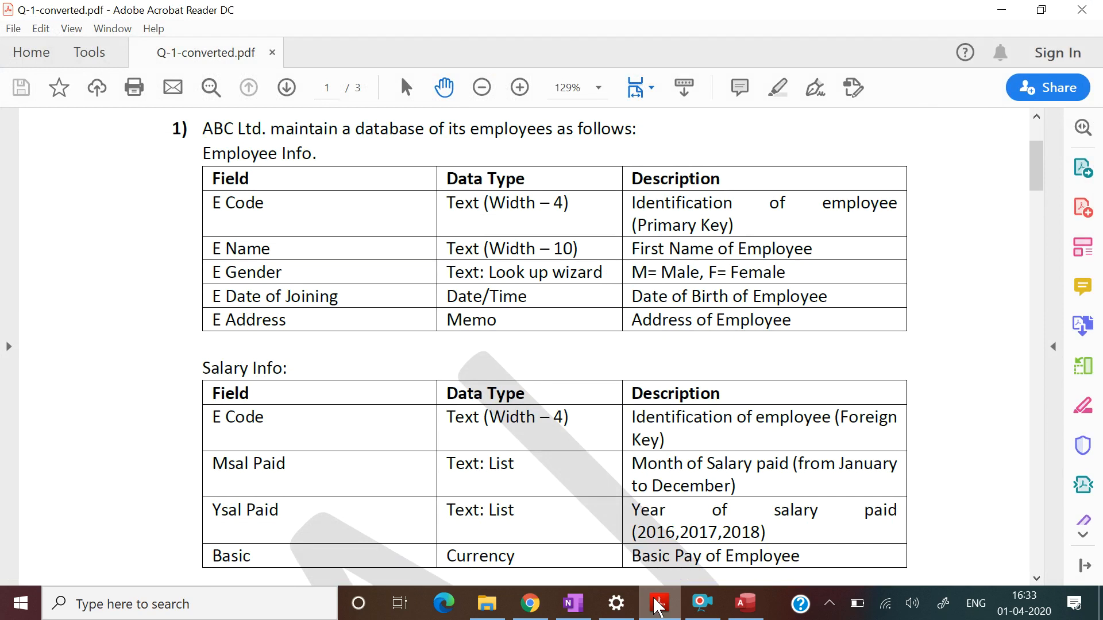
Step: Return to Access and define the first Salary Info field as E Code with data type Short Text
{"action": "left_click", "coordinate": [659, 603]}
{"action": "type", "text": "E Cod"}
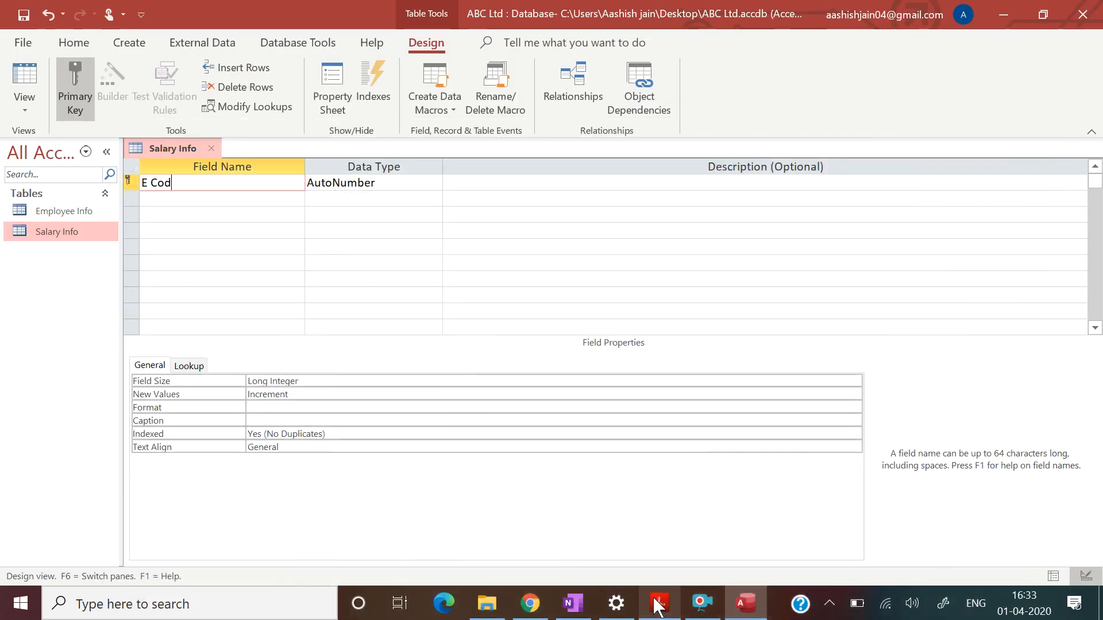
{"action": "type", "text": "e"}
{"action": "key", "text": "Tab"}
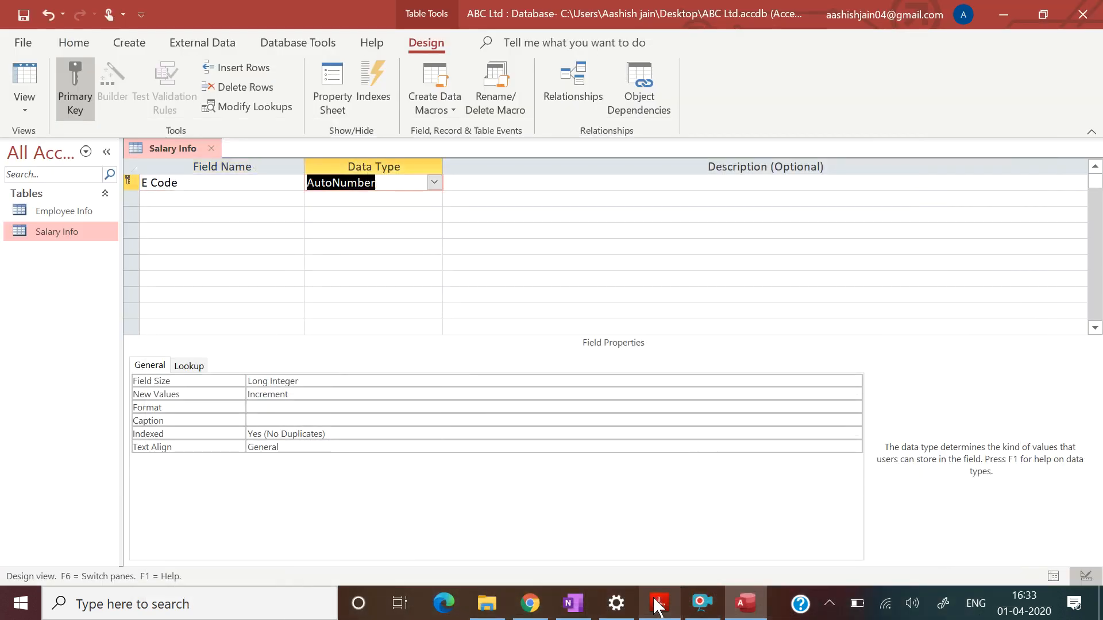
{"action": "left_click", "coordinate": [435, 183]}
{"action": "left_click", "coordinate": [417, 200]}
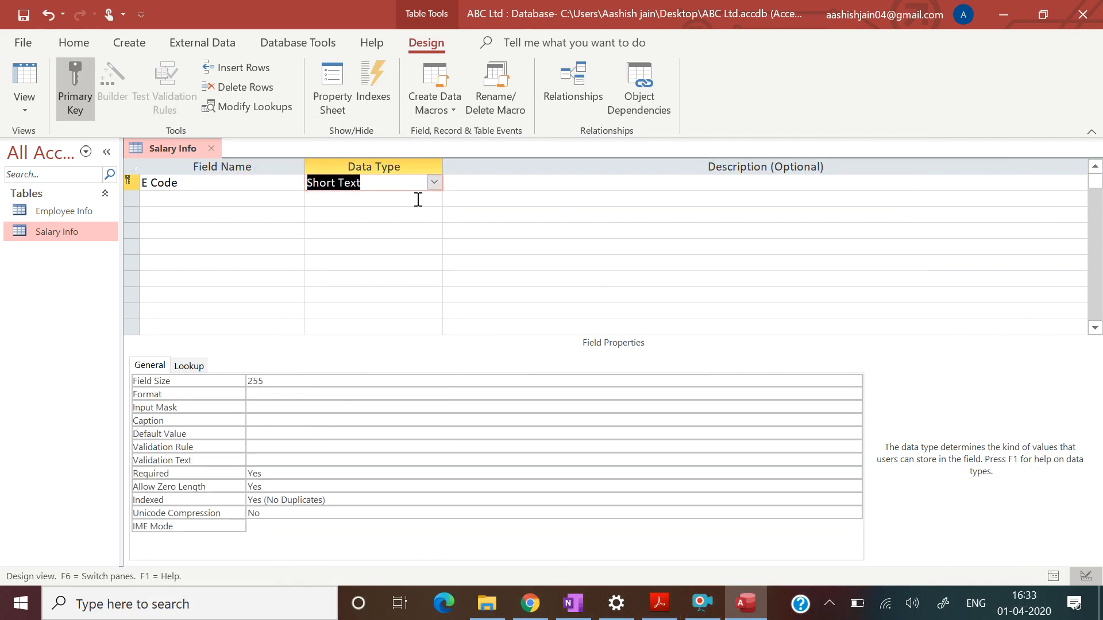
Step: Check the exercise PDF and give the E Code field the description "Identification of Employee"
{"action": "left_click", "coordinate": [659, 603]}
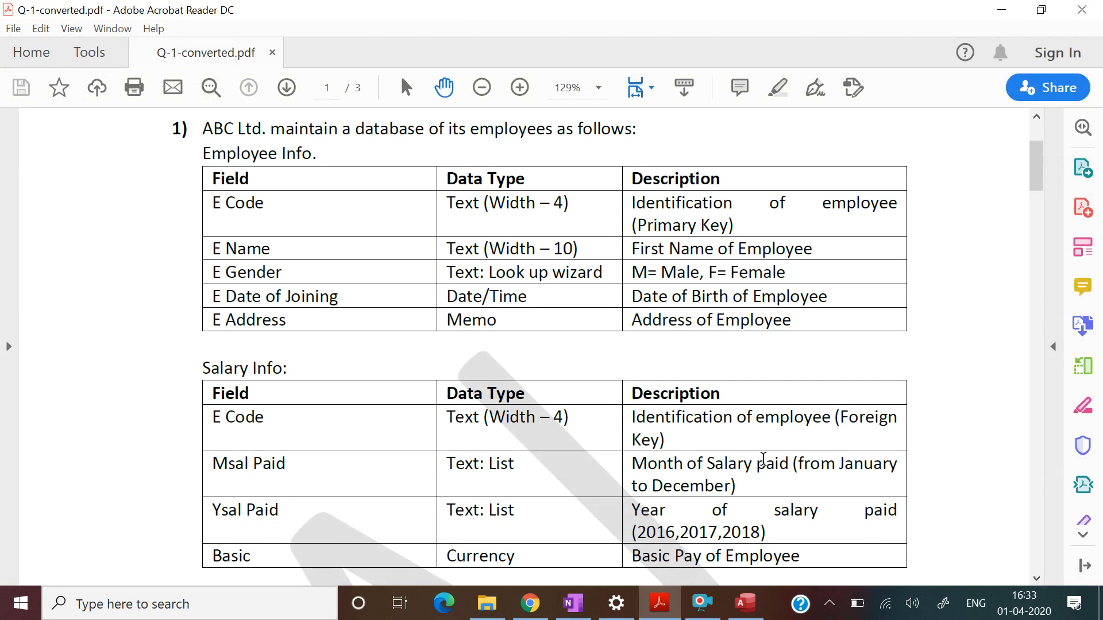
{"action": "left_click", "coordinate": [660, 603]}
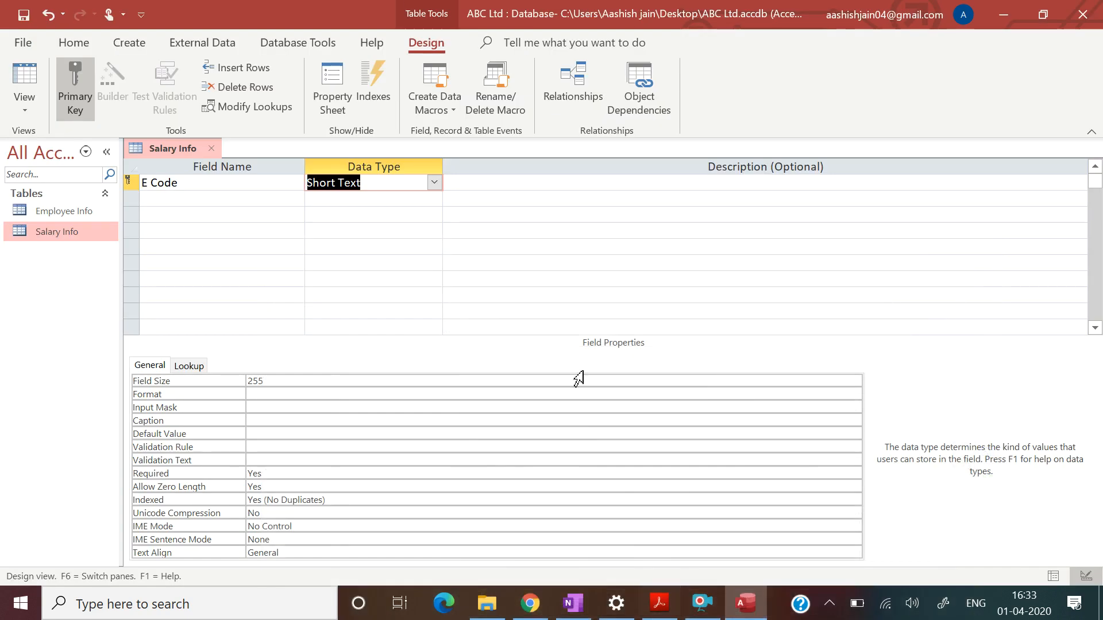
{"action": "left_click", "coordinate": [506, 185]}
{"action": "type", "text": "Identification of Employee"}
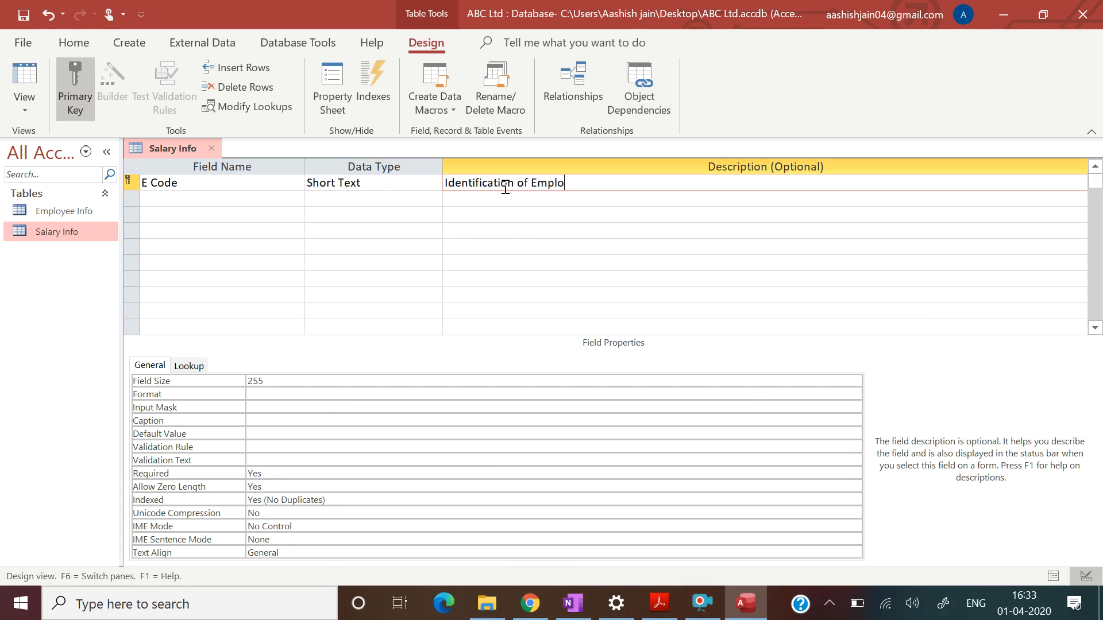
{"action": "key", "text": "Return"}
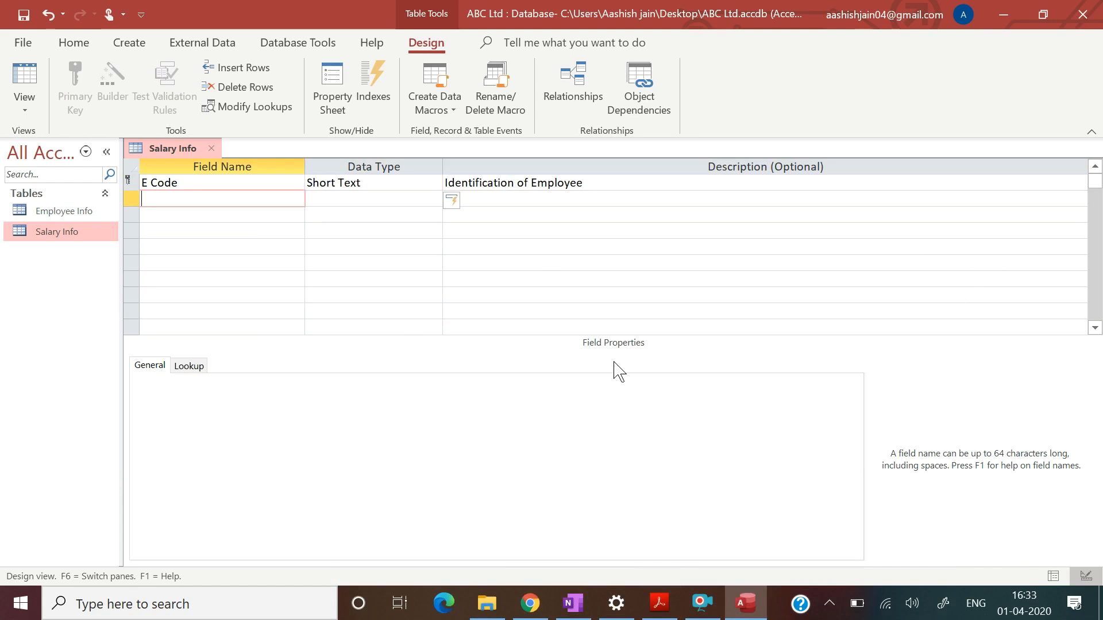
Step: Check the next field in the exercise PDF and add a second field named M sal Paid
{"action": "left_click", "coordinate": [659, 604]}
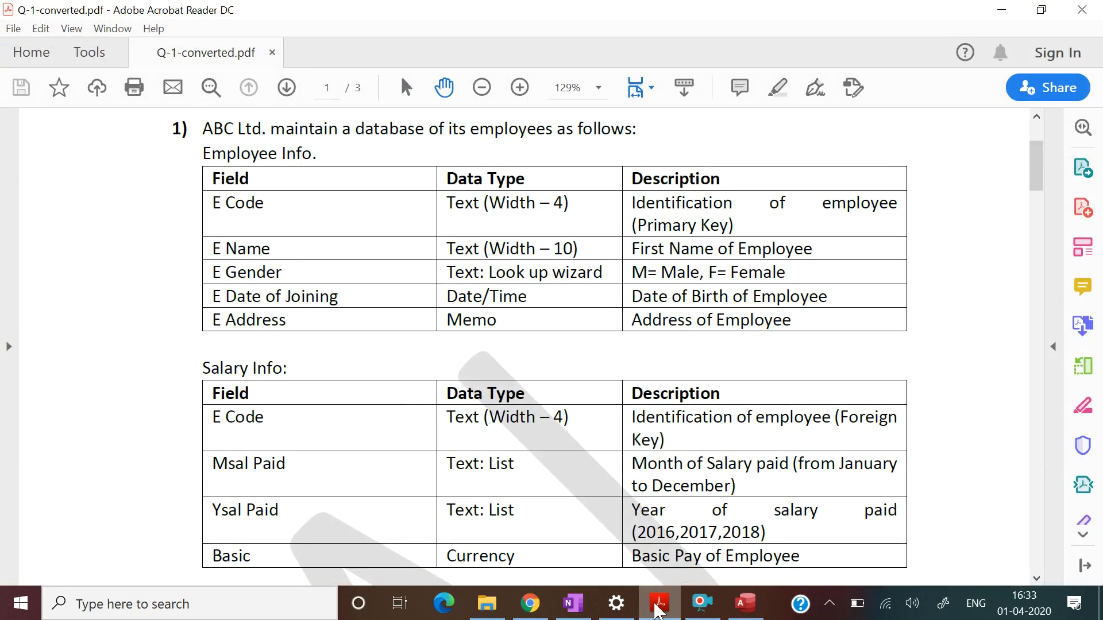
{"action": "left_click", "coordinate": [659, 605]}
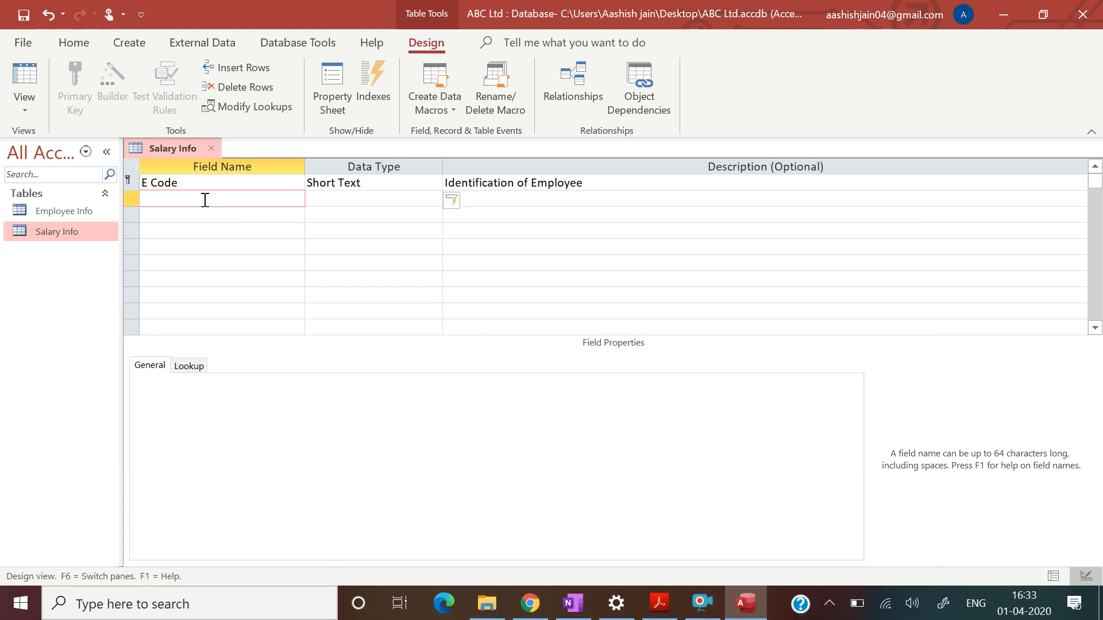
{"action": "type", "text": "M salPay"}
{"action": "key", "text": "BackSpace"}
{"action": "key", "text": "BackSpace"}
{"action": "key", "text": "BackSpace"}
{"action": "key", "text": "Caps_Lock"}
{"action": "type", "text": "P"}
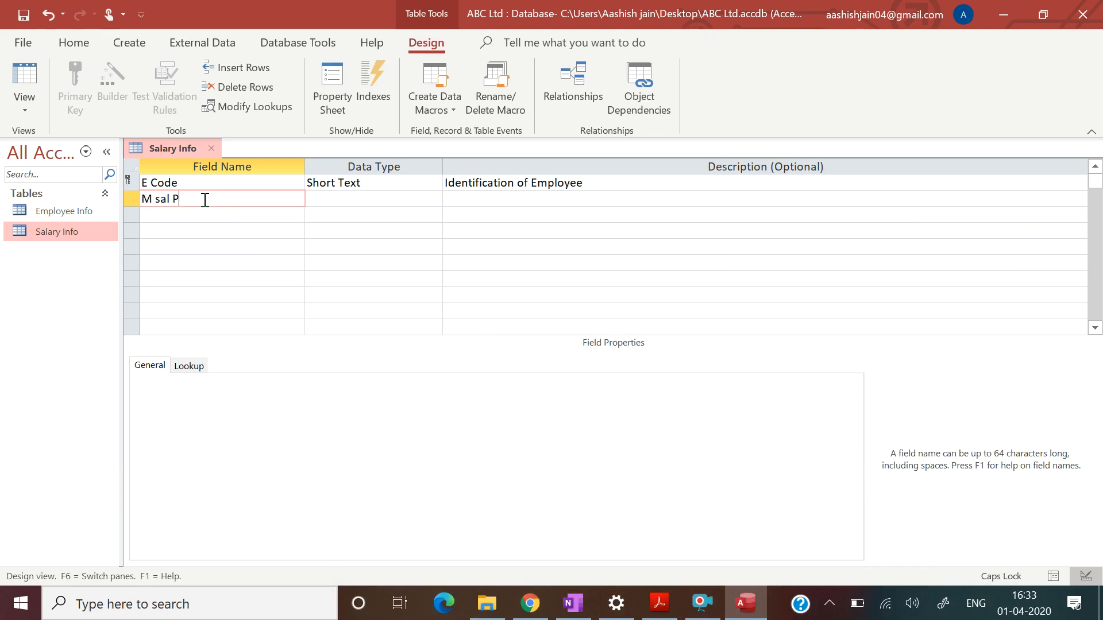
{"action": "key", "text": "Caps_Lock"}
{"action": "type", "text": "aid"}
{"action": "key", "text": "Tab"}
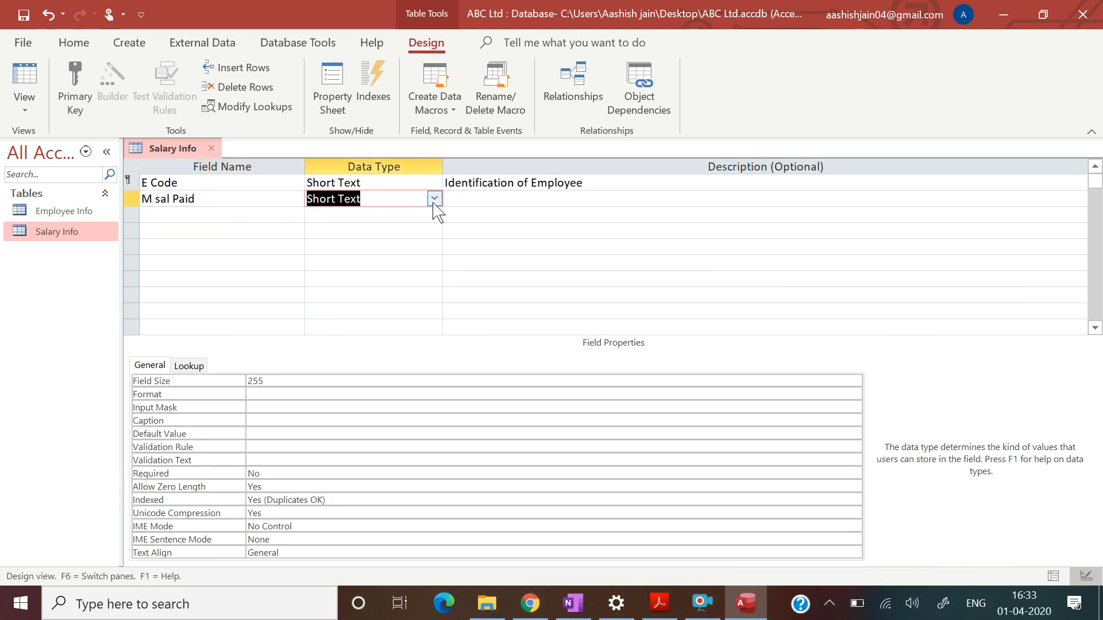
Step: Check the required data type in the PDF and start a Lookup Wizard for M sal Paid using self-typed values
{"action": "left_click", "coordinate": [656, 610]}
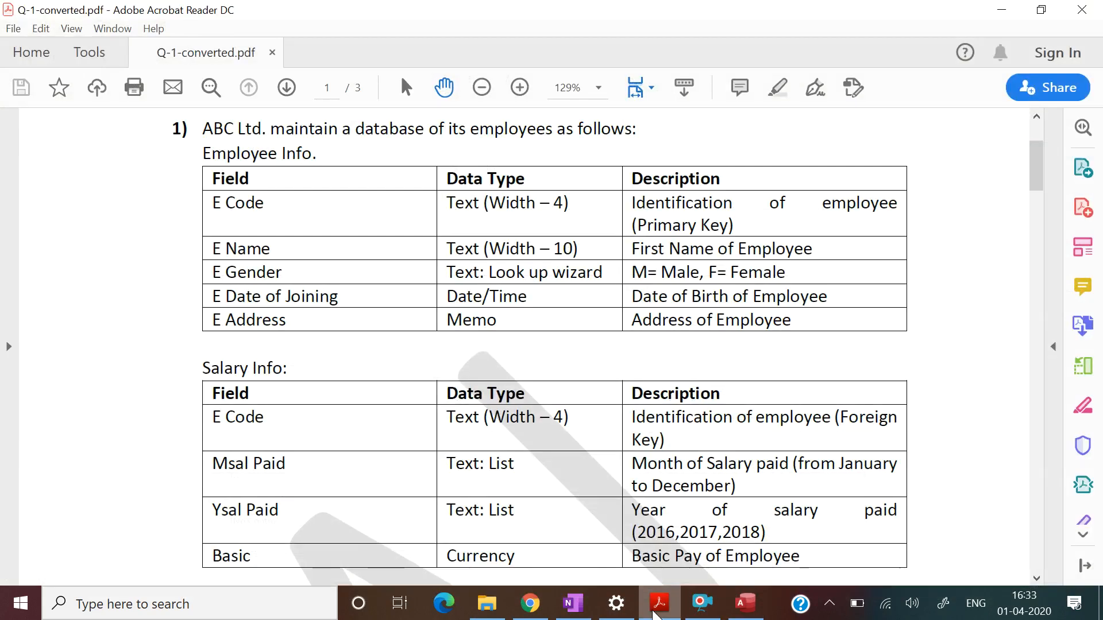
{"action": "left_click", "coordinate": [656, 611]}
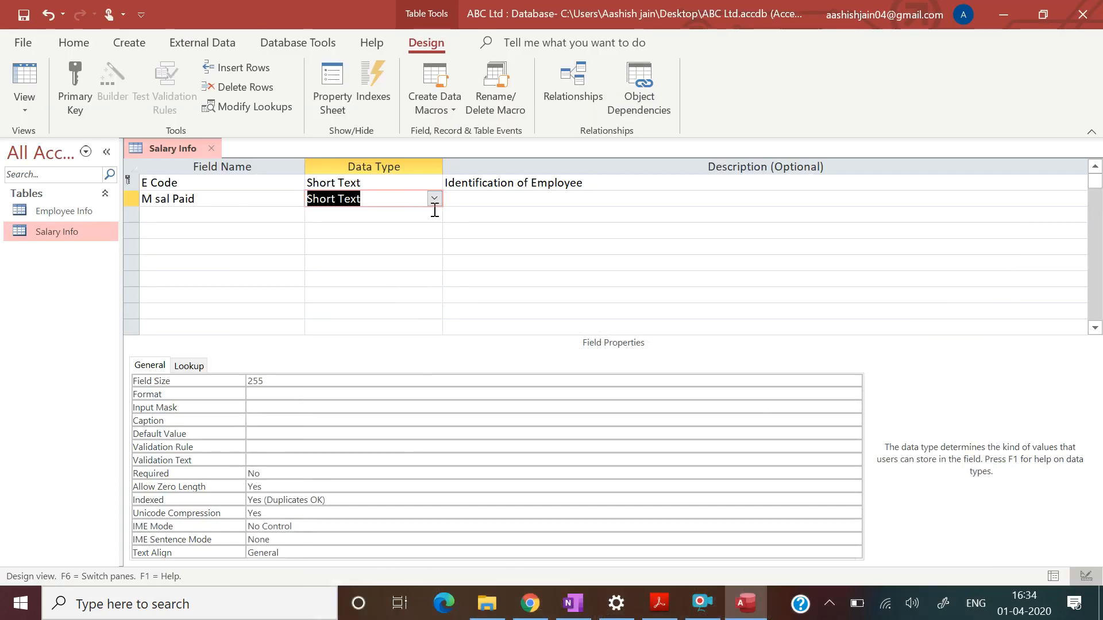
{"action": "left_click", "coordinate": [434, 199]}
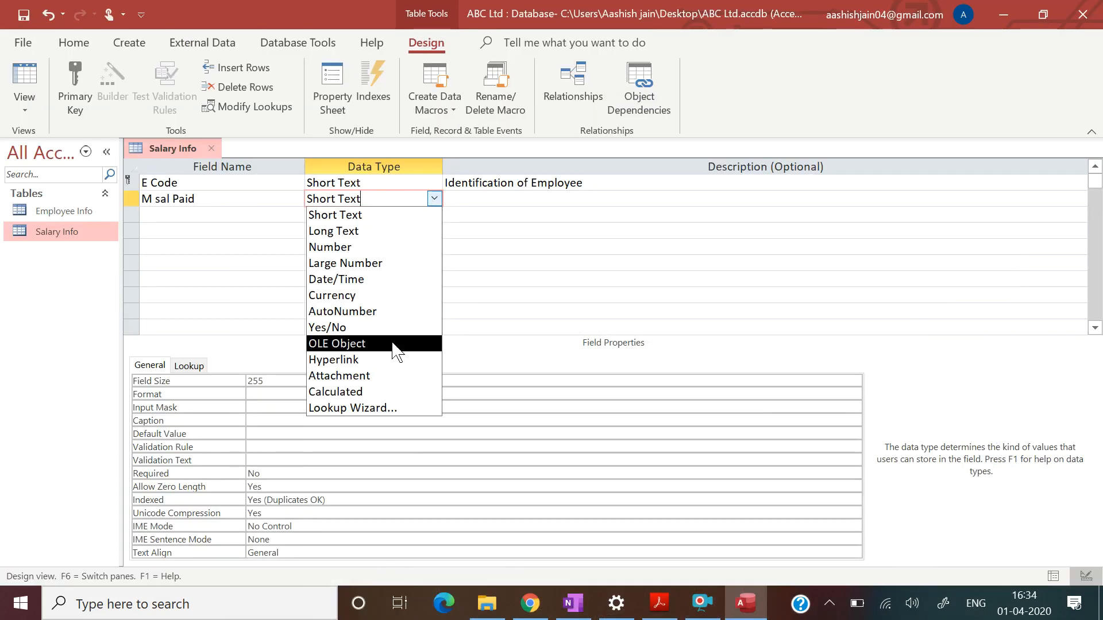
{"action": "left_click", "coordinate": [379, 408]}
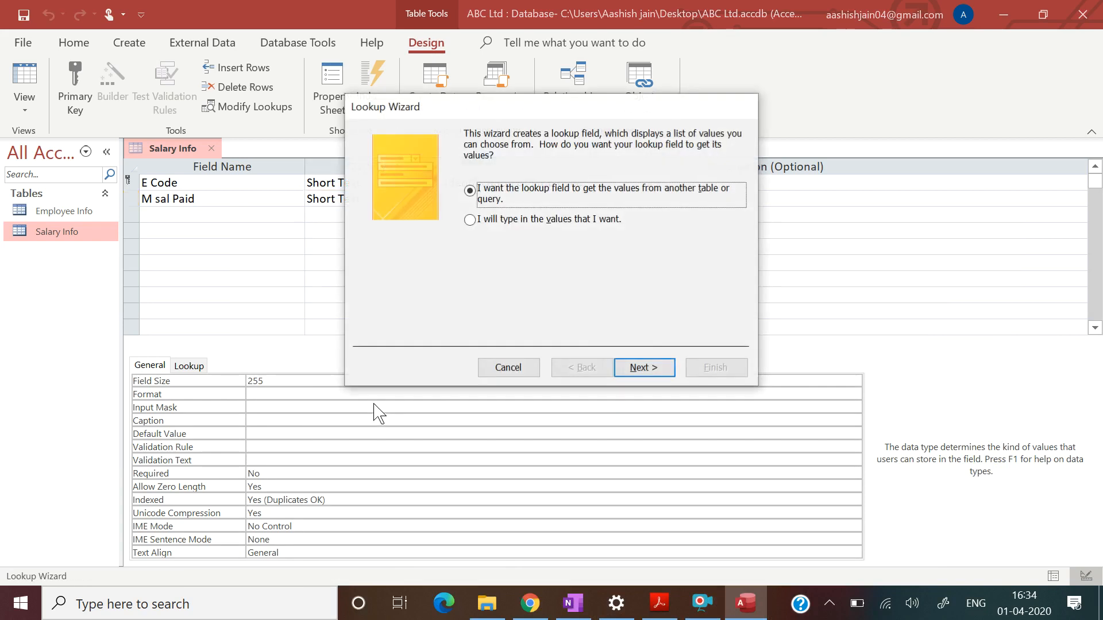
{"action": "left_click", "coordinate": [471, 222]}
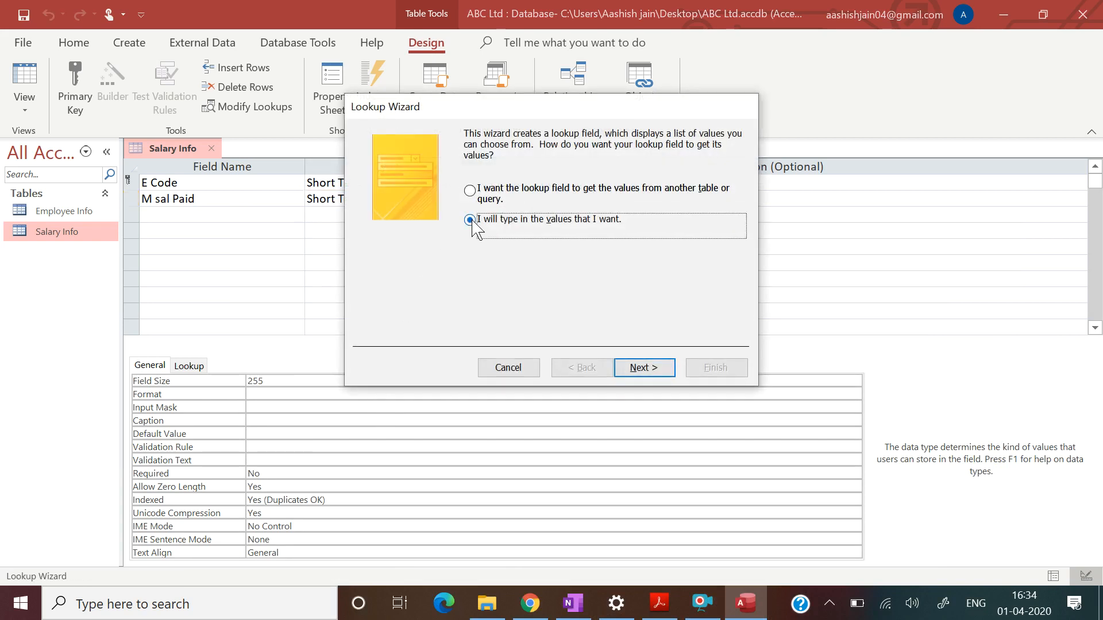
{"action": "left_click", "coordinate": [627, 370]}
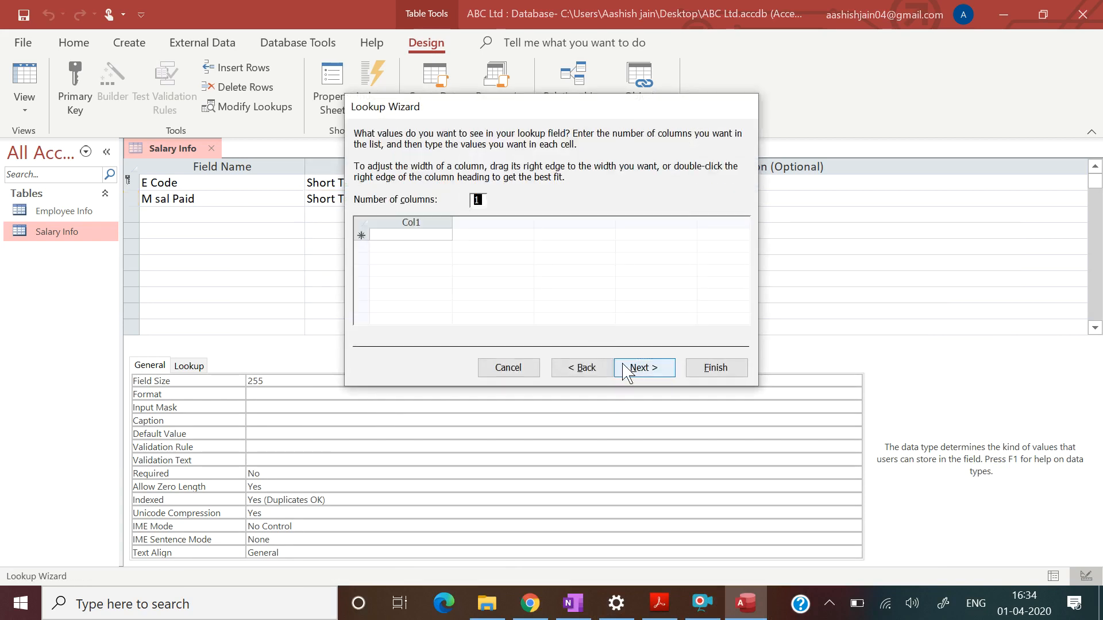
{"action": "left_click", "coordinate": [395, 235]}
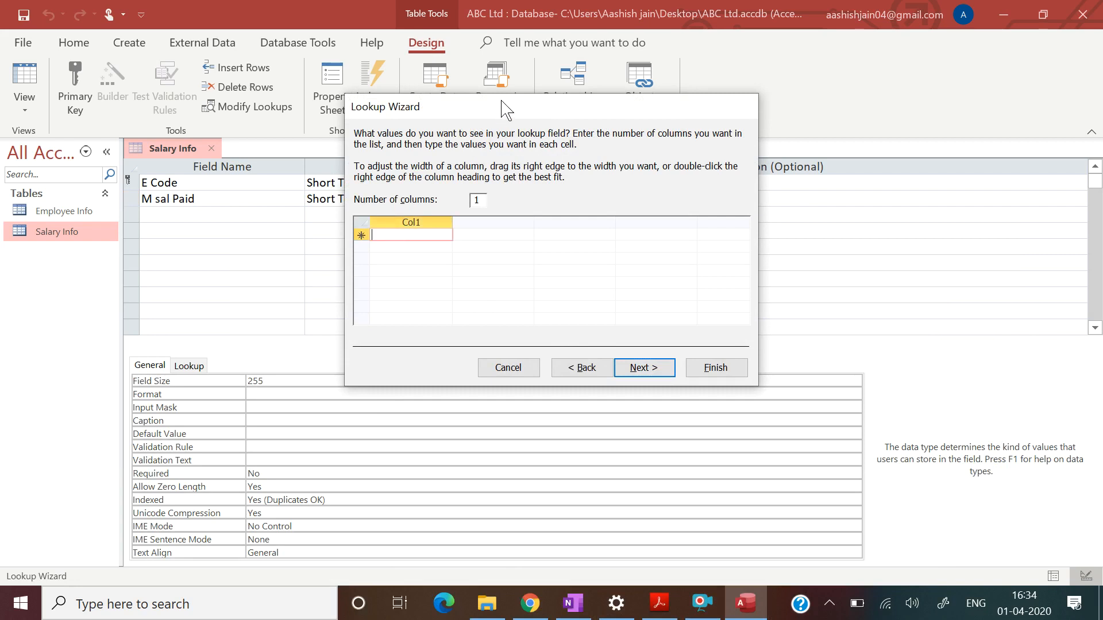
{"action": "left_click_drag", "start_coordinate": [504, 109], "coordinate": [590, 125]}
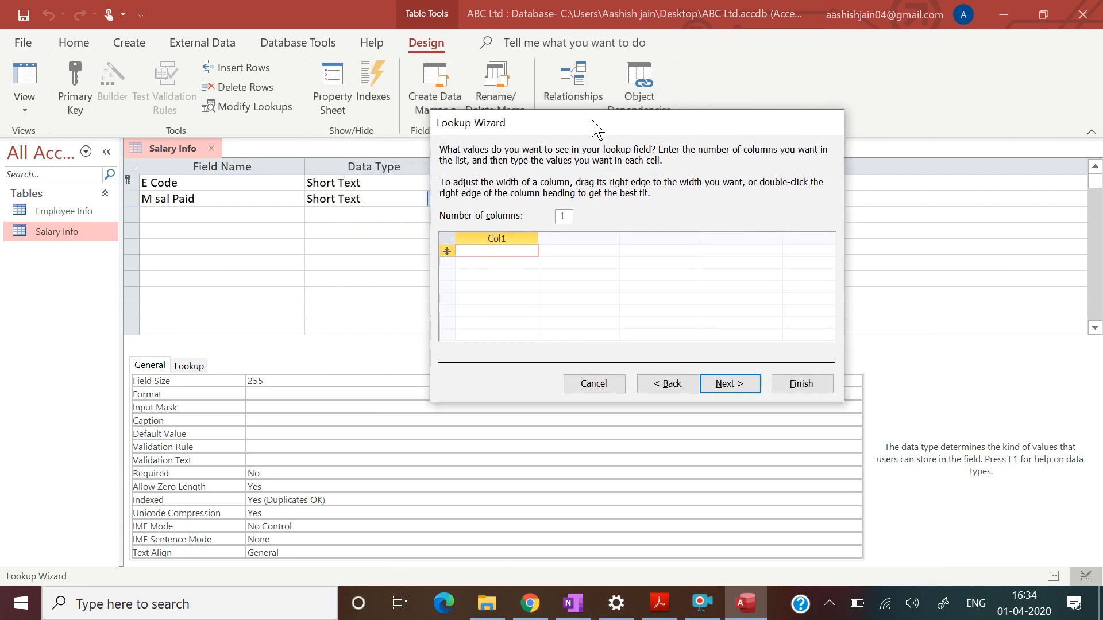
Step: Check the month range in the PDF and enter the lookup values JAN, FEB, MAR, APR and MAY
{"action": "left_click", "coordinate": [659, 603]}
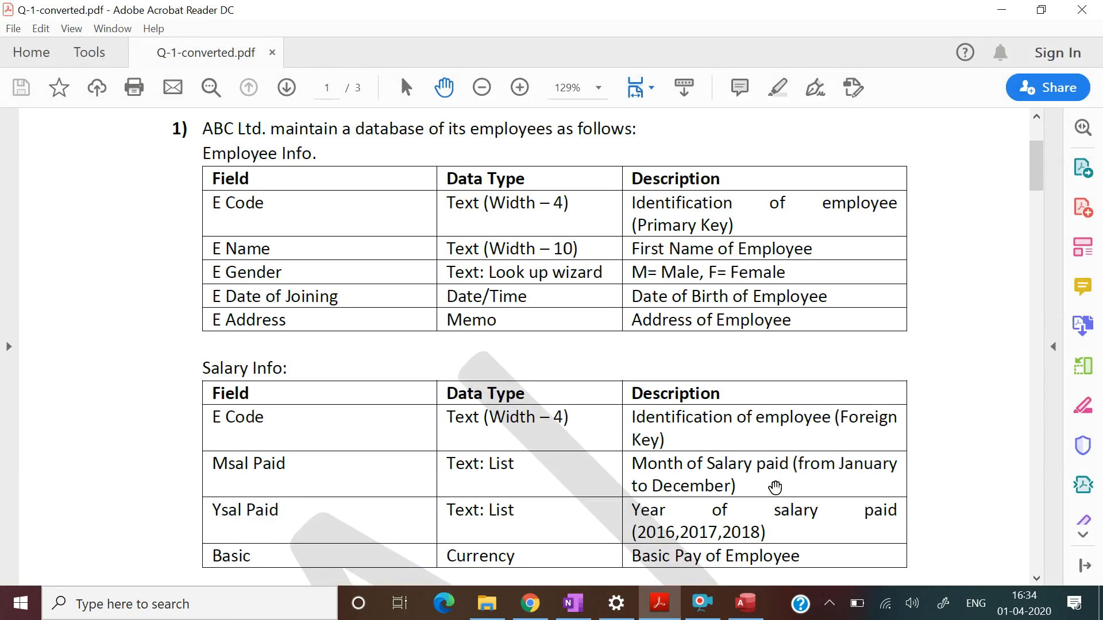
{"action": "left_click", "coordinate": [660, 604]}
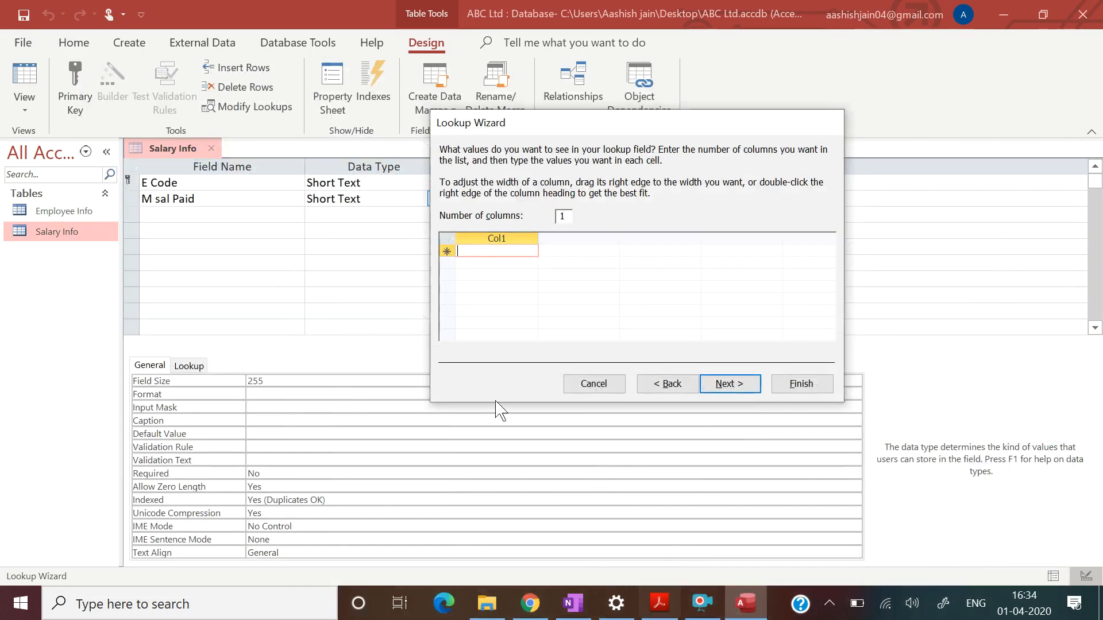
{"action": "key", "text": "Caps_Lock"}
{"action": "type", "text": "JAN"}
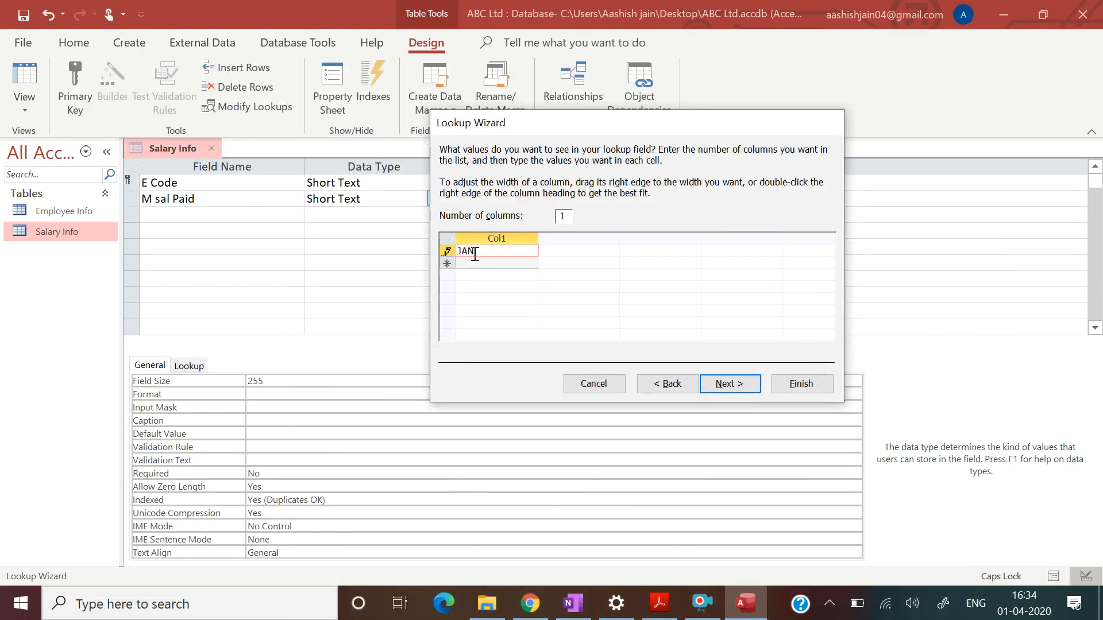
{"action": "key", "text": "Return"}
{"action": "type", "text": "FEB"}
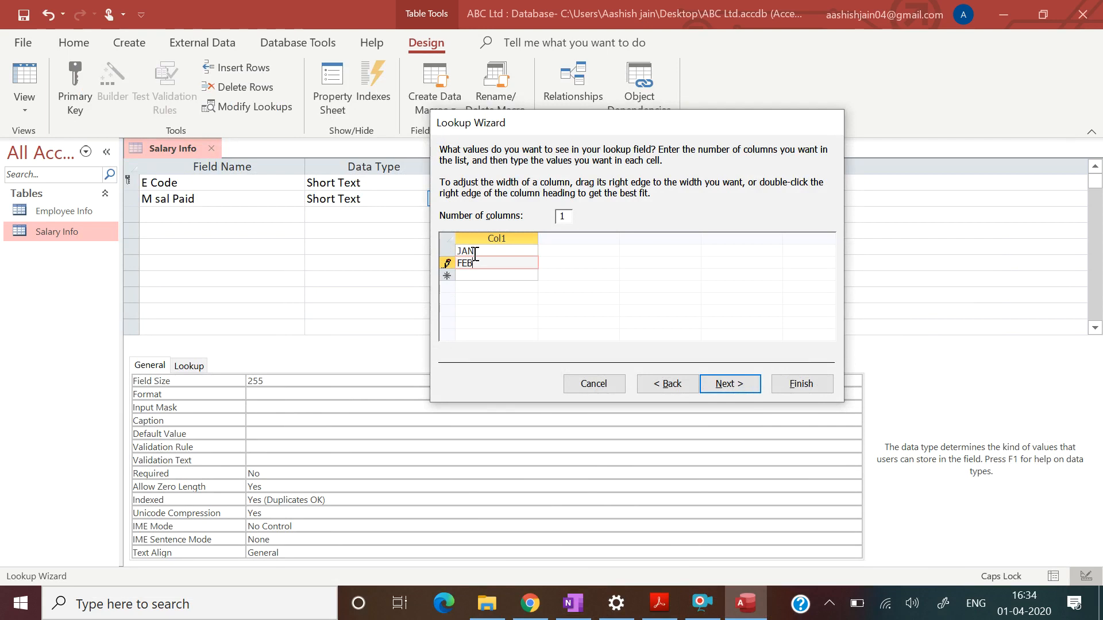
{"action": "key", "text": "Return"}
{"action": "type", "text": "MAR"}
{"action": "key", "text": "Return"}
{"action": "type", "text": "APR"}
{"action": "key", "text": "Return"}
{"action": "type", "text": "MAY"}
{"action": "key", "text": "Return"}
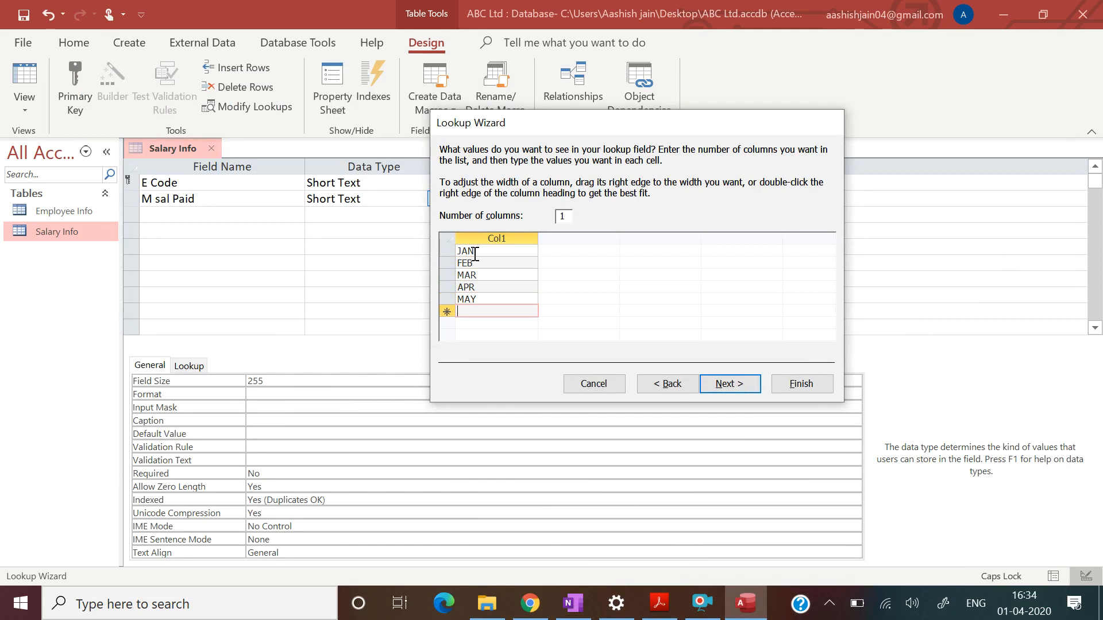
Step: Complete the month lookup list with JUNE, JULY, AUG, SEP, OCT, NOV and DEC
{"action": "type", "text": "JUNE"}
{"action": "key", "text": "Return"}
{"action": "type", "text": "JULY"}
{"action": "key", "text": "Return"}
{"action": "type", "text": "AUG"}
{"action": "key", "text": "Return"}
{"action": "type", "text": "SEP"}
{"action": "key", "text": "Return"}
{"action": "type", "text": "OCT"}
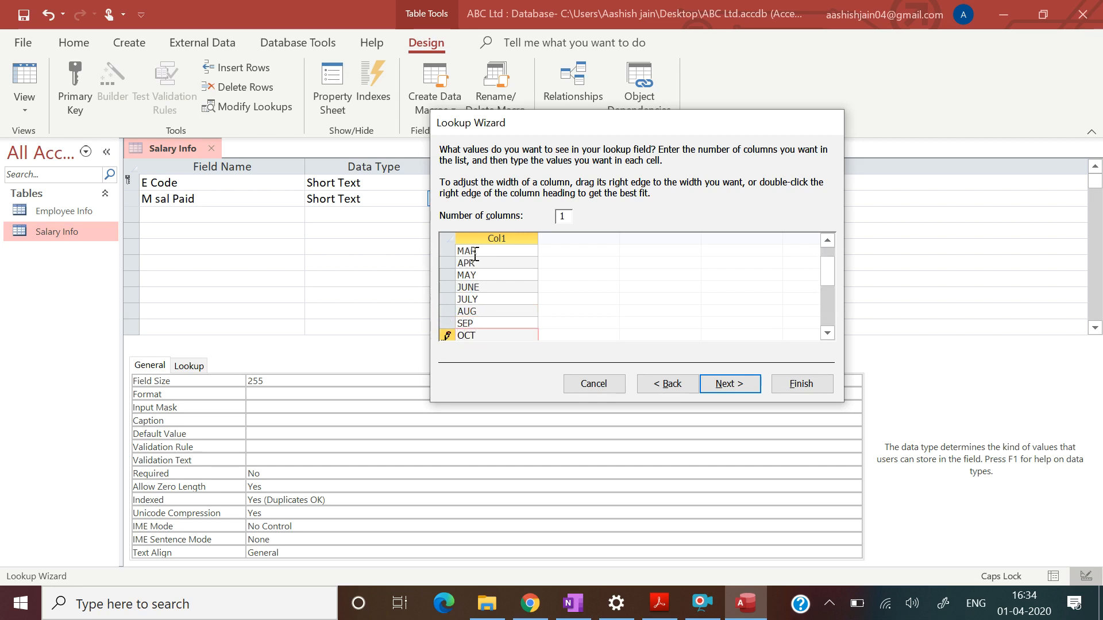
{"action": "key", "text": "Return"}
{"action": "type", "text": "NOV"}
{"action": "key", "text": "Return"}
{"action": "type", "text": "DEC"}
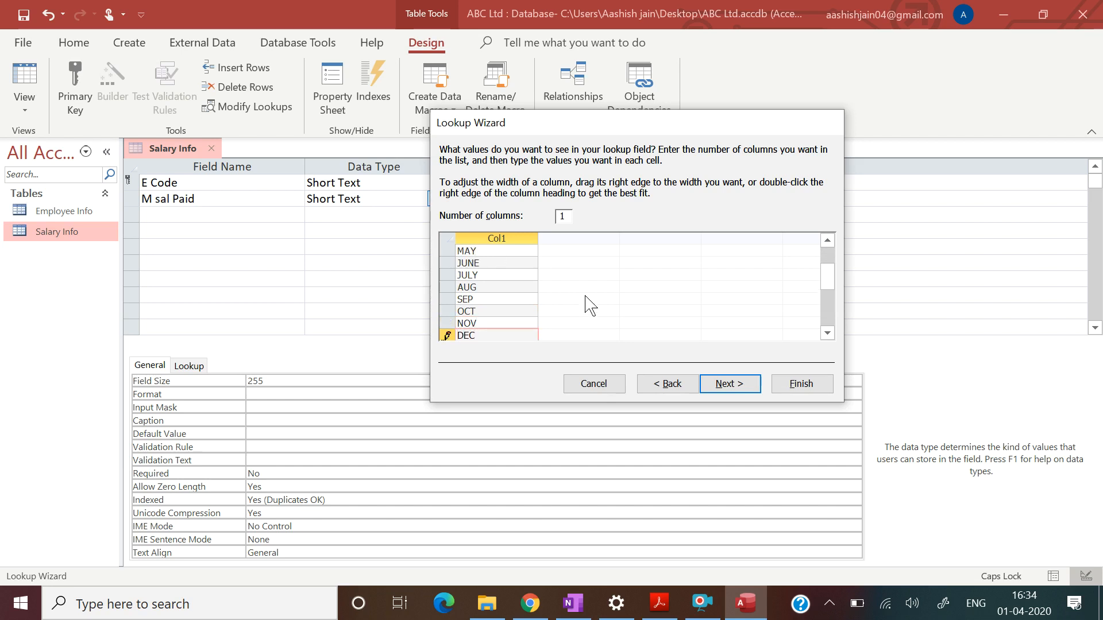
Step: Finish the M sal Paid lookup with its default label and describe the field as Month of Salary Paid
{"action": "left_click", "coordinate": [725, 384]}
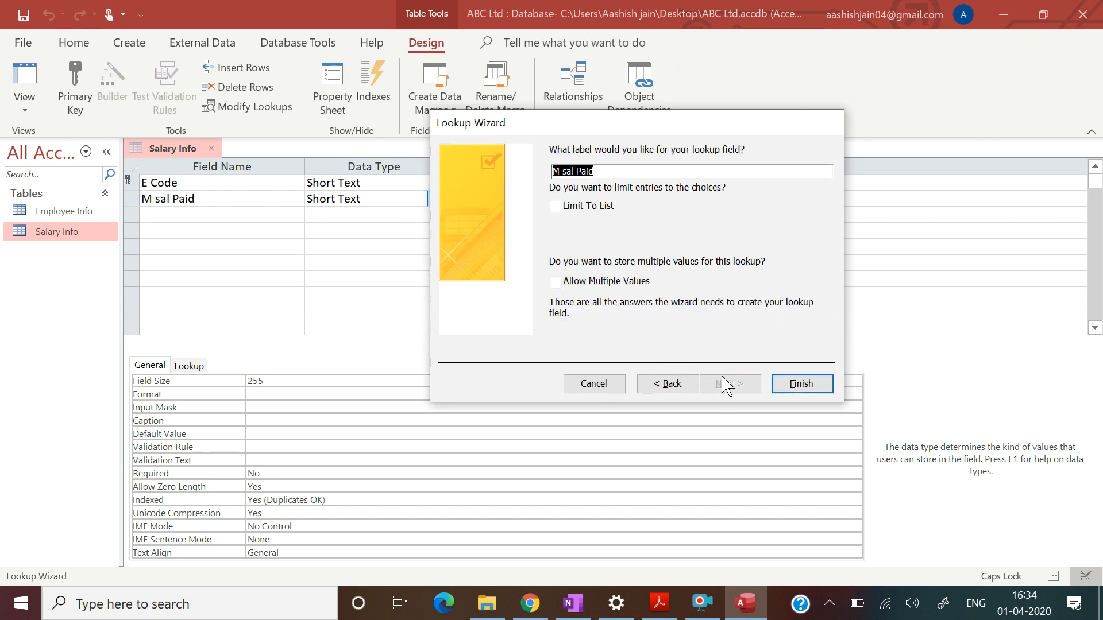
{"action": "left_click", "coordinate": [794, 384]}
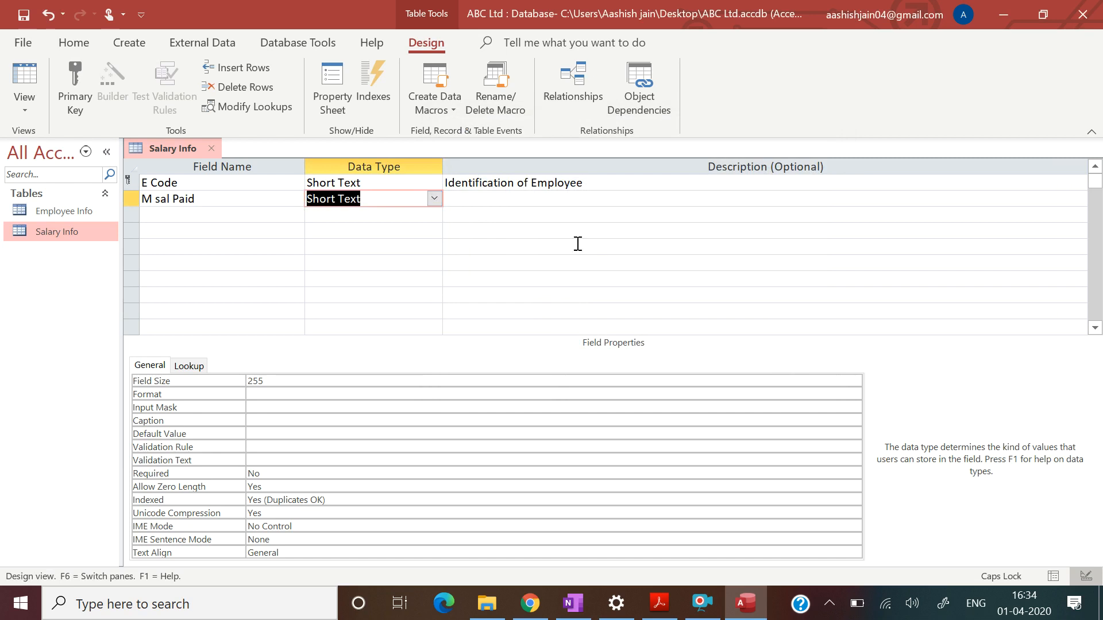
{"action": "left_click", "coordinate": [517, 198]}
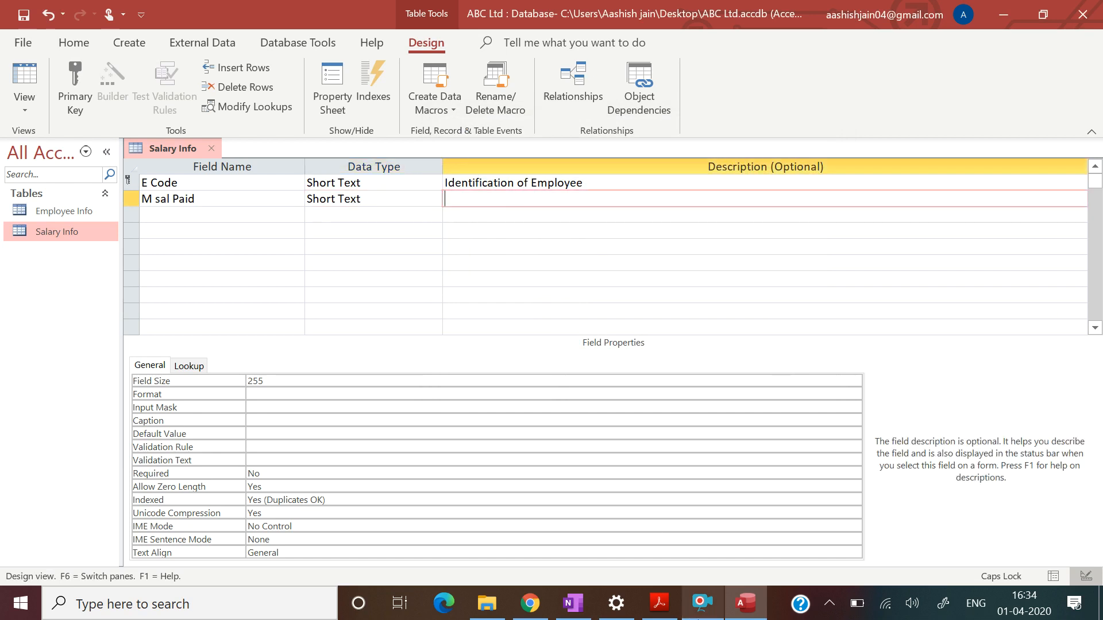
{"action": "left_click", "coordinate": [667, 608]}
{"action": "left_click", "coordinate": [668, 612]}
{"action": "type", "text": "M"}
{"action": "key", "text": "Caps_Lock"}
{"action": "type", "text": "onth of Salary Paid"}
{"action": "key", "text": "Return"}
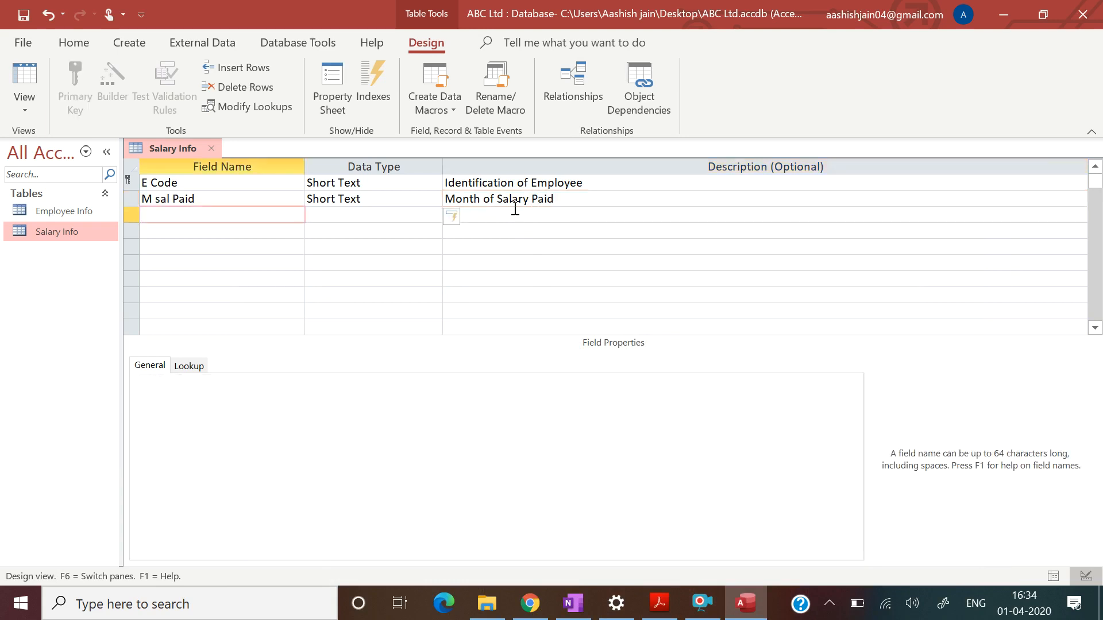
Step: Review the lookup properties of M sal Paid and add a third field named Y sal Paid
{"action": "left_click", "coordinate": [399, 197]}
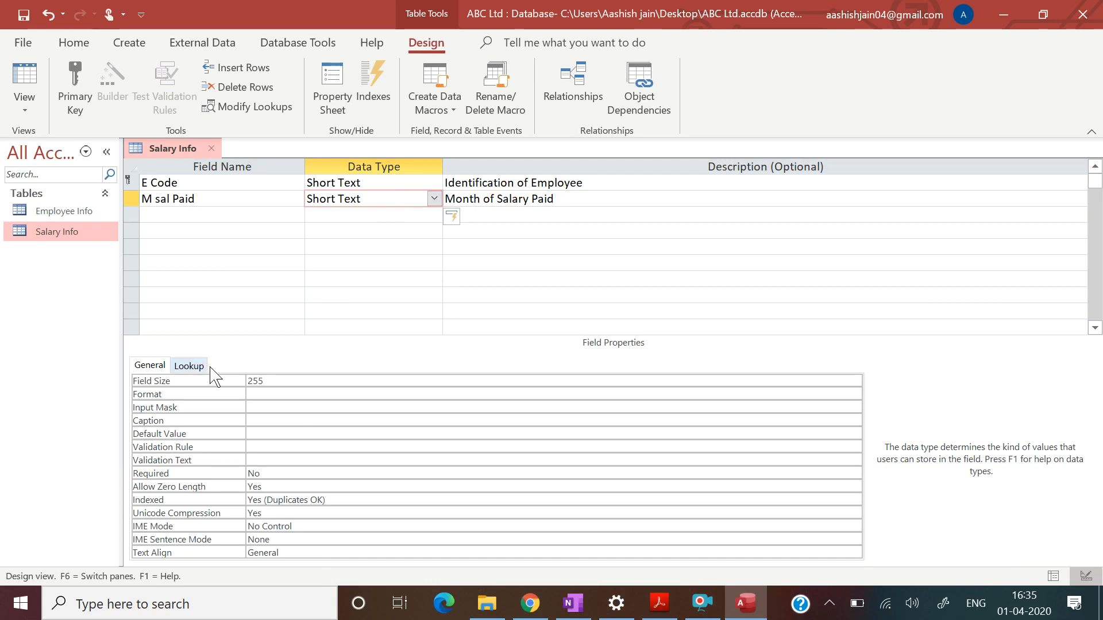
{"action": "left_click", "coordinate": [195, 368]}
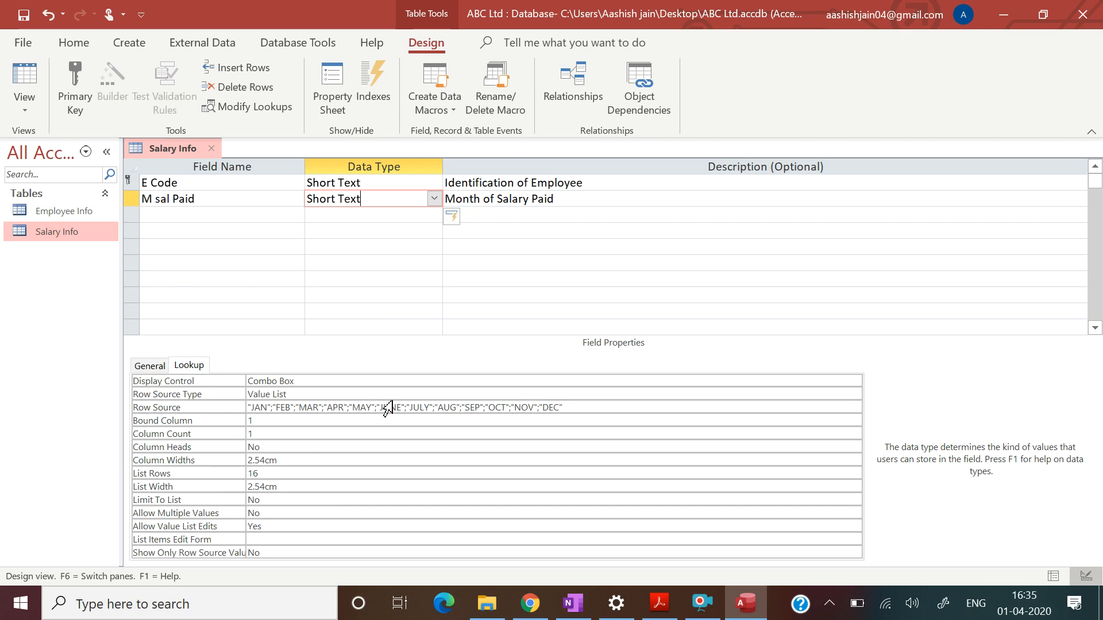
{"action": "left_click", "coordinate": [223, 214]}
{"action": "type", "text": "Y"}
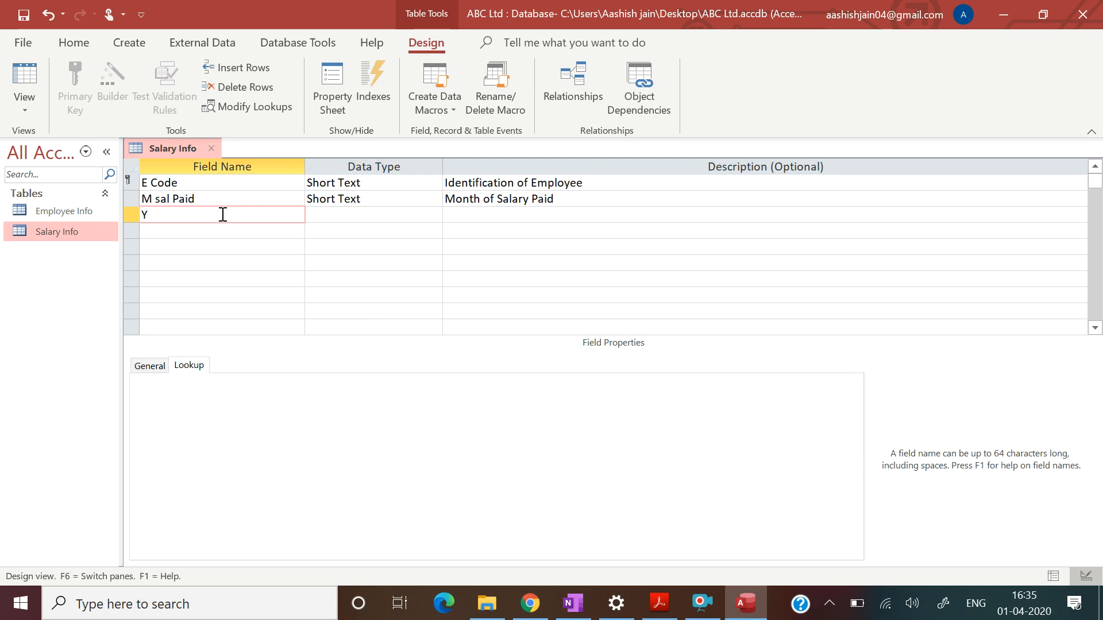
{"action": "type", "text": " sal Paid"}
{"action": "key", "text": "Tab"}
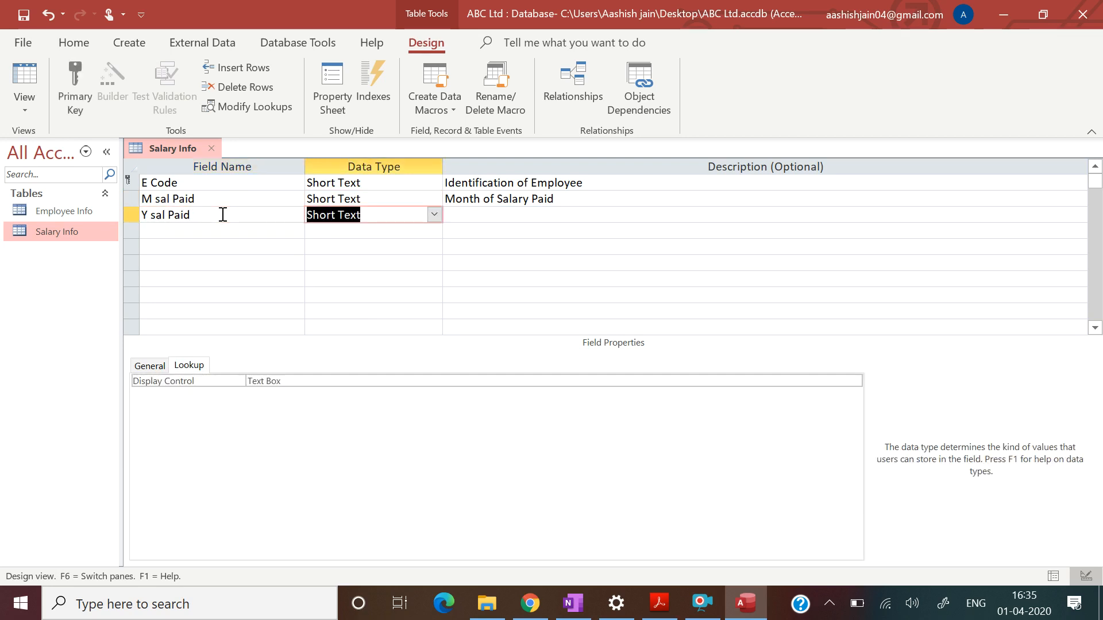
Step: Keep Short Text for Y sal Paid and describe the field as Year of Salary Paid
{"action": "key", "text": "Tab"}
{"action": "type", "text": "Ya"}
{"action": "key", "text": "BackSpace"}
{"action": "type", "text": "ear of Sala"}
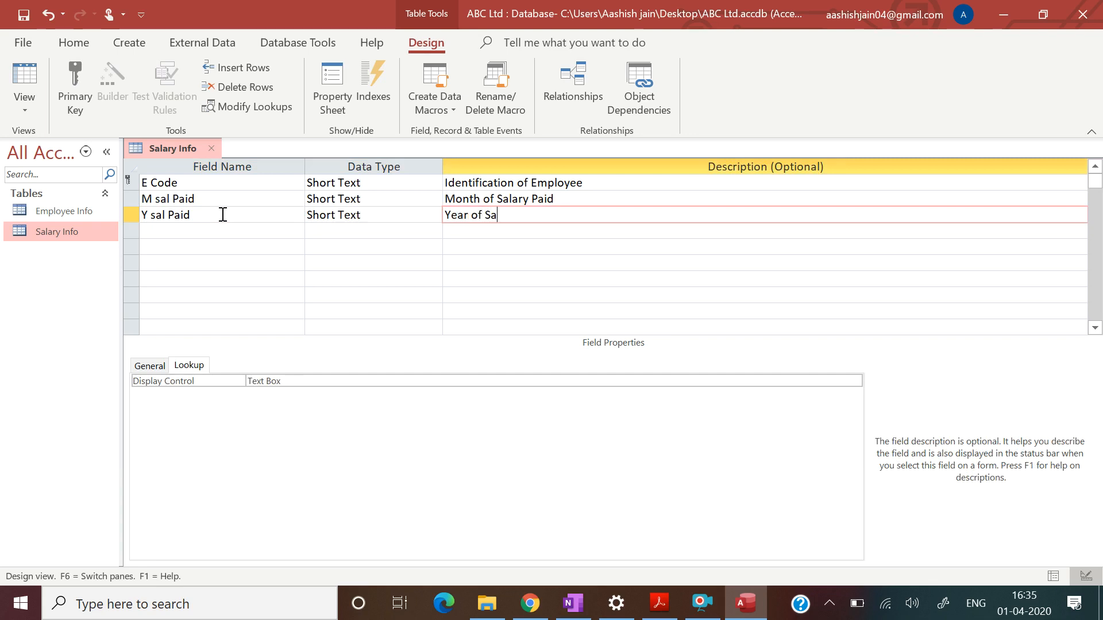
{"action": "key", "text": "BackSpace"}
{"action": "key", "text": "Caps_Lock"}
{"action": "key", "text": "Caps_Lock"}
{"action": "key", "text": "Caps_Lock"}
{"action": "key", "text": "Caps_Lock"}
{"action": "type", "text": "ry"}
{"action": "key", "text": "Caps_Lock"}
{"action": "key", "text": "Caps_Lock"}
{"action": "type", "text": "Paid"}
{"action": "key", "text": "Return"}
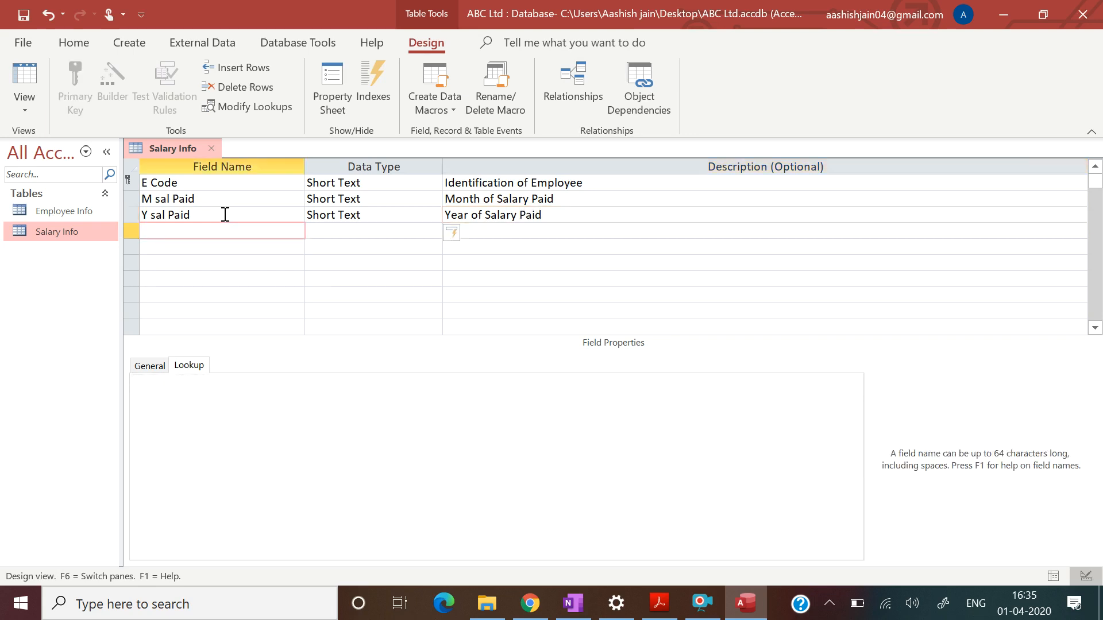
Step: Check the year values in the exercise PDF and start a Lookup Wizard for Y sal Paid using self-typed values
{"action": "left_click", "coordinate": [367, 216]}
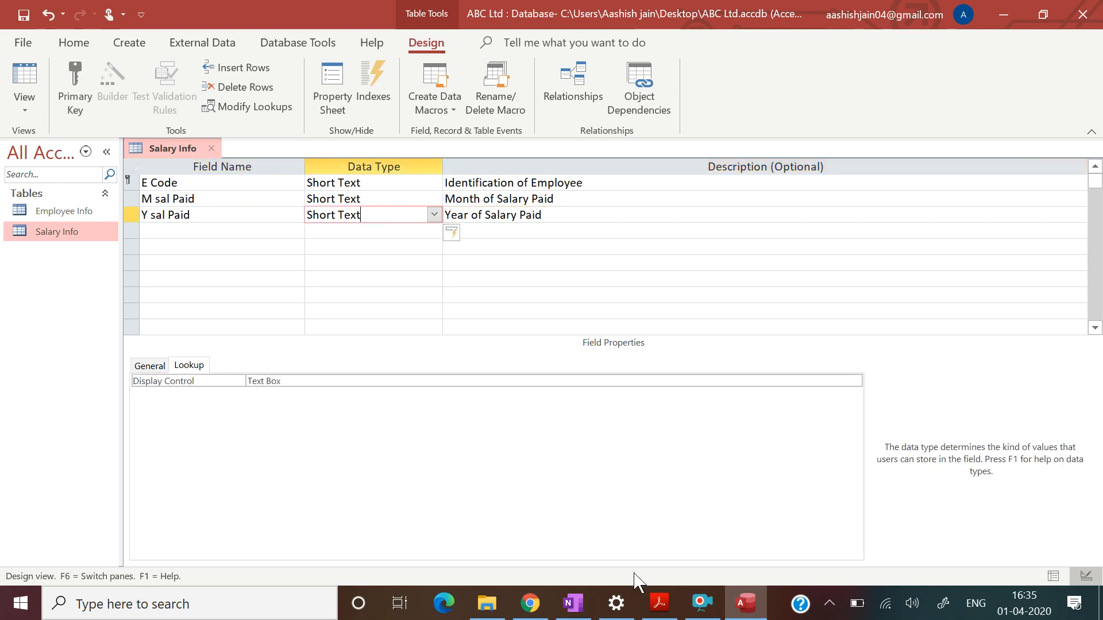
{"action": "left_click", "coordinate": [659, 603]}
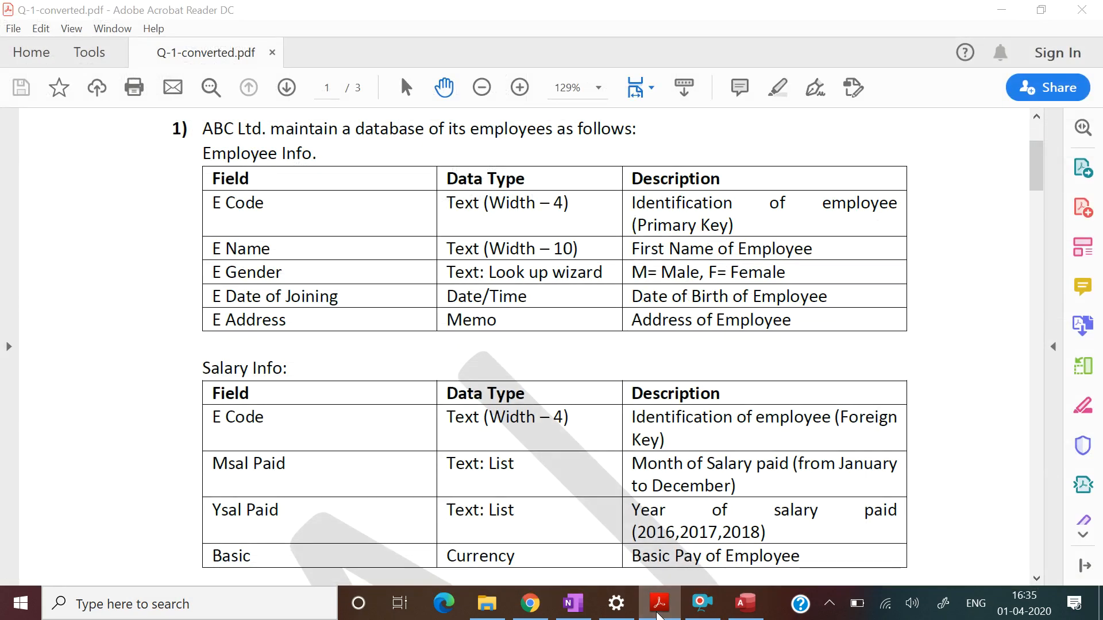
{"action": "left_click", "coordinate": [658, 609]}
{"action": "left_click", "coordinate": [435, 215]}
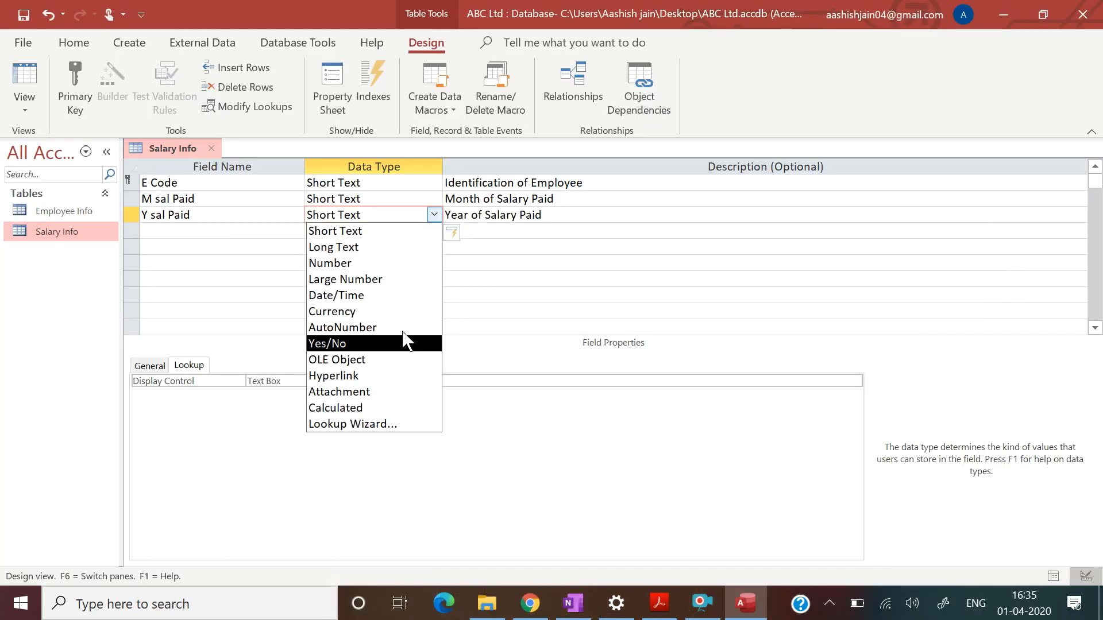
{"action": "left_click", "coordinate": [386, 425]}
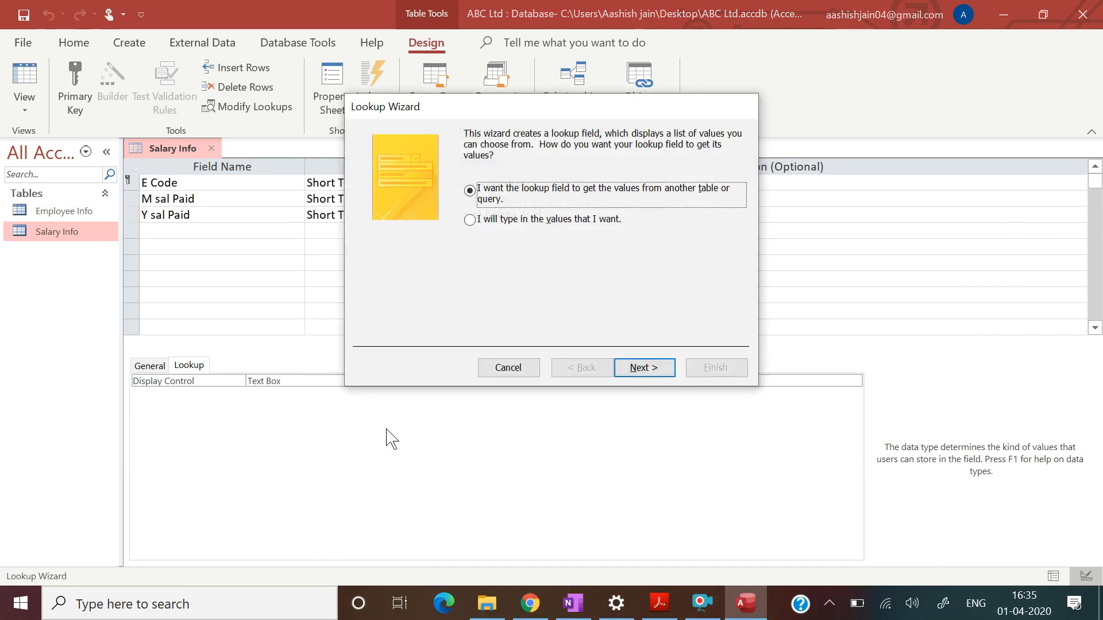
{"action": "left_click", "coordinate": [470, 220]}
{"action": "left_click", "coordinate": [643, 367]}
Step: Enter 2016, 2017 and 2018 as the lookup values for Y sal Paid and finish the wizard with the default label
{"action": "left_click", "coordinate": [415, 238]}
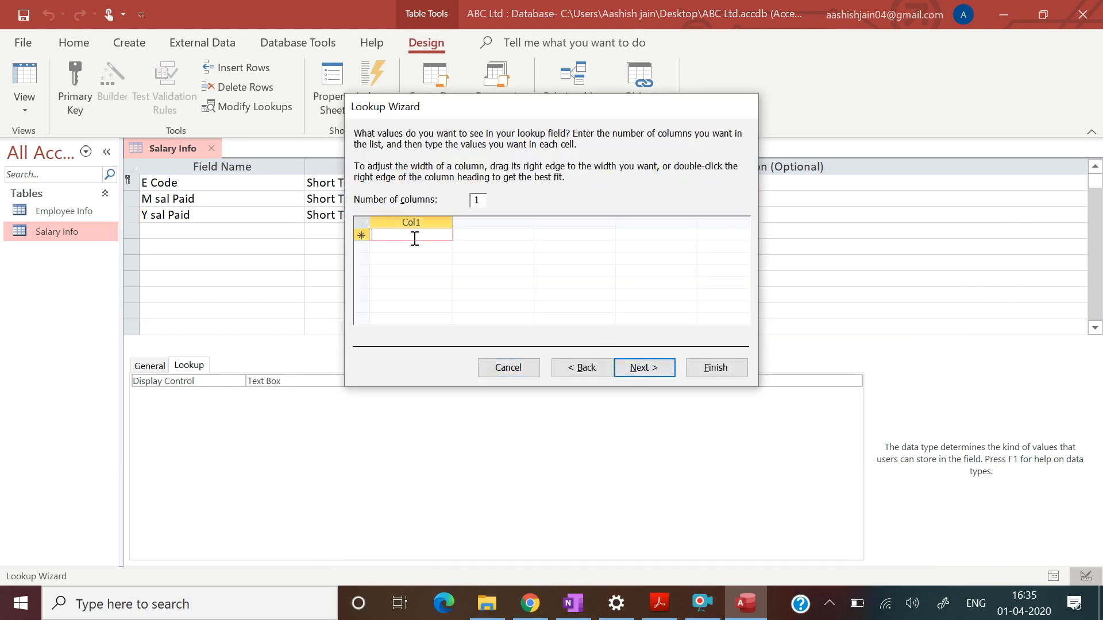
{"action": "type", "text": "2016"}
{"action": "key", "text": "Down"}
{"action": "type", "text": "2017"}
{"action": "key", "text": "Down"}
{"action": "type", "text": "2018"}
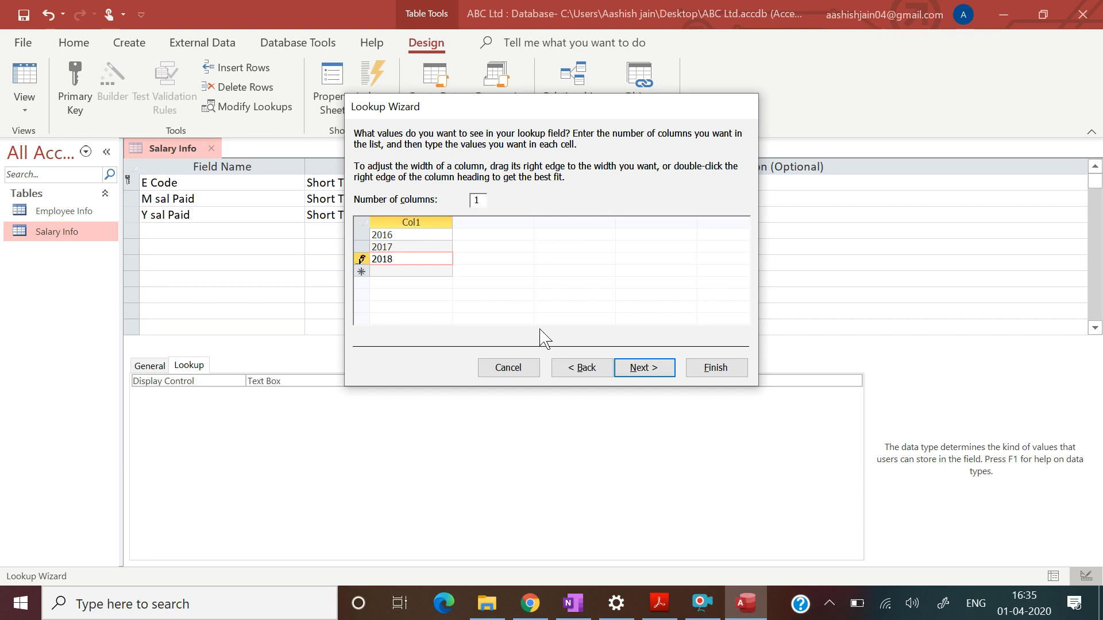
{"action": "left_click", "coordinate": [639, 368]}
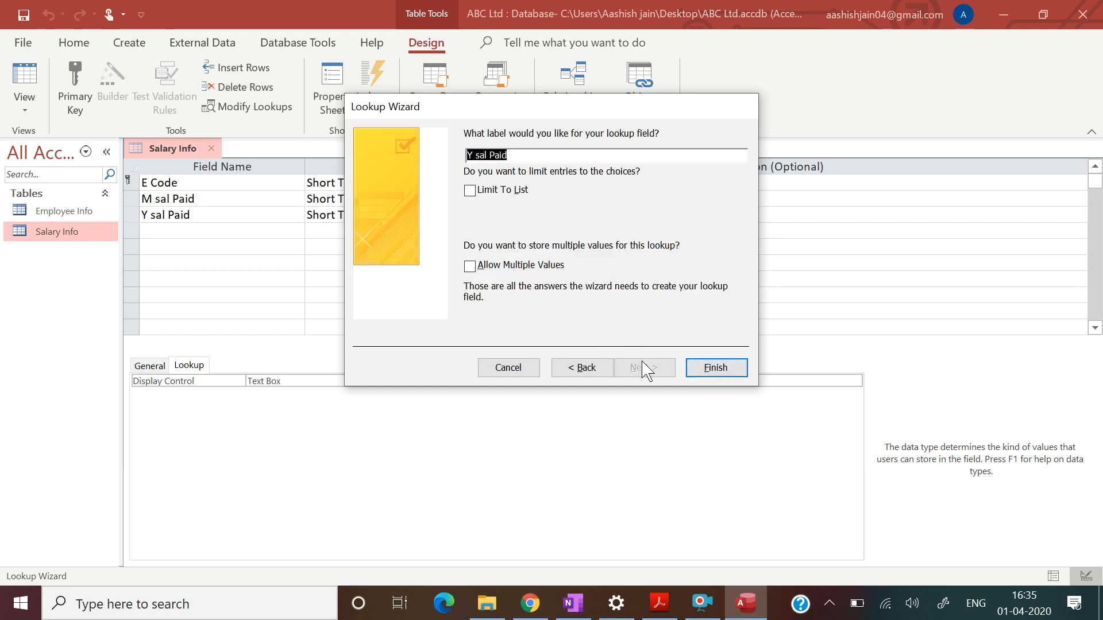
{"action": "left_click", "coordinate": [714, 370]}
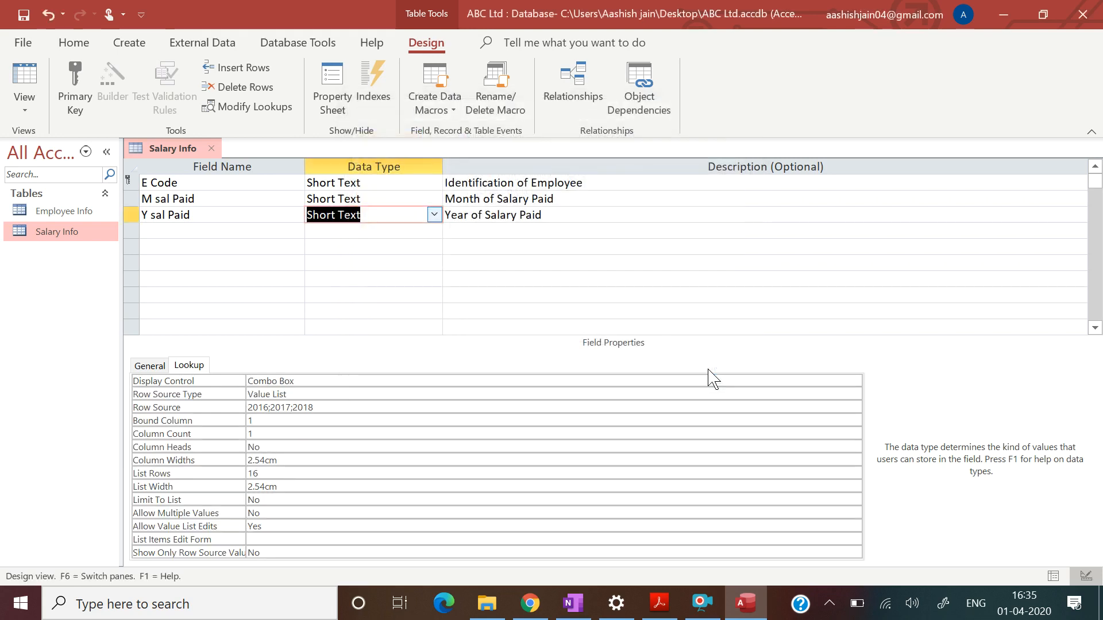
Step: Check the next field in the exercise PDF and add a fourth field named Basic with the Currency data type
{"action": "left_click", "coordinate": [204, 231]}
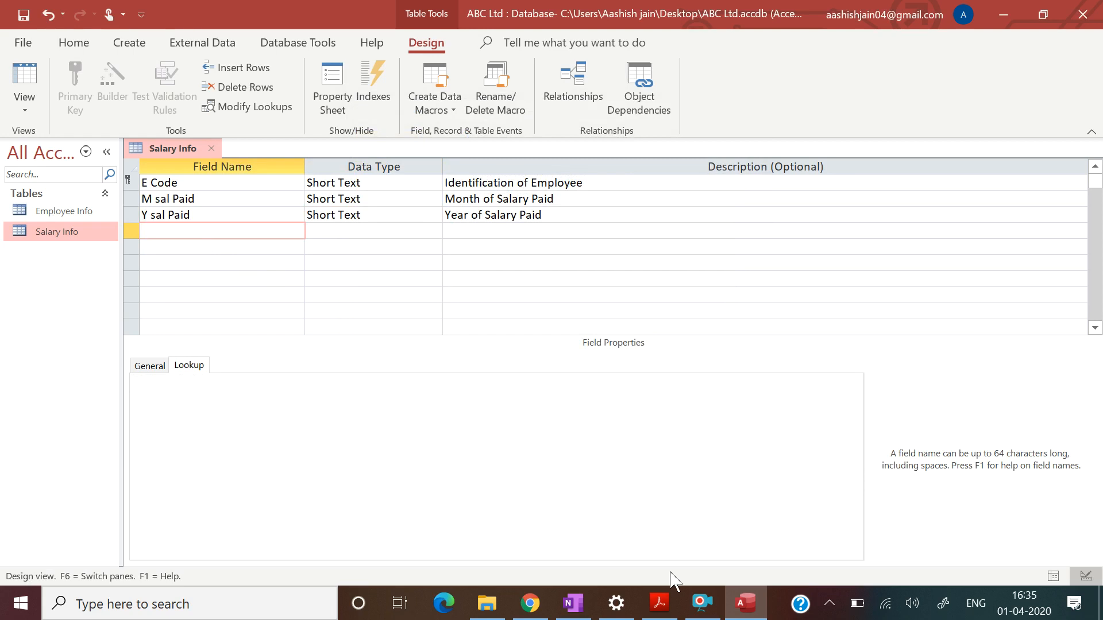
{"action": "left_click", "coordinate": [661, 607]}
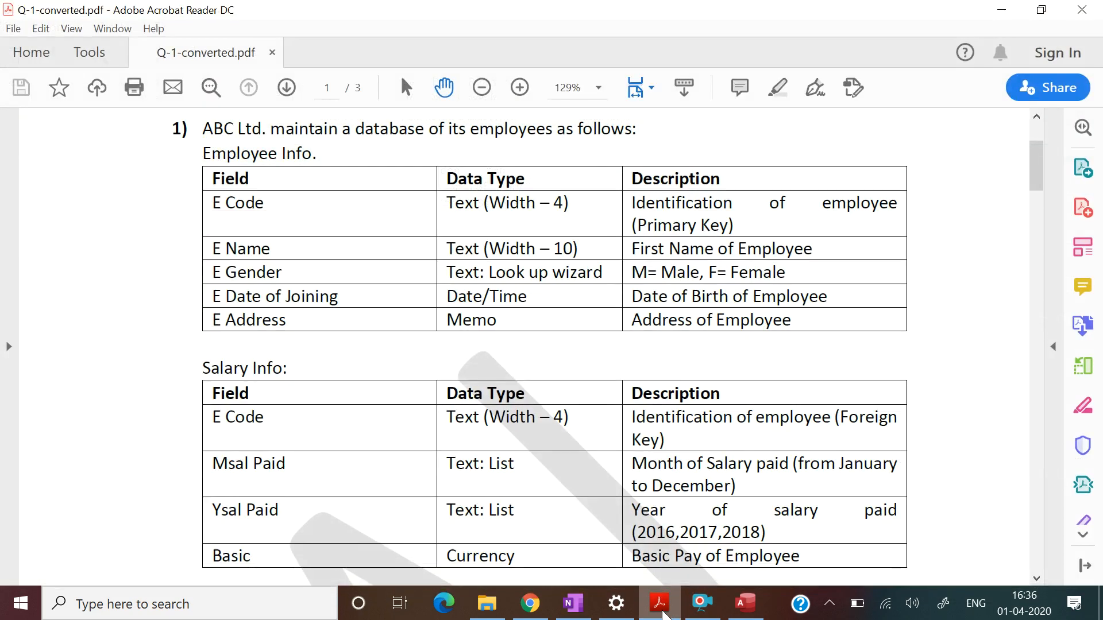
{"action": "left_click", "coordinate": [660, 609]}
{"action": "type", "text": "Basi"}
{"action": "key", "text": "BackSpace"}
{"action": "key", "text": "BackSpace"}
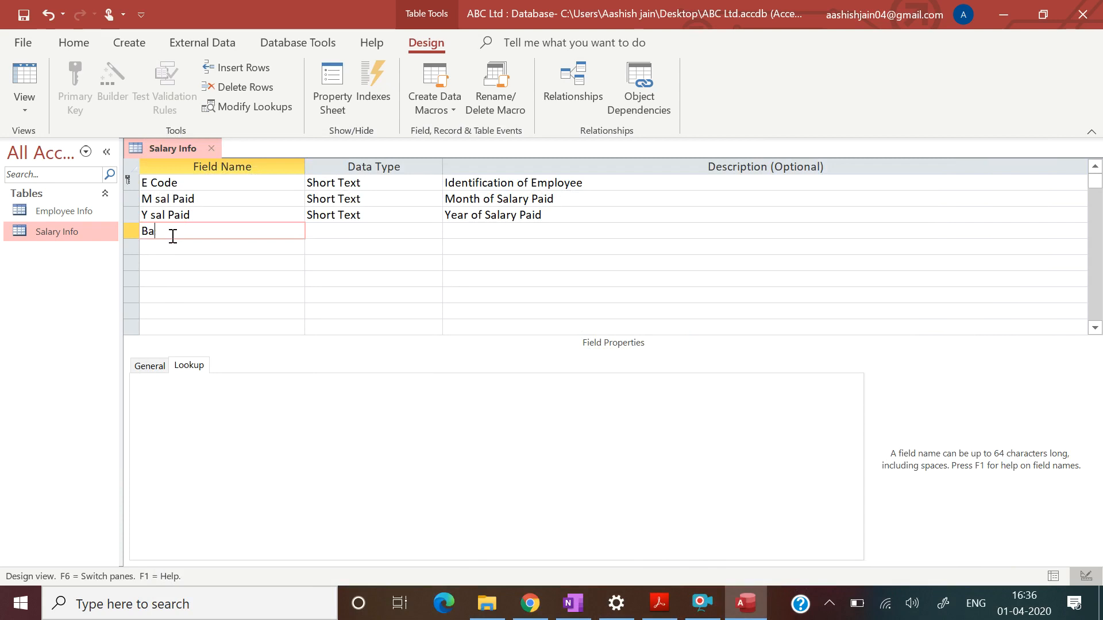
{"action": "type", "text": "sic"}
{"action": "key", "text": "Tab"}
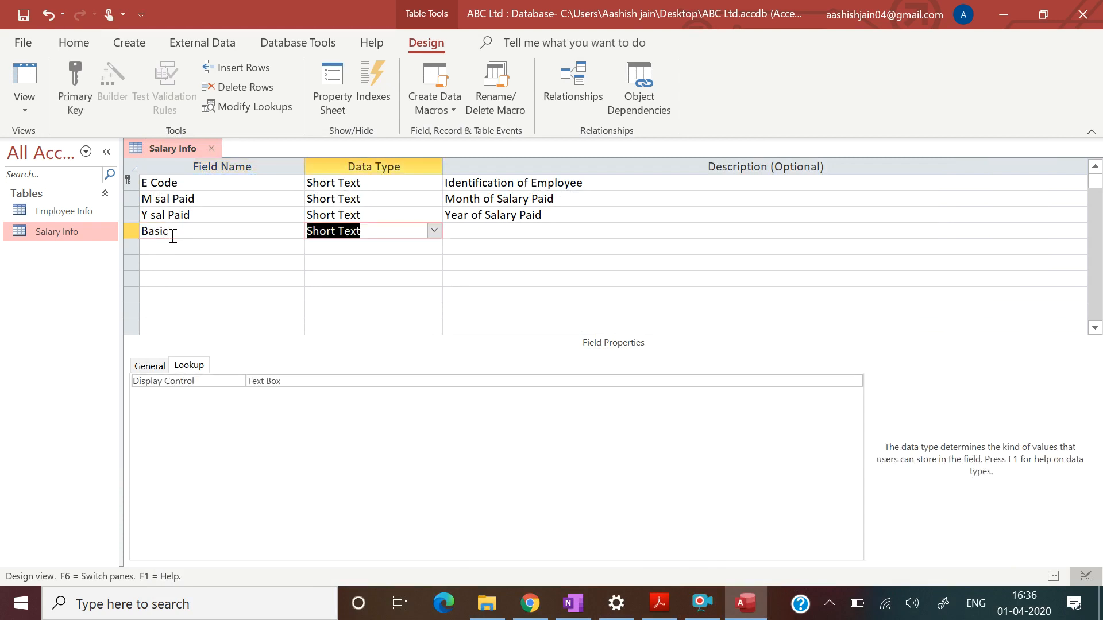
{"action": "left_click", "coordinate": [435, 232]}
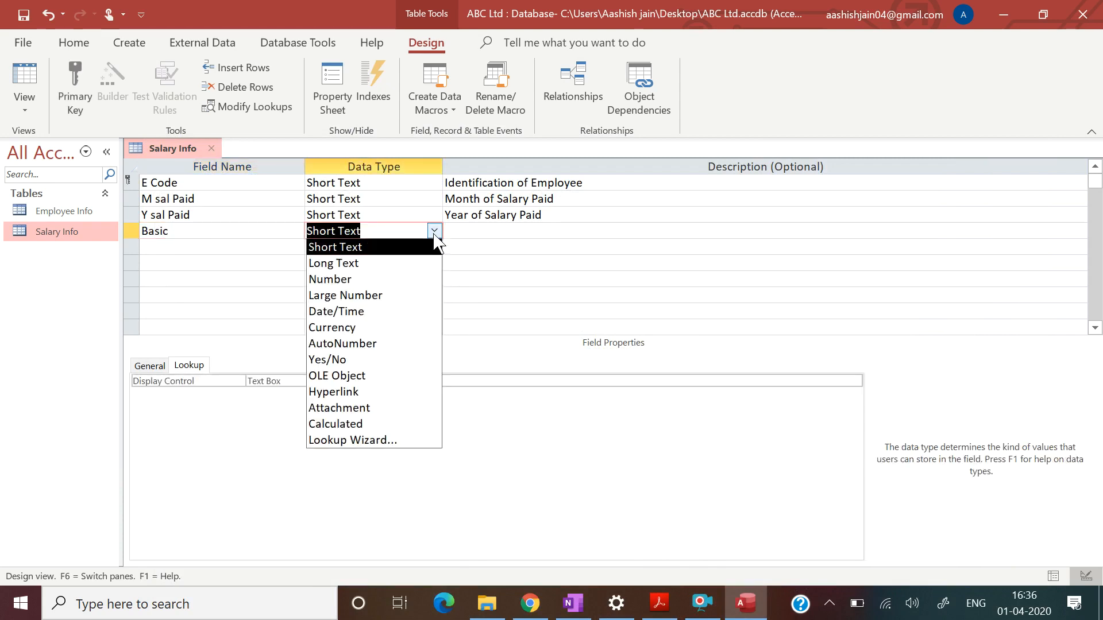
{"action": "left_click", "coordinate": [382, 327]}
Step: Enter "Basic saalry of Employee" as the description of the Basic field
{"action": "left_click", "coordinate": [476, 229]}
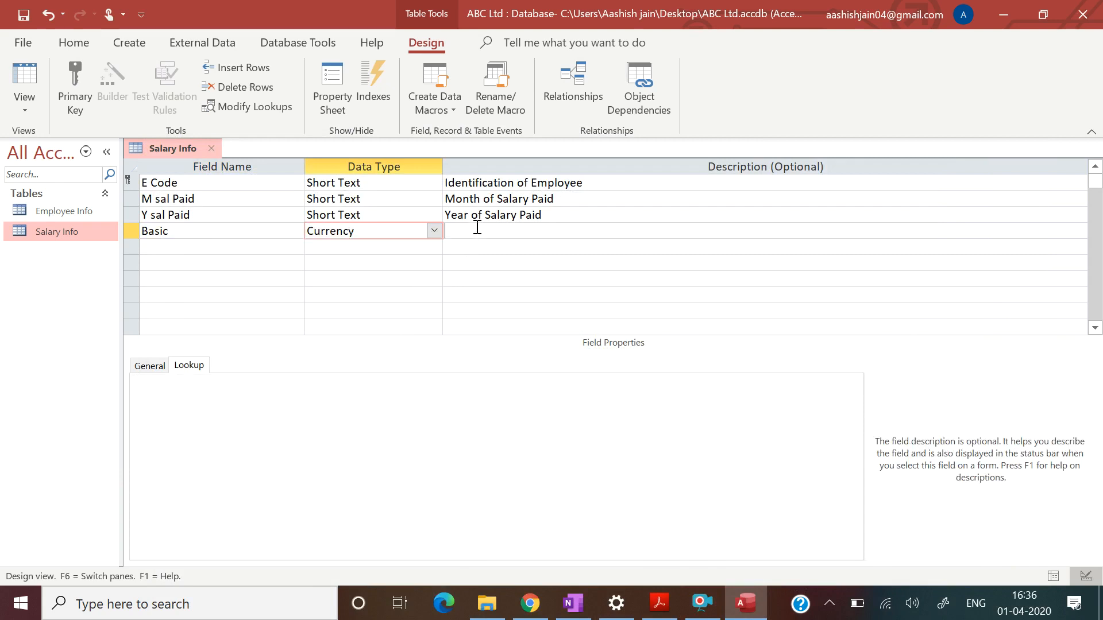
{"action": "type", "text": "Basic "}
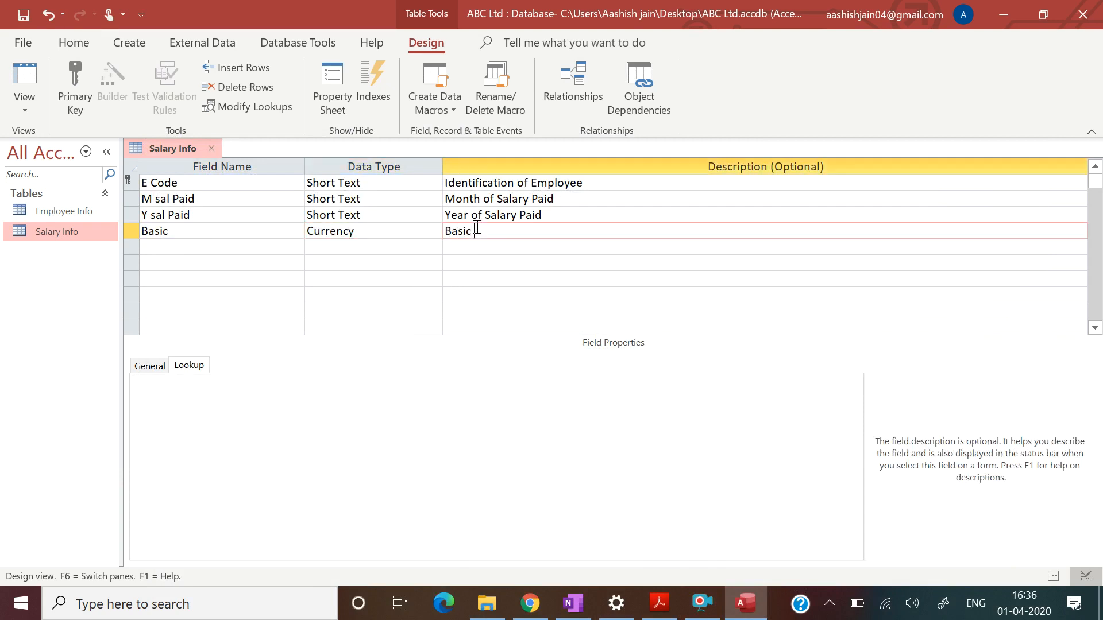
{"action": "type", "text": "saalry of"}
{"action": "key", "text": "Caps_Lock"}
{"action": "type", "text": "E"}
{"action": "key", "text": "Caps_Lock"}
{"action": "type", "text": "mployee"}
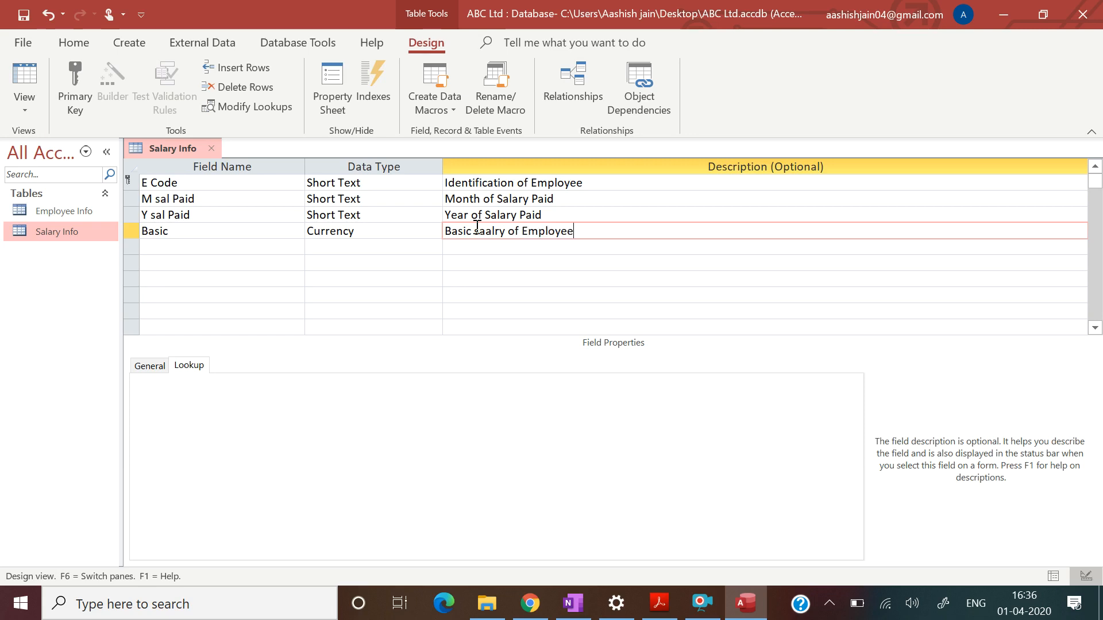
{"action": "key", "text": "Return"}
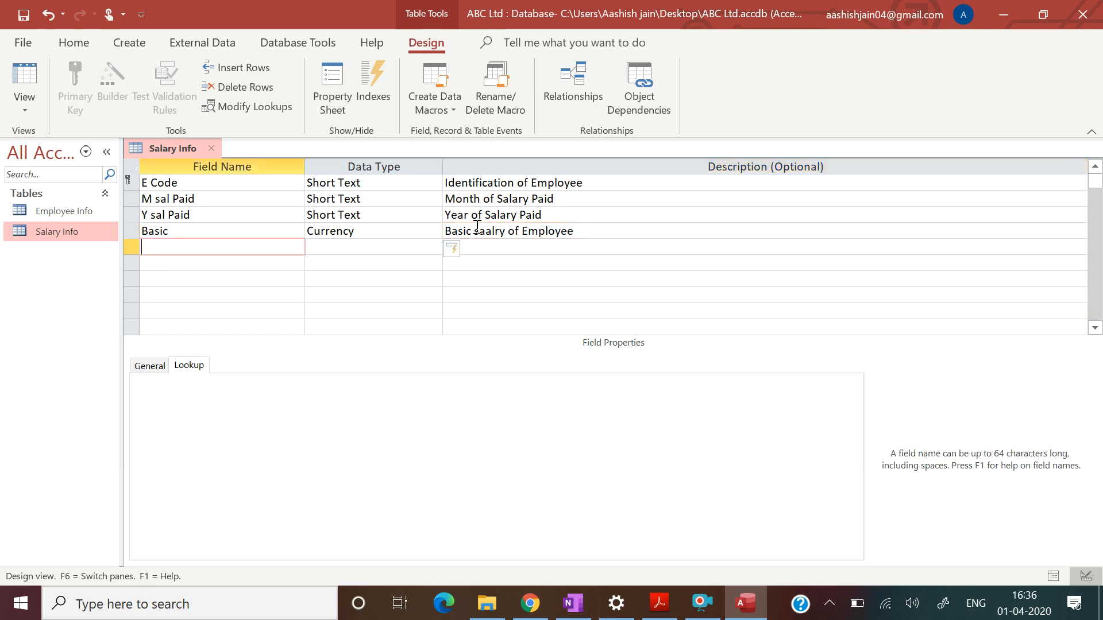
Step: Check the basic salary constraint in the exercise PDF and set the Basic field's validation rule to >=12000
{"action": "left_click", "coordinate": [658, 602]}
{"action": "left_click_drag", "start_coordinate": [1027, 170], "coordinate": [1029, 205]}
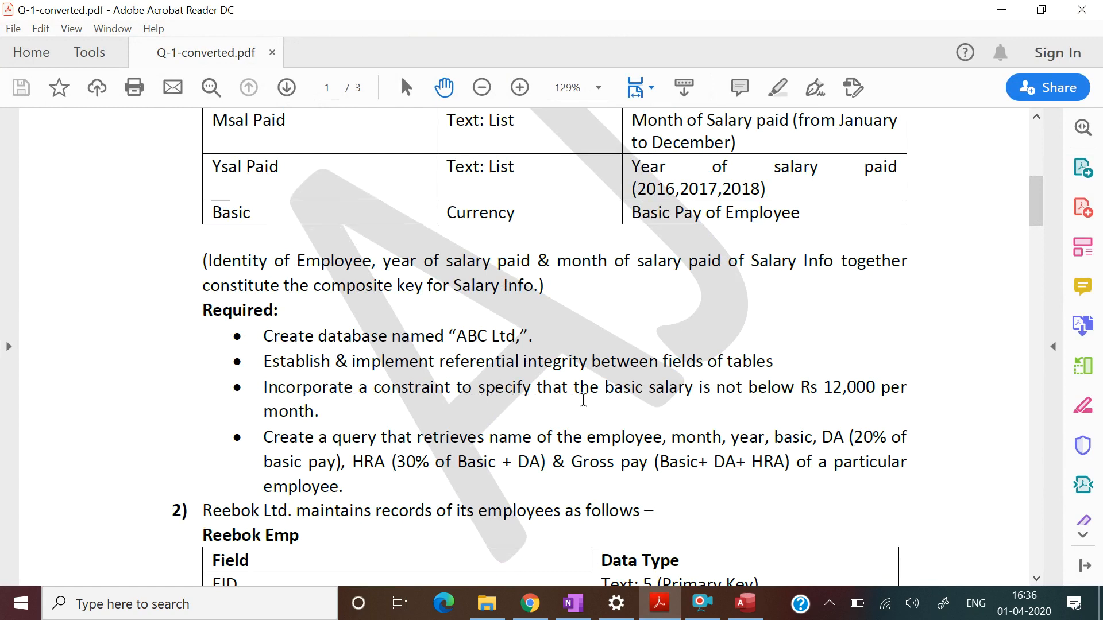
{"action": "left_click", "coordinate": [661, 613]}
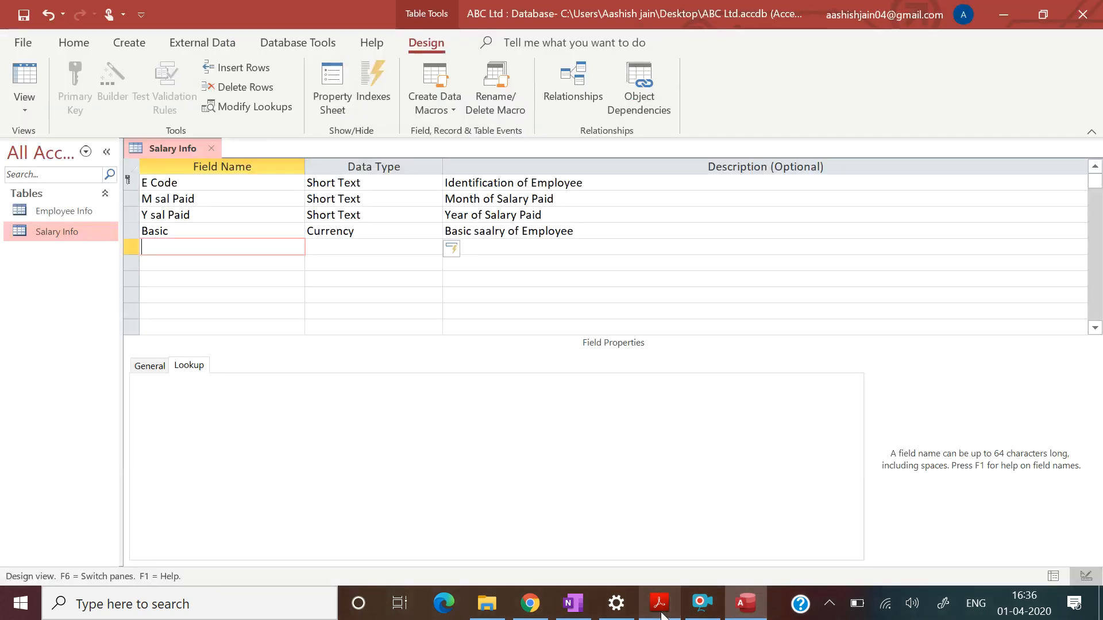
{"action": "left_click", "coordinate": [402, 233]}
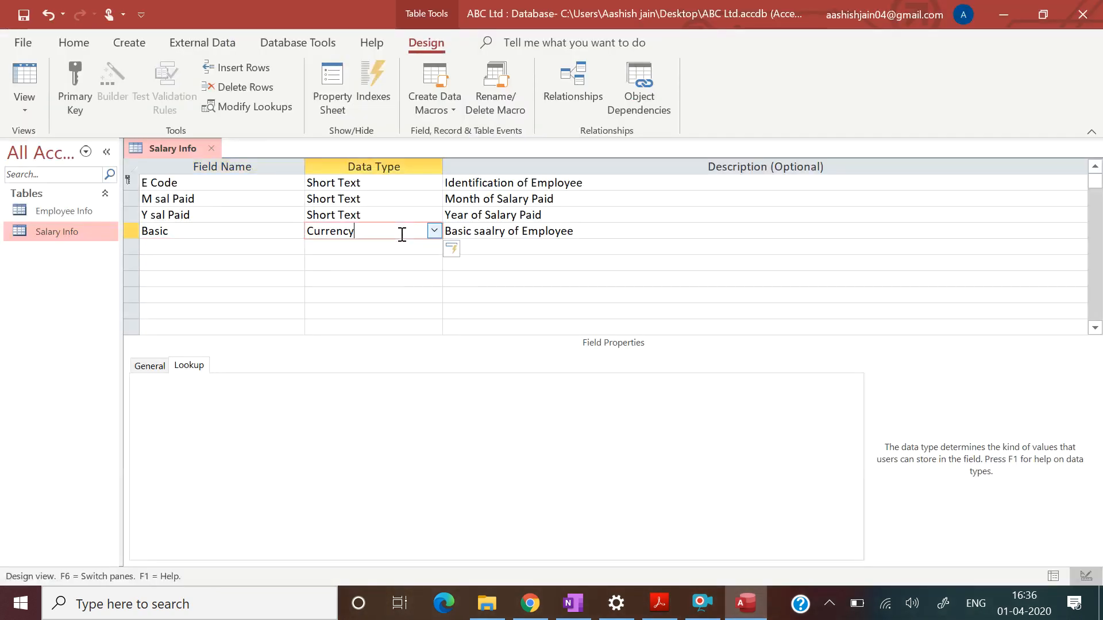
{"action": "left_click", "coordinate": [154, 362]}
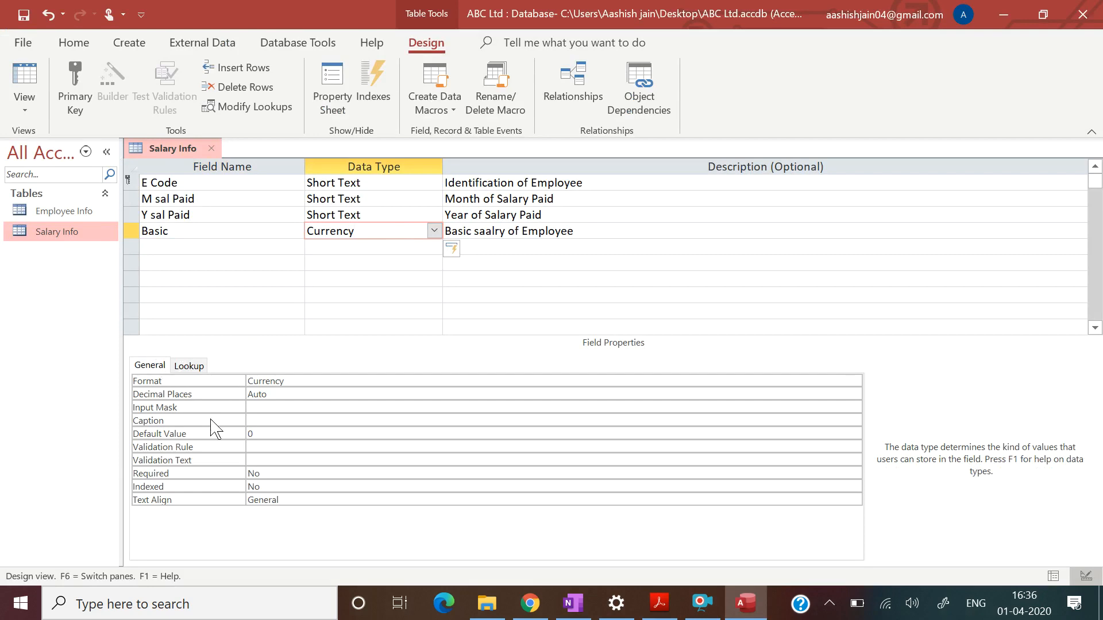
{"action": "left_click", "coordinate": [258, 446]}
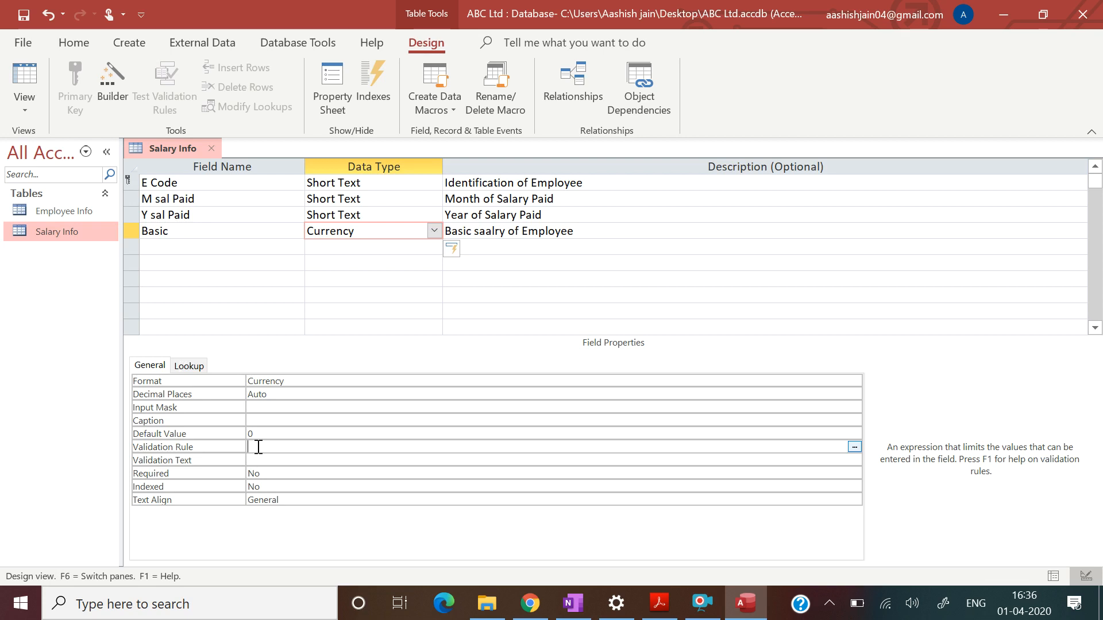
{"action": "type", "text": ">=12000"}
{"action": "key", "text": "Return"}
Step: Set Basic's validation text to "Basic should not be less than 12000" and recheck the exercise PDF
{"action": "type", "text": "Basic sh"}
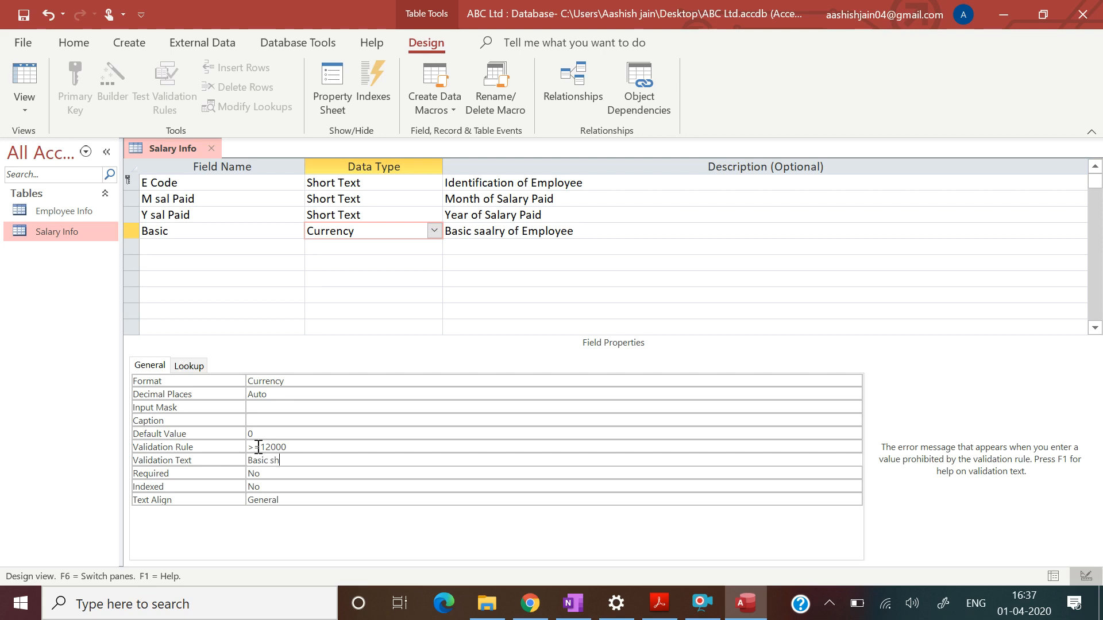
{"action": "type", "text": "ould not be less than 12000"}
{"action": "key", "text": "Tab"}
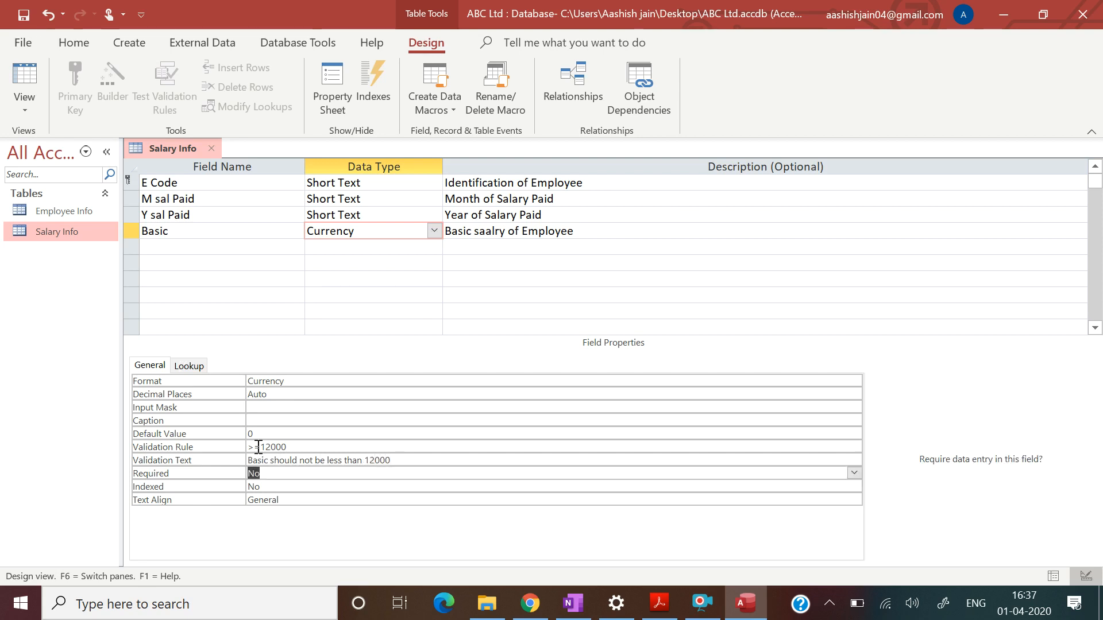
{"action": "left_click", "coordinate": [658, 603]}
{"action": "left_click", "coordinate": [658, 603]}
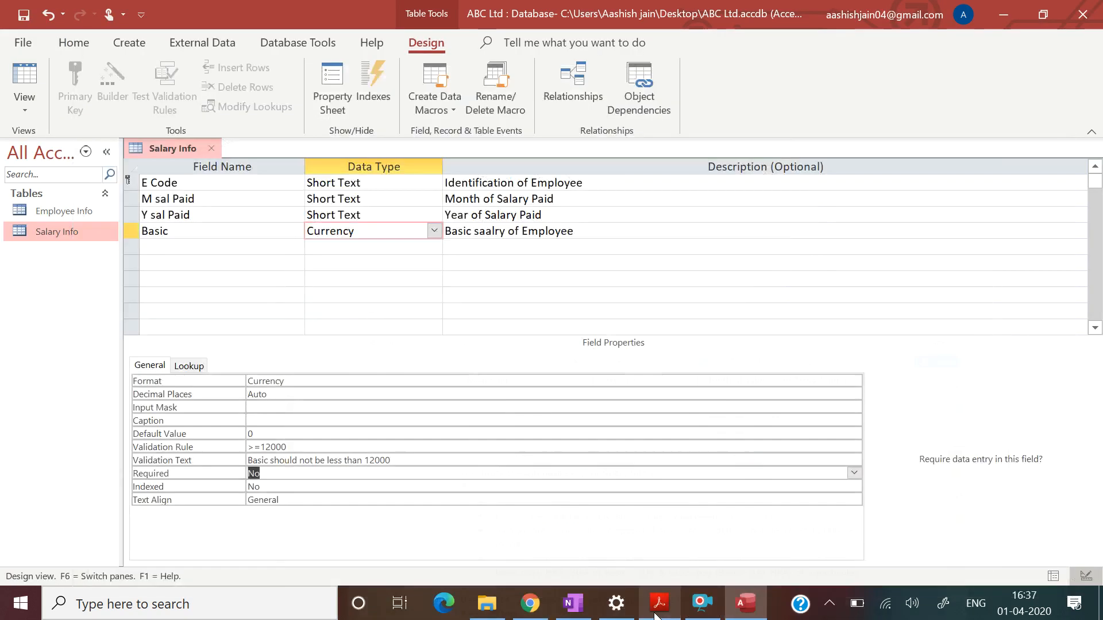
Step: Check the composite key requirement in the exercise PDF and remove the primary key from the Salary Info table's E Code field
{"action": "left_click", "coordinate": [372, 392]}
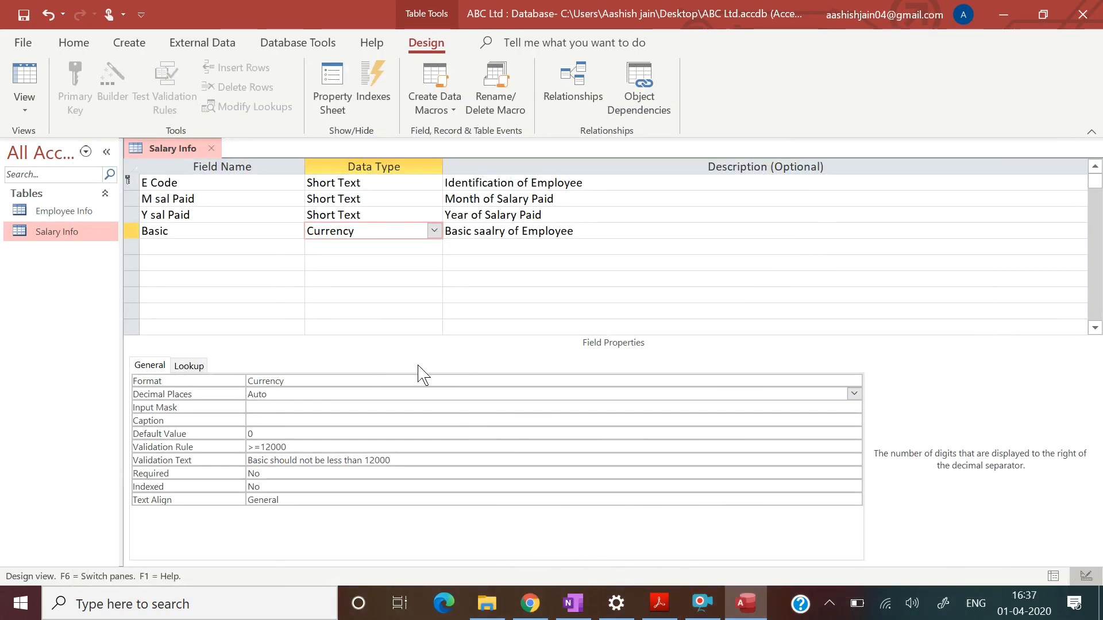
{"action": "left_click", "coordinate": [658, 603]}
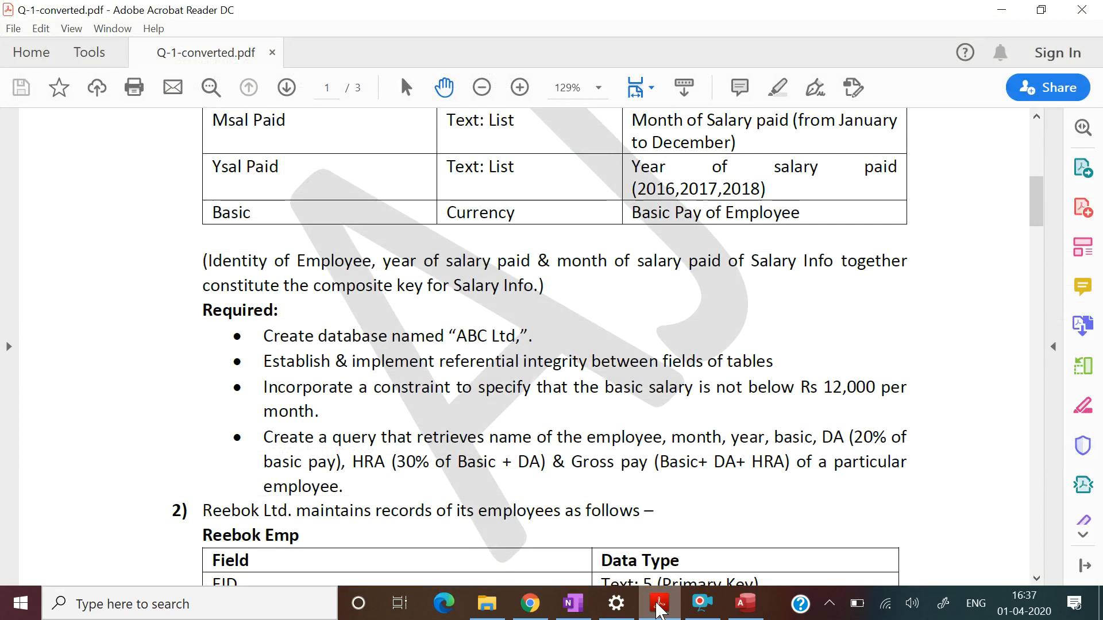
{"action": "left_click_drag", "start_coordinate": [1037, 208], "coordinate": [1037, 199]}
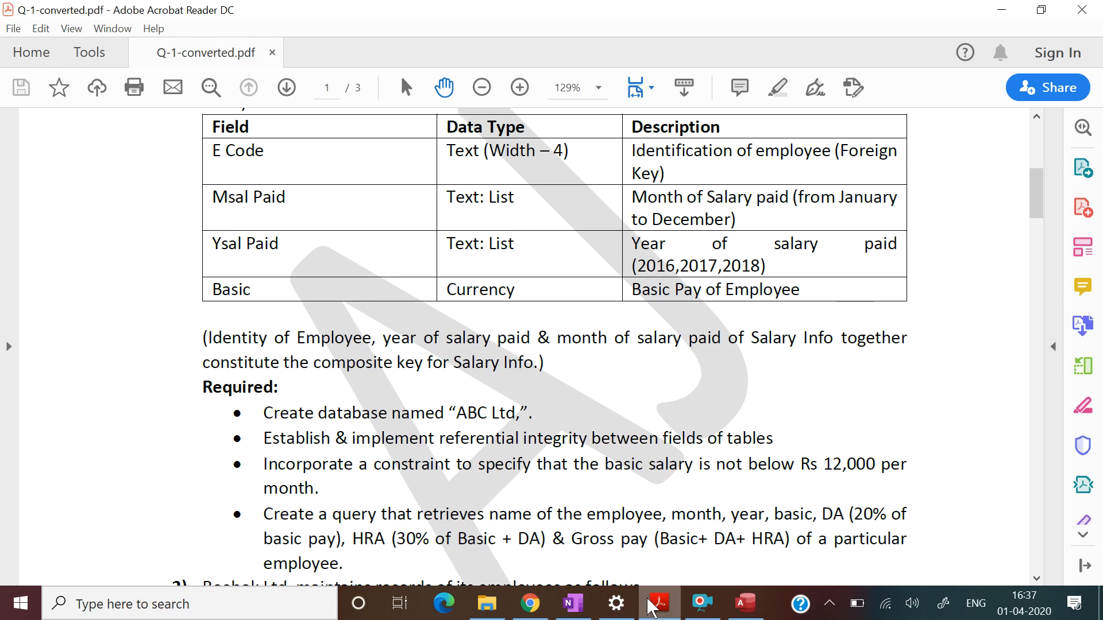
{"action": "mouse_move", "coordinate": [652, 608]}
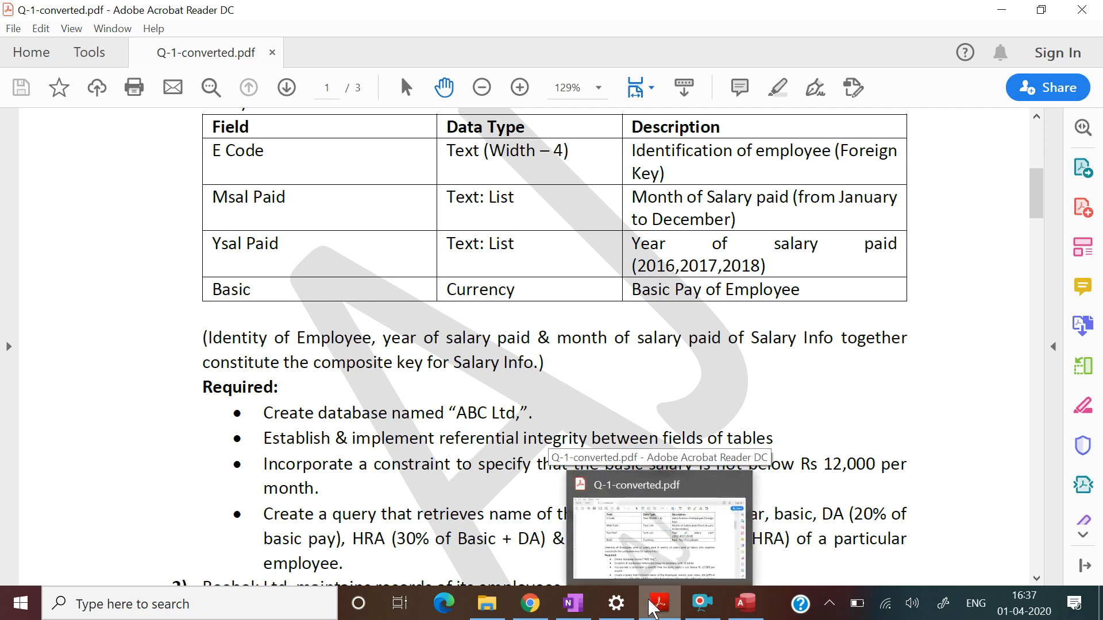
{"action": "left_click", "coordinate": [742, 605]}
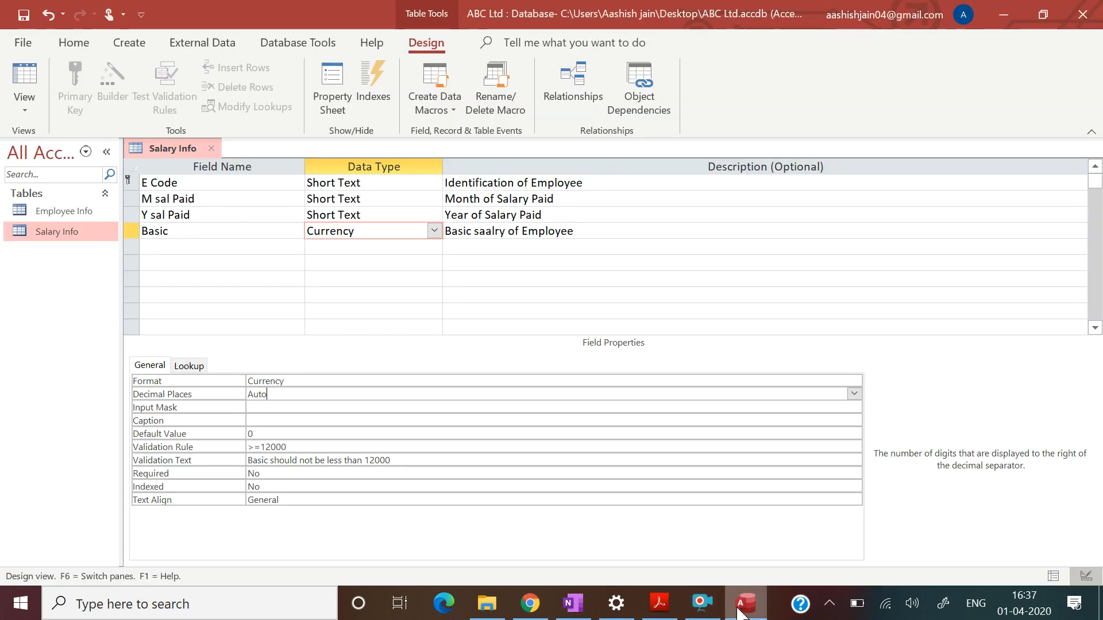
{"action": "left_click", "coordinate": [207, 186]}
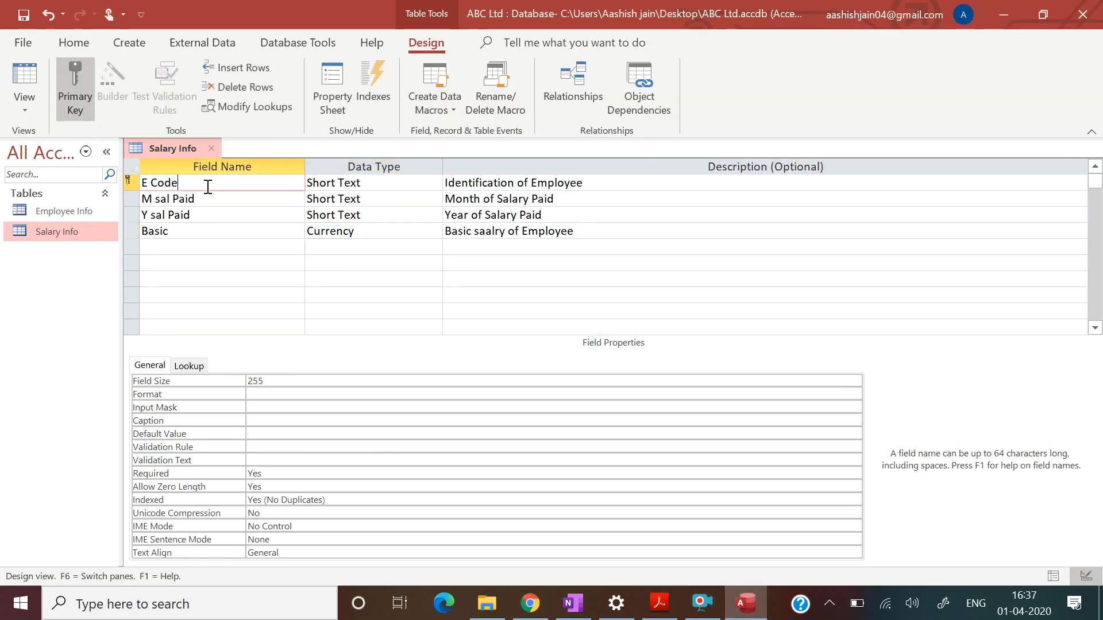
{"action": "left_click", "coordinate": [132, 185]}
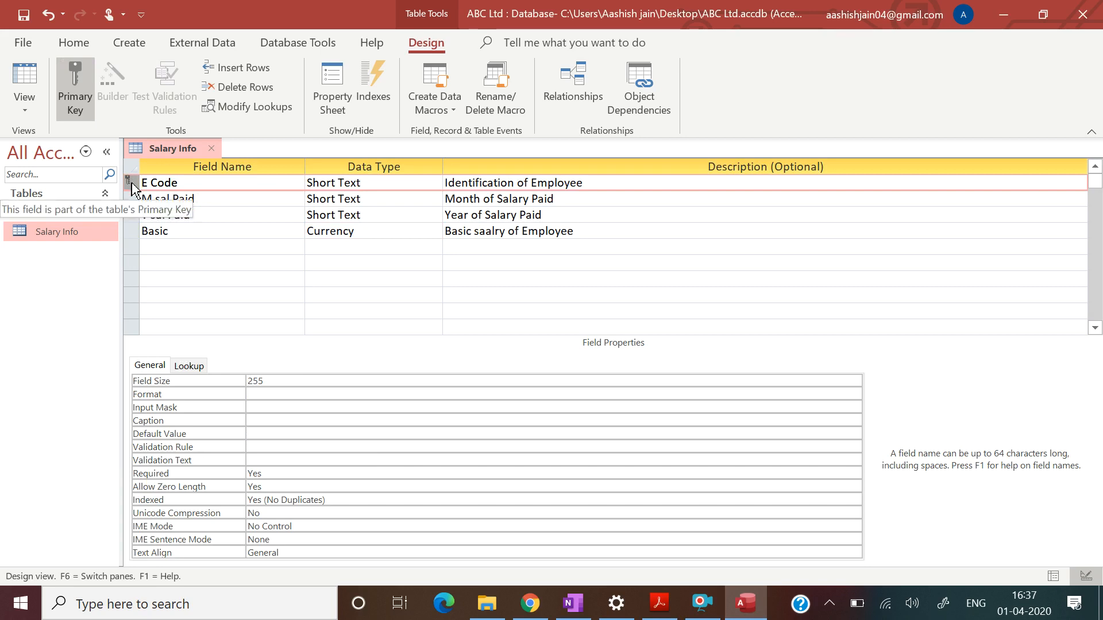
{"action": "right_click", "coordinate": [132, 187]}
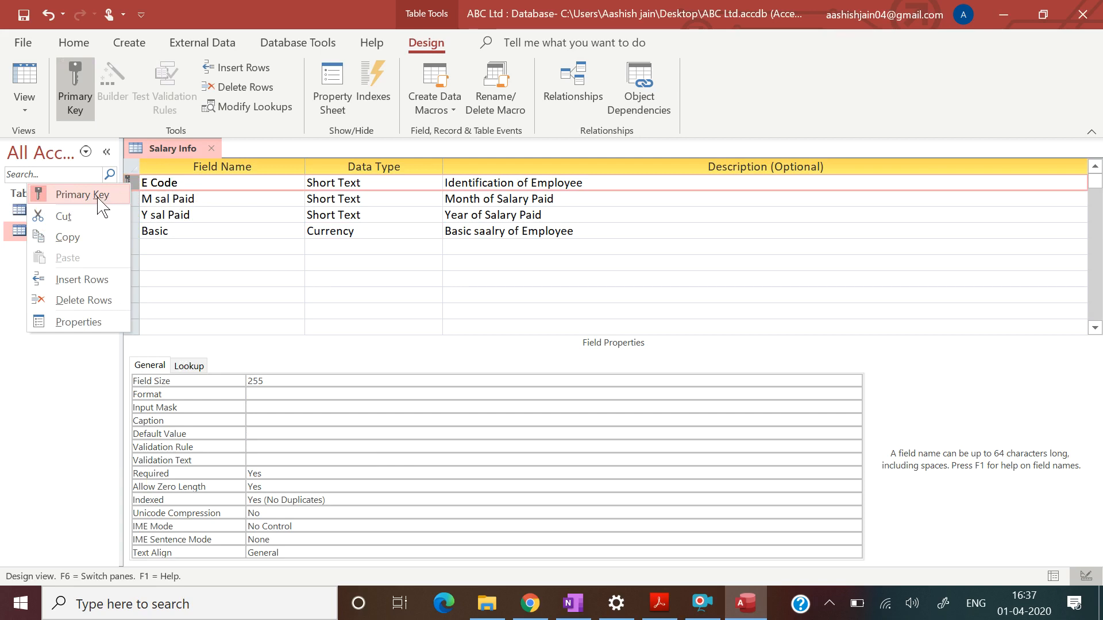
{"action": "left_click", "coordinate": [98, 199]}
{"action": "left_click", "coordinate": [332, 262]}
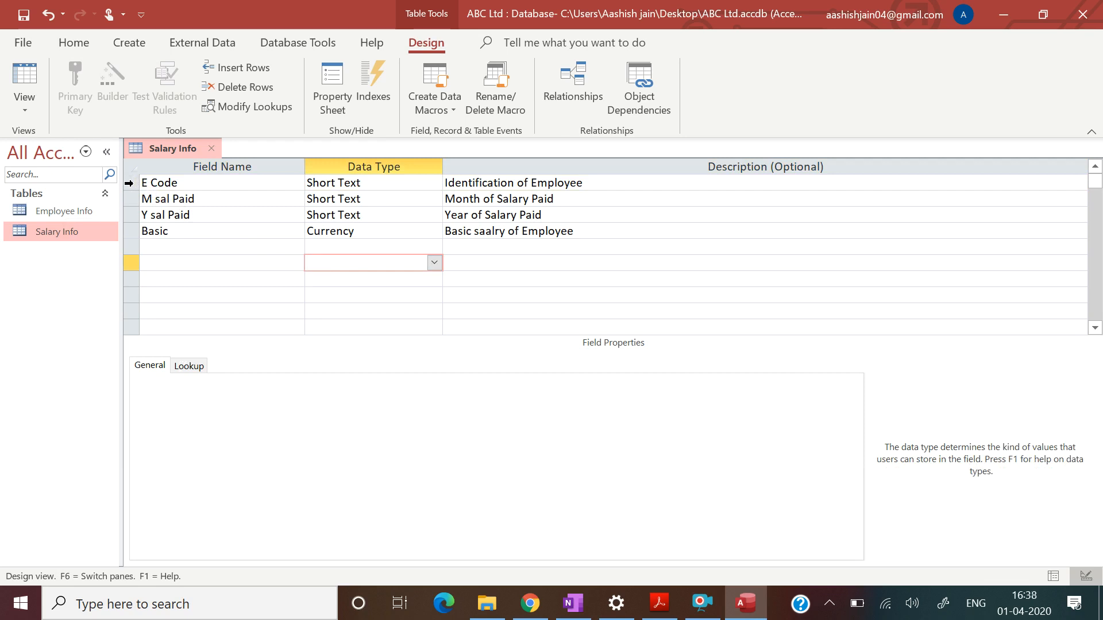
Step: Open the Salary Info table's indexes and clear the index names M sal Paid and Y sal Paid
{"action": "left_click", "coordinate": [129, 183]}
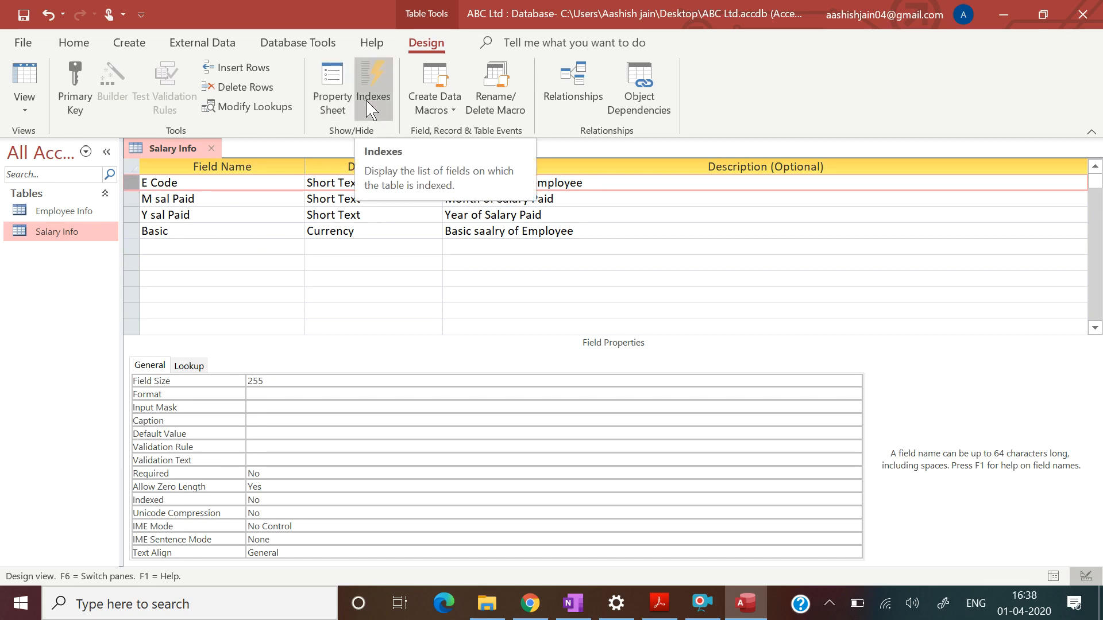
{"action": "left_click", "coordinate": [373, 80]}
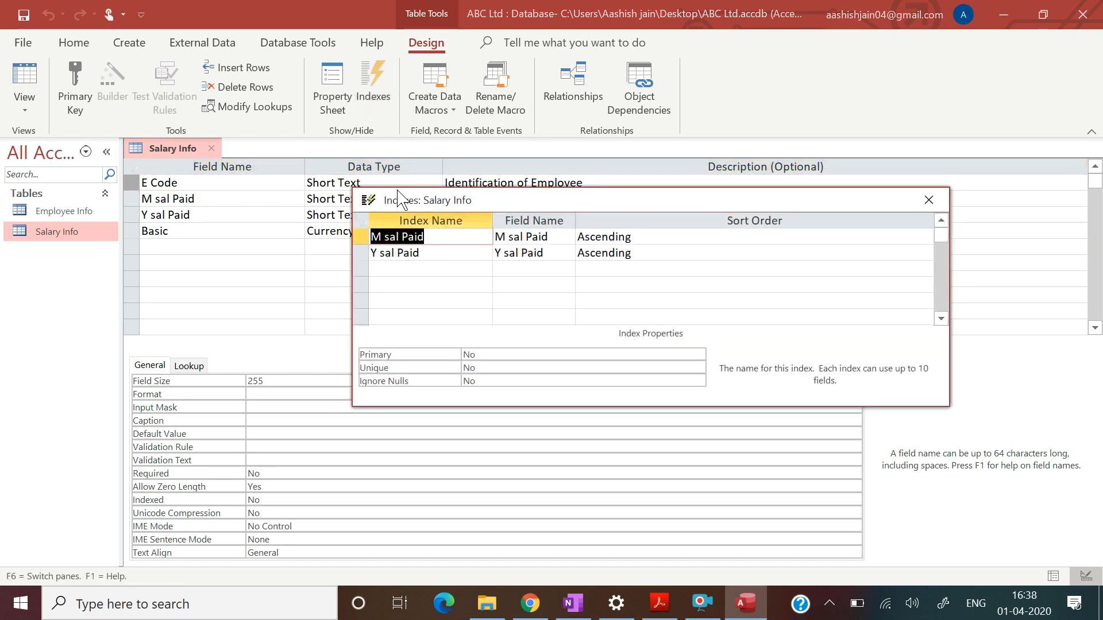
{"action": "key", "text": "BackSpace"}
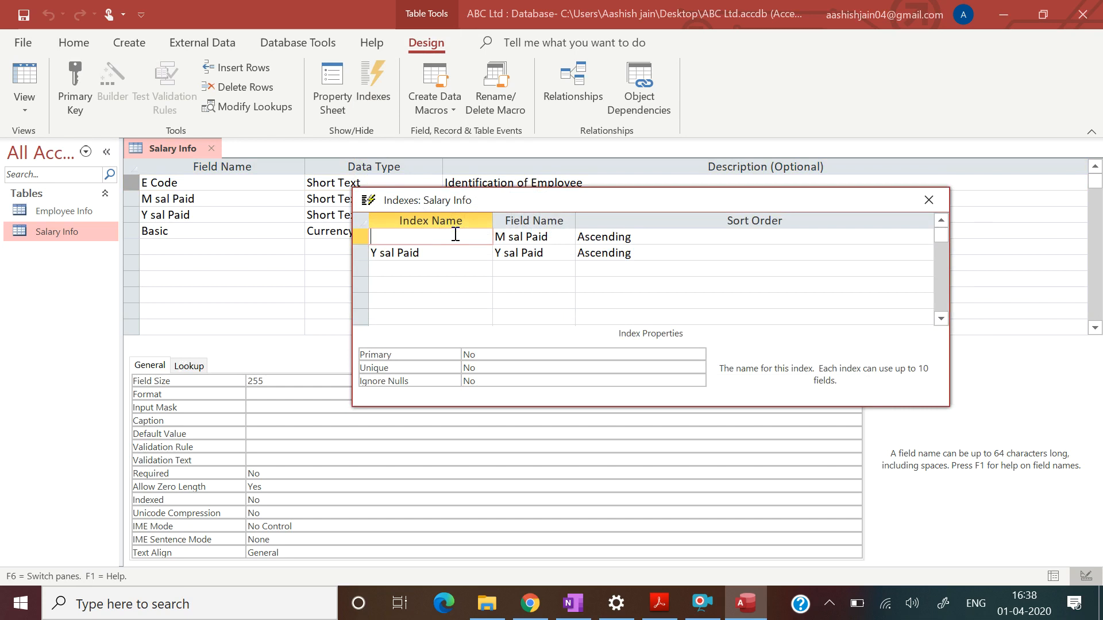
{"action": "left_click", "coordinate": [453, 251]}
{"action": "key", "text": "BackSpace"}
{"action": "key", "text": "BackSpace"}
{"action": "key", "text": "BackSpace"}
{"action": "key", "text": "BackSpace"}
{"action": "key", "text": "BackSpace"}
{"action": "key", "text": "BackSpace"}
{"action": "key", "text": "BackSpace"}
{"action": "key", "text": "BackSpace"}
{"action": "key", "text": "BackSpace"}
{"action": "key", "text": "BackSpace"}
Step: Replace the field in the first index row with E Code
{"action": "left_click", "coordinate": [550, 237]}
{"action": "key", "text": "BackSpace"}
{"action": "key", "text": "BackSpace"}
{"action": "key", "text": "BackSpace"}
{"action": "key", "text": "BackSpace"}
{"action": "key", "text": "BackSpace"}
{"action": "key", "text": "BackSpace"}
{"action": "key", "text": "BackSpace"}
{"action": "key", "text": "BackSpace"}
{"action": "key", "text": "BackSpace"}
{"action": "key", "text": "BackSpace"}
{"action": "left_click", "coordinate": [551, 252]}
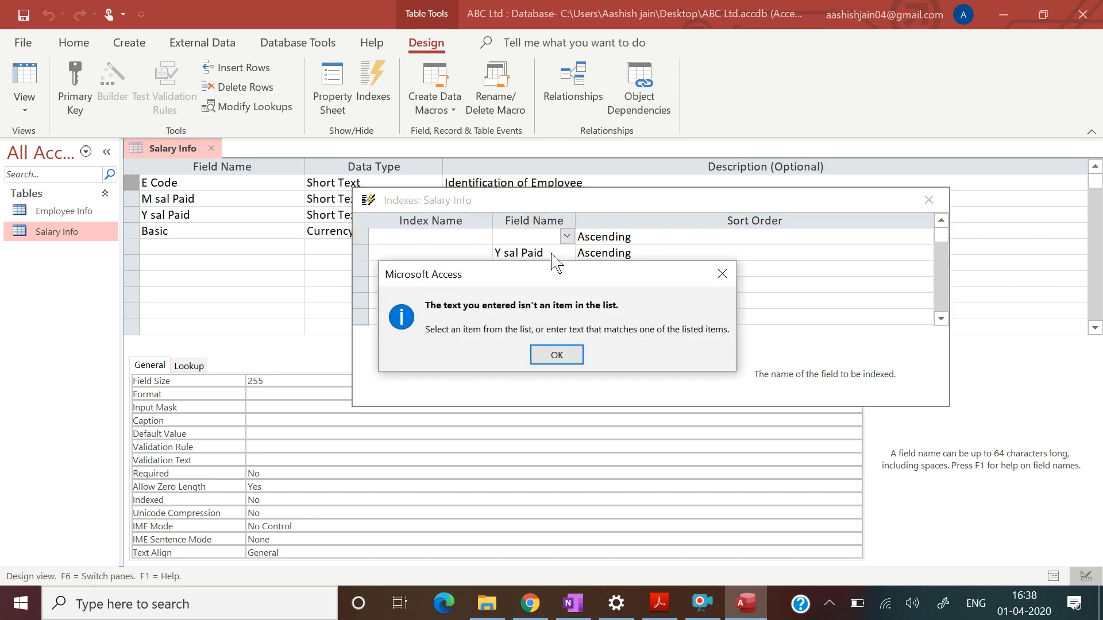
{"action": "left_click", "coordinate": [555, 353]}
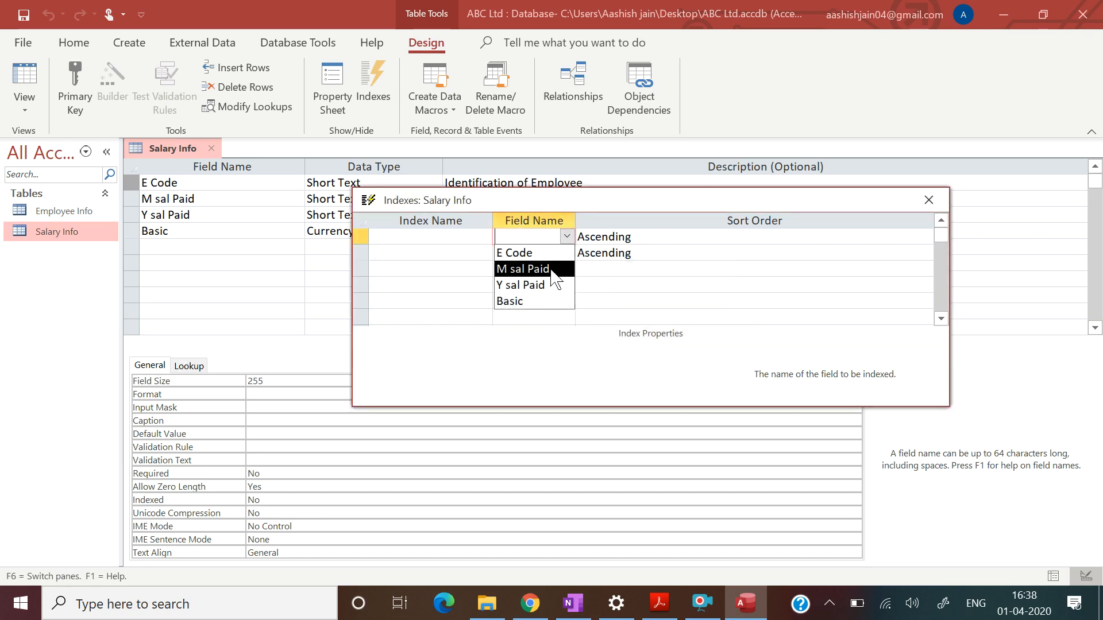
{"action": "left_click", "coordinate": [667, 234]}
{"action": "left_click", "coordinate": [555, 355]}
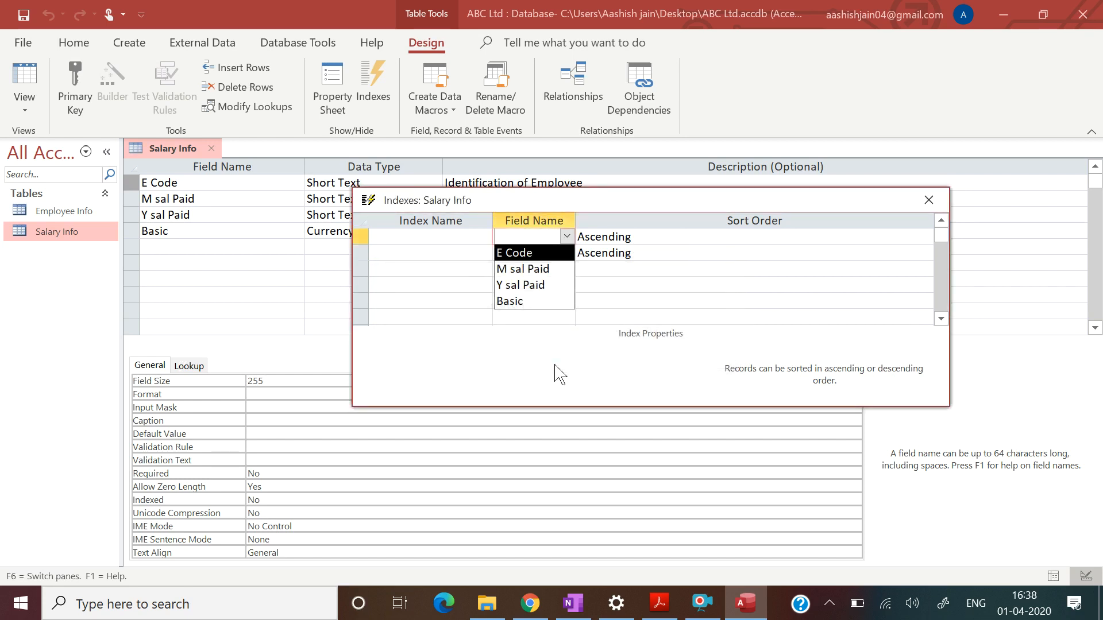
{"action": "left_click", "coordinate": [549, 255]}
Step: Set the second index row's field to M sal Paid and the third row's field to Y sal Paid
{"action": "left_click", "coordinate": [548, 253]}
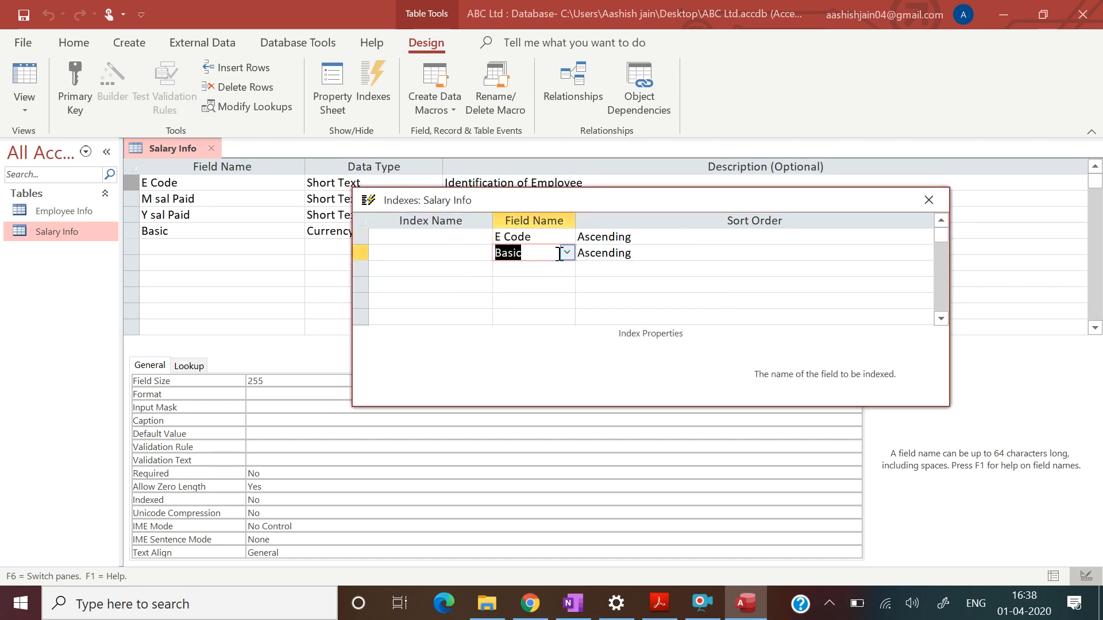
{"action": "left_click", "coordinate": [567, 252]}
{"action": "left_click", "coordinate": [548, 285]}
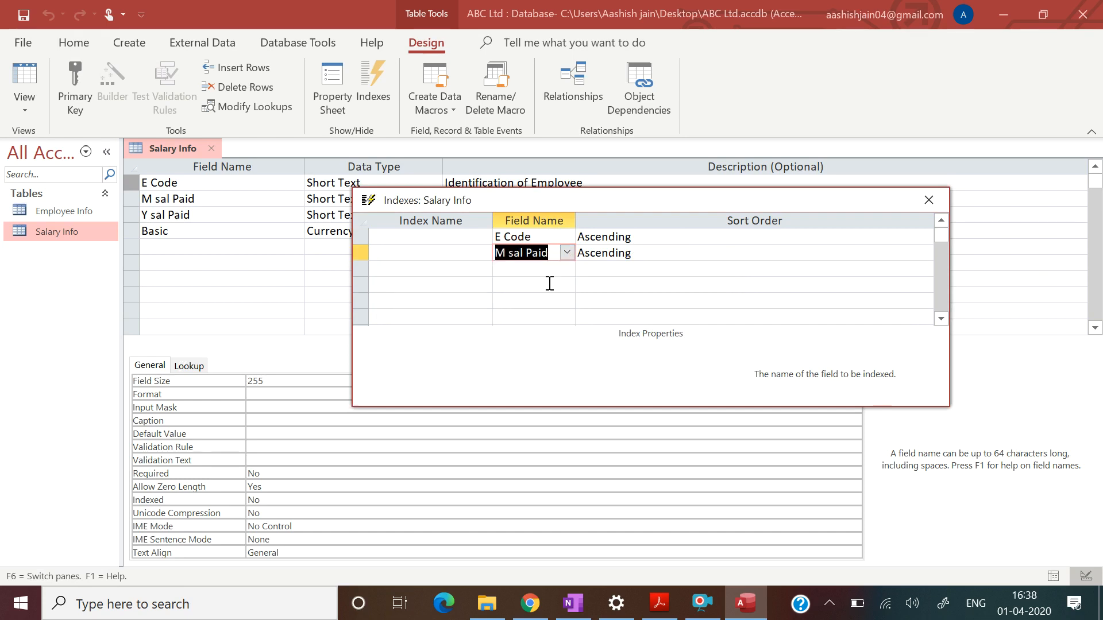
{"action": "left_click", "coordinate": [552, 270]}
{"action": "left_click", "coordinate": [567, 269]}
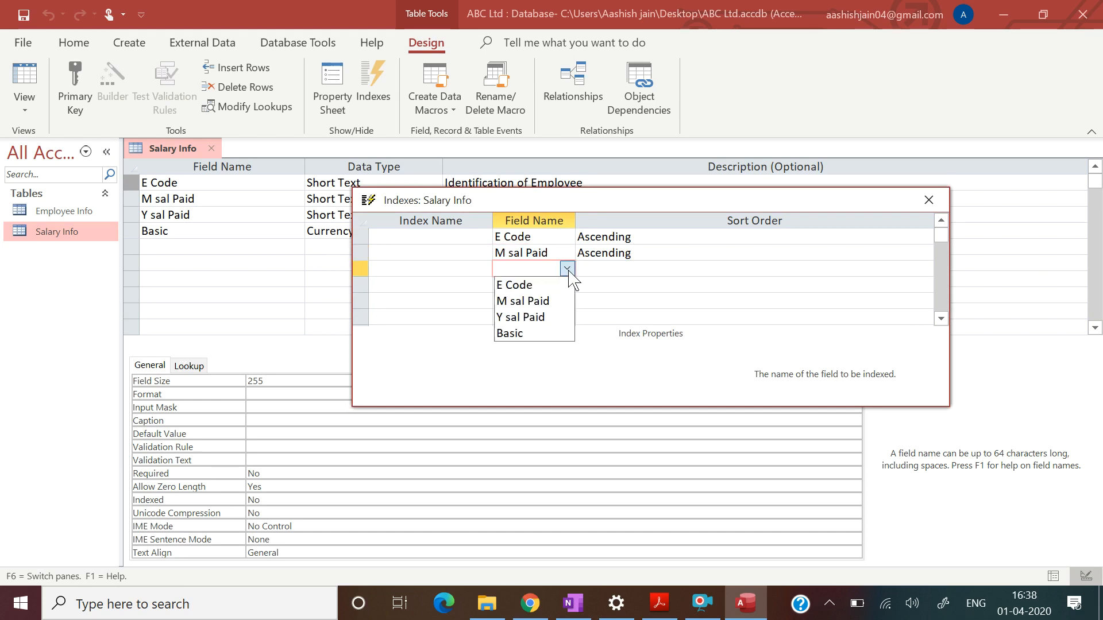
{"action": "left_click", "coordinate": [548, 317]}
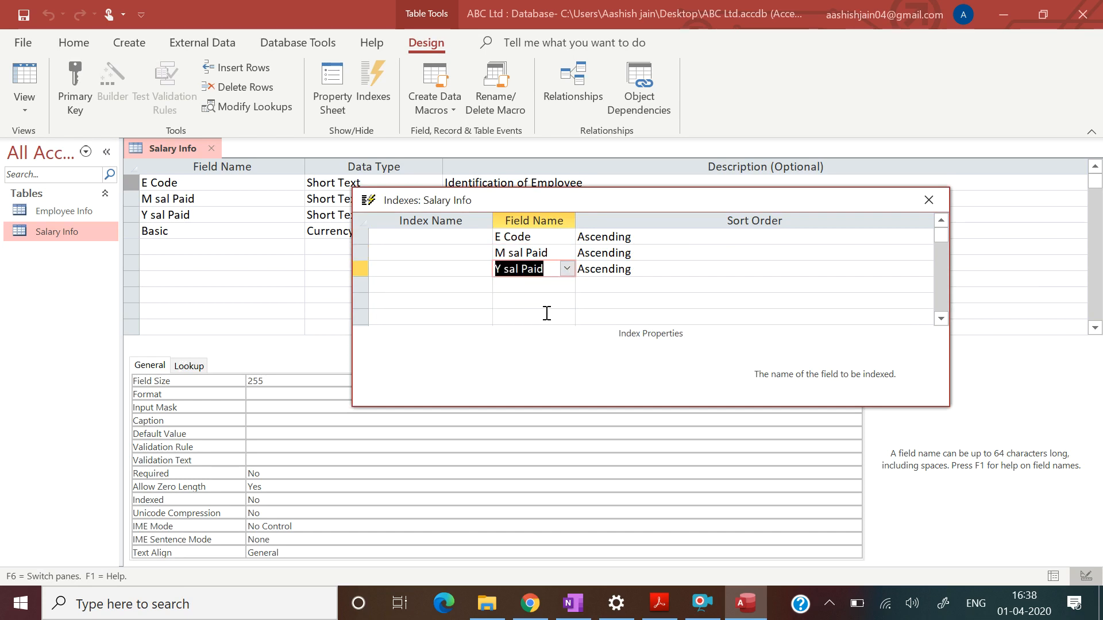
Step: Name the index covering the three fields COMPOSITE KEY
{"action": "left_click", "coordinate": [460, 237]}
{"action": "key", "text": "Caps_Lock"}
{"action": "type", "text": "COMPOSITE KEY"}
{"action": "key", "text": "Tab"}
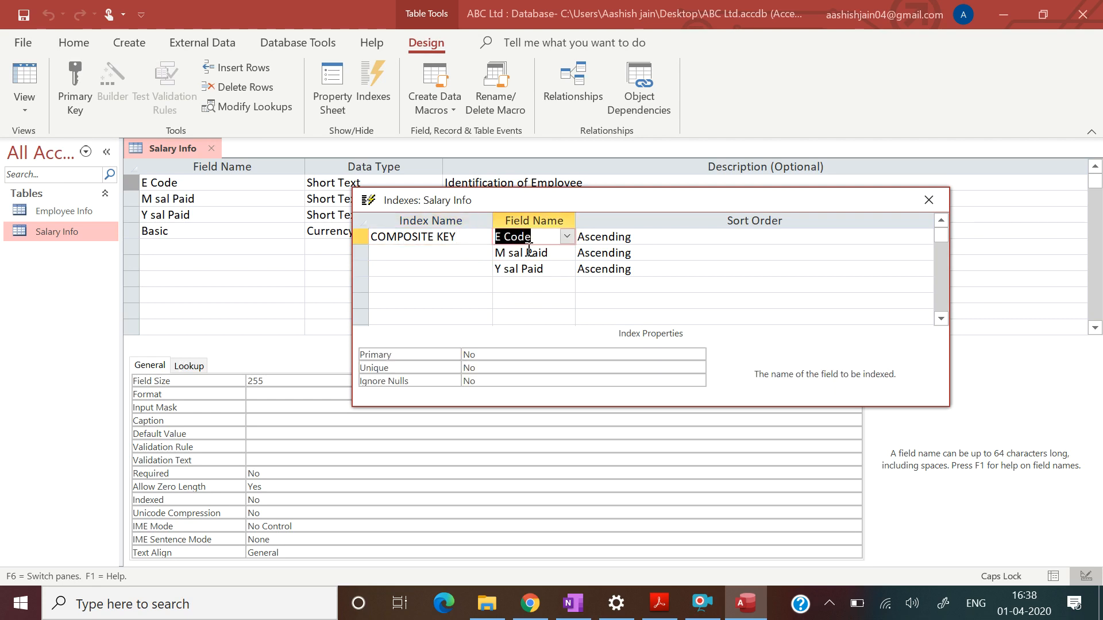
Step: Set the COMPOSITE KEY index's Unique property to Yes and close the Indexes window
{"action": "left_click", "coordinate": [475, 237]}
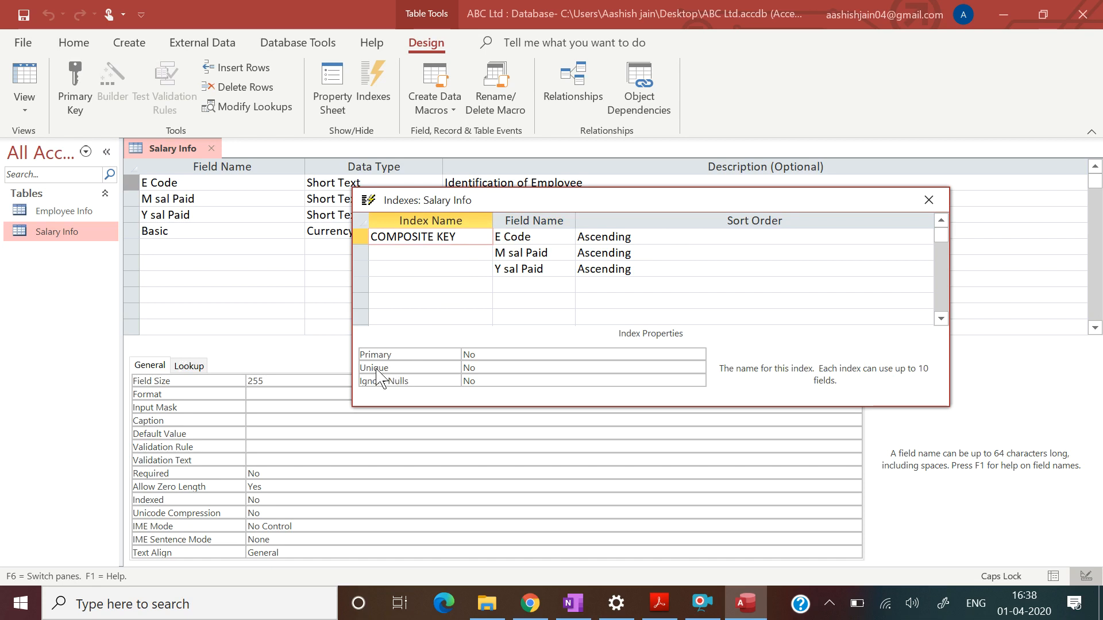
{"action": "left_click", "coordinate": [494, 367]}
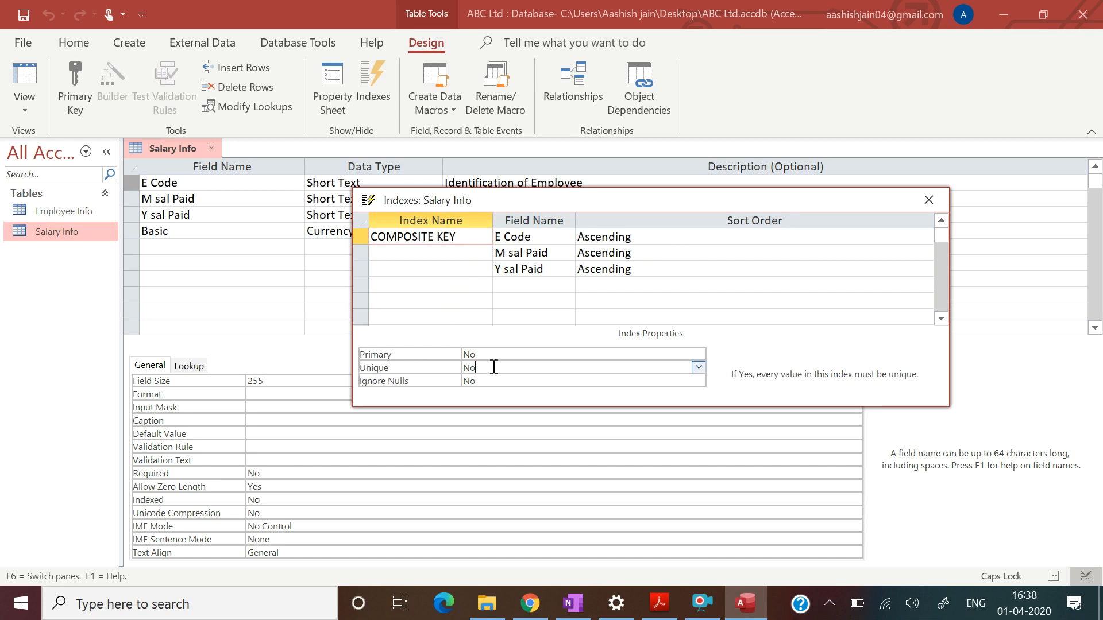
{"action": "left_click", "coordinate": [698, 368]}
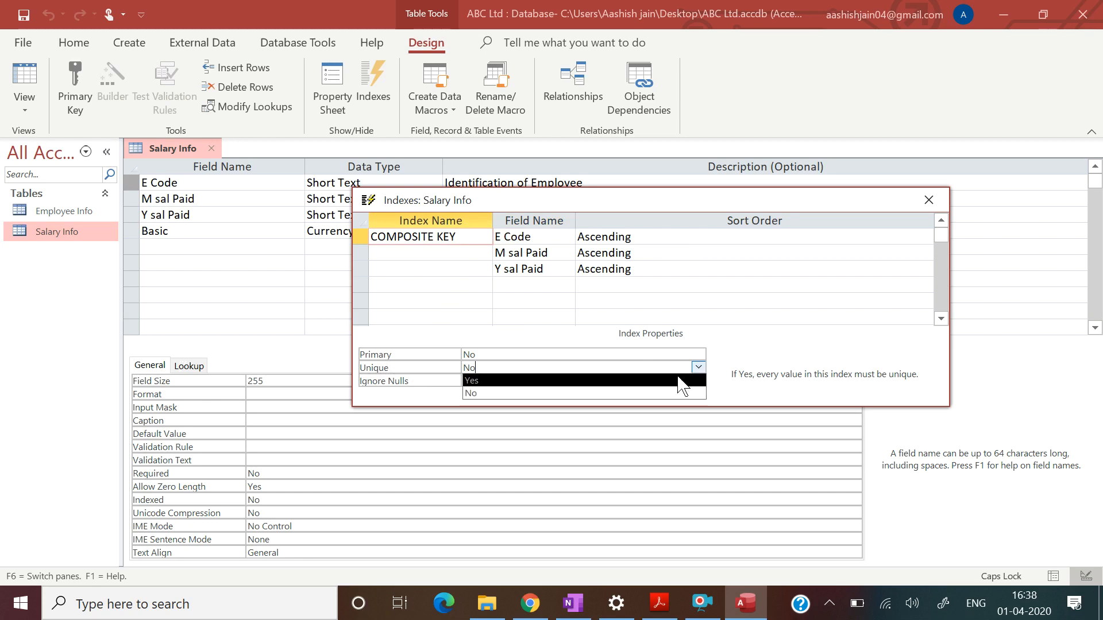
{"action": "left_click", "coordinate": [669, 381]}
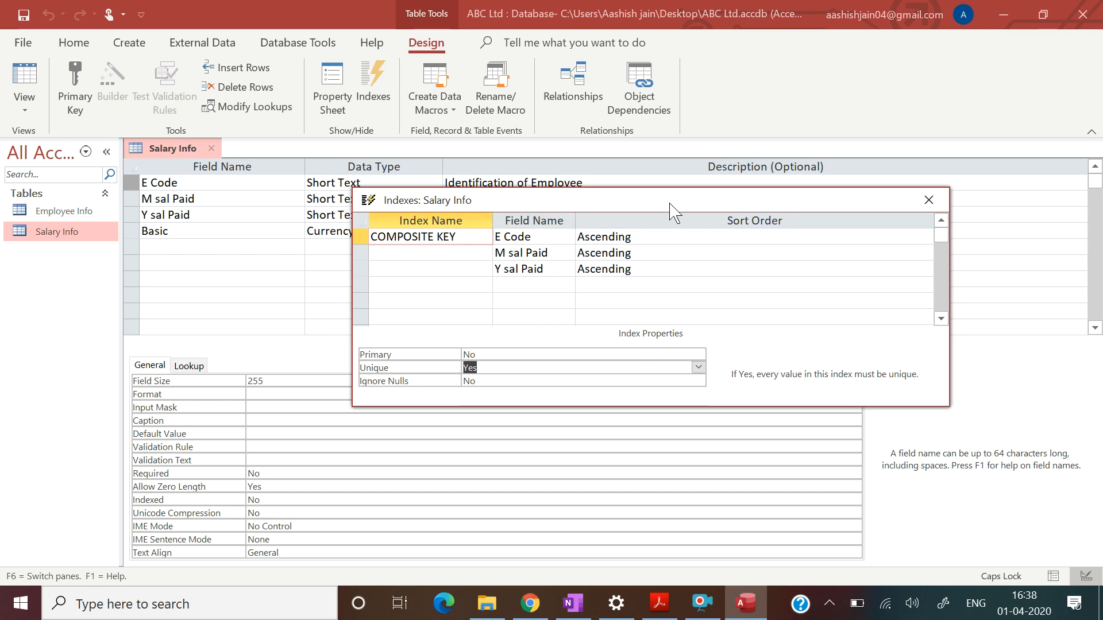
{"action": "left_click_drag", "start_coordinate": [669, 203], "coordinate": [675, 201]}
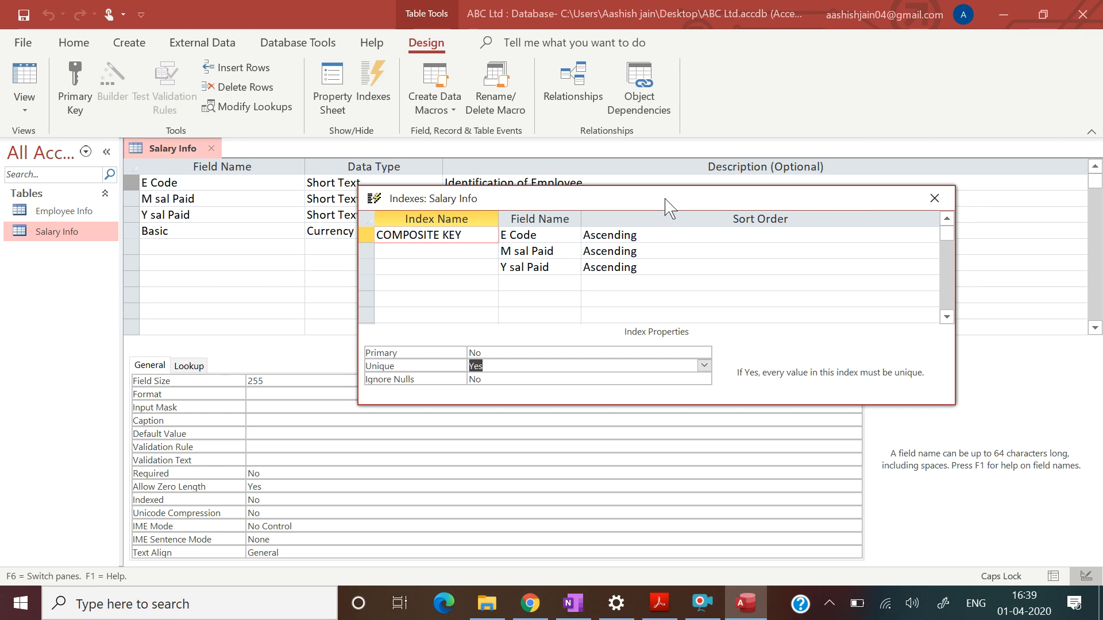
{"action": "left_click_drag", "start_coordinate": [666, 198], "coordinate": [650, 201]}
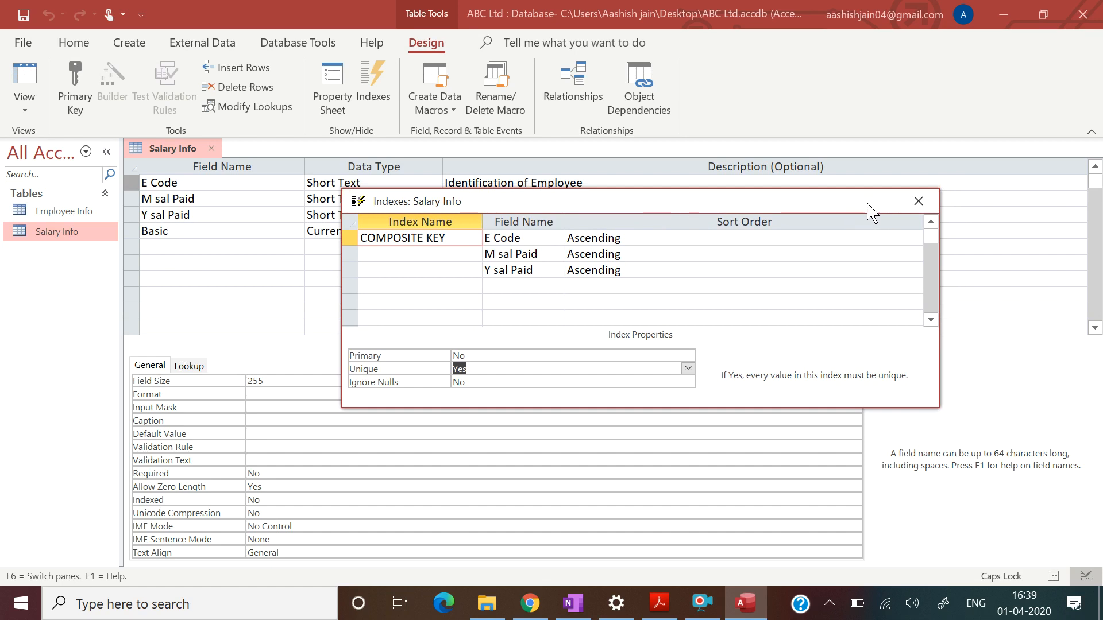
{"action": "left_click", "coordinate": [915, 201]}
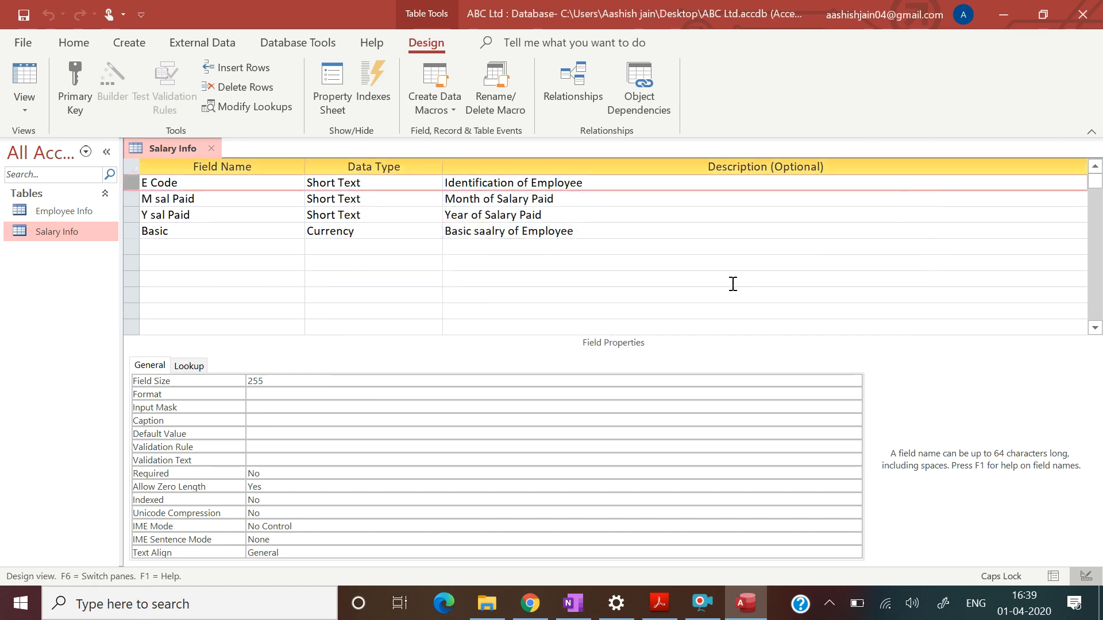
Step: Open the Salary Info table's datasheet and start its first record with E Code 1 and M sal Paid JAN
{"action": "left_click", "coordinate": [578, 300]}
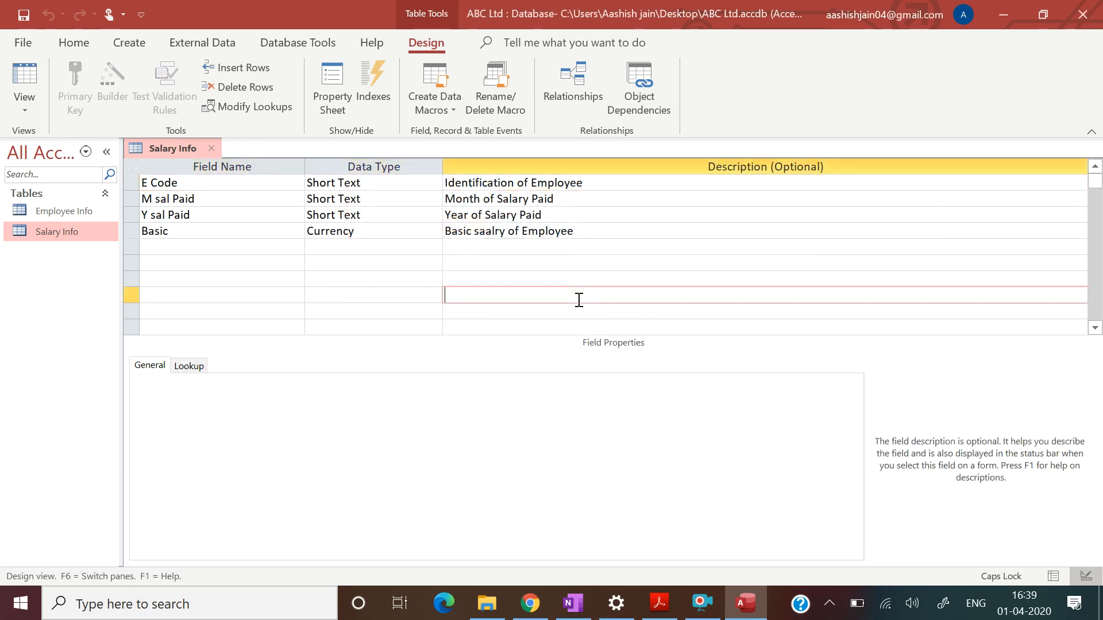
{"action": "left_click", "coordinate": [85, 233]}
{"action": "double_click", "coordinate": [85, 234]}
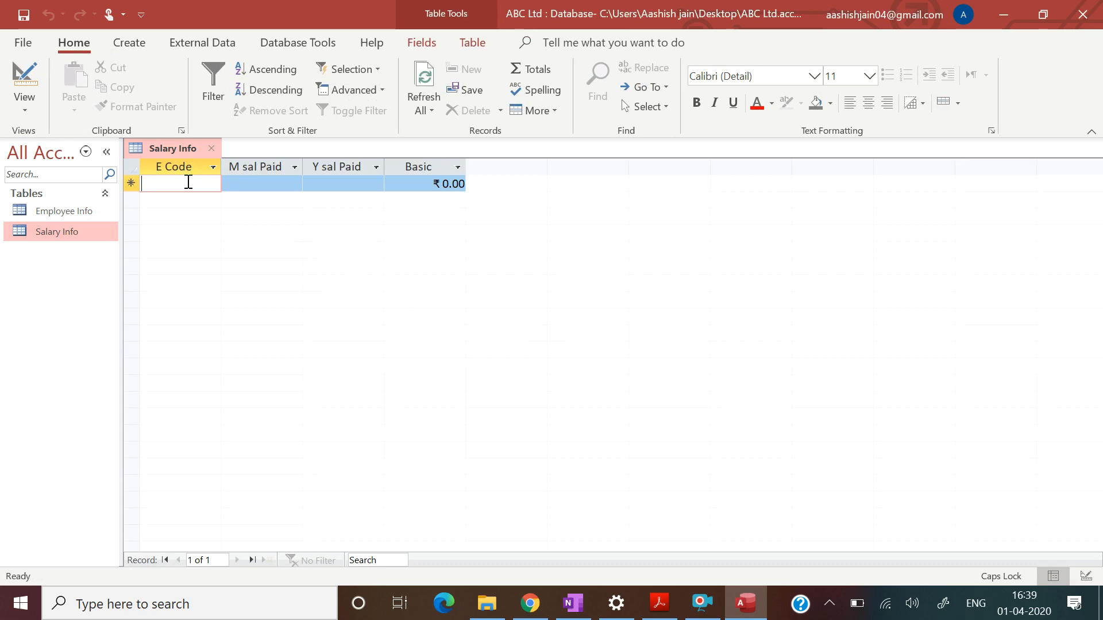
{"action": "type", "text": "1"}
{"action": "key", "text": "Tab"}
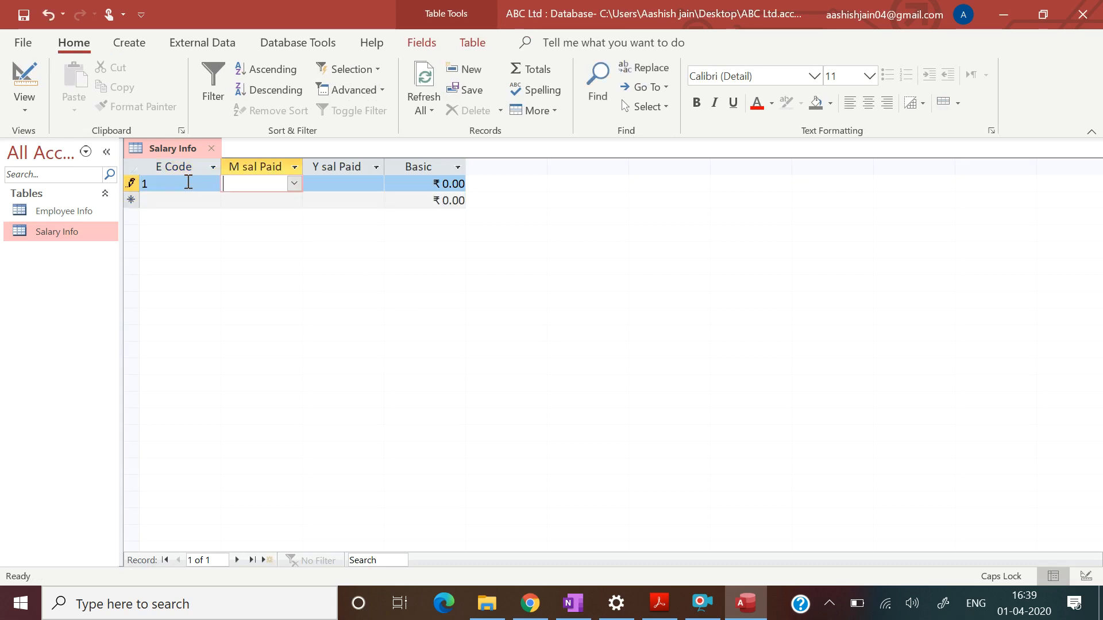
{"action": "type", "text": "JAN"}
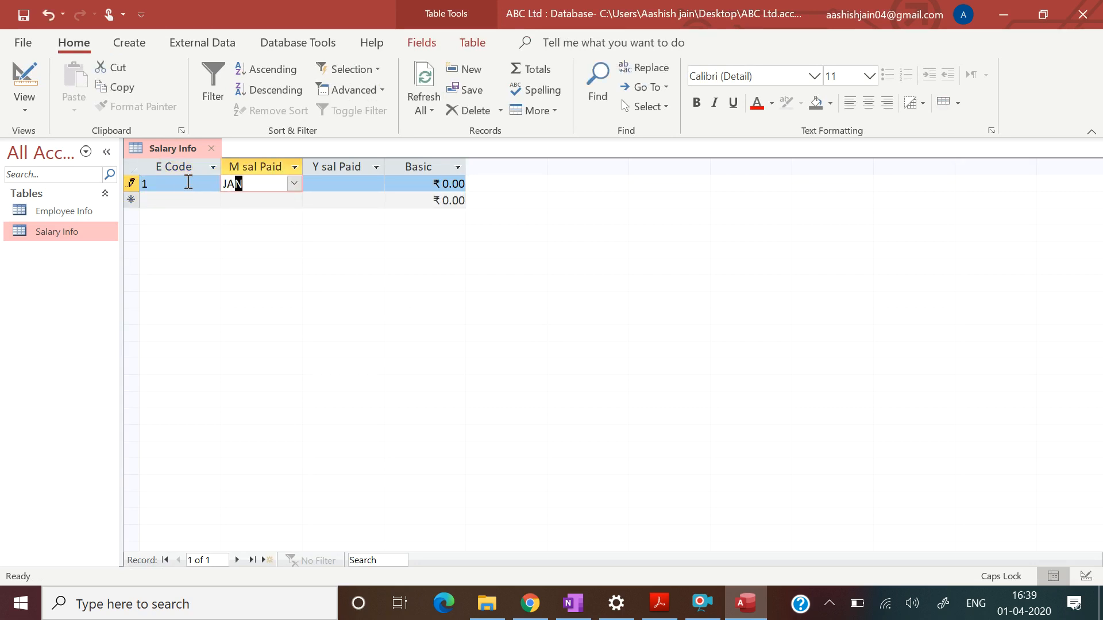
{"action": "key", "text": "Tab"}
{"action": "type", "text": "20000"}
{"action": "key", "text": "BackSpace"}
{"action": "key", "text": "BackSpace"}
{"action": "key", "text": "BackSpace"}
{"action": "key", "text": "BackSpace"}
{"action": "key", "text": "BackSpace"}
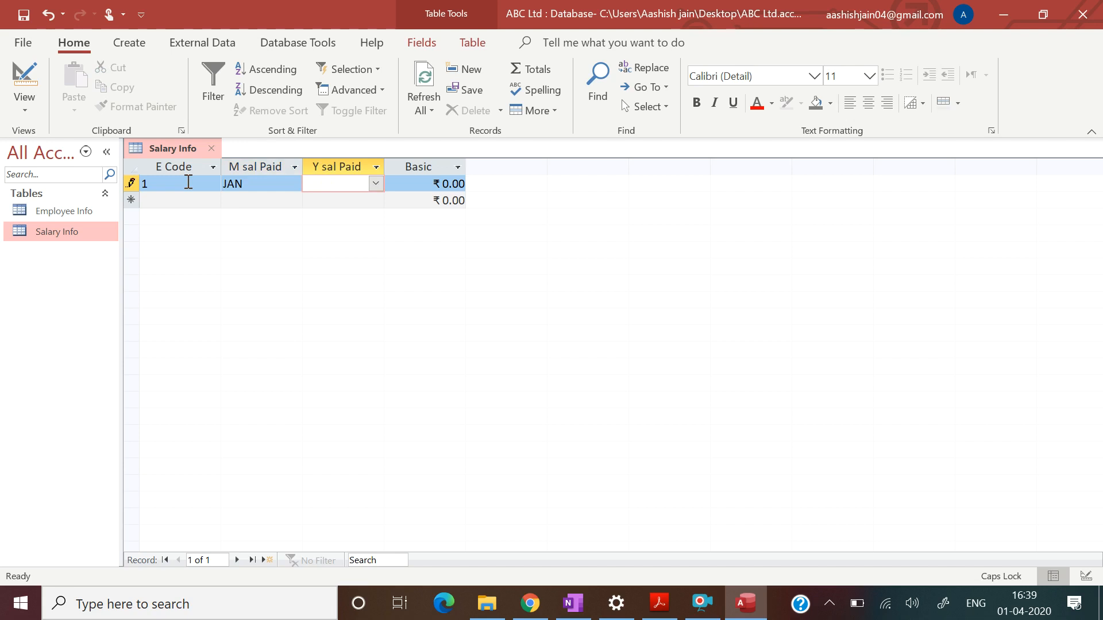
Step: Set the first salary record's Y sal Paid to 2016 and try a Basic of 10000
{"action": "type", "text": "2016"}
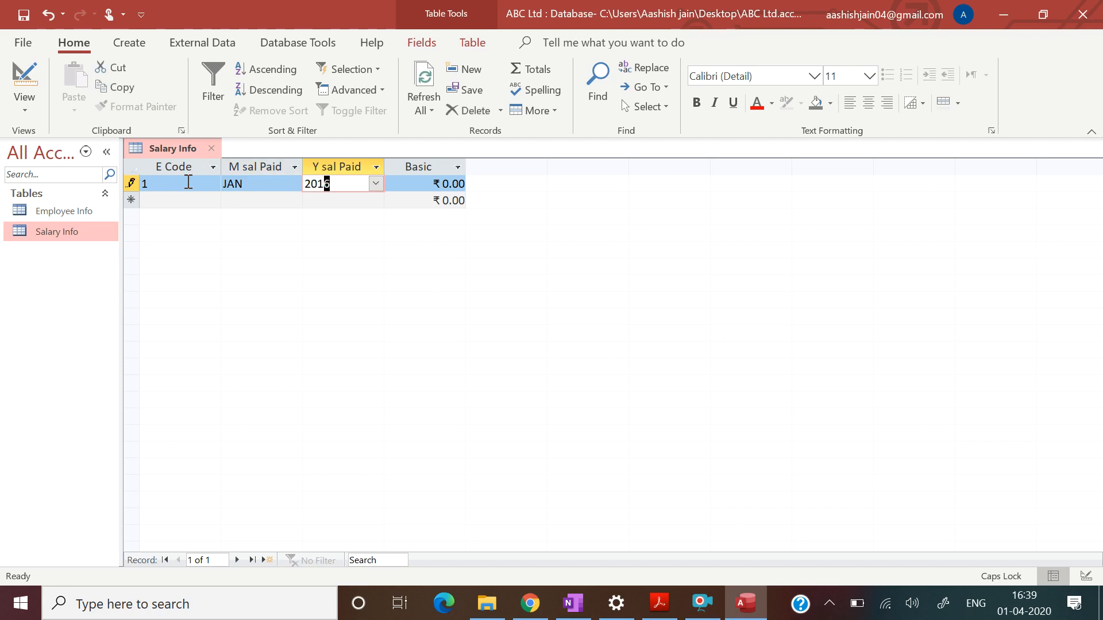
{"action": "key", "text": "Tab"}
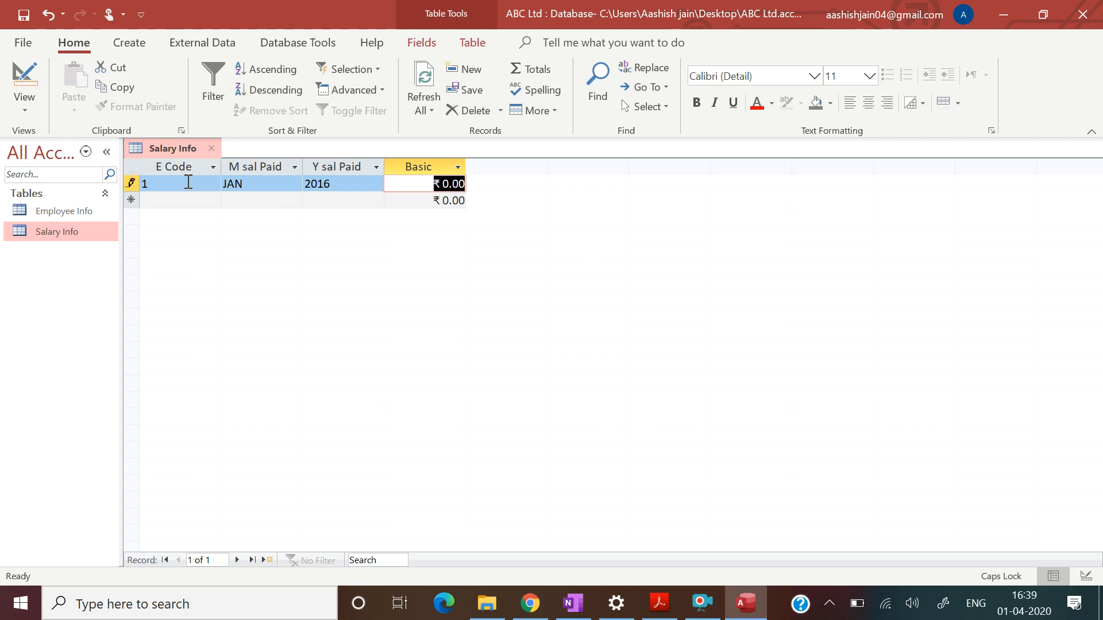
{"action": "type", "text": "1"}
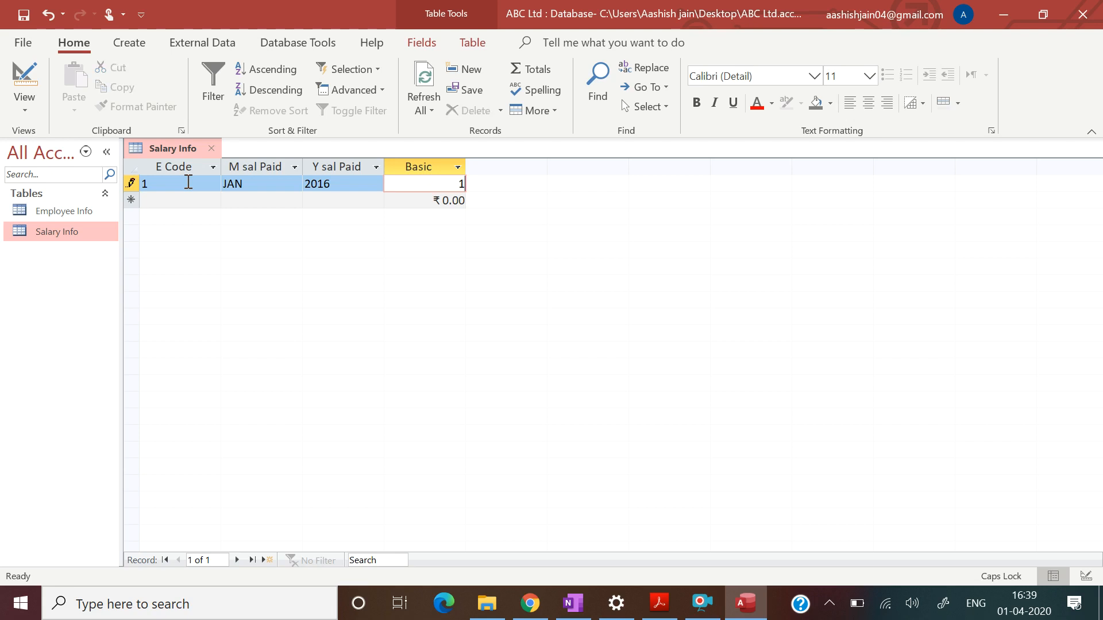
{"action": "type", "text": "0000"}
{"action": "key", "text": "Tab"}
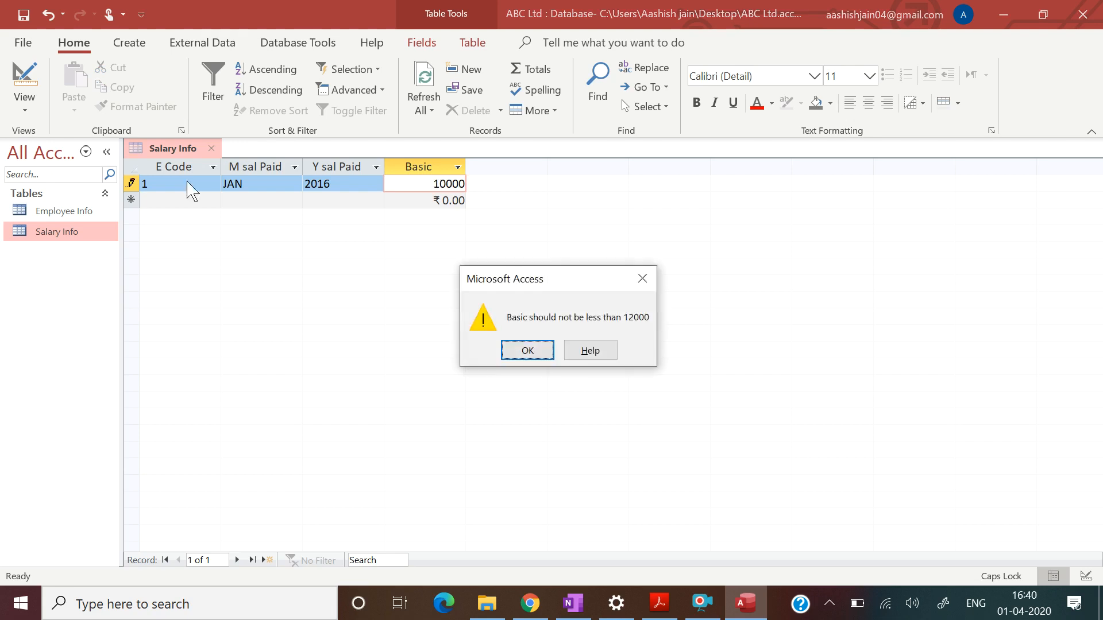
{"action": "left_click", "coordinate": [520, 351]}
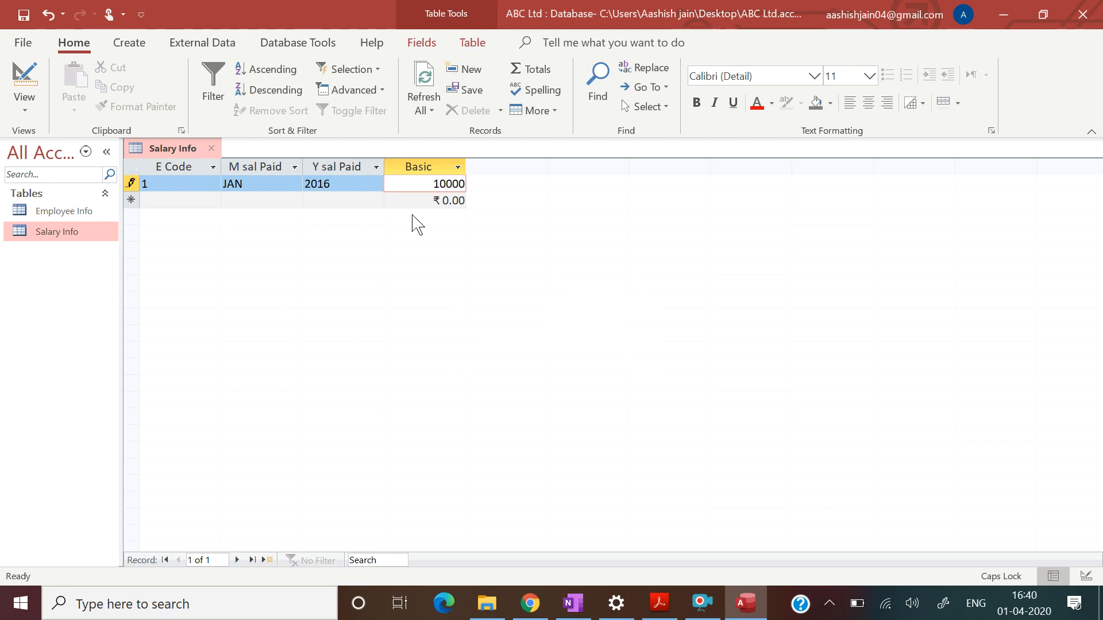
Step: Set the first record's Basic to 20000 and commit the record
{"action": "key", "text": "BackSpace"}
{"action": "key", "text": "BackSpace"}
{"action": "key", "text": "BackSpace"}
{"action": "key", "text": "BackSpace"}
{"action": "type", "text": "20000"}
{"action": "key", "text": "Return"}
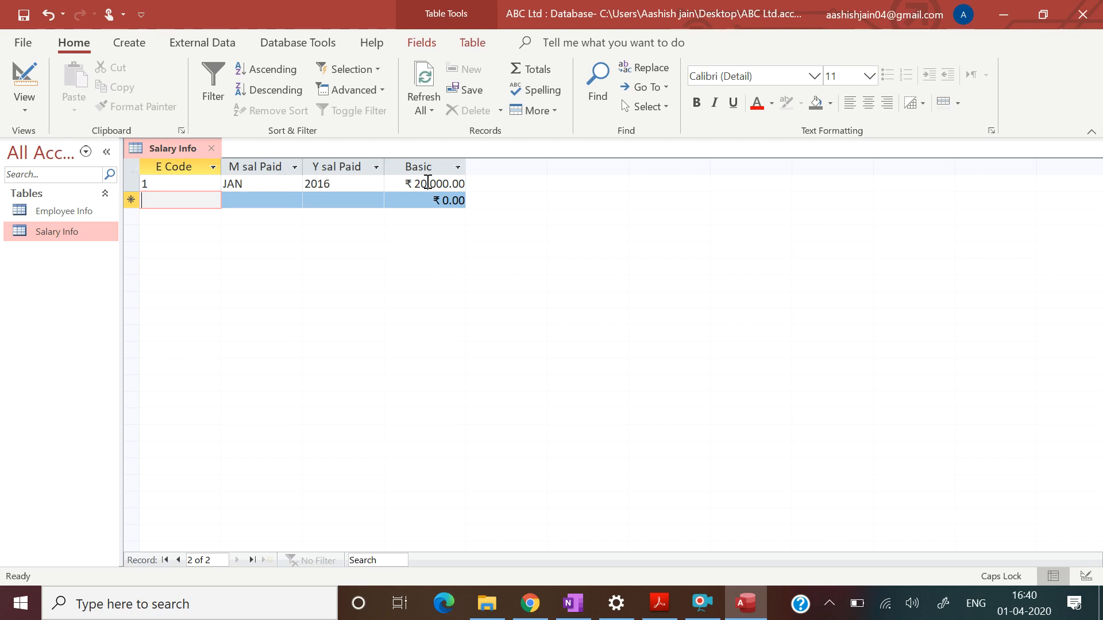
Step: Try to add a second record with E Code 1, M sal Paid JAN, Y sal Paid 2016 and Basic 20000
{"action": "type", "text": "1"}
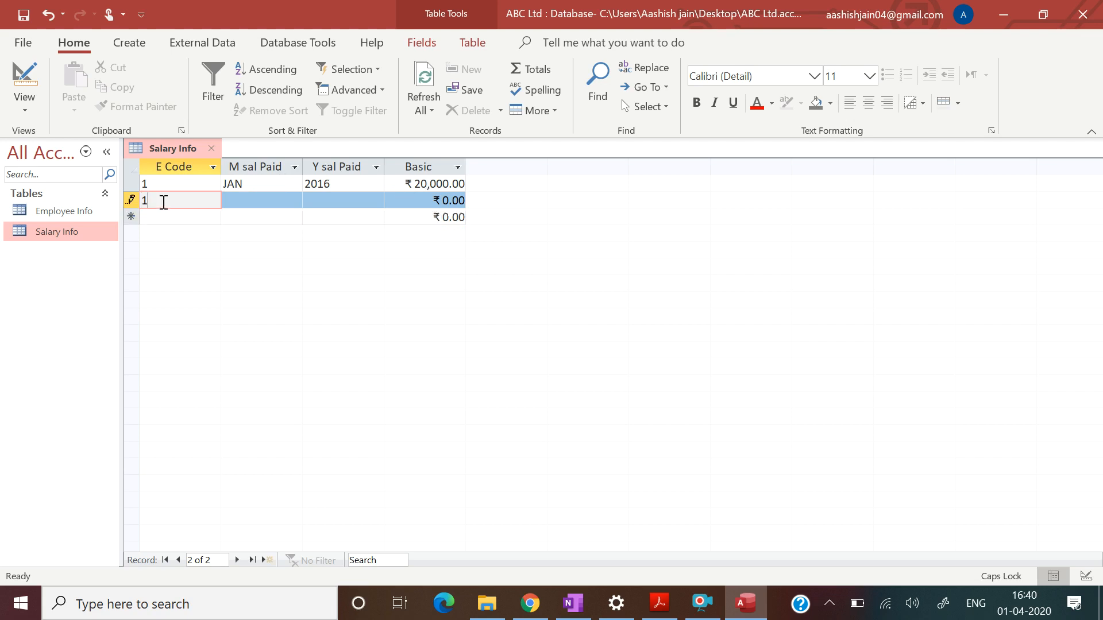
{"action": "key", "text": "Tab"}
{"action": "type", "text": "JAN"}
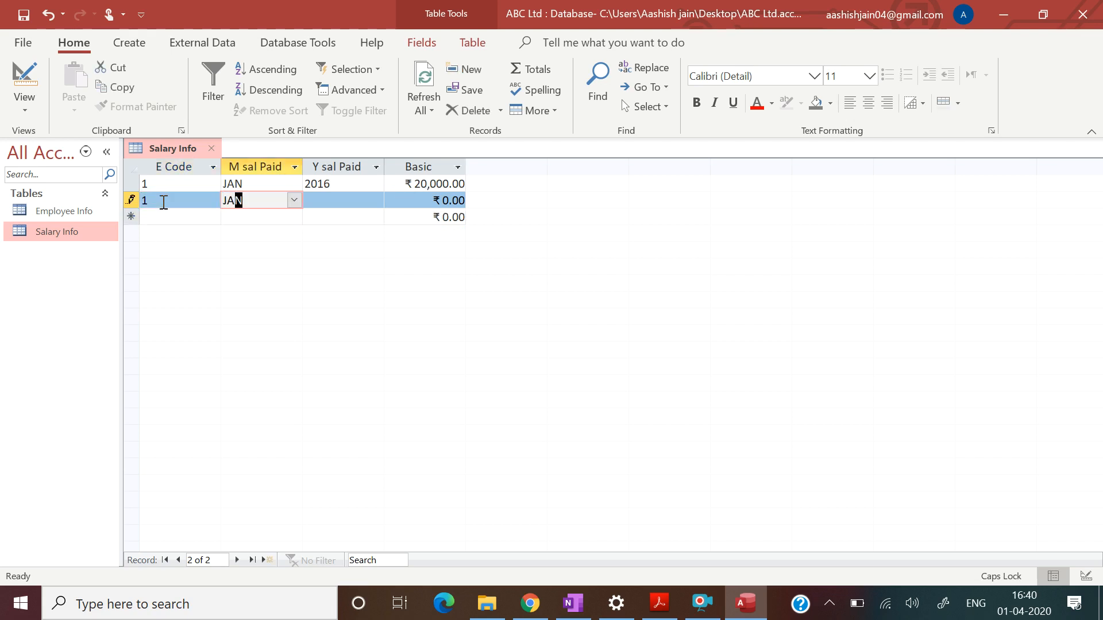
{"action": "key", "text": "Tab"}
{"action": "type", "text": "2016"}
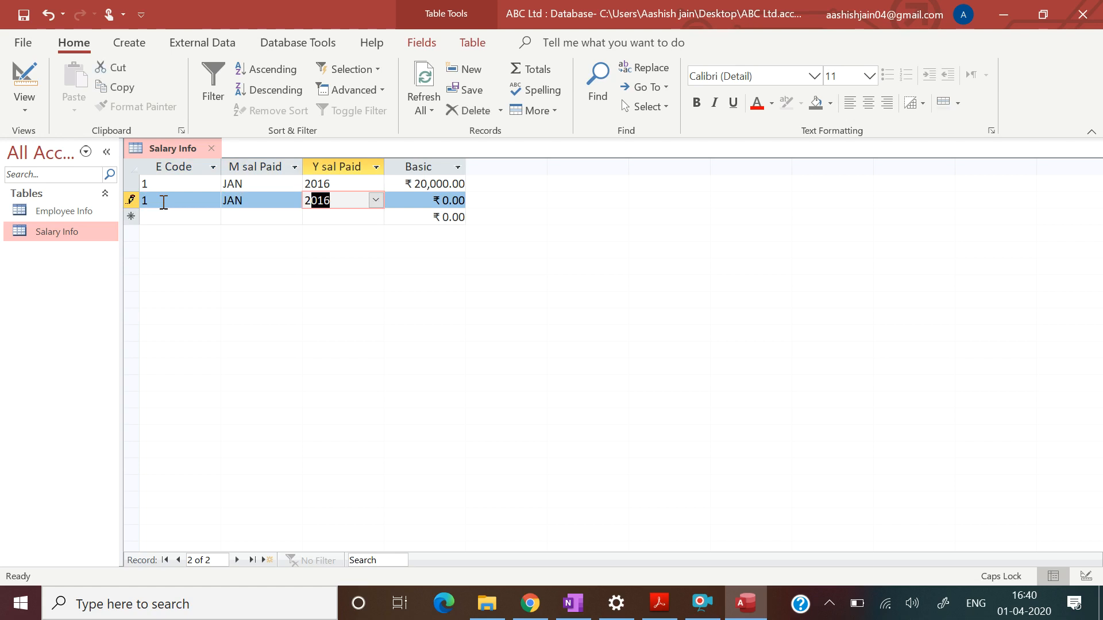
{"action": "key", "text": "Tab"}
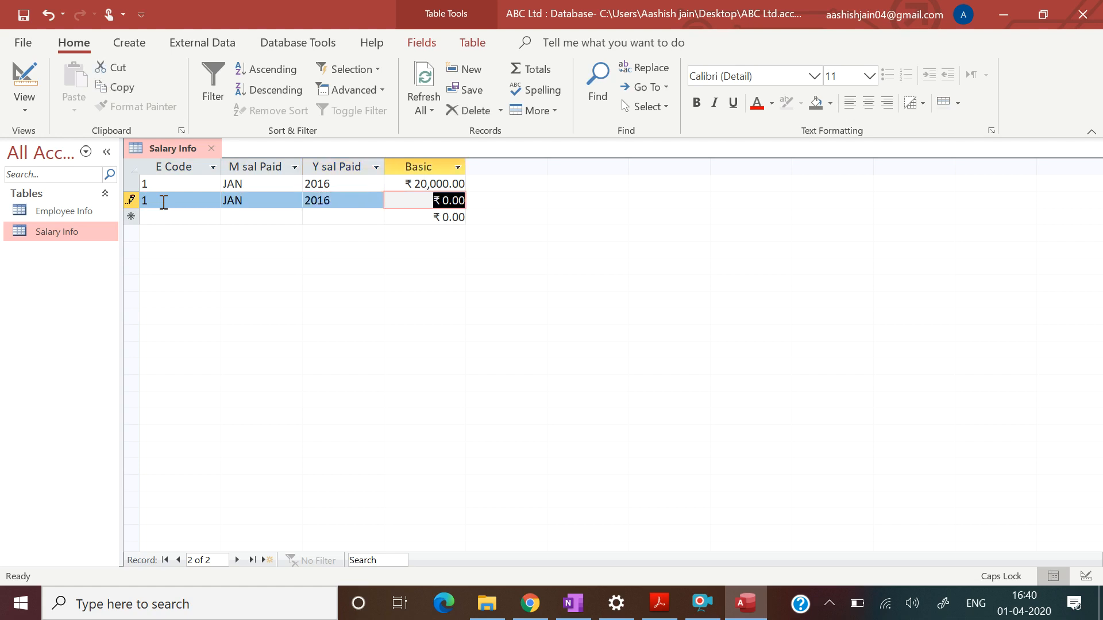
{"action": "type", "text": "20000"}
{"action": "key", "text": "Tab"}
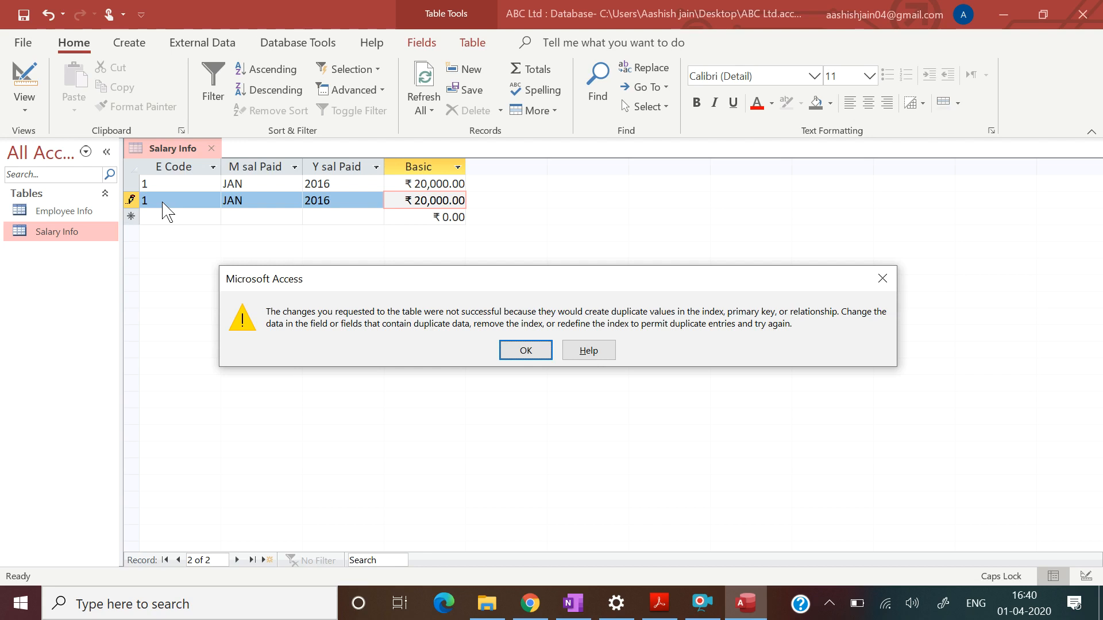
{"action": "left_click", "coordinate": [518, 356]}
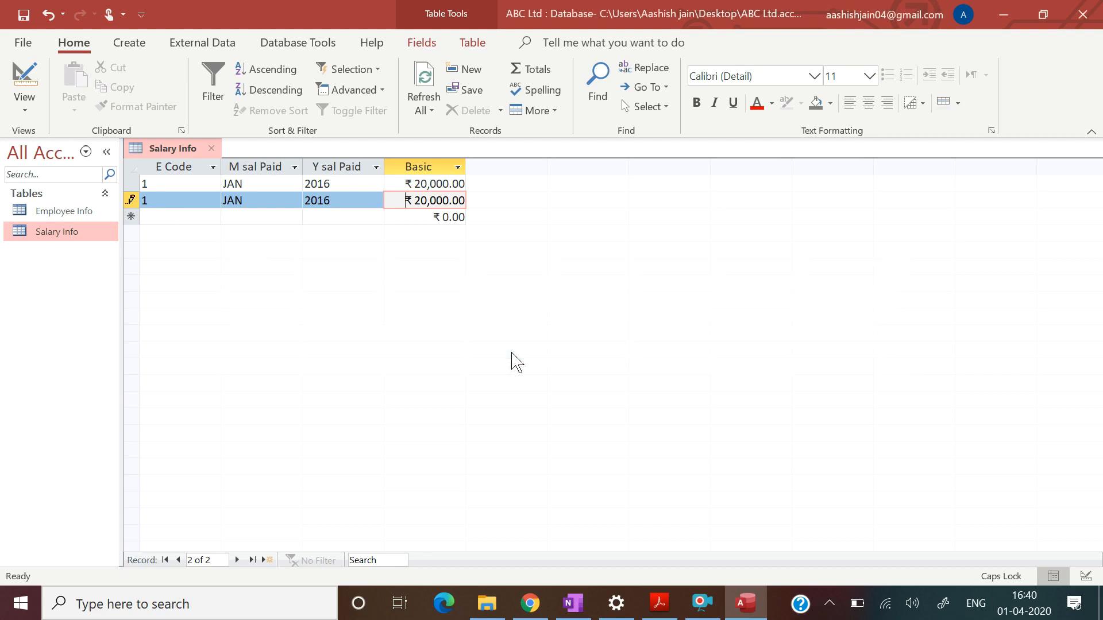
Step: Change the second record's E Code to 2 and commit the record
{"action": "left_click", "coordinate": [179, 205]}
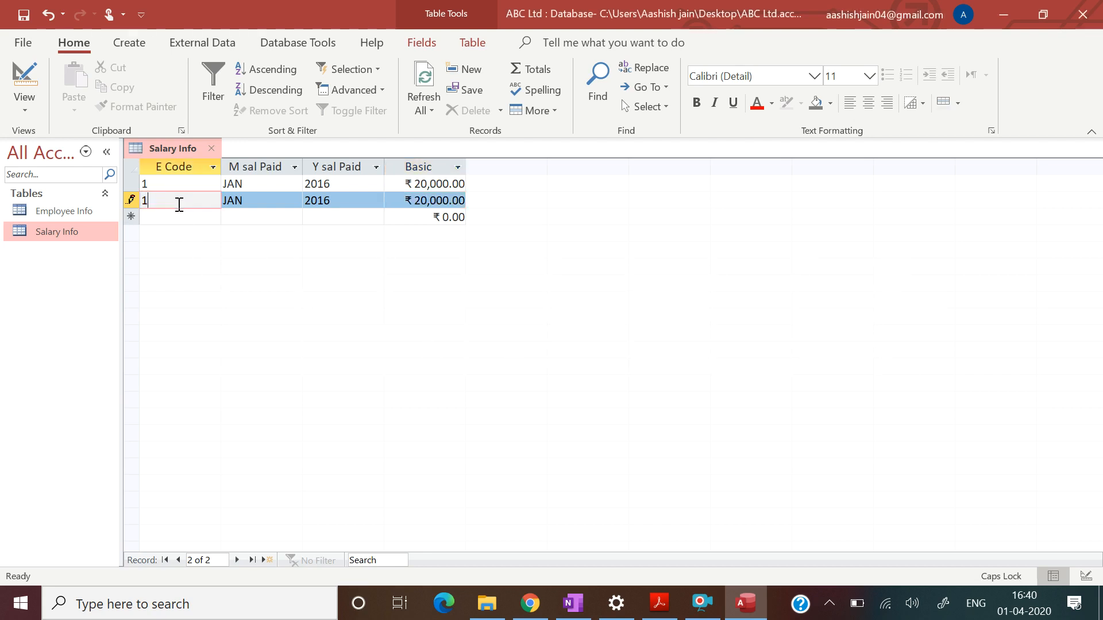
{"action": "key", "text": "BackSpace"}
{"action": "type", "text": "2"}
{"action": "key", "text": "Tab"}
{"action": "key", "text": "Tab"}
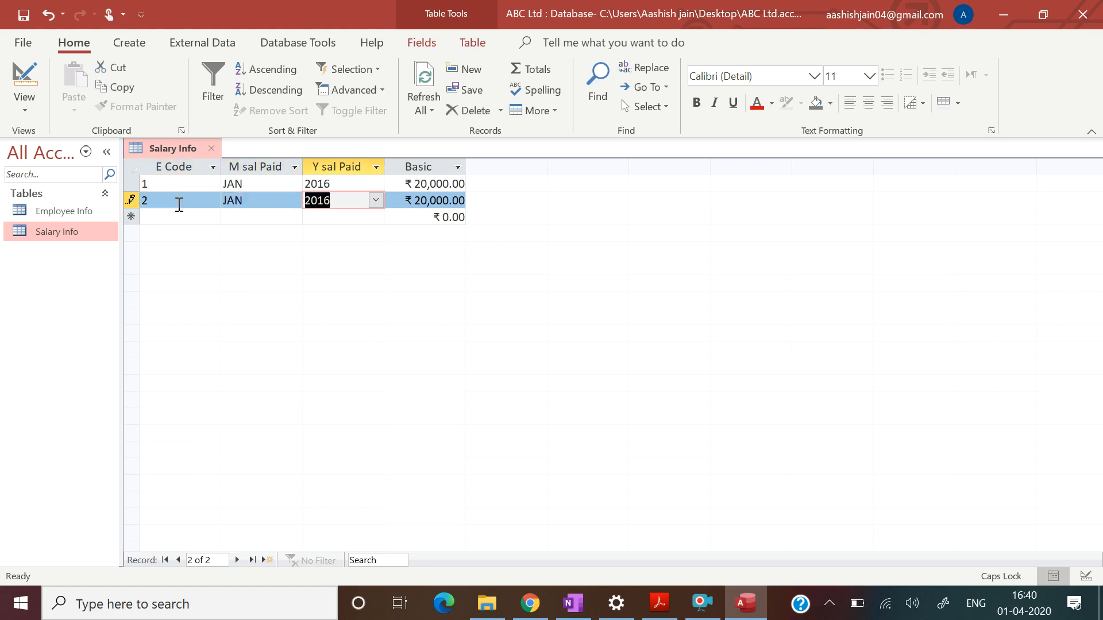
{"action": "key", "text": "Tab"}
{"action": "key", "text": "Tab"}
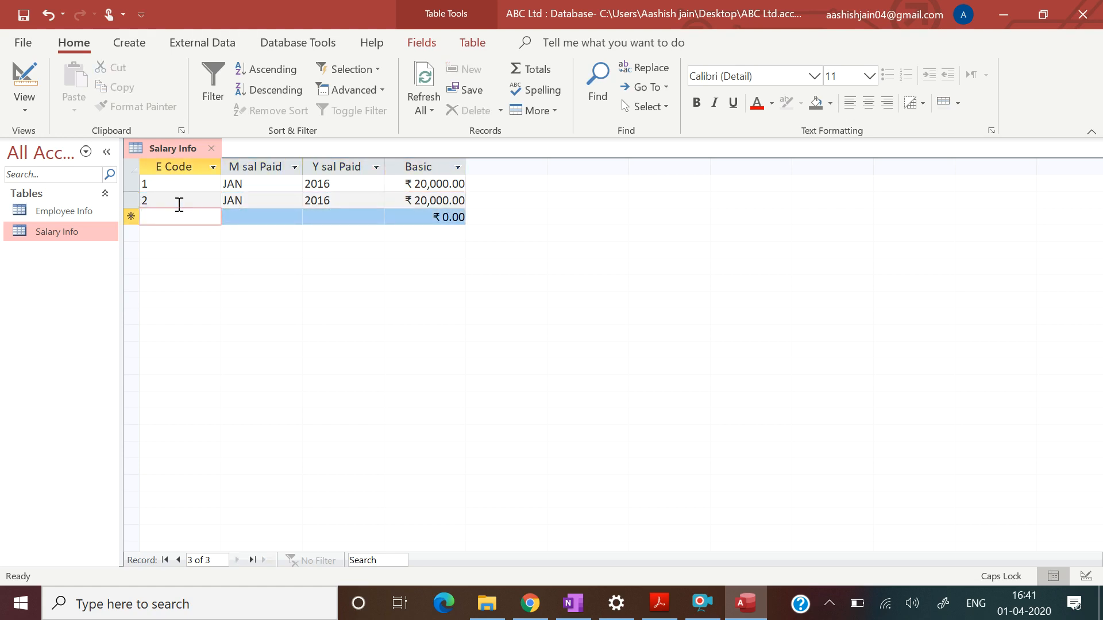
Step: Add a third record with E Code 3, M sal Paid JAN, Y sal Paid 2016 and Basic 30000, and save it
{"action": "type", "text": "3"}
{"action": "key", "text": "Tab"}
{"action": "type", "text": "JAN"}
{"action": "key", "text": "Tab"}
{"action": "type", "text": "201"}
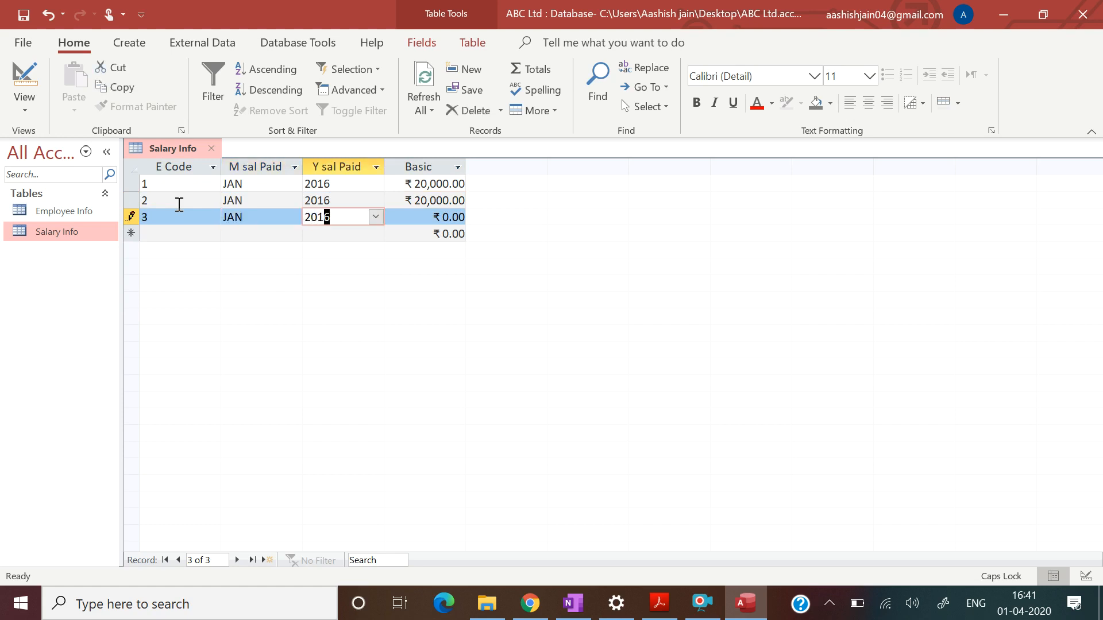
{"action": "key", "text": "Tab"}
{"action": "type", "text": "30000"}
{"action": "key", "text": "shift+Return"}
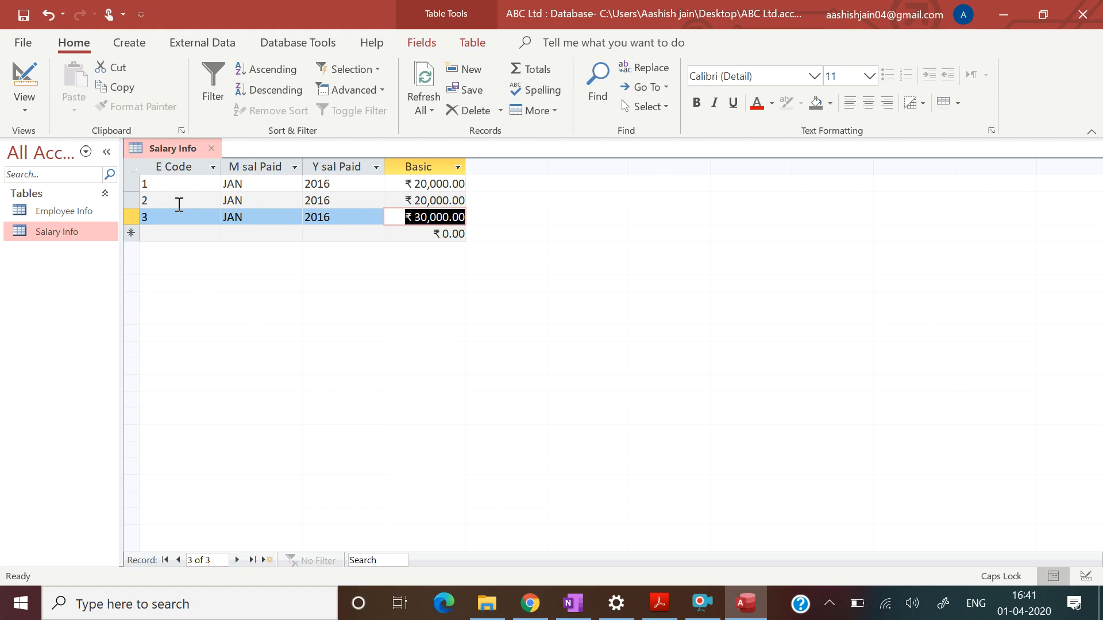
Step: Start the fourth record with E Code 1, M sal Paid FEB and Y sal Paid 2016
{"action": "key", "text": "Tab"}
{"action": "type", "text": "1"}
{"action": "key", "text": "Tab"}
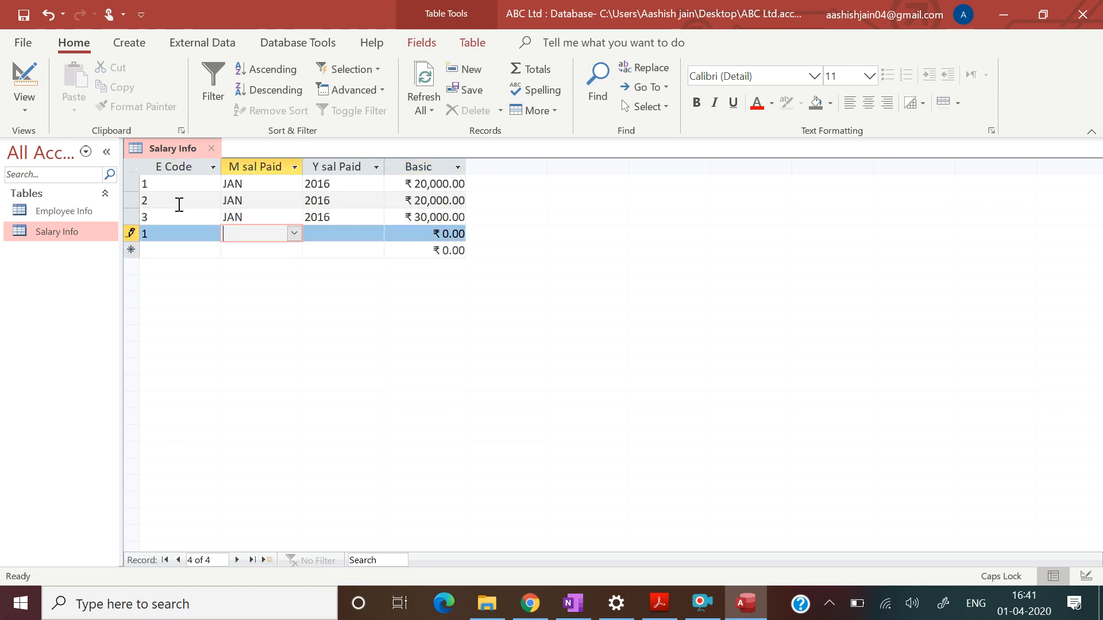
{"action": "type", "text": "FEB"}
{"action": "key", "text": "shift+Return"}
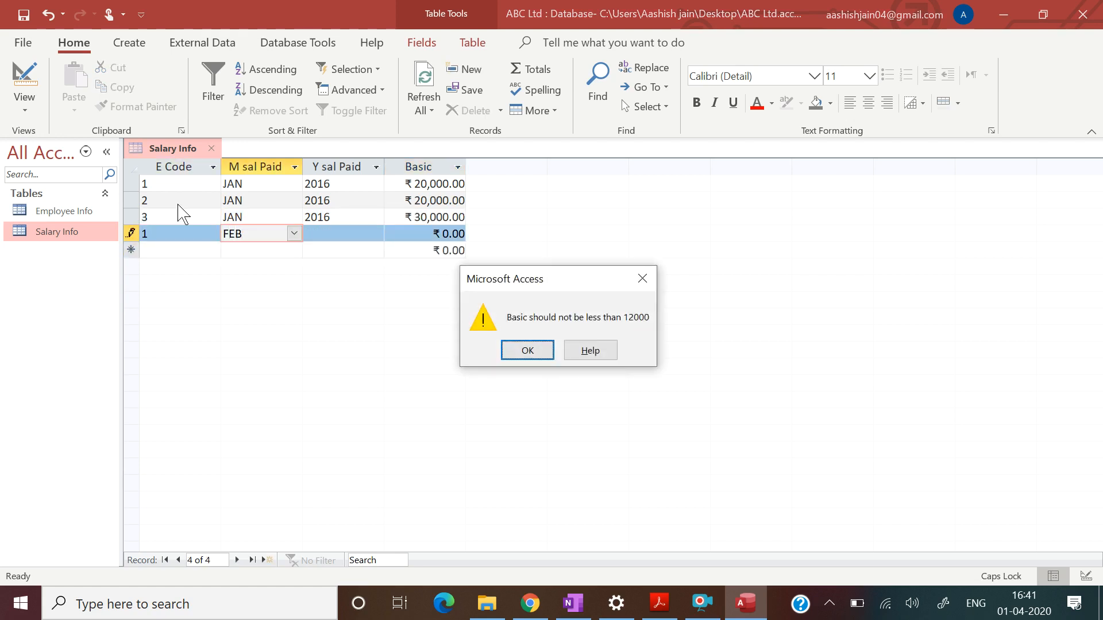
{"action": "left_click", "coordinate": [526, 361]}
{"action": "left_click", "coordinate": [342, 235]}
{"action": "type", "text": "201"}
{"action": "key", "text": "shift+Return"}
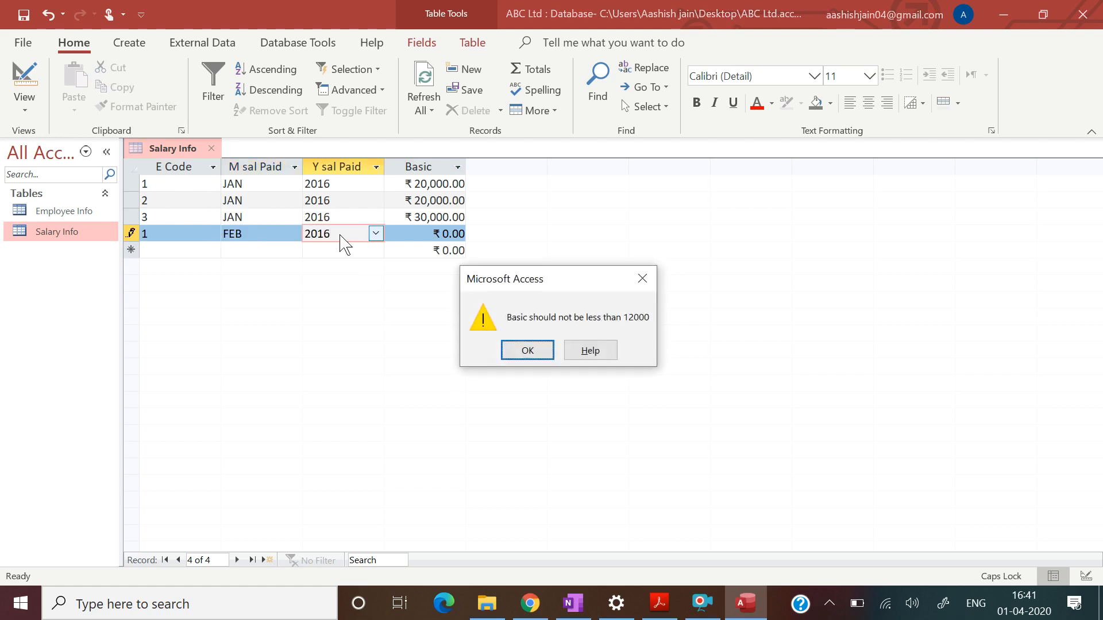
{"action": "left_click", "coordinate": [506, 348]}
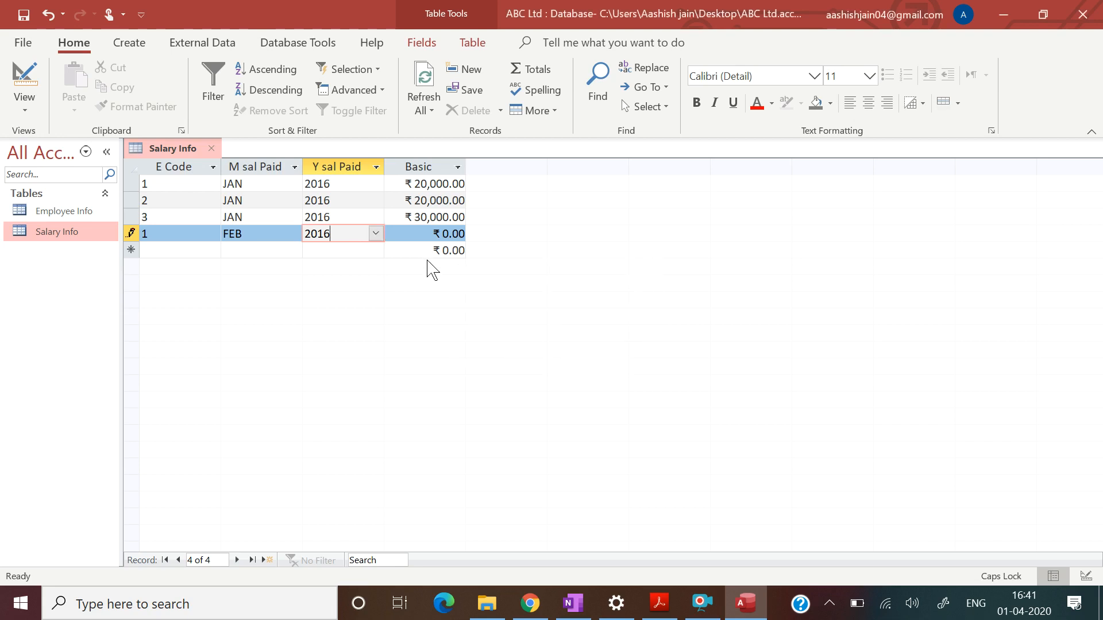
Step: Set the fourth record's Basic to 22000 and commit the record
{"action": "left_click", "coordinate": [429, 237]}
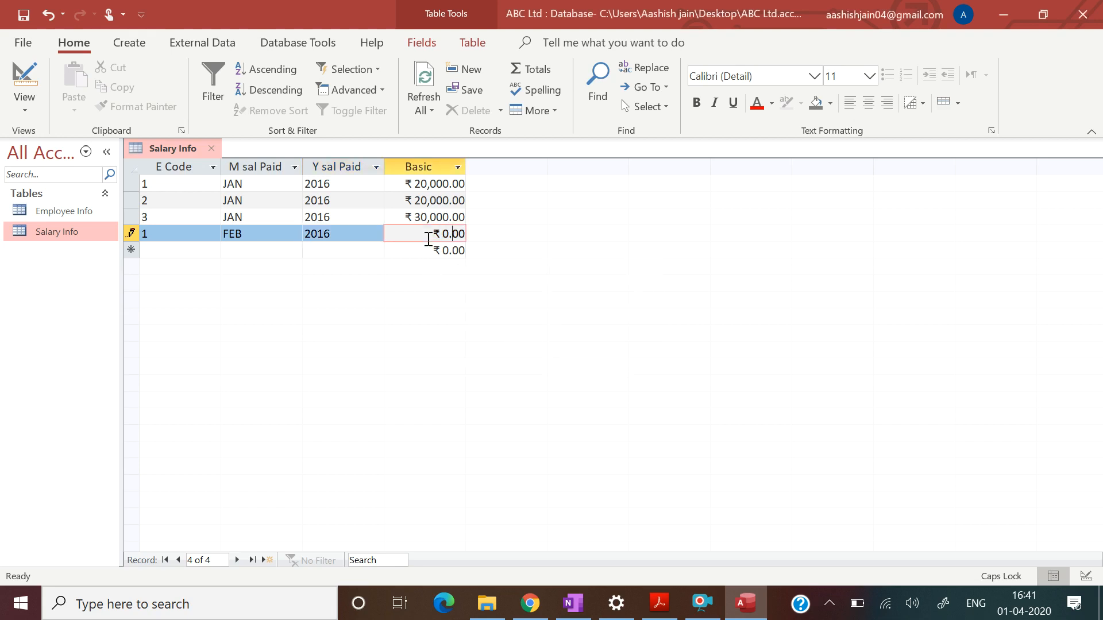
{"action": "key", "text": "BackSpace"}
{"action": "key", "text": "BackSpace"}
{"action": "key", "text": "BackSpace"}
{"action": "key", "text": "BackSpace"}
{"action": "key", "text": "BackSpace"}
{"action": "key", "text": "BackSpace"}
{"action": "type", "text": "22"}
{"action": "key", "text": "Tab"}
Step: Add a fifth record with E Code 2, M sal Paid FEB, Y sal Paid 2016 and Basic 23,000
{"action": "type", "text": "2"}
{"action": "key", "text": "Tab"}
{"action": "type", "text": "FEB"}
{"action": "key", "text": "Tab"}
{"action": "type", "text": "2016"}
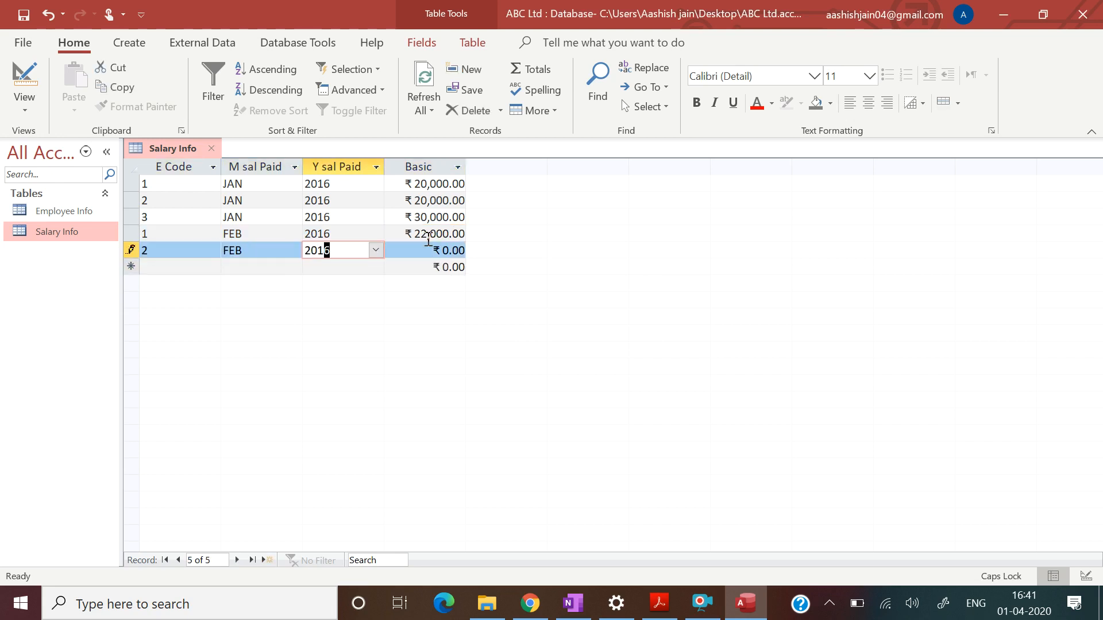
{"action": "key", "text": "Tab"}
{"action": "type", "text": "23,000"}
{"action": "key", "text": "Tab"}
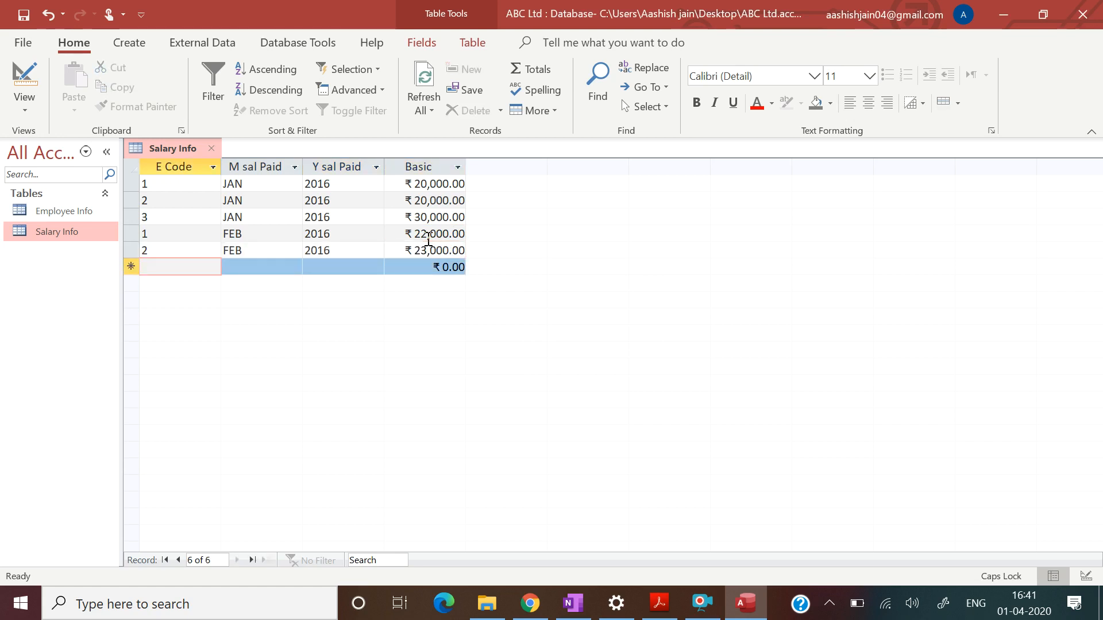
Step: Add a sixth record with E Code 3, M sal Paid FEB, Y sal Paid 2016 and Basic 25,000
{"action": "type", "text": "3"}
{"action": "key", "text": "Tab"}
{"action": "type", "text": "FEB"}
{"action": "key", "text": "Tab"}
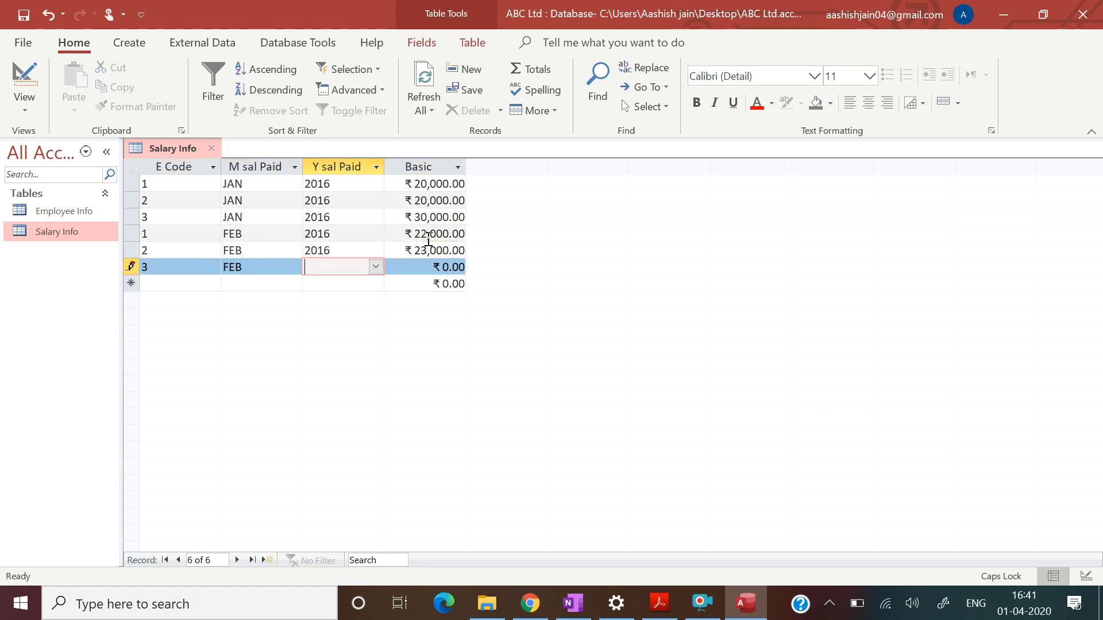
{"action": "type", "text": "2016"}
{"action": "key", "text": "Tab"}
{"action": "type", "text": "25,000"}
{"action": "key", "text": "Tab"}
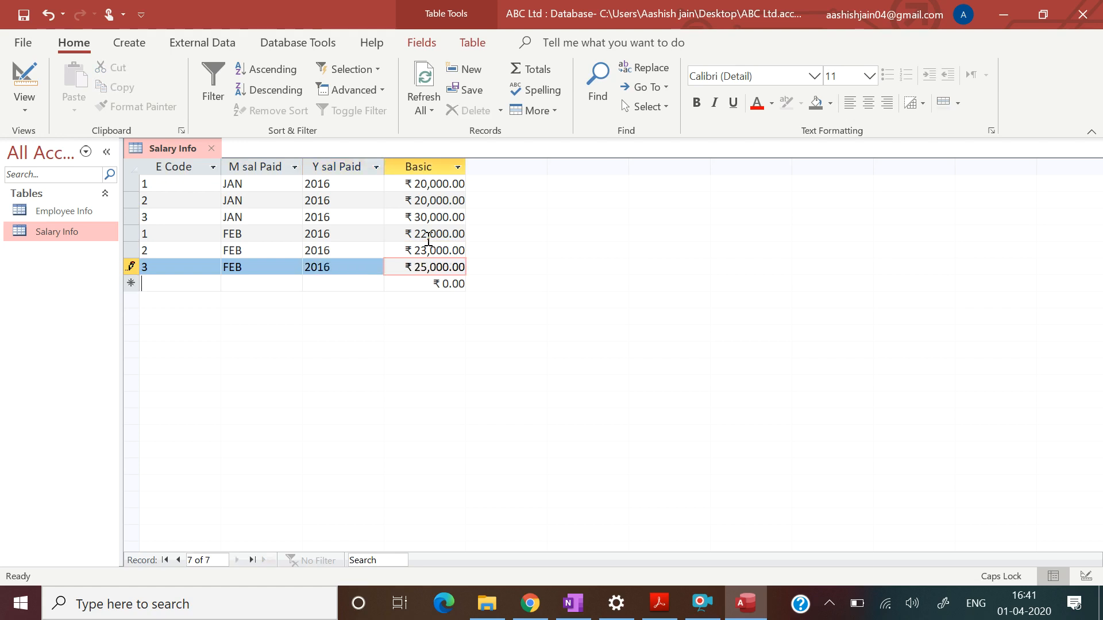
Step: Add a seventh record with E Code 1, M sal Paid JAN, Y sal Paid 2017 and Basic 21000
{"action": "type", "text": "1"}
{"action": "key", "text": "Tab"}
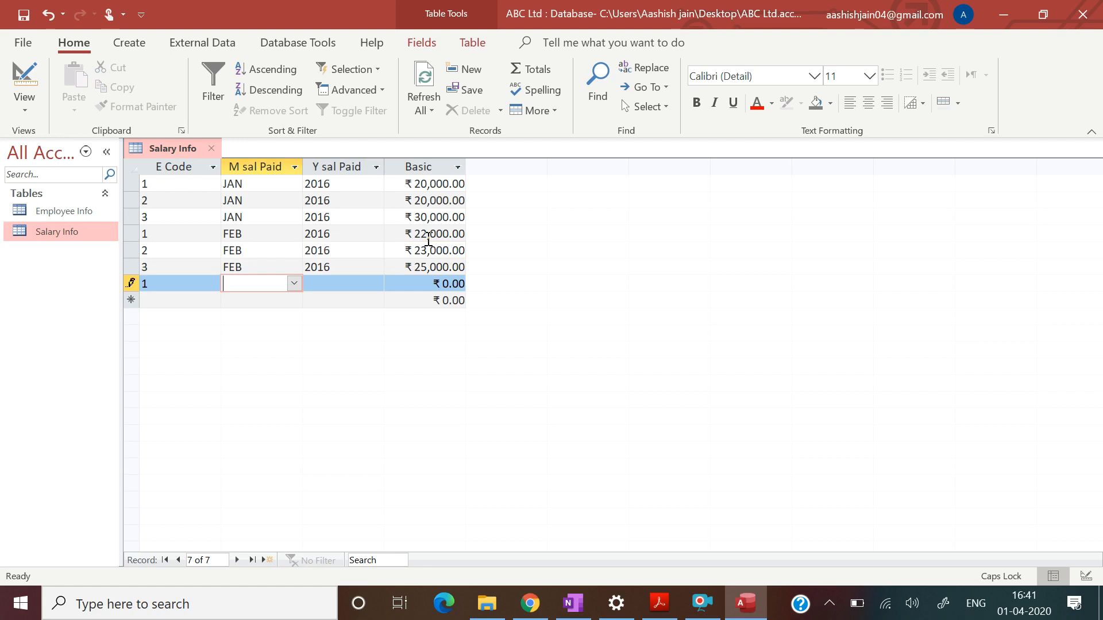
{"action": "type", "text": "JAN"}
{"action": "key", "text": "Tab"}
{"action": "type", "text": "2017"}
{"action": "key", "text": "Tab"}
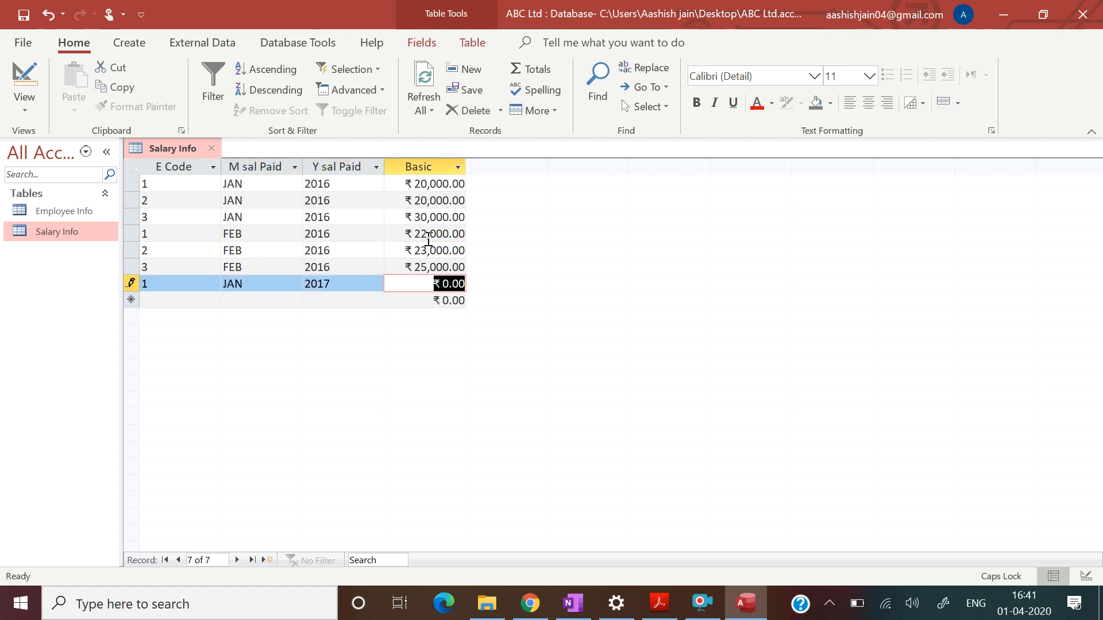
{"action": "type", "text": "21000"}
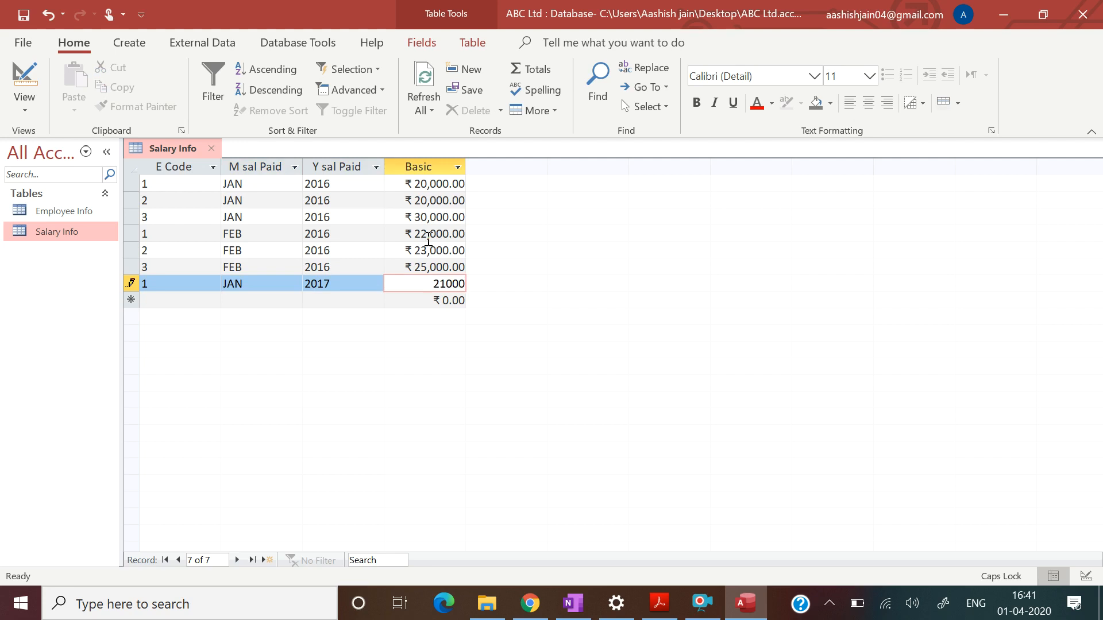
{"action": "key", "text": "Tab"}
Step: Try to add an eighth record with E Code 2, M sal Paid JAN, Y sal Paid 2016 and Basic 25000
{"action": "type", "text": "2"}
{"action": "key", "text": "Tab"}
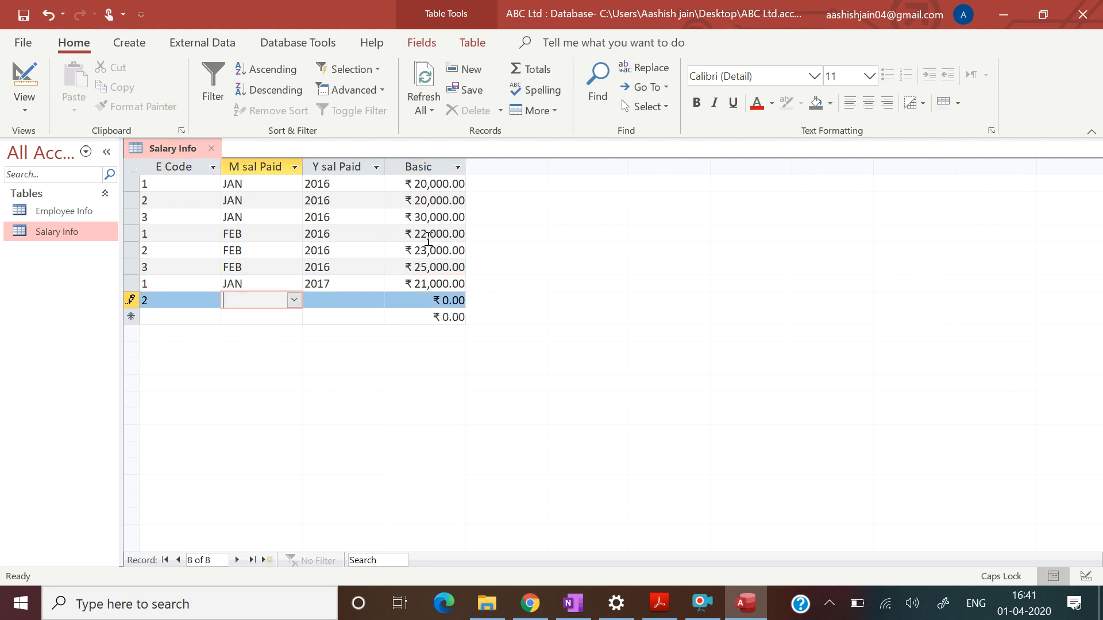
{"action": "type", "text": "jan"}
{"action": "key", "text": "Tab"}
{"action": "type", "text": "201"}
{"action": "key", "text": "Tab"}
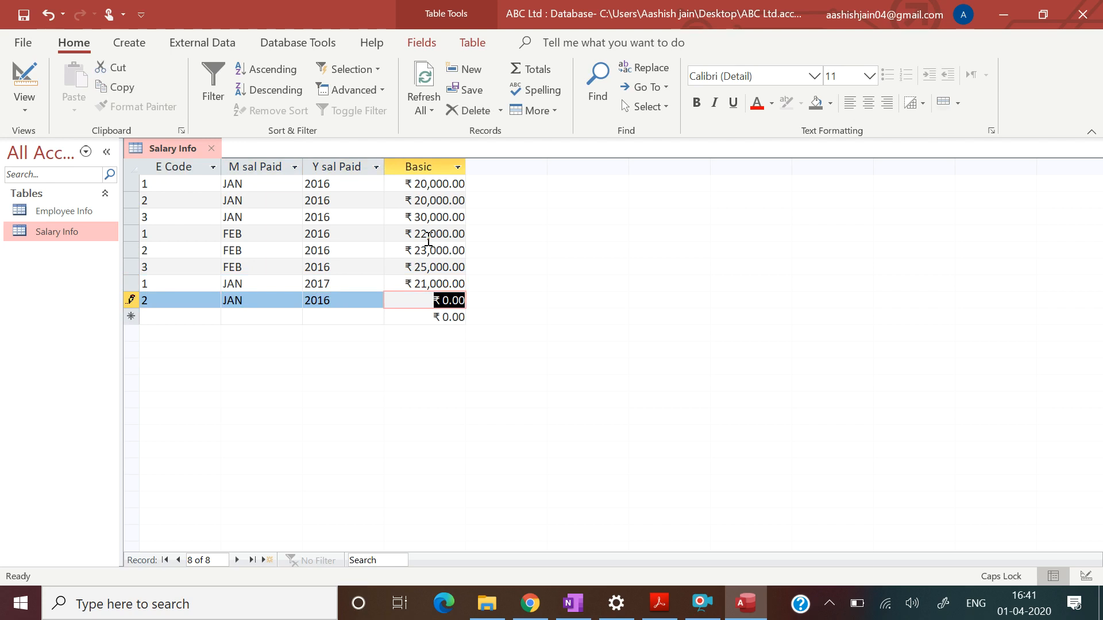
{"action": "type", "text": "25000"}
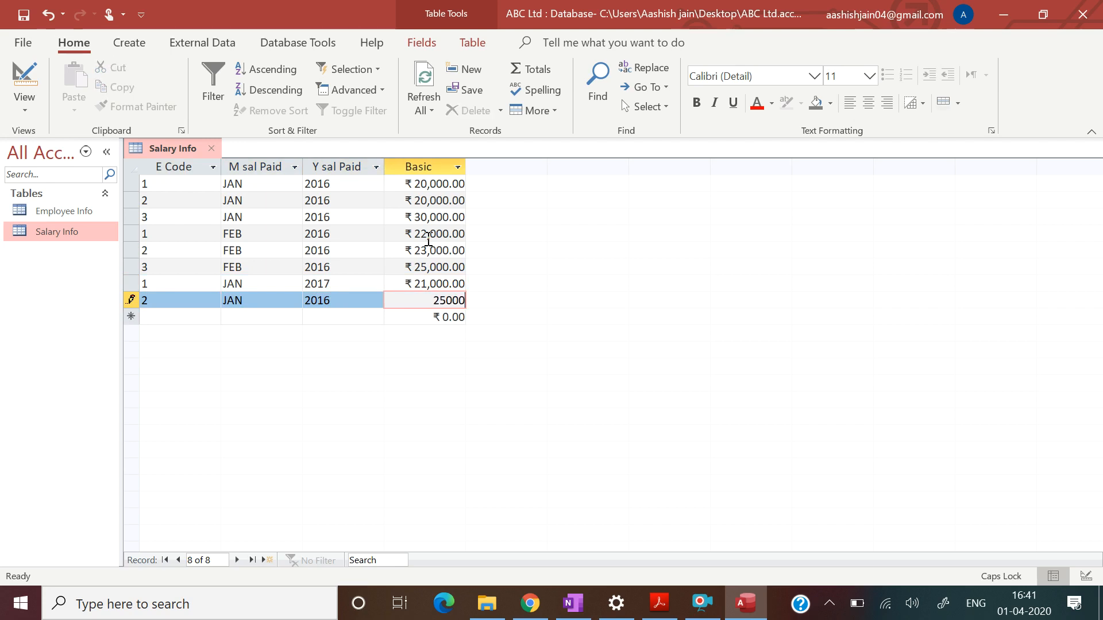
{"action": "key", "text": "Tab"}
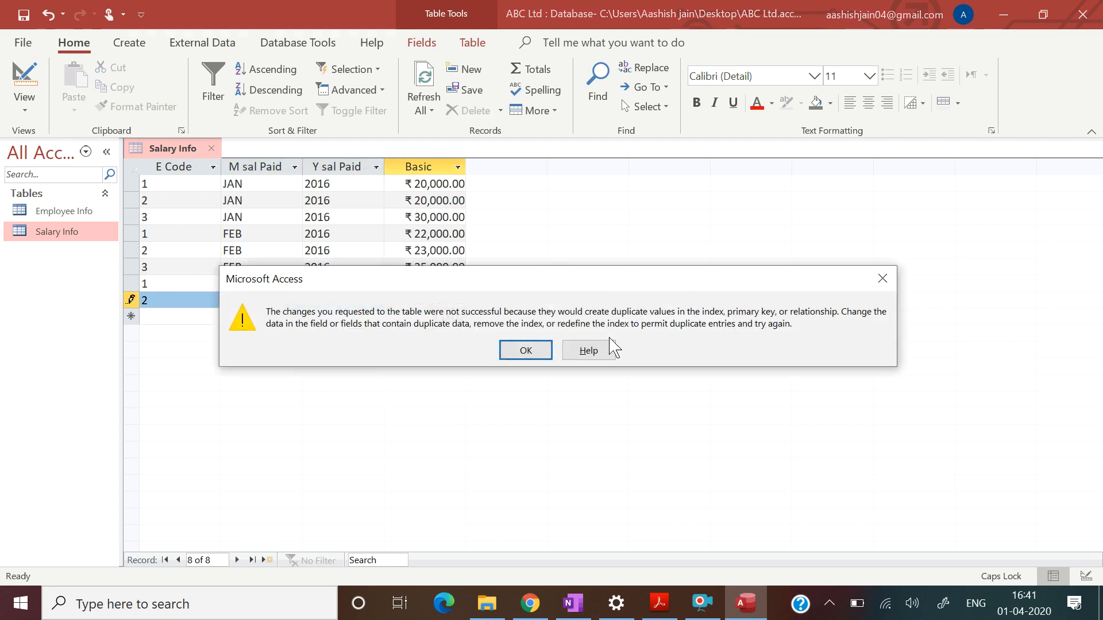
{"action": "left_click", "coordinate": [511, 353]}
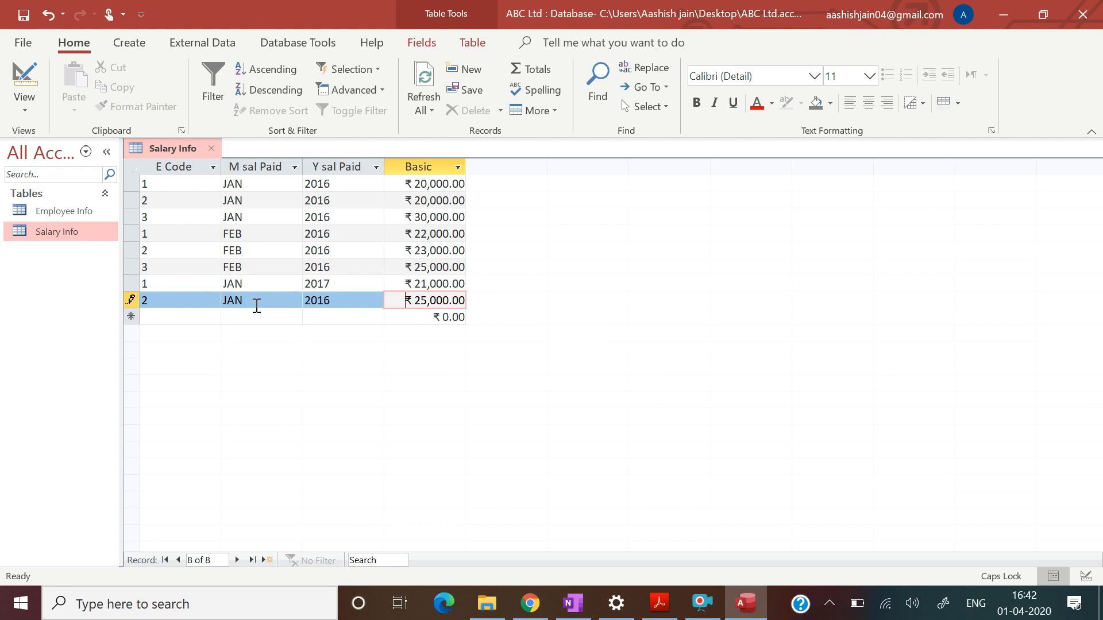
Step: Set the eighth record's Y sal Paid to 2017 and commit the record
{"action": "left_click", "coordinate": [339, 302]}
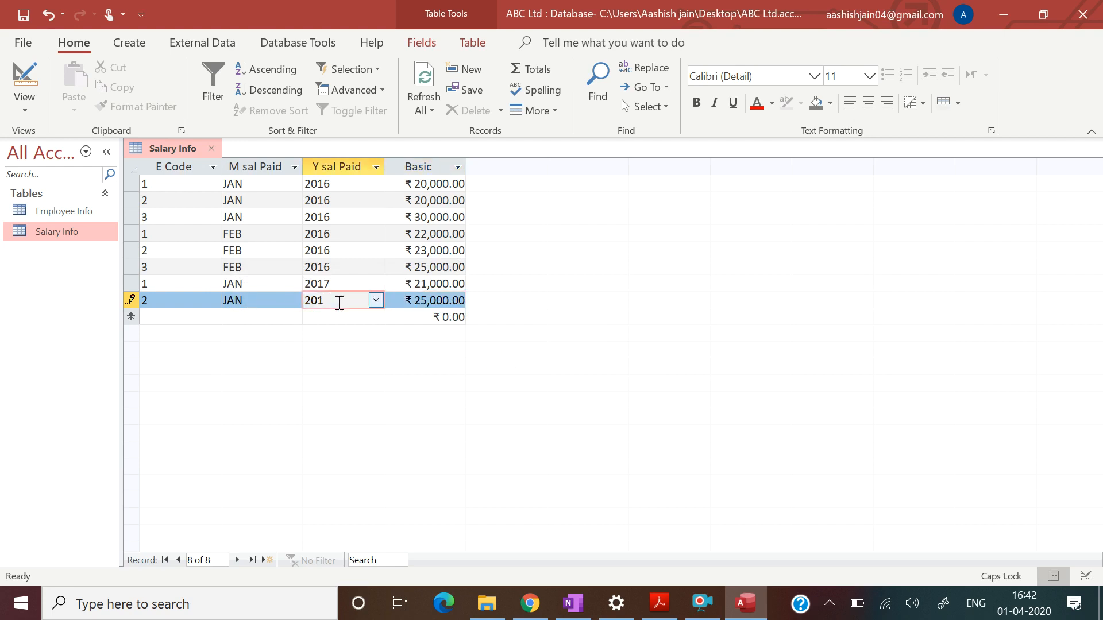
{"action": "key", "text": "Tab"}
{"action": "key", "text": "Tab"}
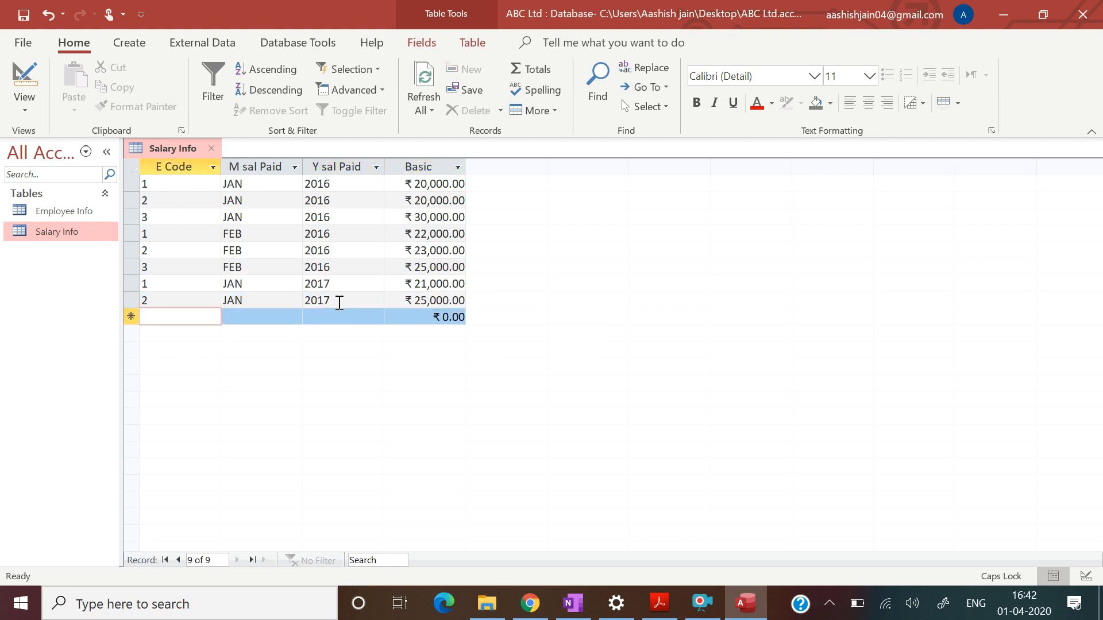
Step: Add a ninth record with E Code 3, M sal Paid JAN, Y sal Paid 2017 and Basic 26,000, and save and close Salary Info
{"action": "type", "text": "3"}
{"action": "key", "text": "Tab"}
{"action": "type", "text": "JAN"}
{"action": "key", "text": "Tab"}
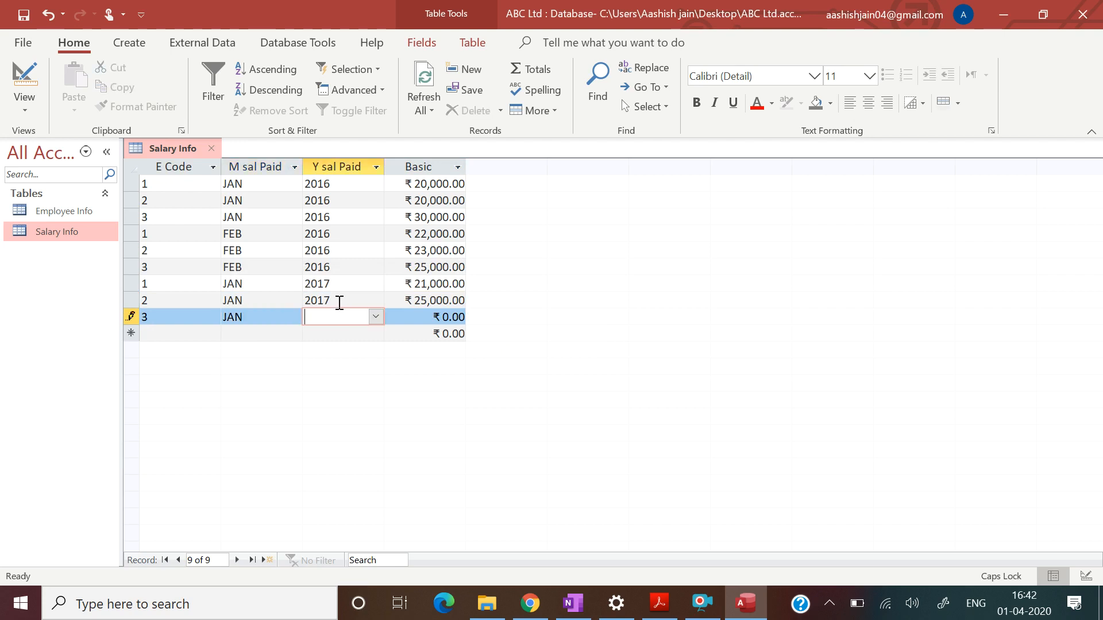
{"action": "type", "text": "2017"}
{"action": "key", "text": "Tab"}
{"action": "type", "text": "26,"}
{"action": "type", "text": "000"}
{"action": "key", "text": "Tab"}
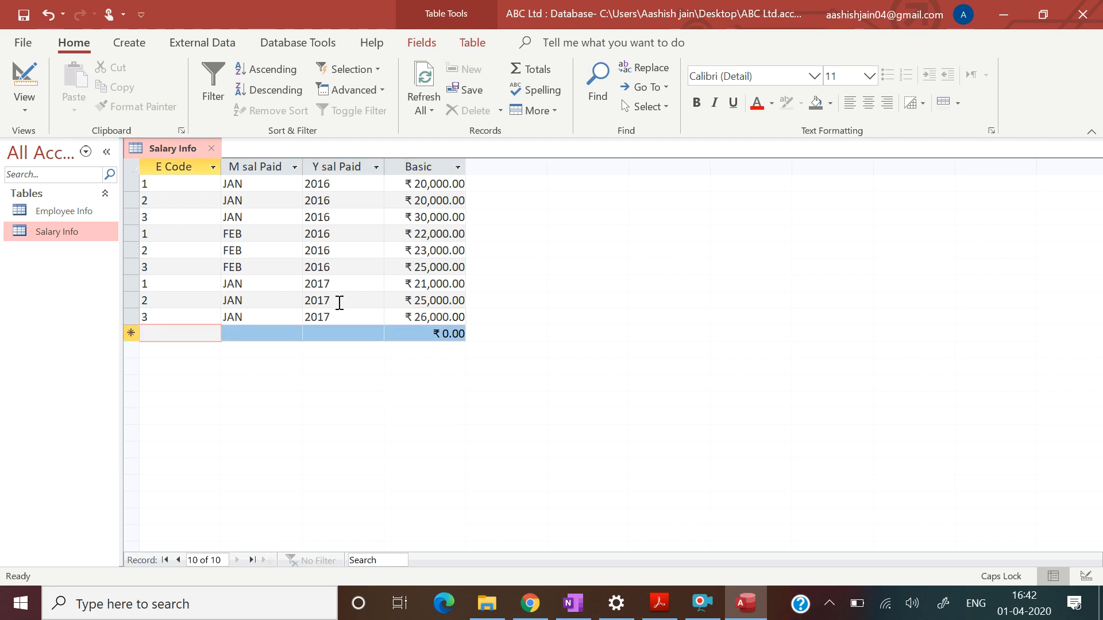
{"action": "key", "text": "ctrl+s"}
{"action": "left_click", "coordinate": [215, 158]}
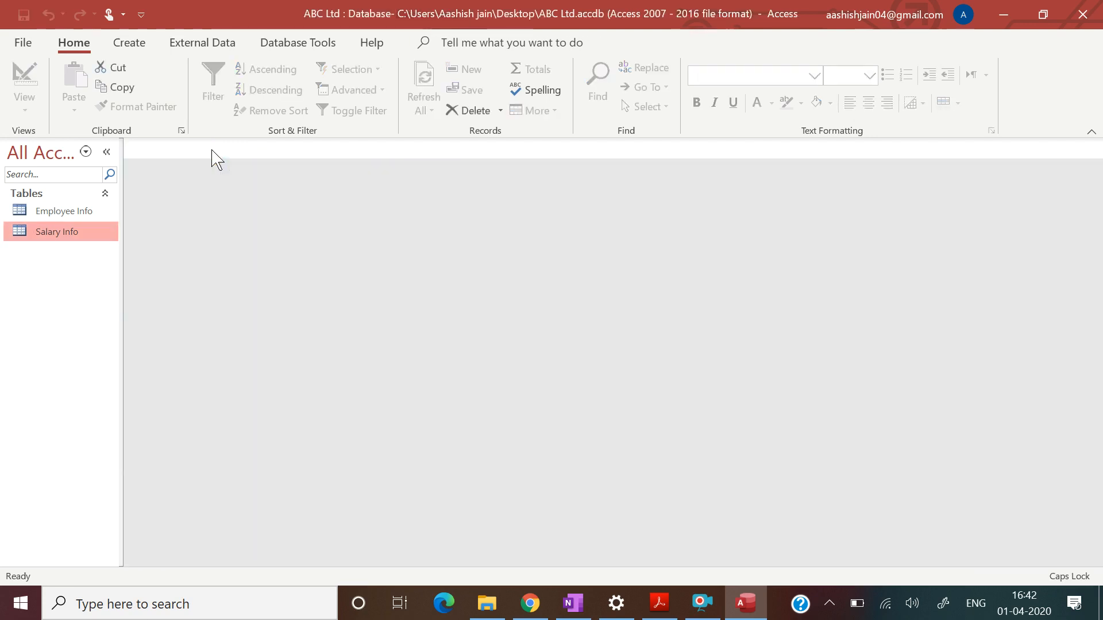
Step: Check the exercise PDF's requirements and add the Employee Info and Salary Info tables to the Relationships layout
{"action": "left_click", "coordinate": [658, 601]}
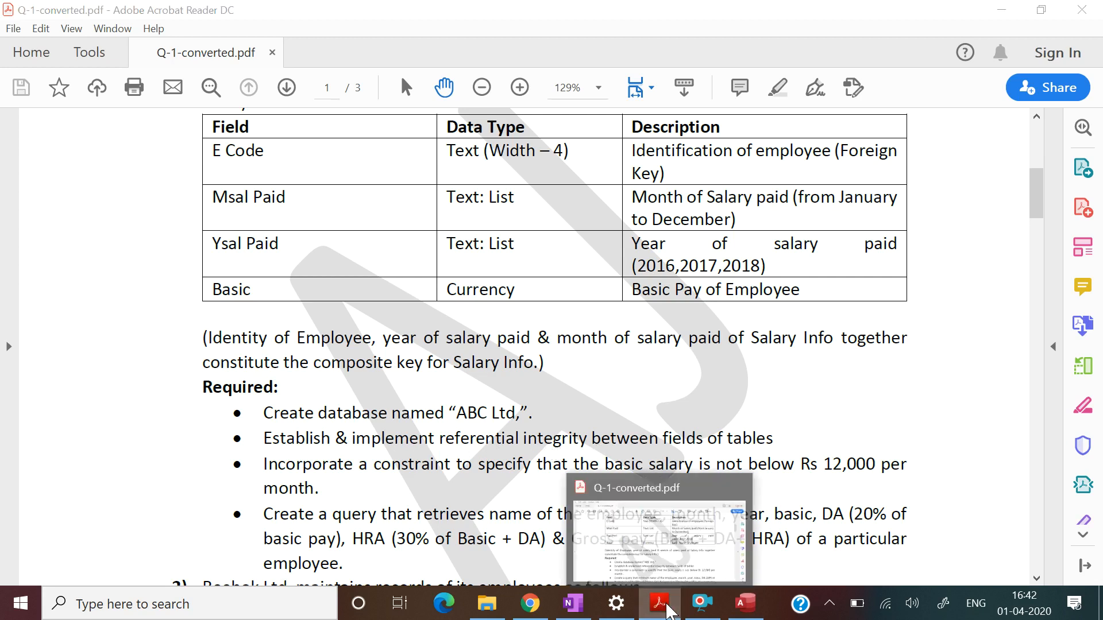
{"action": "left_click", "coordinate": [668, 610]}
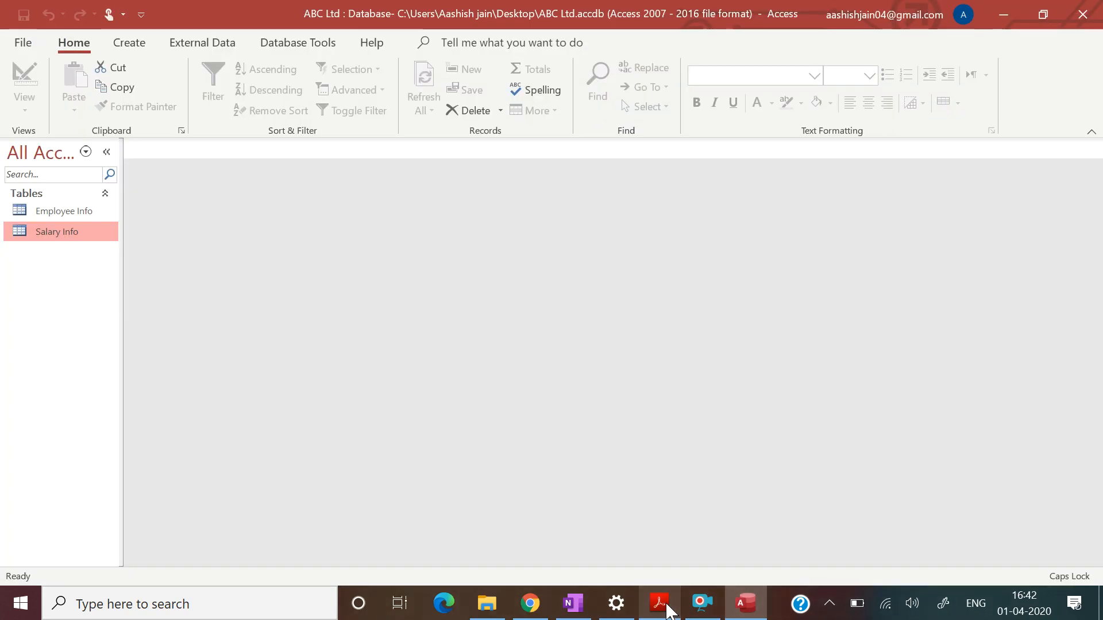
{"action": "left_click", "coordinate": [298, 45]}
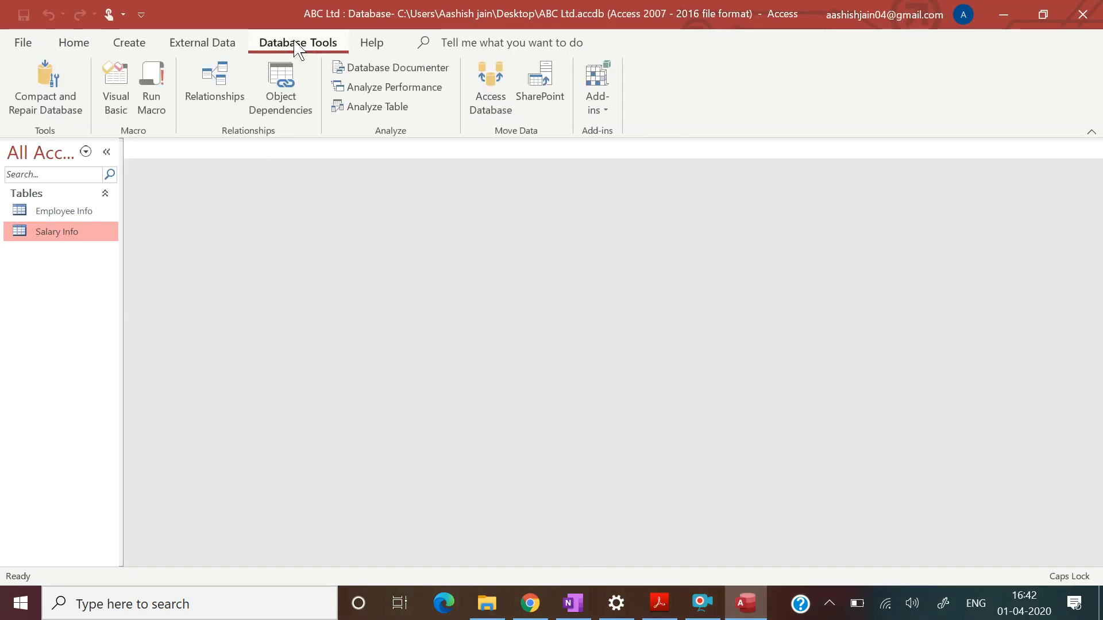
{"action": "left_click", "coordinate": [224, 89]}
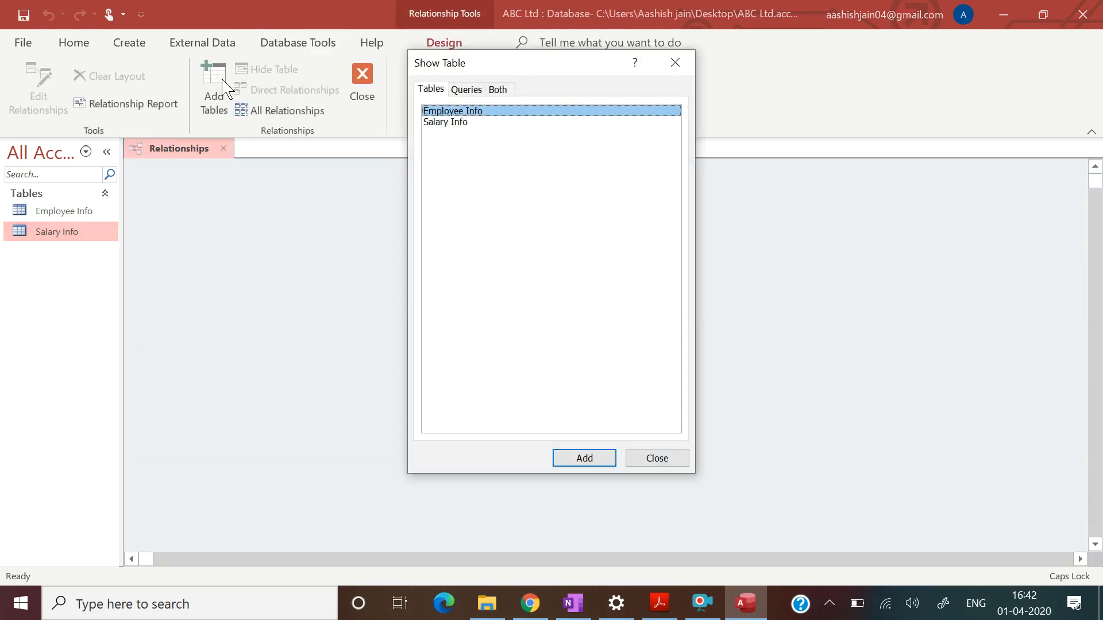
{"action": "left_click", "coordinate": [585, 457]}
{"action": "left_click", "coordinate": [458, 123]}
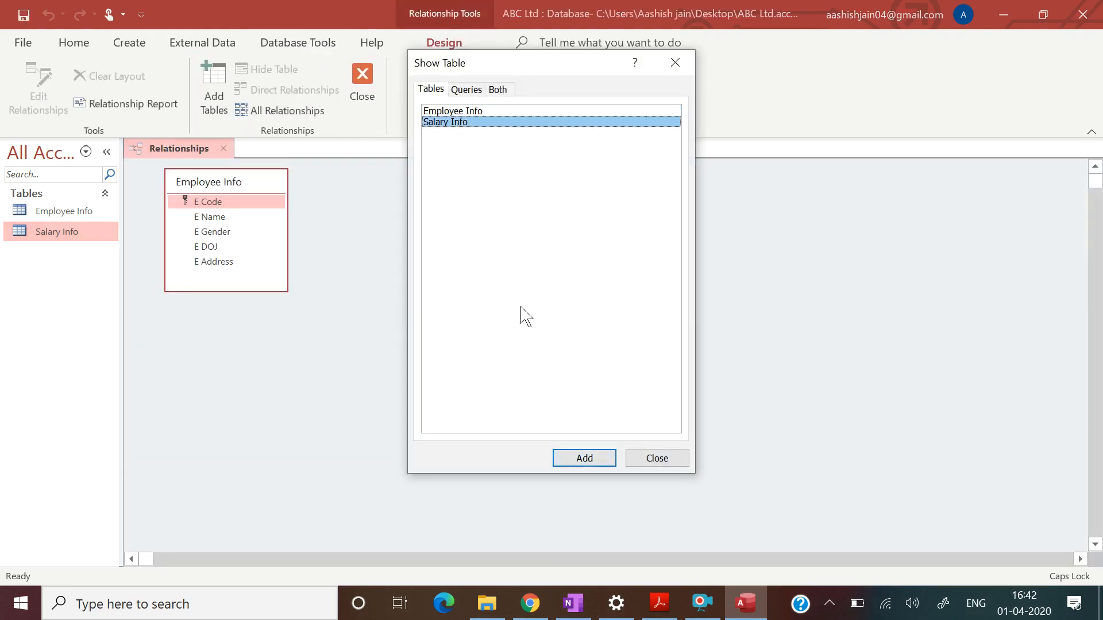
{"action": "left_click", "coordinate": [583, 458]}
{"action": "left_click", "coordinate": [654, 458]}
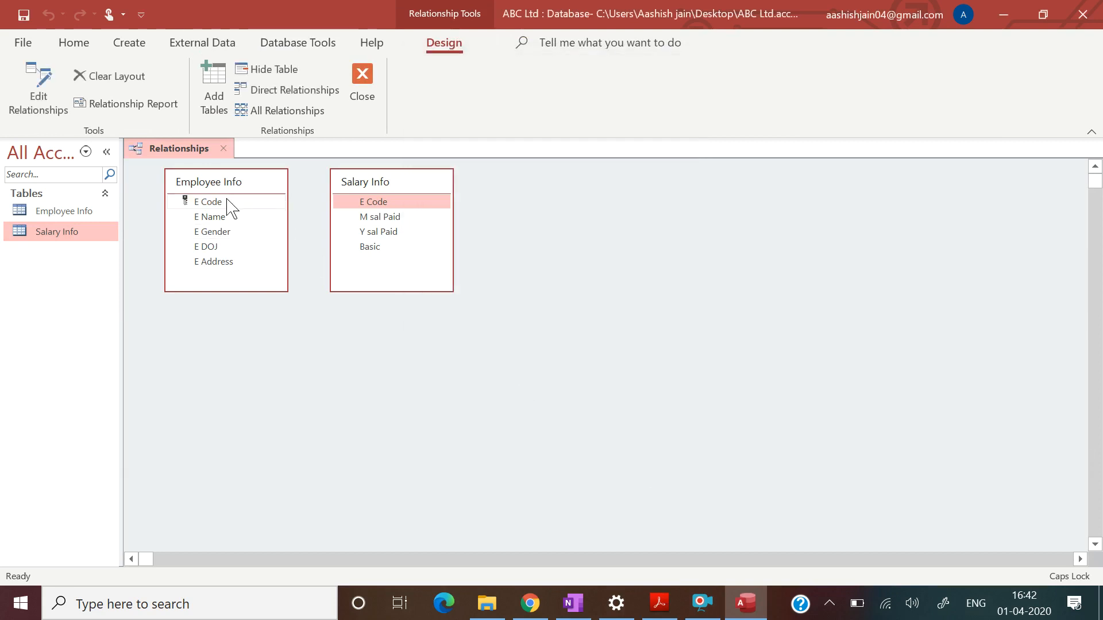
Step: Relate Employee Info's E Code to Salary Info's E Code with referential integrity enforced, and space the tables apart before closing the layout
{"action": "left_click_drag", "start_coordinate": [227, 202], "coordinate": [371, 203]}
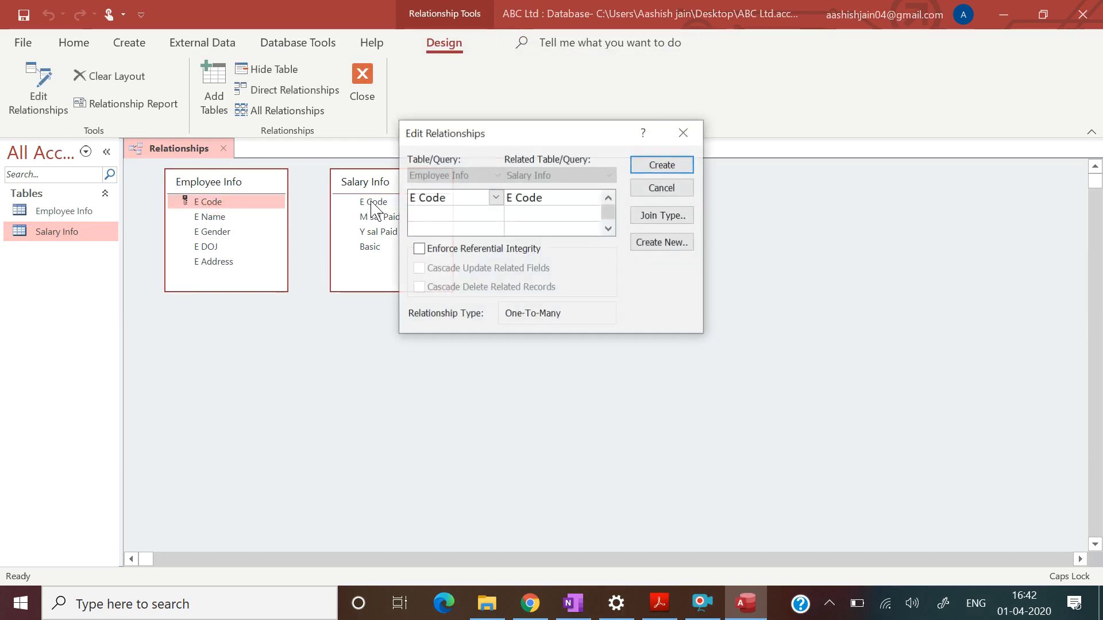
{"action": "left_click", "coordinate": [418, 249]}
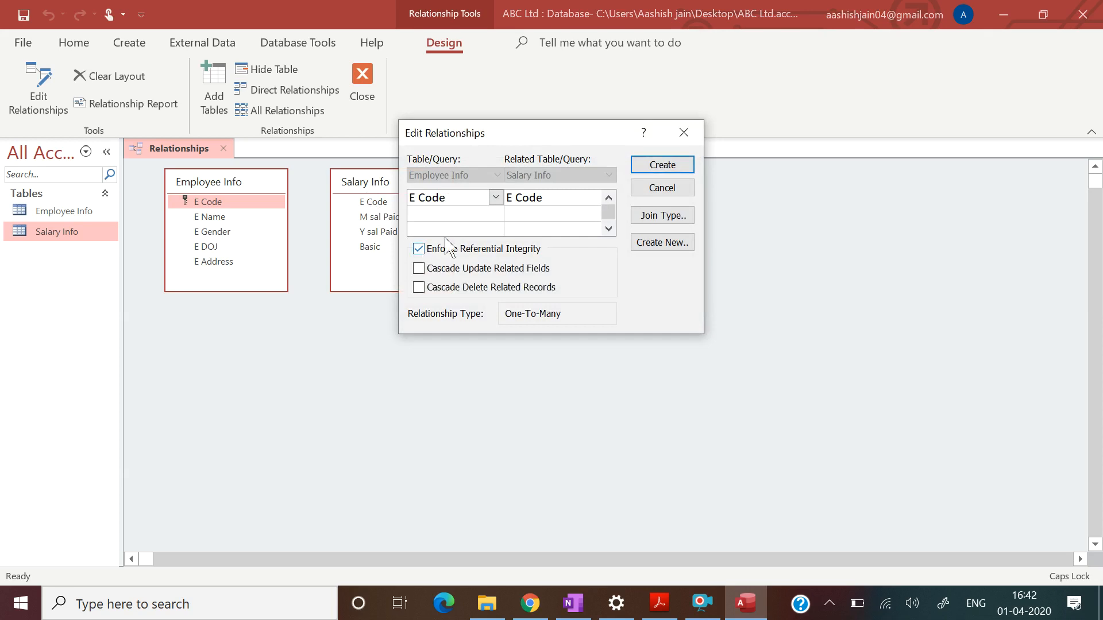
{"action": "left_click", "coordinate": [662, 165]}
{"action": "left_click_drag", "start_coordinate": [436, 185], "coordinate": [536, 254]}
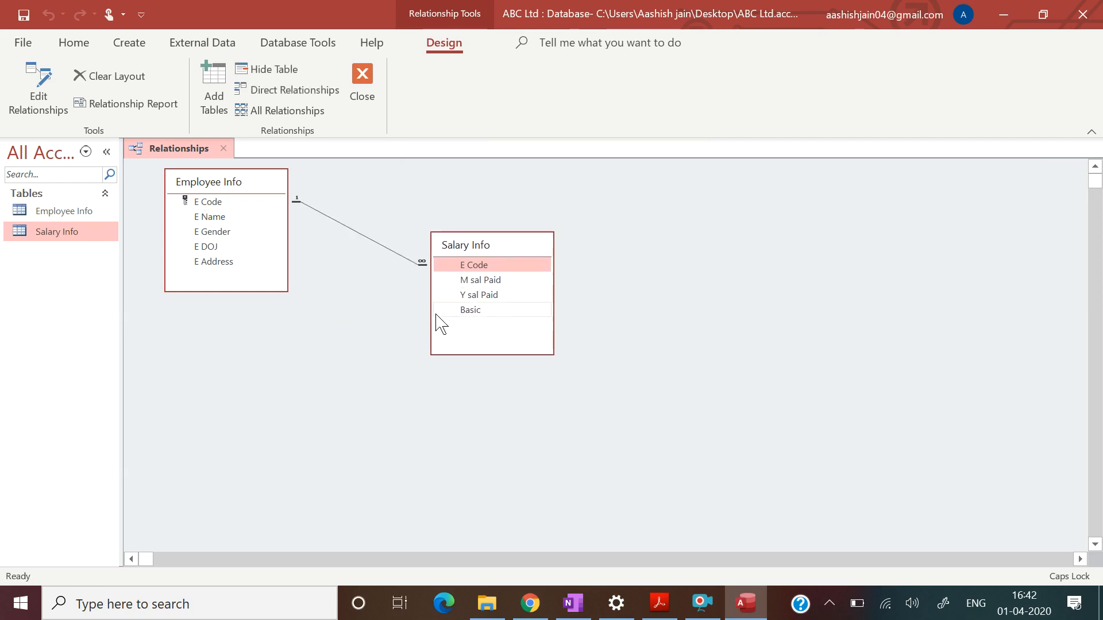
{"action": "left_click", "coordinate": [224, 149]}
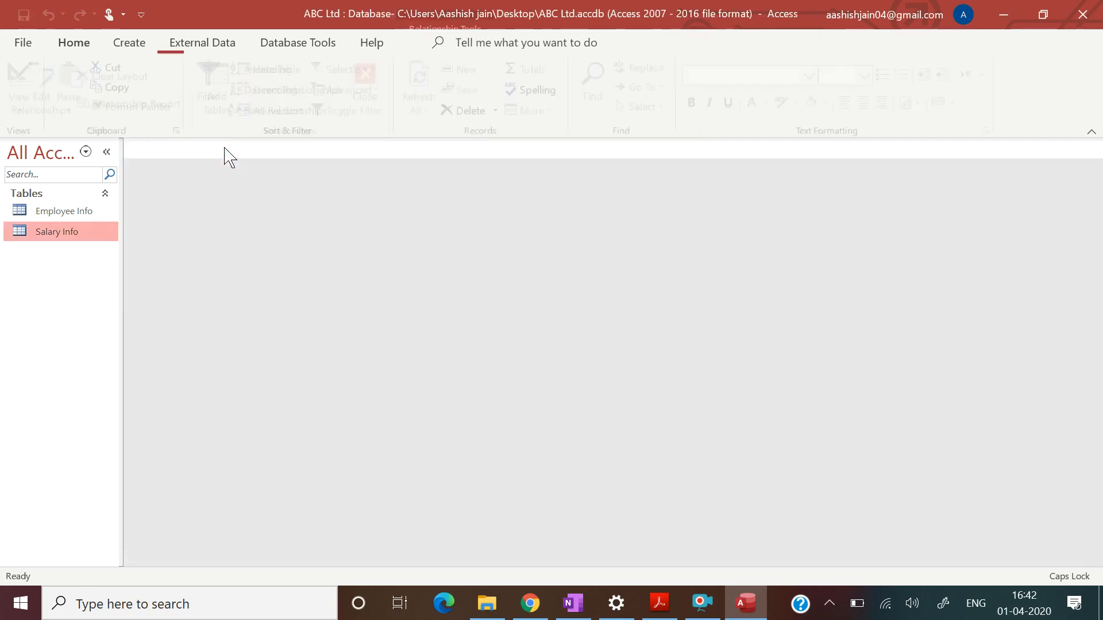
Step: Review the query requirement in the exercise PDF and create a design-view query in Access containing the Employee Info and Salary Info tables
{"action": "left_click", "coordinate": [659, 603]}
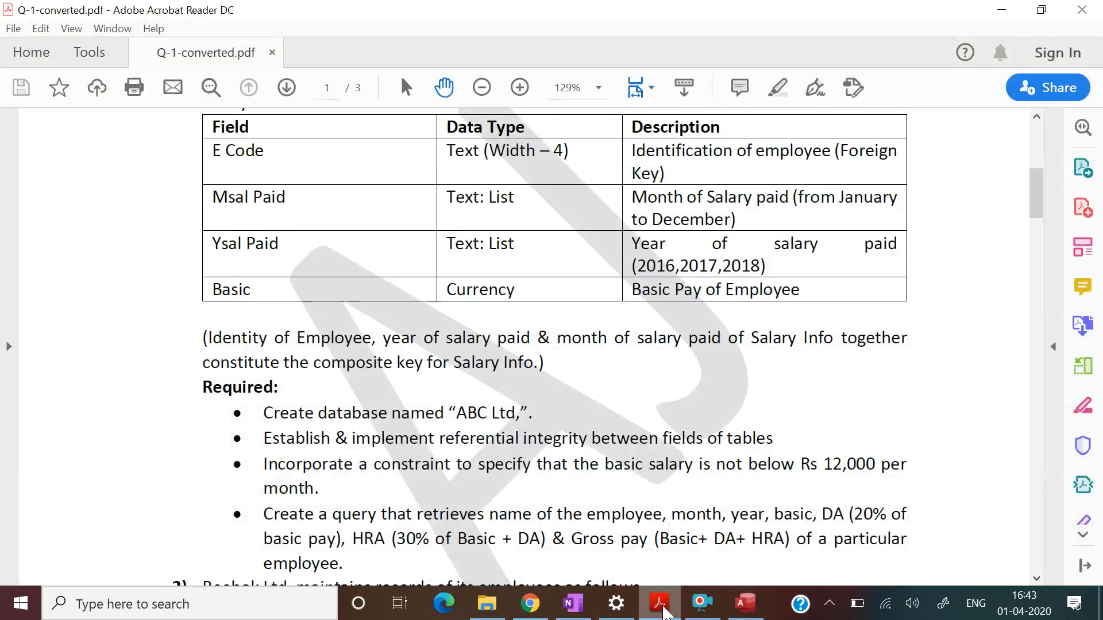
{"action": "scroll", "coordinate": [658, 486], "scroll_direction": "down", "scroll_amount": 2}
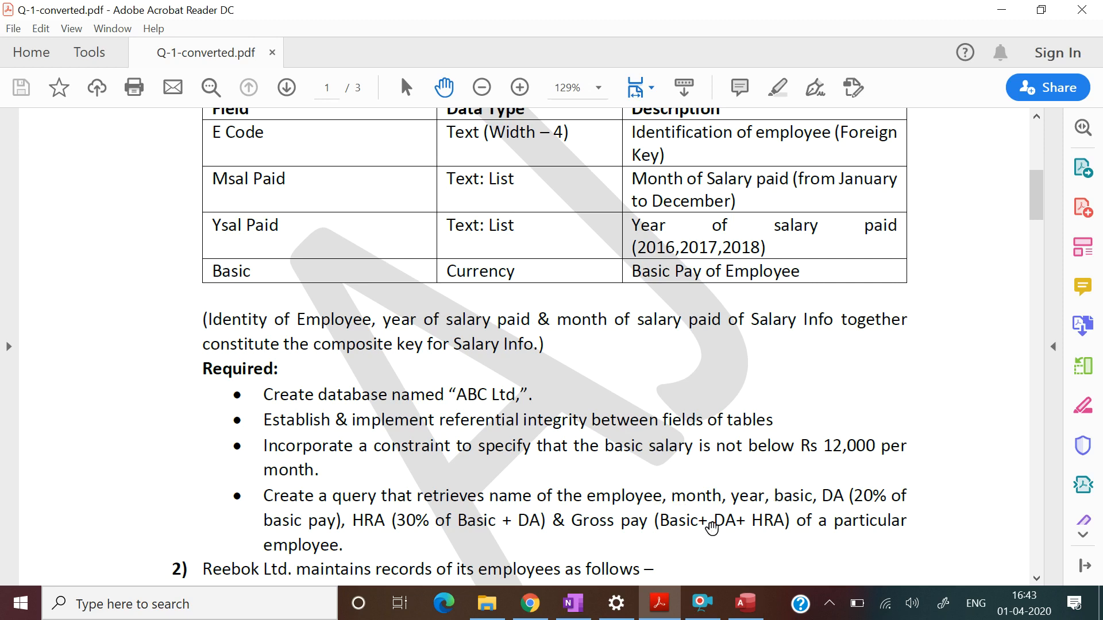
{"action": "left_click", "coordinate": [742, 606]}
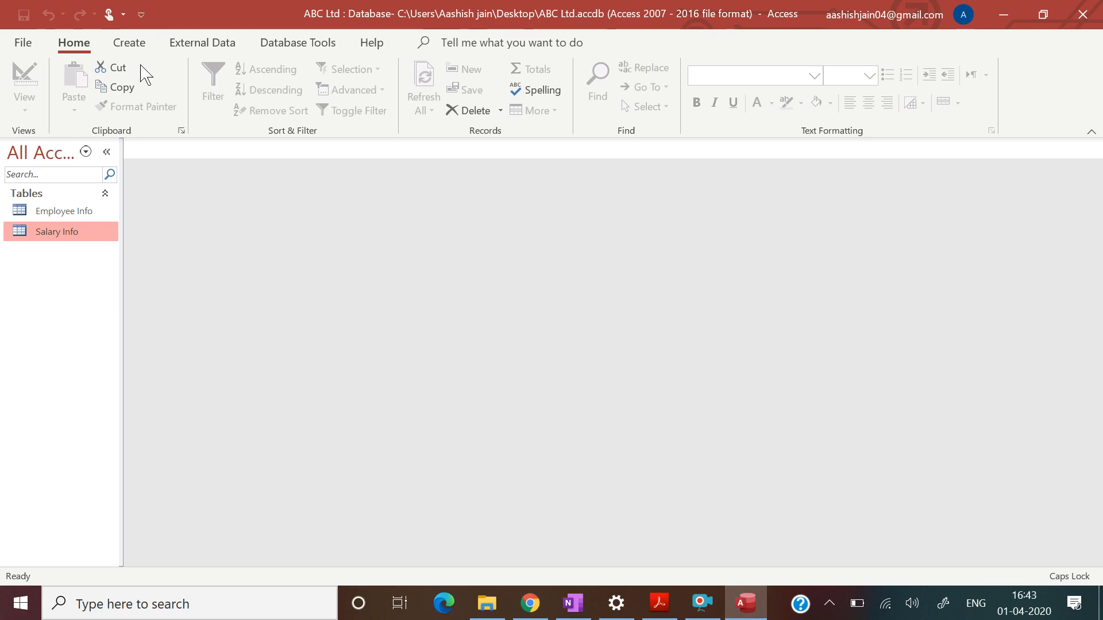
{"action": "left_click", "coordinate": [131, 44]}
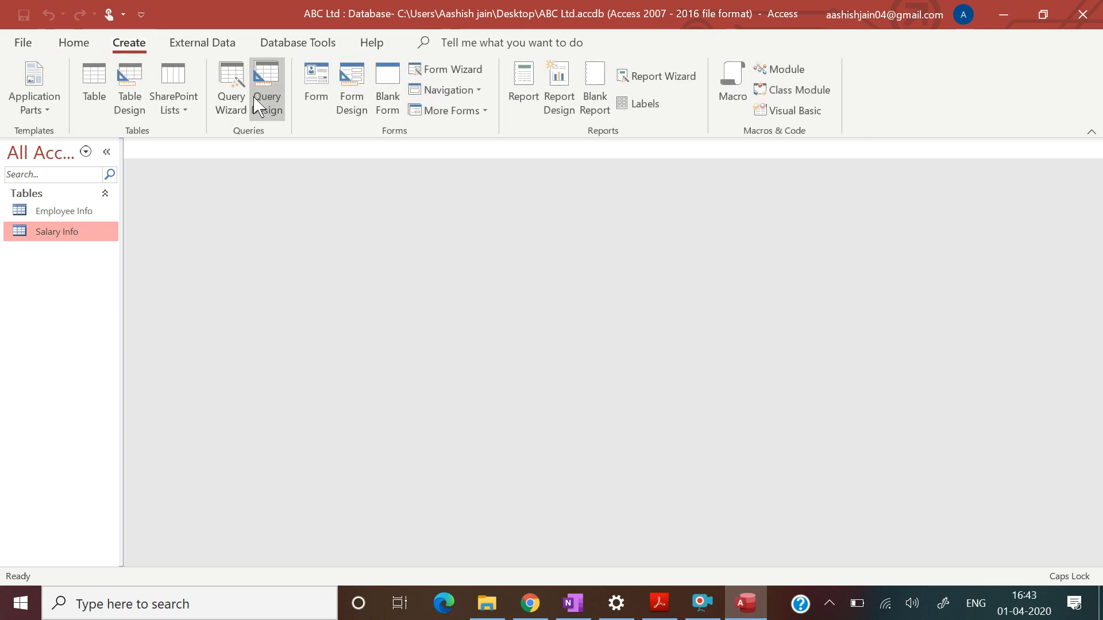
{"action": "left_click", "coordinate": [270, 108]}
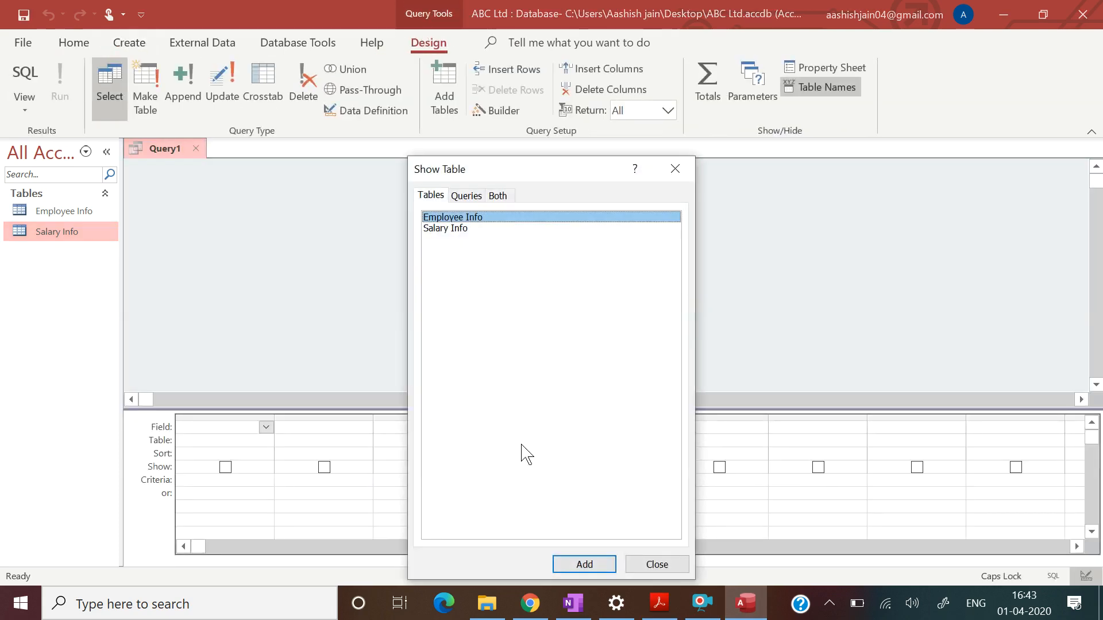
{"action": "left_click", "coordinate": [580, 564]}
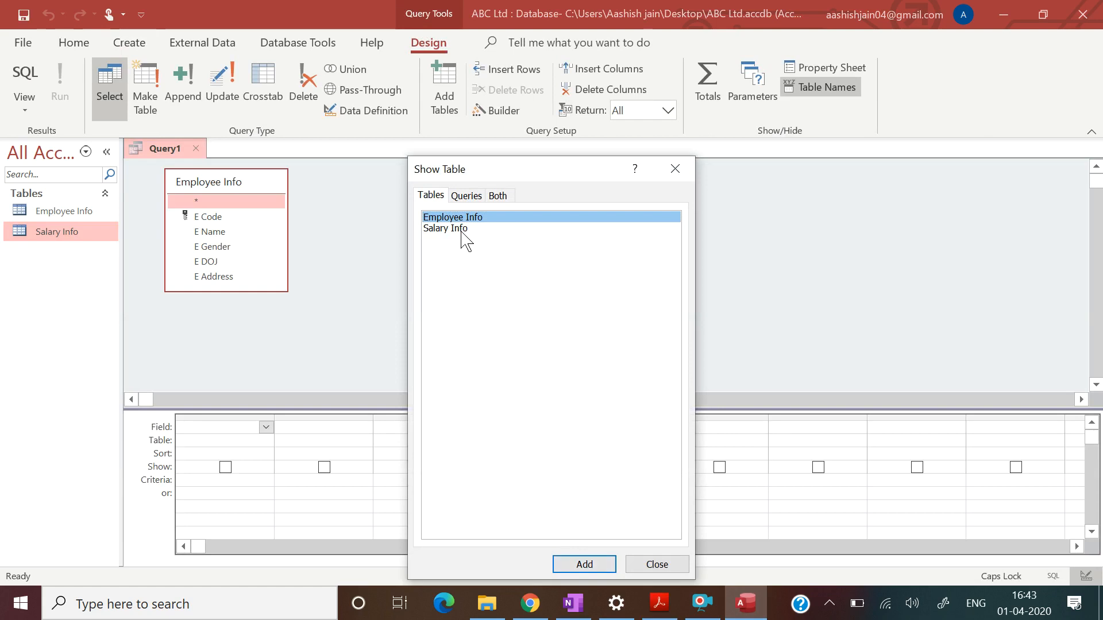
{"action": "left_click", "coordinate": [462, 230]}
{"action": "left_click", "coordinate": [579, 564]}
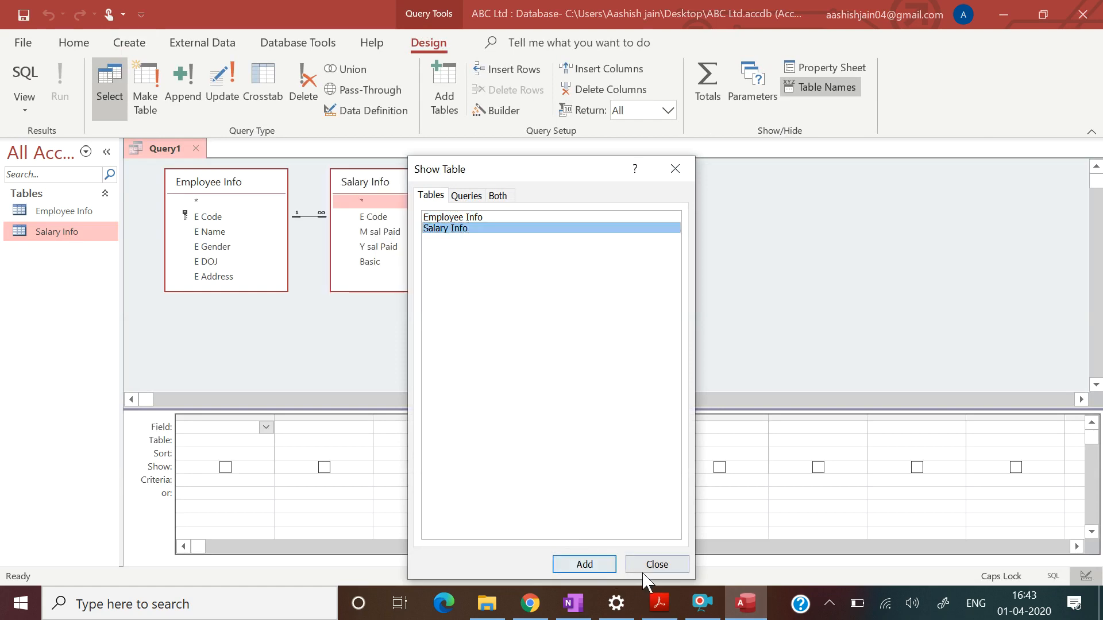
{"action": "left_click", "coordinate": [658, 565]}
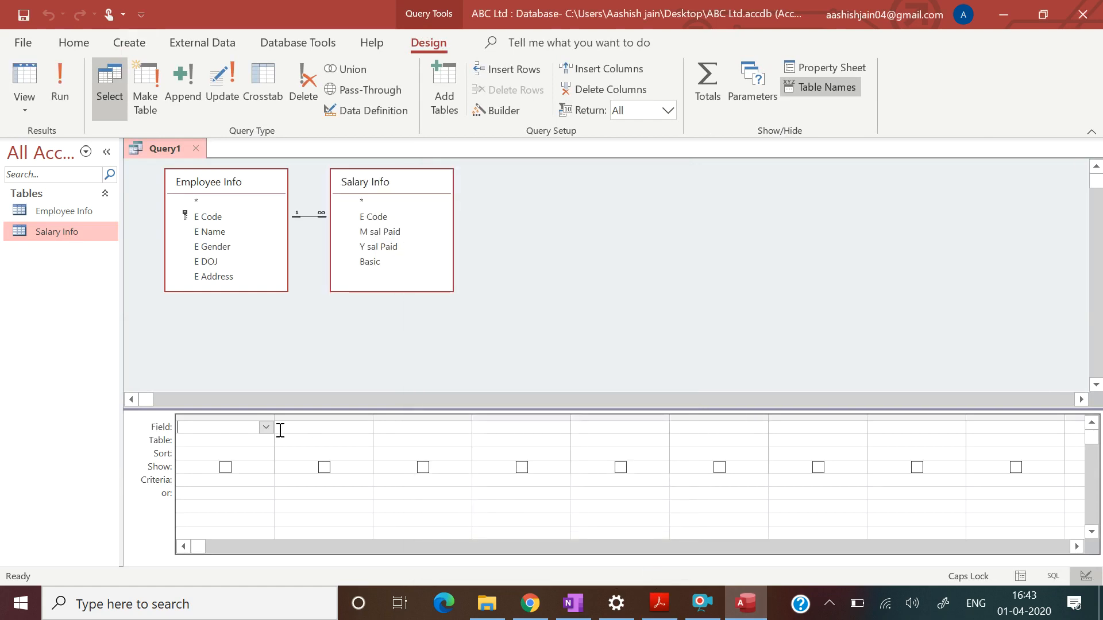
Step: Set the query's first column to the E Name field from Employee Info
{"action": "left_click", "coordinate": [237, 441]}
{"action": "left_click", "coordinate": [266, 441]}
{"action": "left_click", "coordinate": [253, 455]}
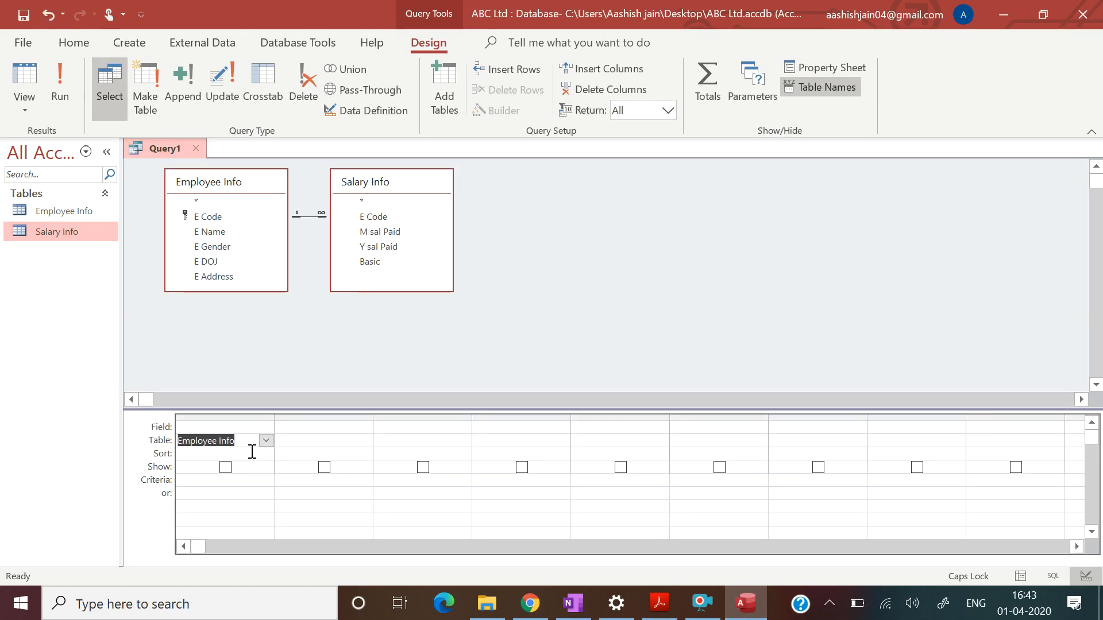
{"action": "left_click", "coordinate": [252, 426]}
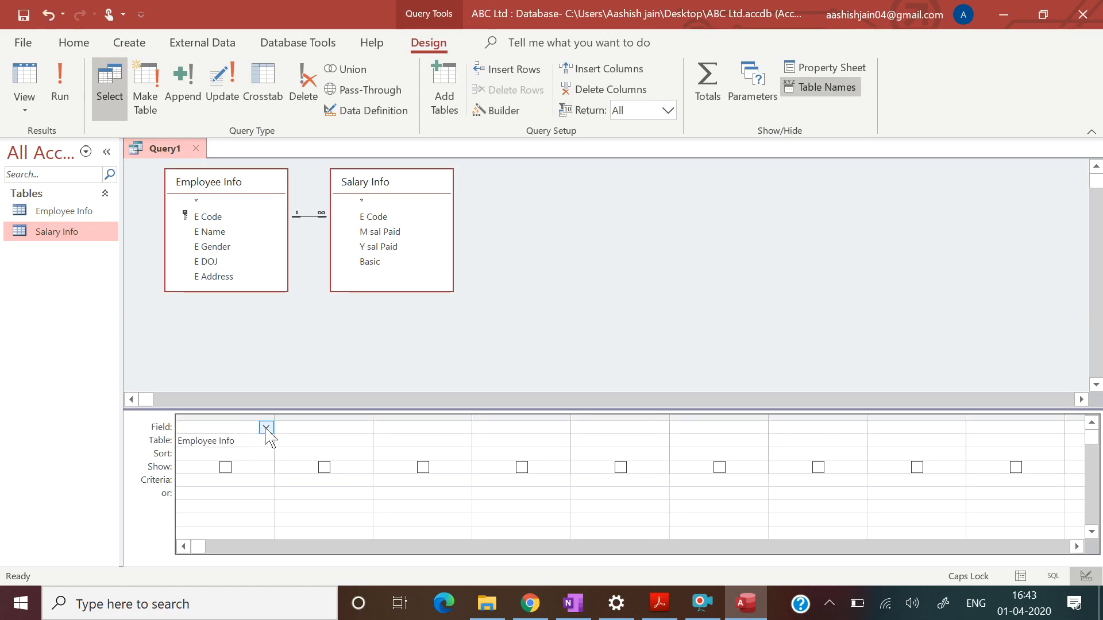
{"action": "left_click", "coordinate": [266, 428]}
{"action": "left_click", "coordinate": [234, 466]}
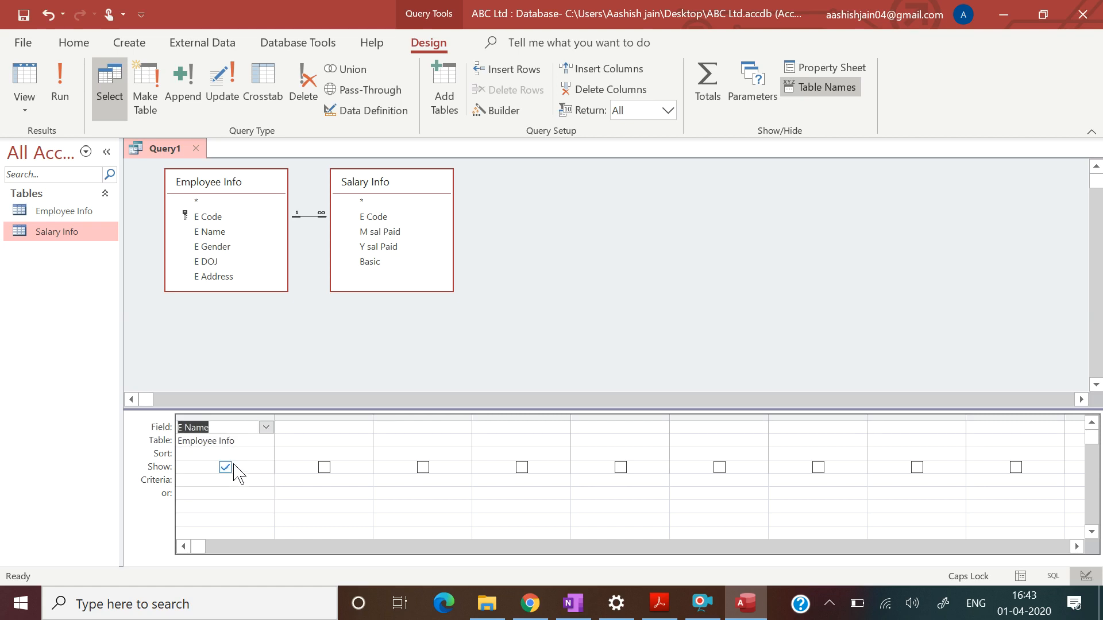
Step: Check the required query fields in the PDF and set the second column to M sal Paid from Salary Info
{"action": "left_click", "coordinate": [660, 604]}
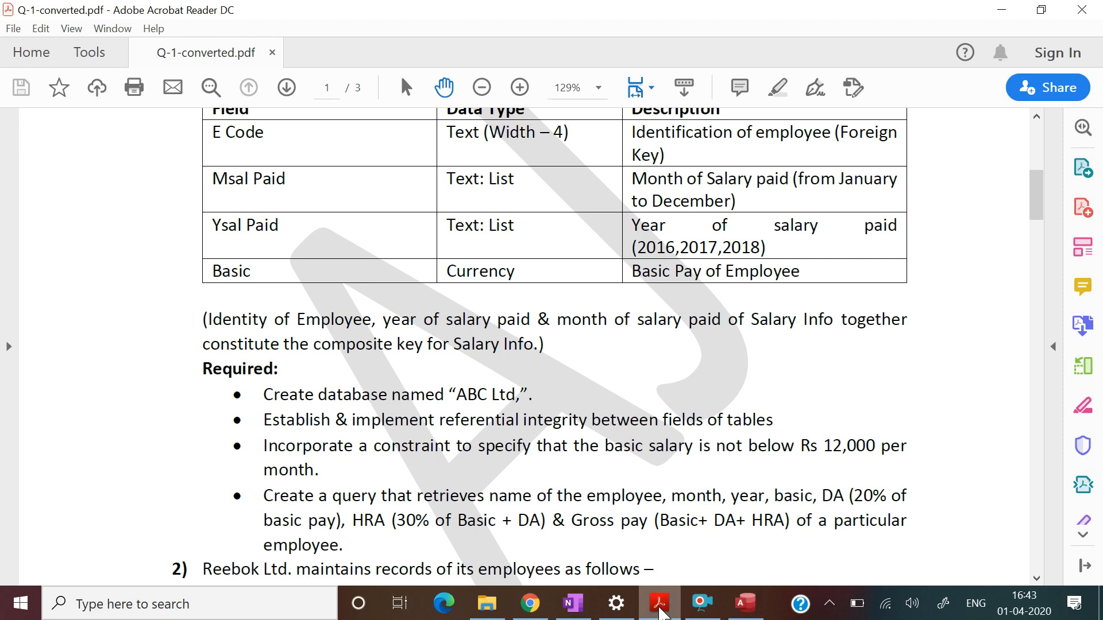
{"action": "left_click", "coordinate": [661, 604]}
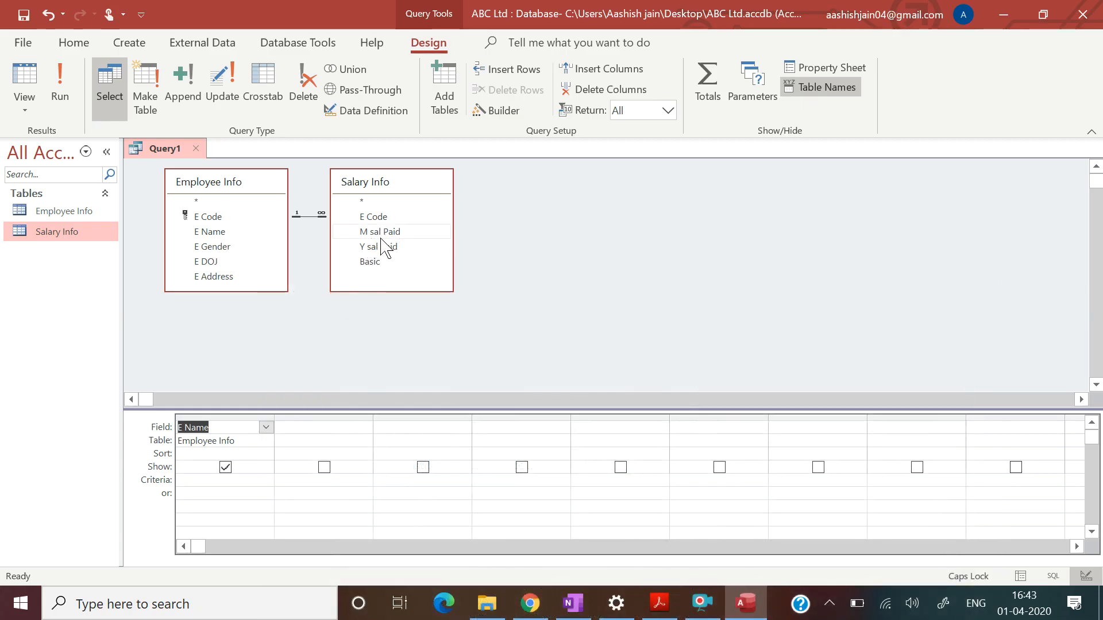
{"action": "left_click", "coordinate": [302, 440]}
{"action": "left_click", "coordinate": [363, 442]}
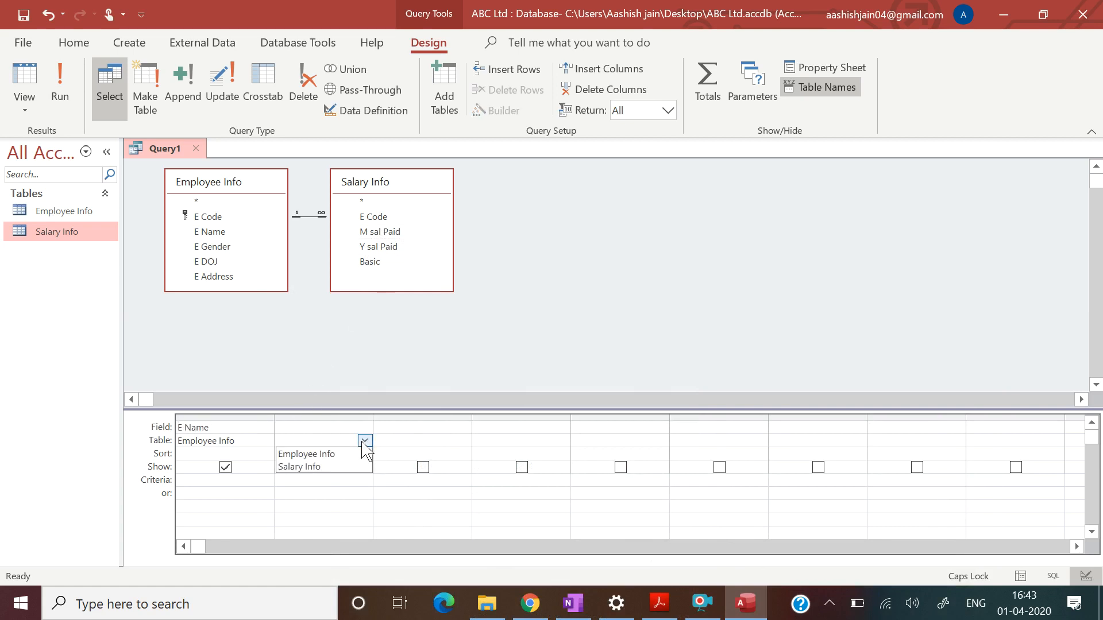
{"action": "left_click", "coordinate": [343, 467]}
{"action": "left_click", "coordinate": [340, 428]}
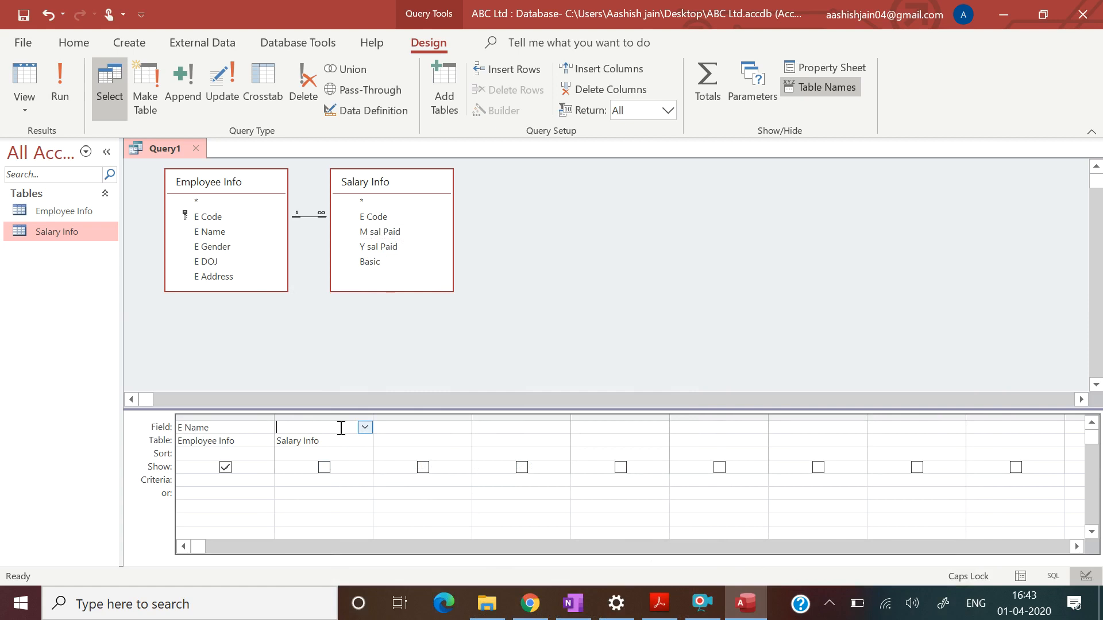
{"action": "left_click", "coordinate": [365, 428]}
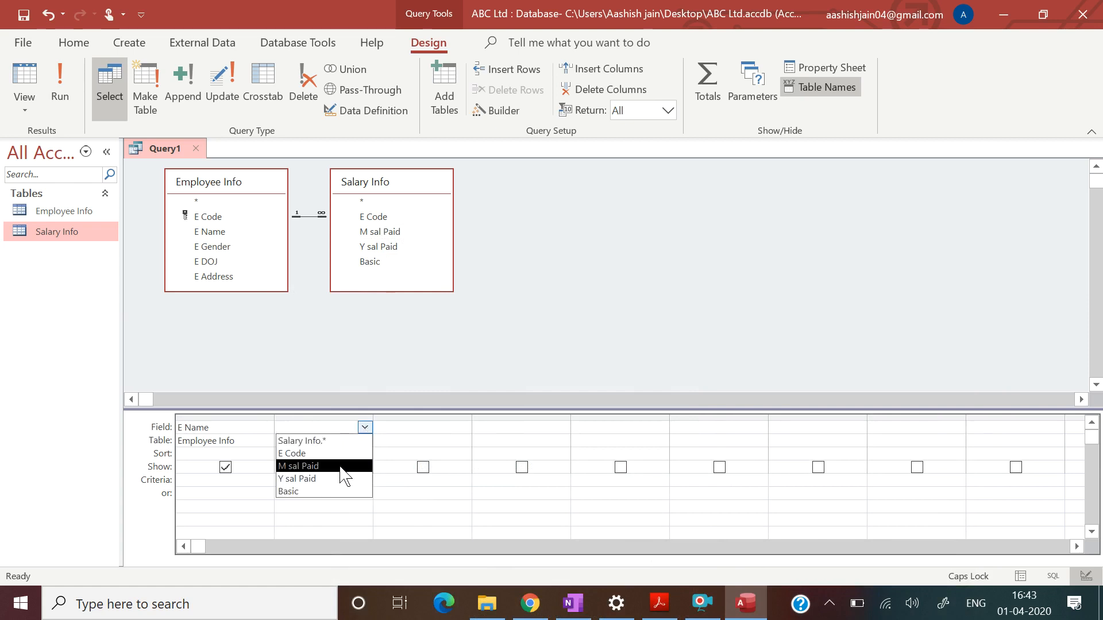
{"action": "left_click", "coordinate": [344, 466]}
Step: Set the query's third column to the Y sal Paid field from Salary Info
{"action": "left_click", "coordinate": [401, 445]}
{"action": "left_click", "coordinate": [463, 441]}
{"action": "left_click", "coordinate": [448, 467]}
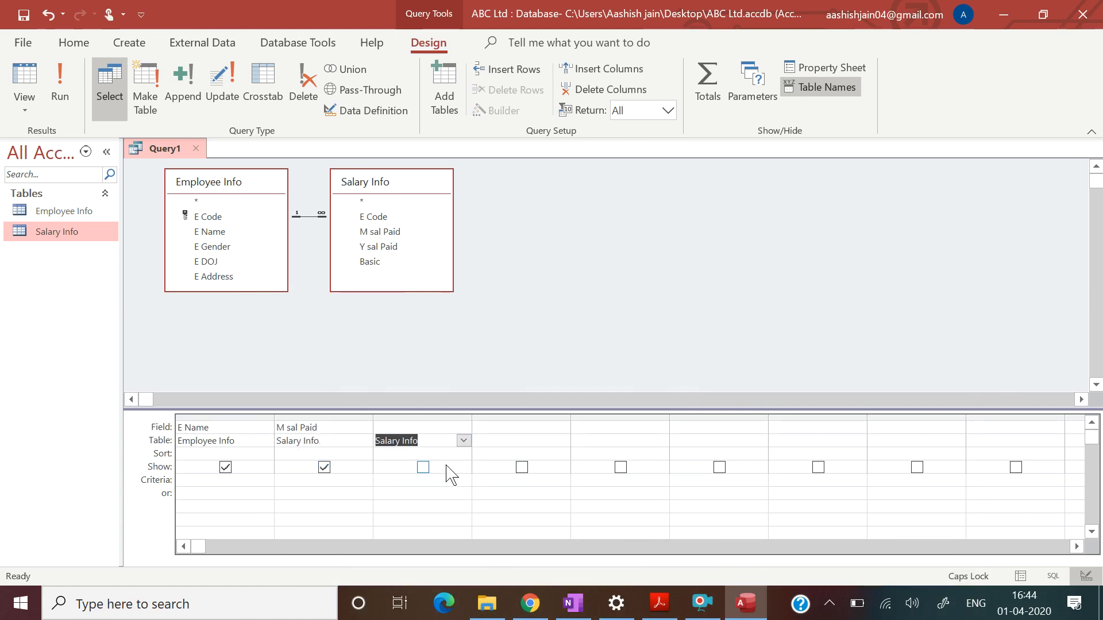
{"action": "left_click", "coordinate": [443, 429]}
{"action": "left_click", "coordinate": [464, 432]}
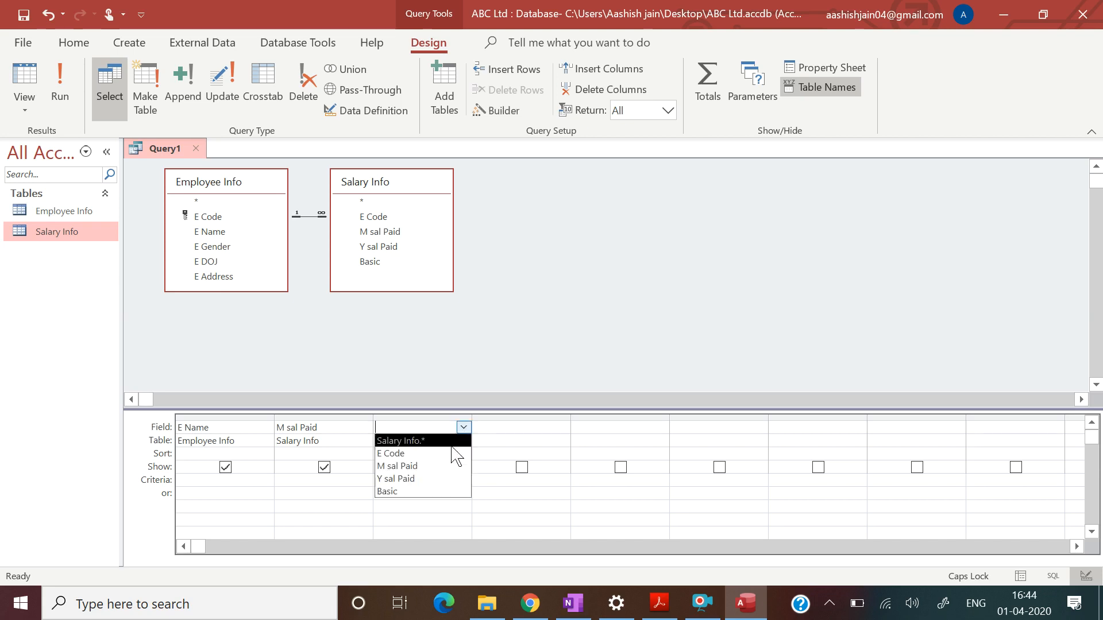
{"action": "left_click", "coordinate": [434, 475]}
Step: Set the query's fourth column to the Basic field from Salary Info
{"action": "left_click", "coordinate": [506, 436]}
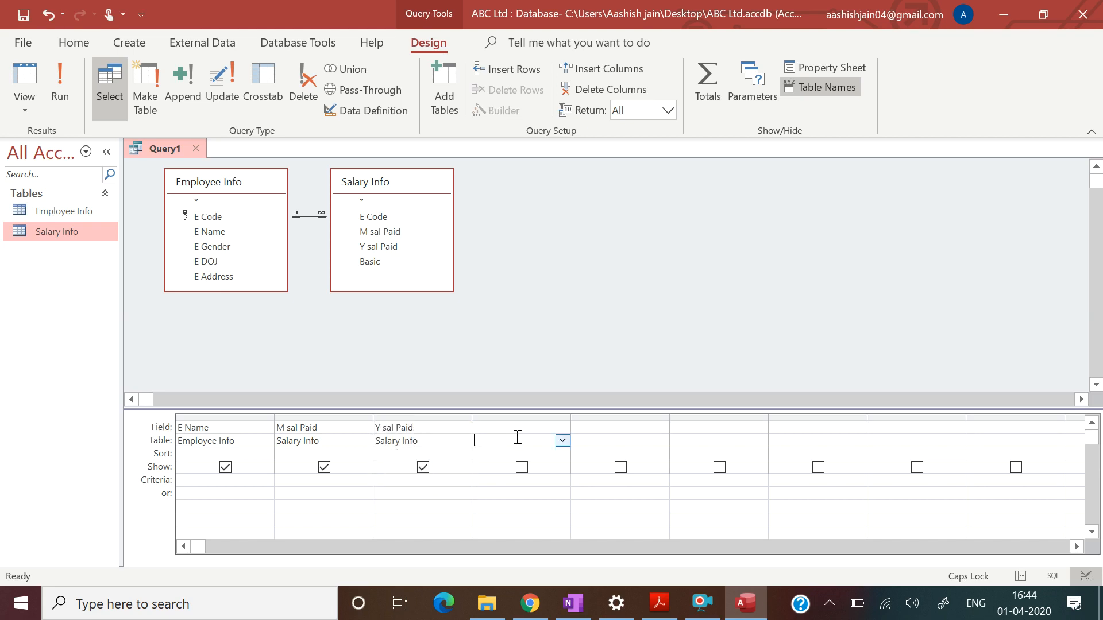
{"action": "left_click", "coordinate": [563, 441]}
{"action": "left_click", "coordinate": [542, 468]}
{"action": "left_click", "coordinate": [536, 431]}
{"action": "left_click", "coordinate": [563, 427]}
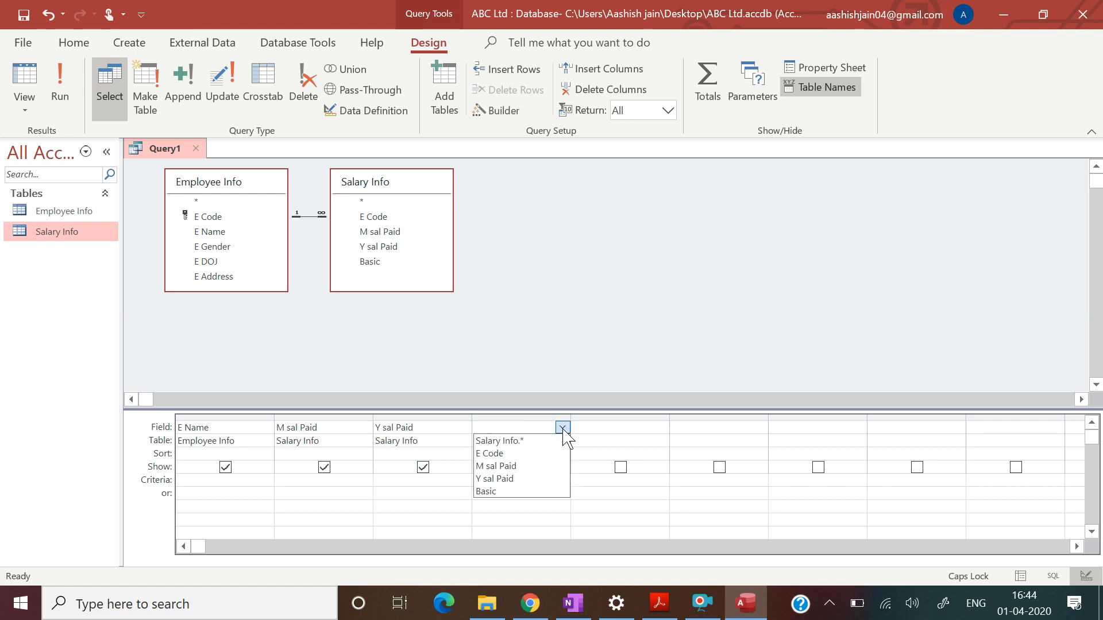
{"action": "left_click", "coordinate": [533, 492]}
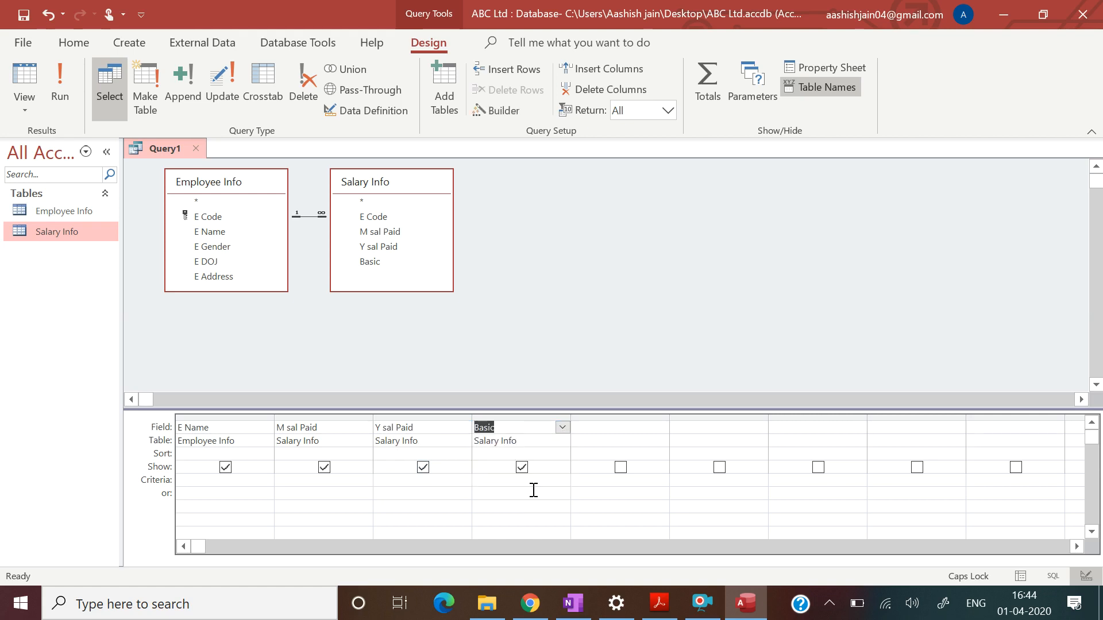
Step: Check the DA formula in the exercise PDF and build the fifth column's expression in Access as [Salary Info]![Basic]*.20
{"action": "left_click", "coordinate": [661, 608]}
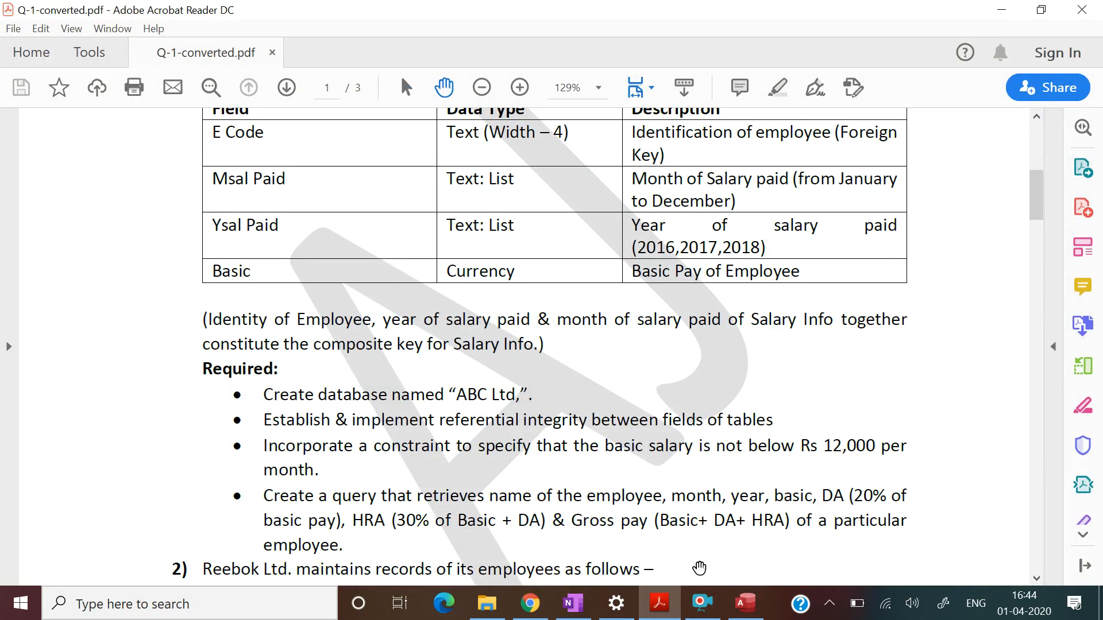
{"action": "left_click", "coordinate": [669, 603]}
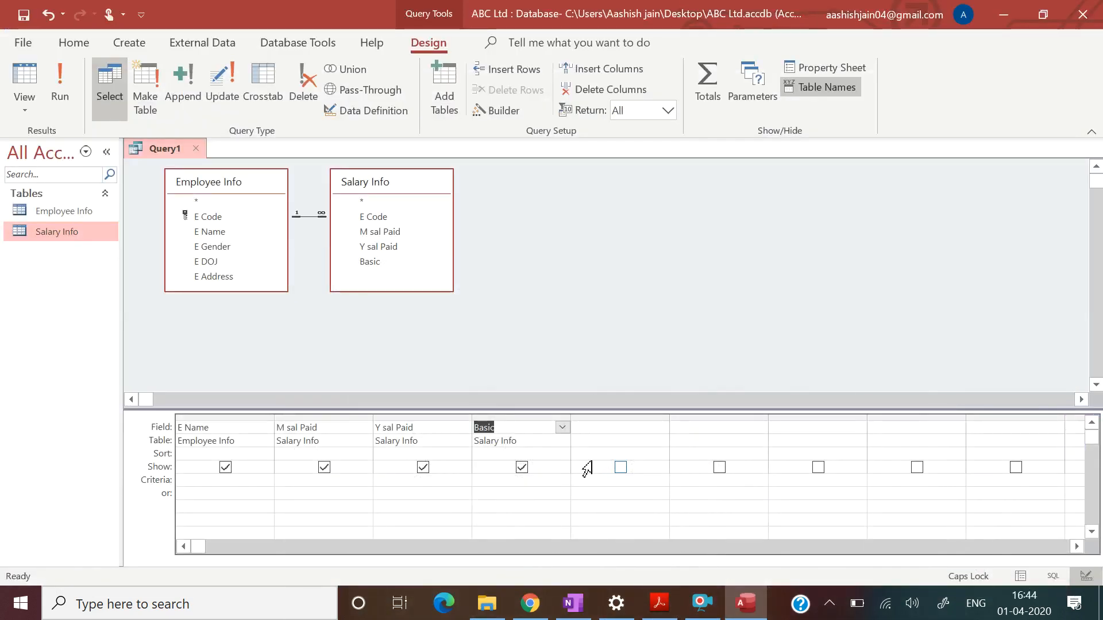
{"action": "left_click", "coordinate": [601, 428]}
{"action": "right_click", "coordinate": [601, 428]}
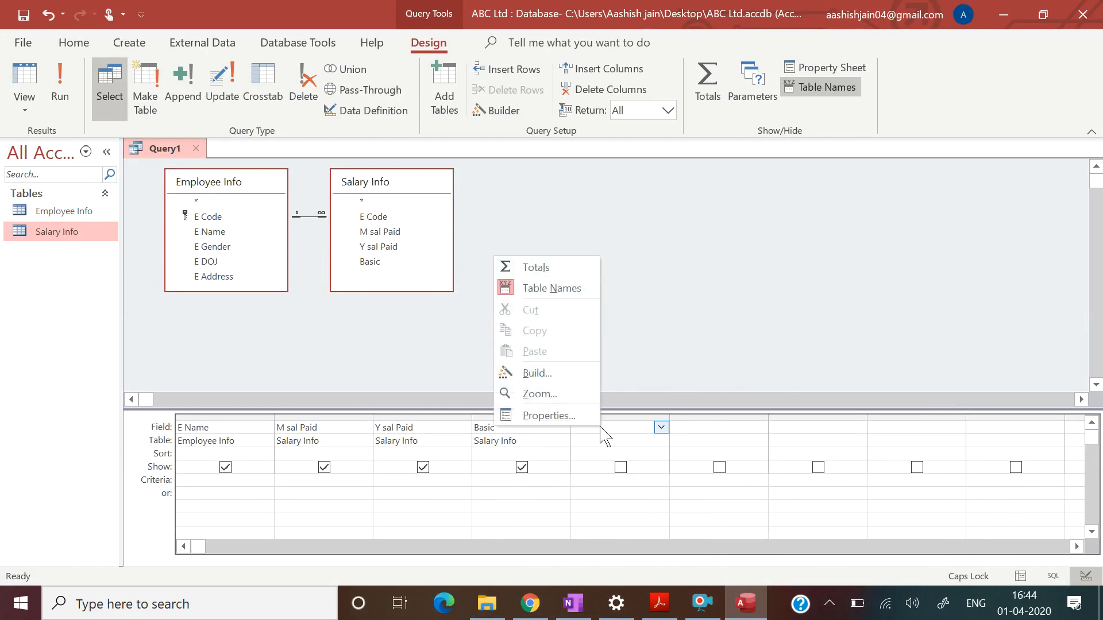
{"action": "left_click", "coordinate": [537, 373]}
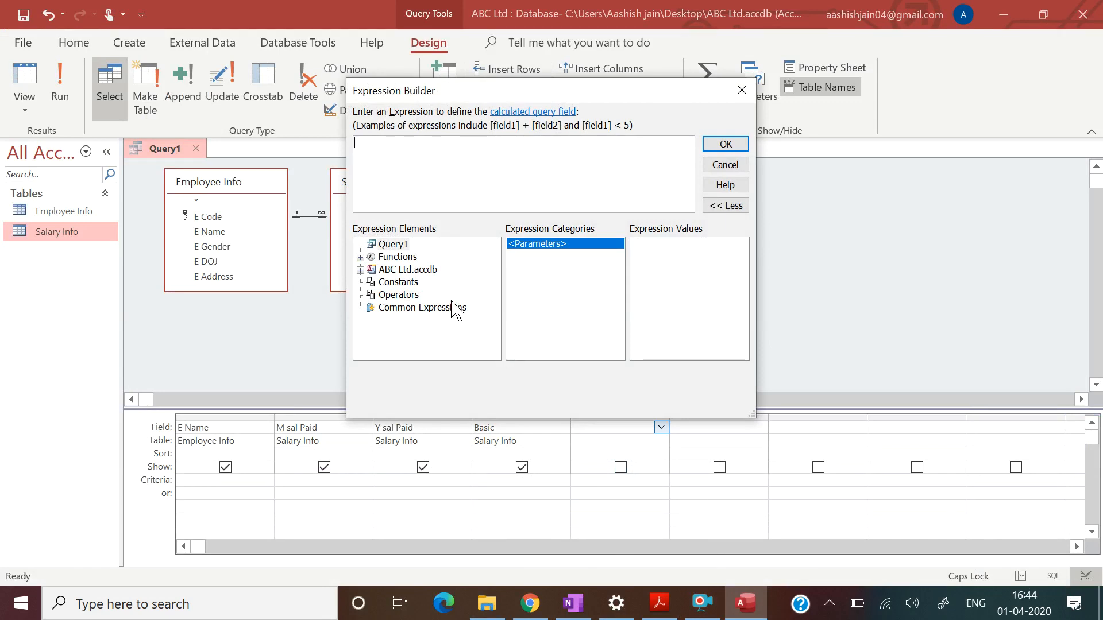
{"action": "double_click", "coordinate": [406, 270]}
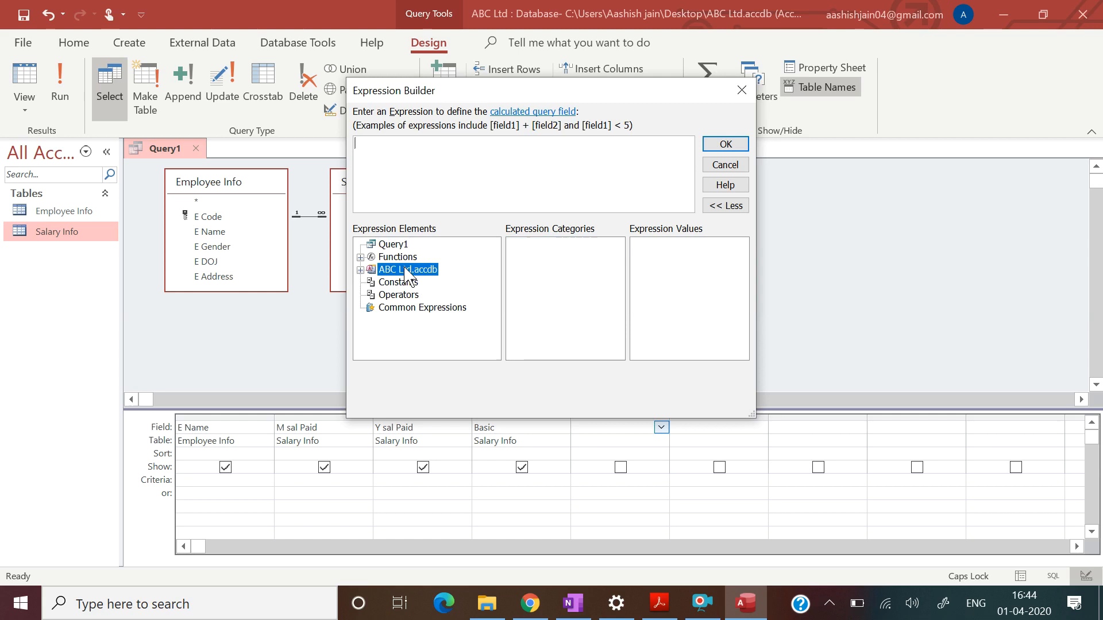
{"action": "double_click", "coordinate": [405, 283]}
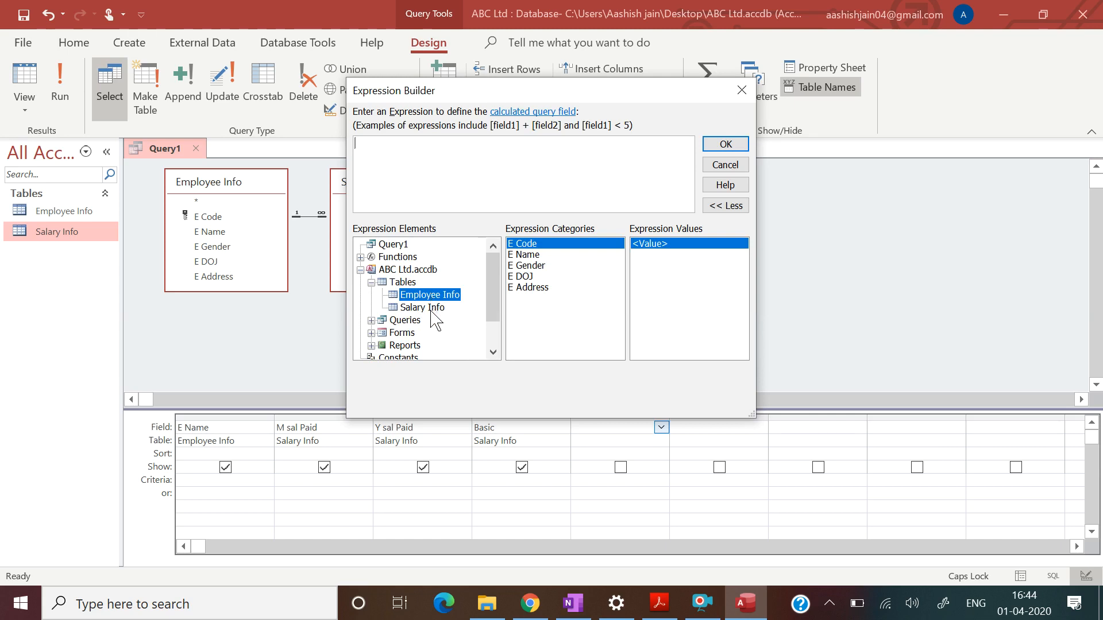
{"action": "left_click", "coordinate": [432, 310]}
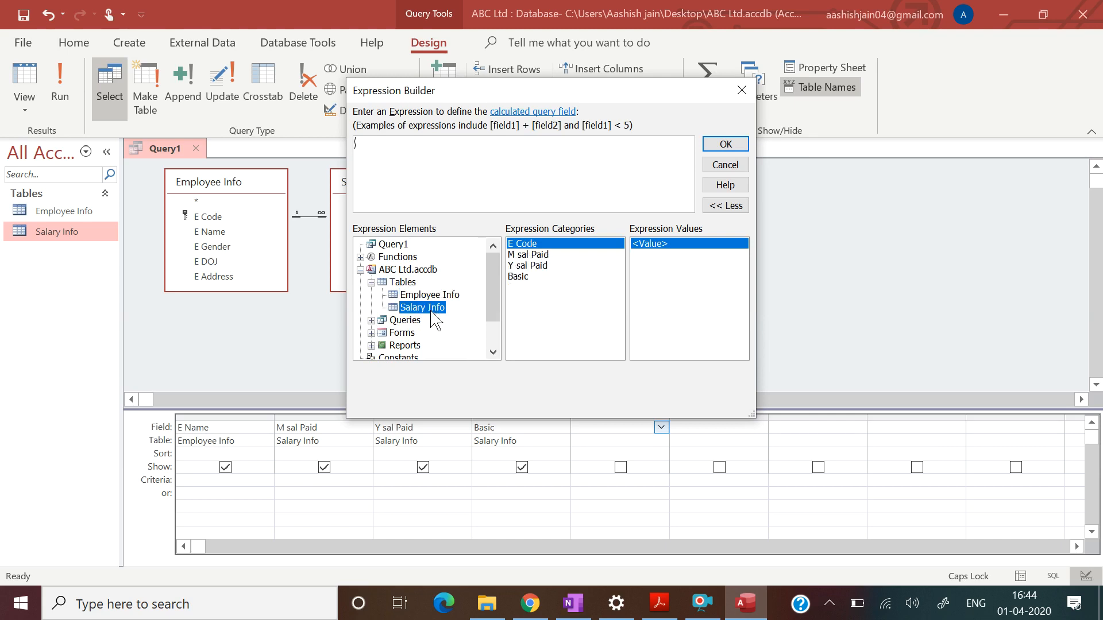
{"action": "double_click", "coordinate": [517, 277]}
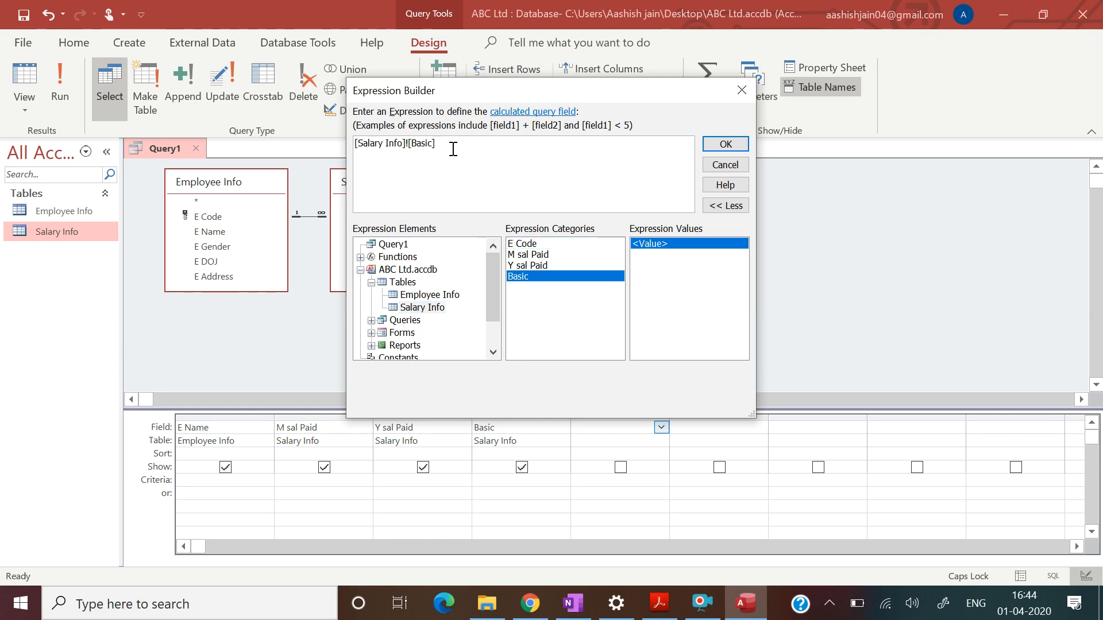
{"action": "type", "text": "*.20"}
{"action": "left_click", "coordinate": [720, 145]}
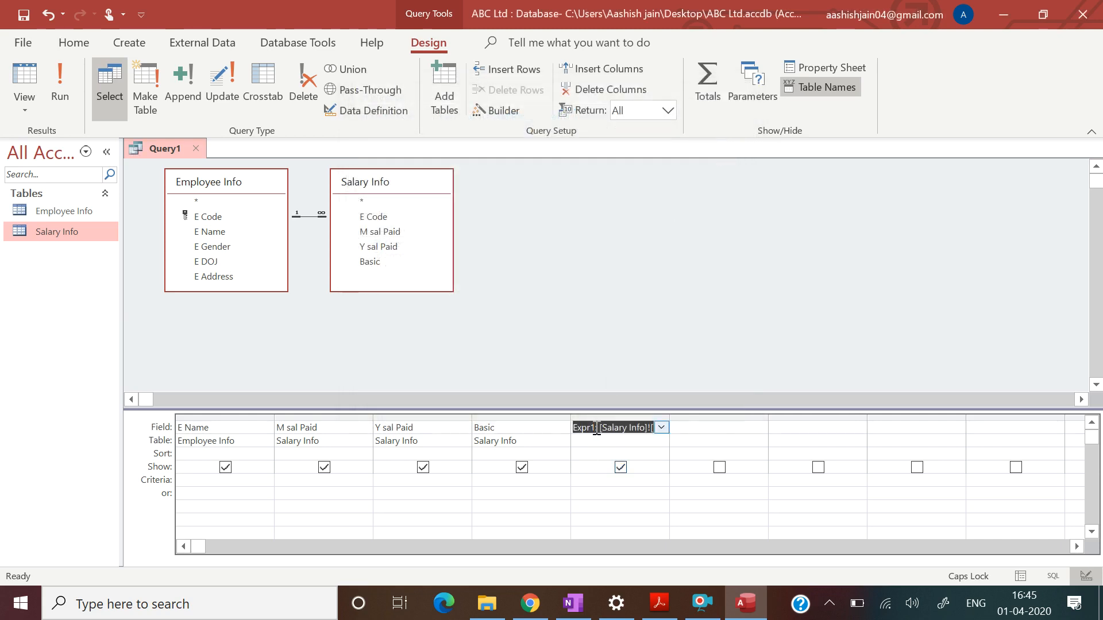
Step: Name the fifth column's calculated field DA and save the query as Query1
{"action": "left_click", "coordinate": [597, 428]}
{"action": "key", "text": "BackSpace"}
{"action": "key", "text": "BackSpace"}
{"action": "key", "text": "BackSpace"}
{"action": "key", "text": "BackSpace"}
{"action": "key", "text": "BackSpace"}
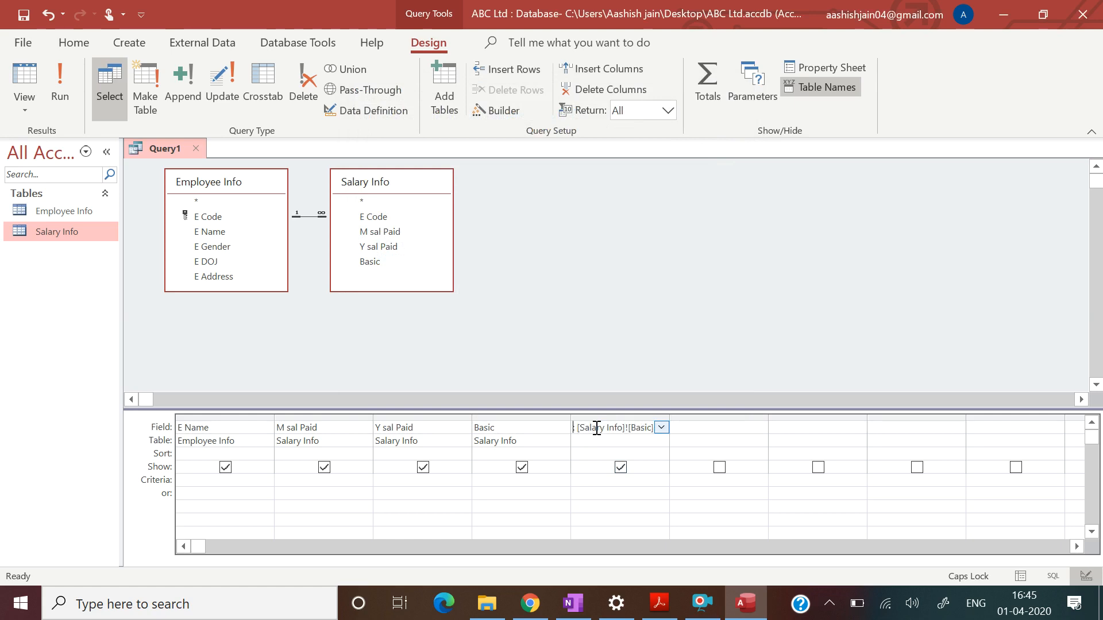
{"action": "type", "text": "DA"}
{"action": "key", "text": "Tab"}
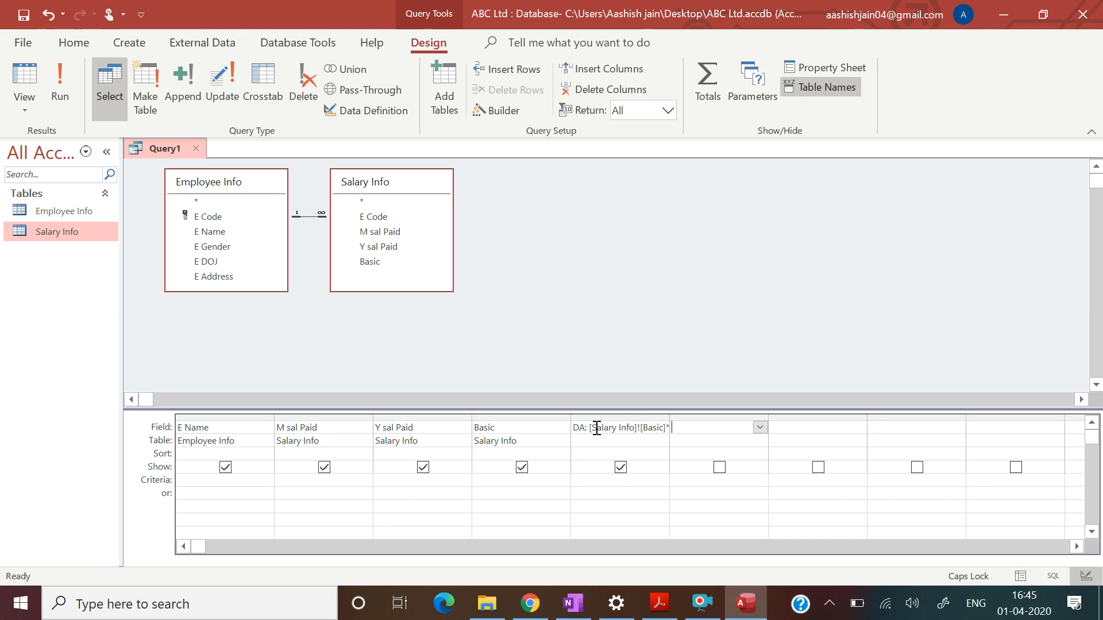
{"action": "key", "text": "ctrl+s"}
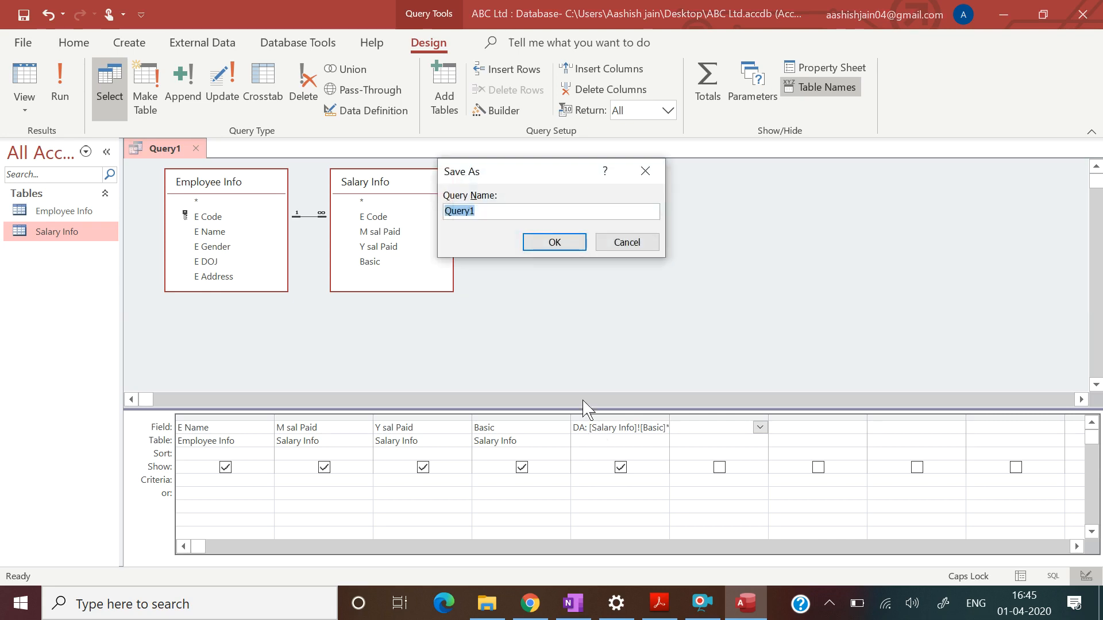
{"action": "left_click", "coordinate": [554, 242]}
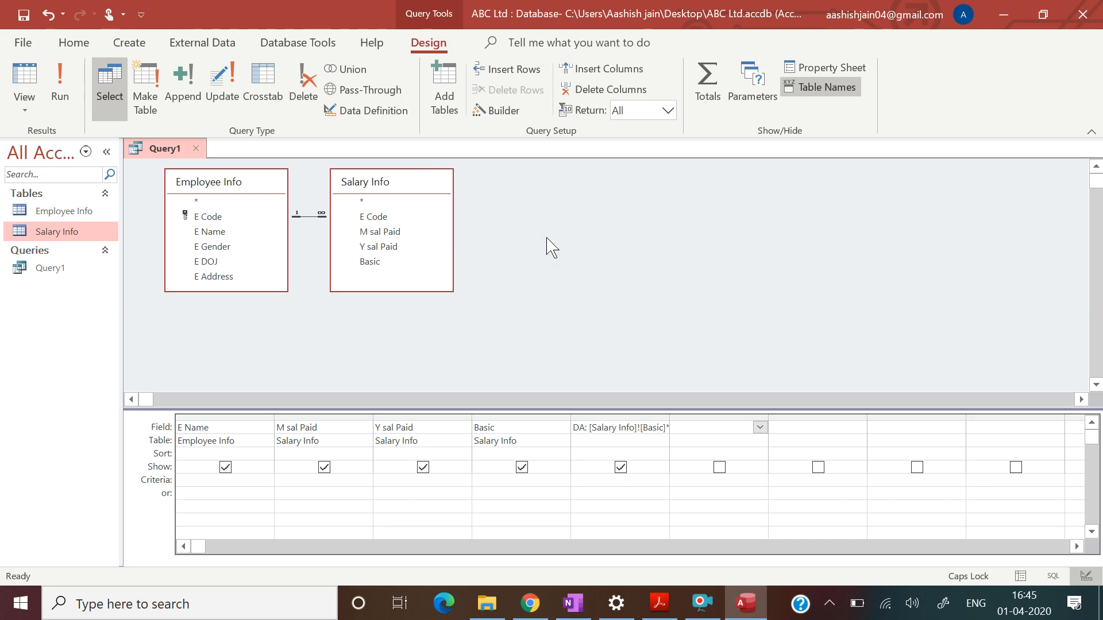
Step: Check the HRA formula in the PDF and start the sixth column's expression in Access as [Salary Info]![Basic] + [DA]
{"action": "left_click", "coordinate": [661, 604]}
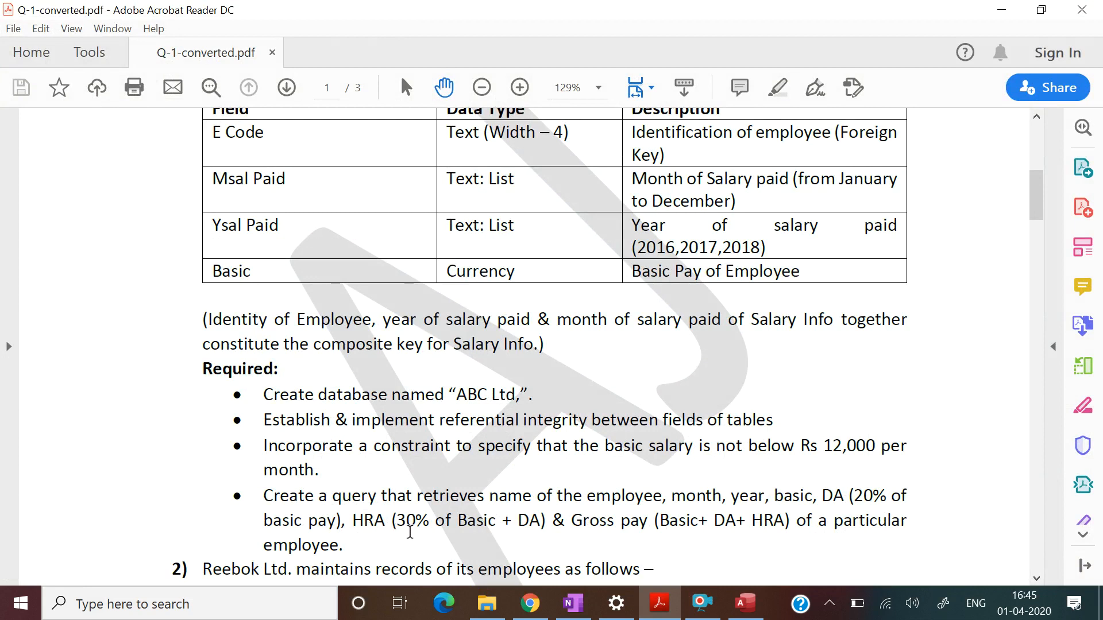
{"action": "left_click", "coordinate": [660, 603]}
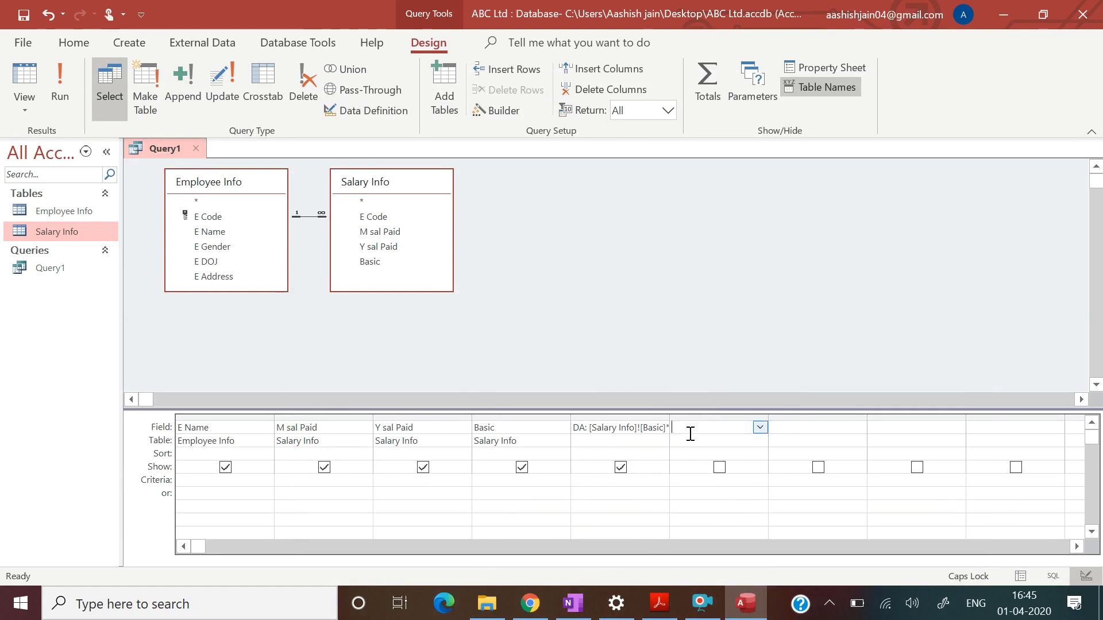
{"action": "right_click", "coordinate": [692, 430]}
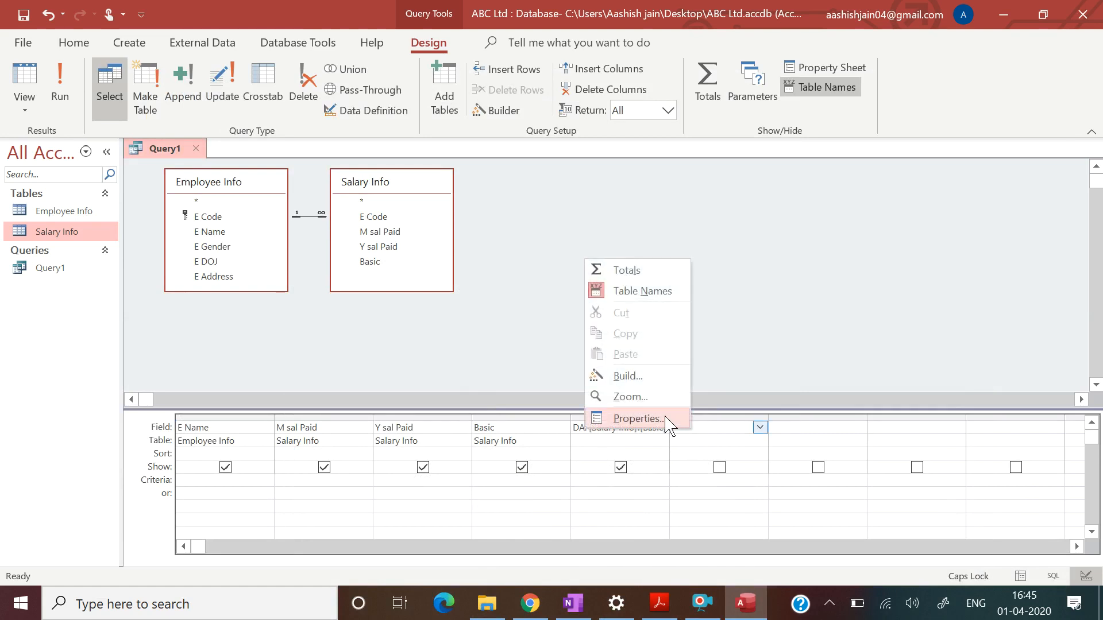
{"action": "left_click", "coordinate": [639, 377]}
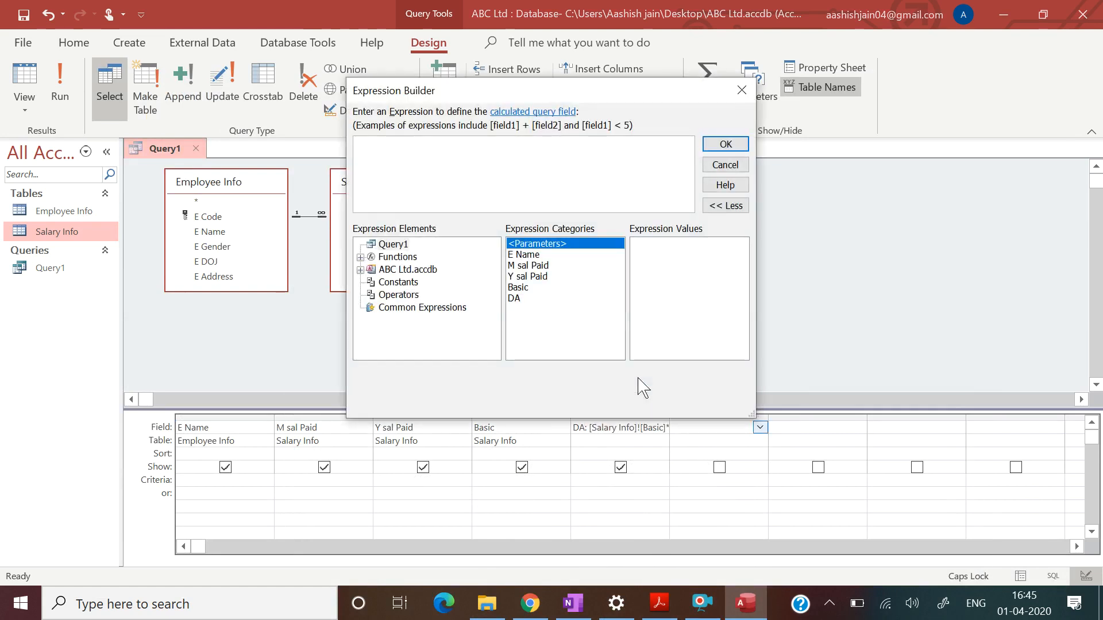
{"action": "double_click", "coordinate": [421, 270]}
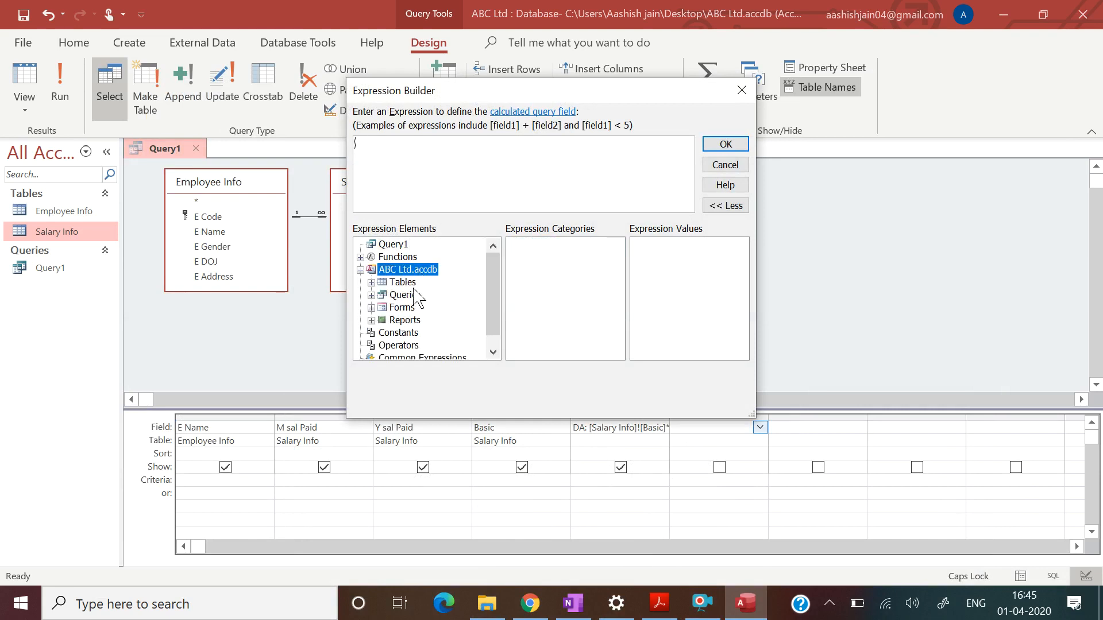
{"action": "double_click", "coordinate": [402, 282]}
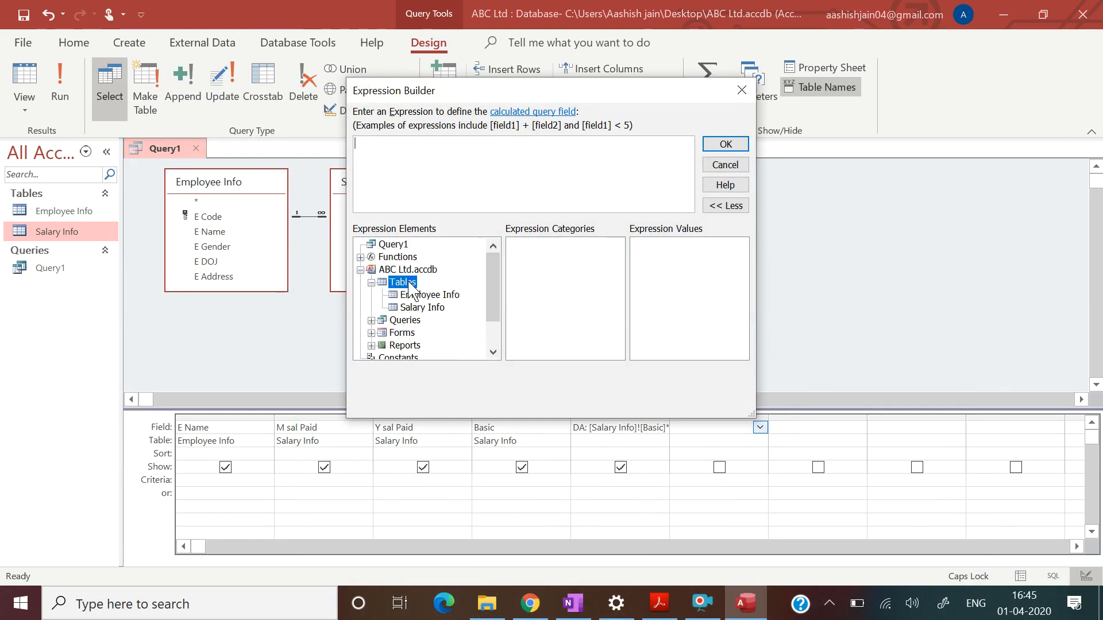
{"action": "left_click", "coordinate": [423, 308]}
{"action": "double_click", "coordinate": [526, 279]}
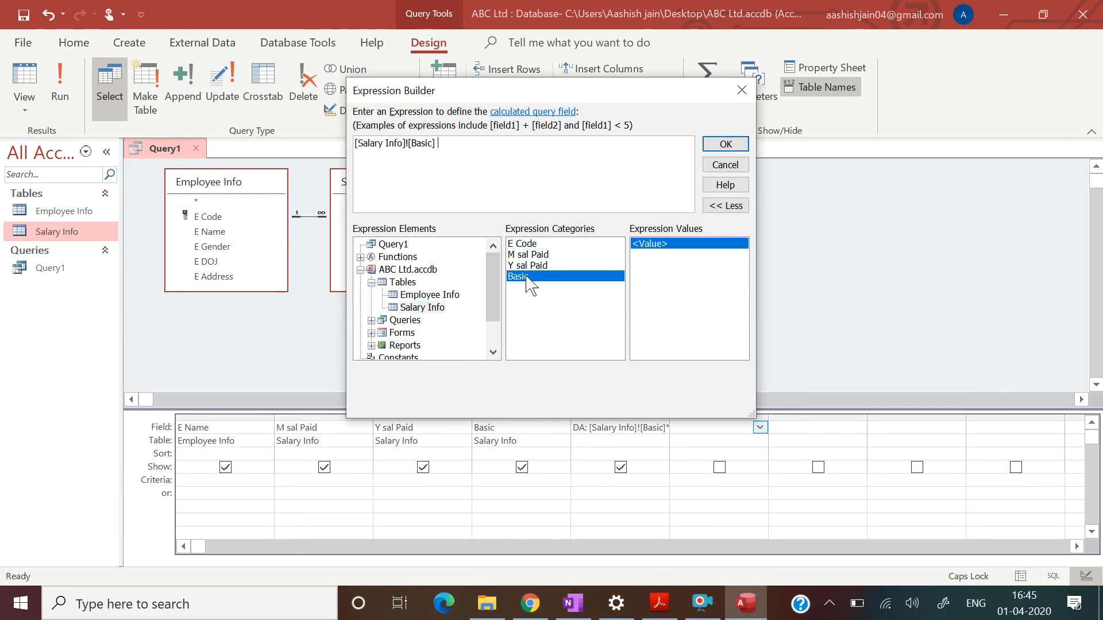
{"action": "type", "text": "+"}
{"action": "double_click", "coordinate": [409, 322]}
{"action": "left_click", "coordinate": [415, 333]}
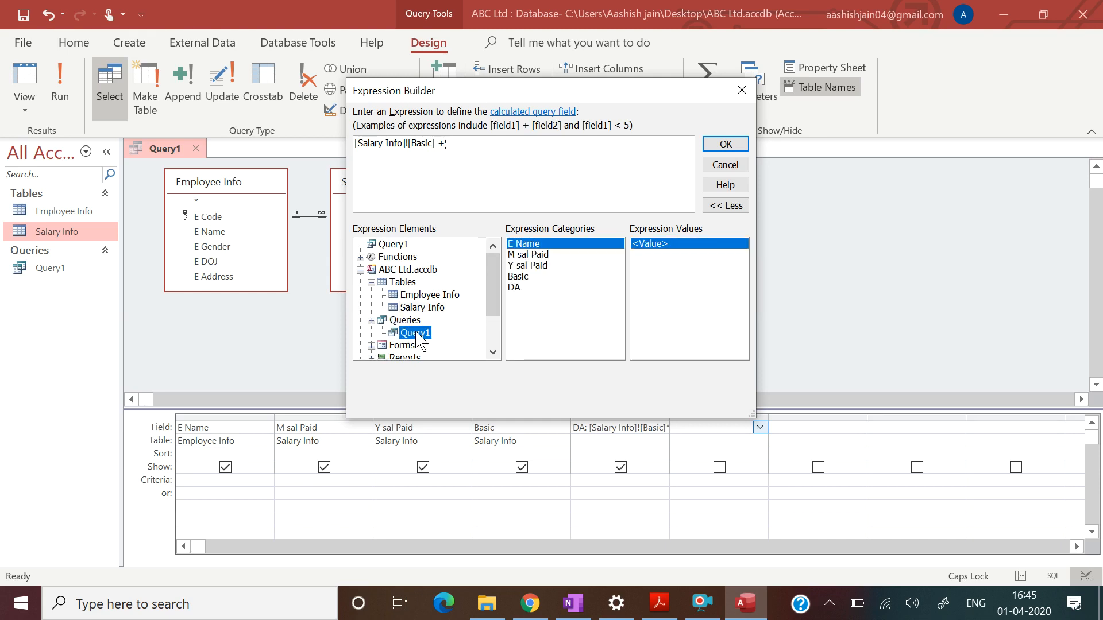
{"action": "double_click", "coordinate": [514, 287]}
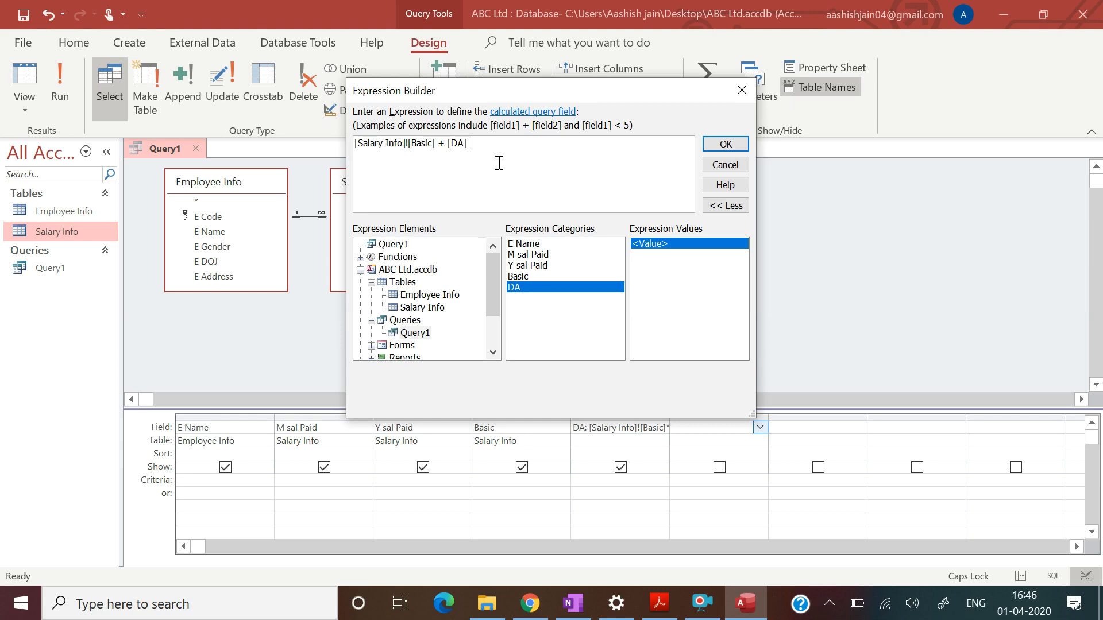
Step: Enclose the Basic and DA sum in parentheses, multiply it by .30, and apply the expression to the sixth column
{"action": "type", "text": ")"}
{"action": "type", "text": "( "}
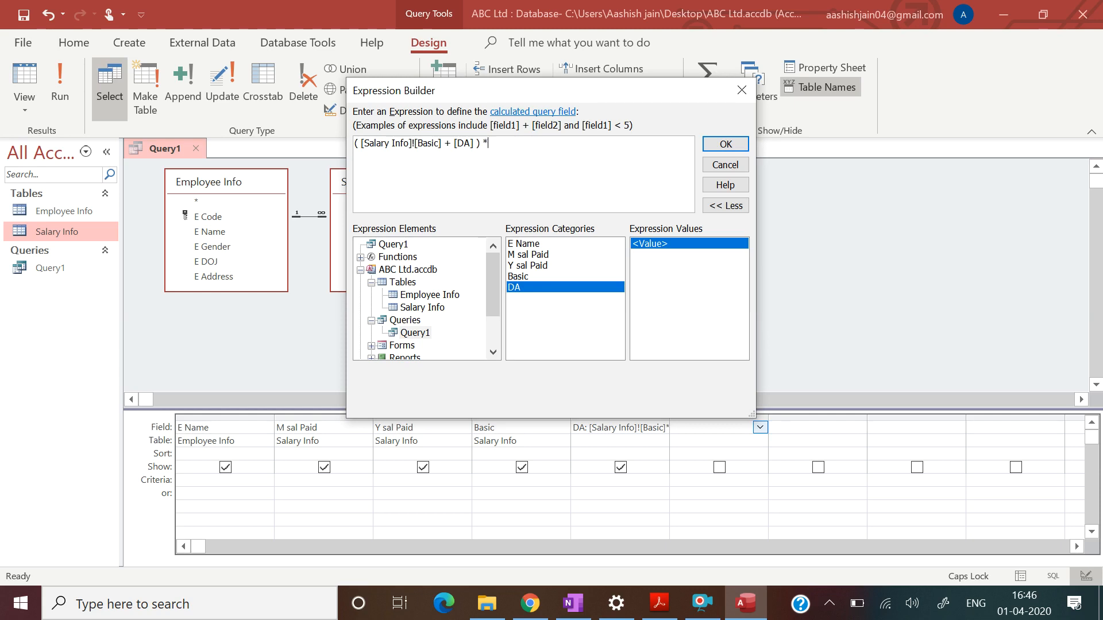
{"action": "type", "text": " *.30"}
{"action": "left_click", "coordinate": [724, 145]}
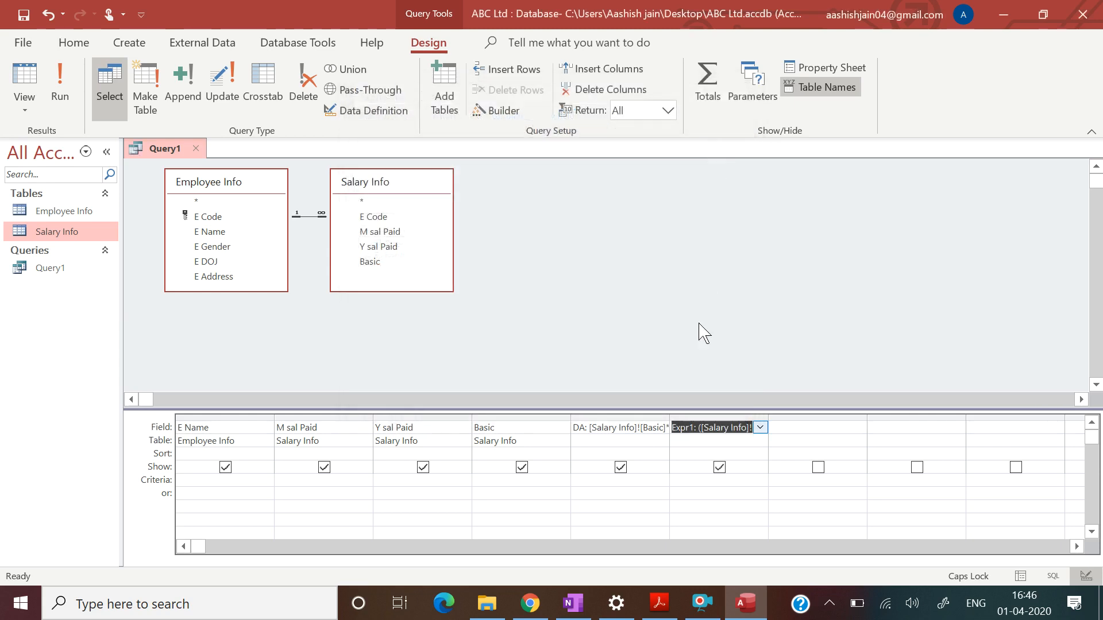
Step: Name the sixth column's calculated field HRA
{"action": "left_click", "coordinate": [694, 427]}
{"action": "key", "text": "BackSpace"}
{"action": "key", "text": "BackSpace"}
{"action": "key", "text": "BackSpace"}
{"action": "key", "text": "BackSpace"}
{"action": "key", "text": "BackSpace"}
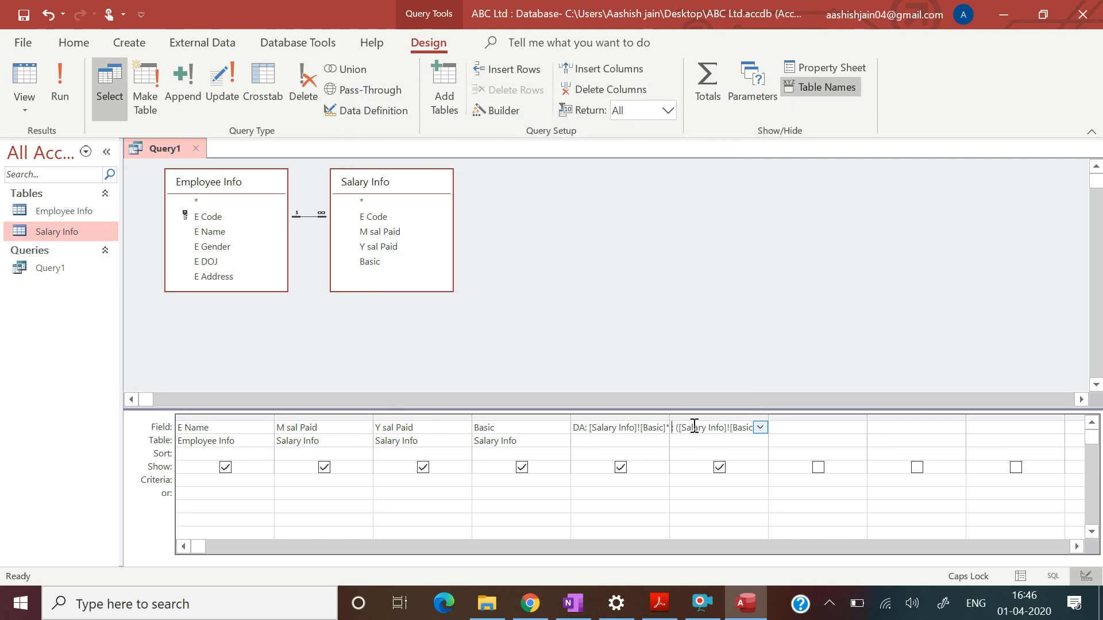
{"action": "type", "text": "HRA:"}
{"action": "key", "text": "Tab"}
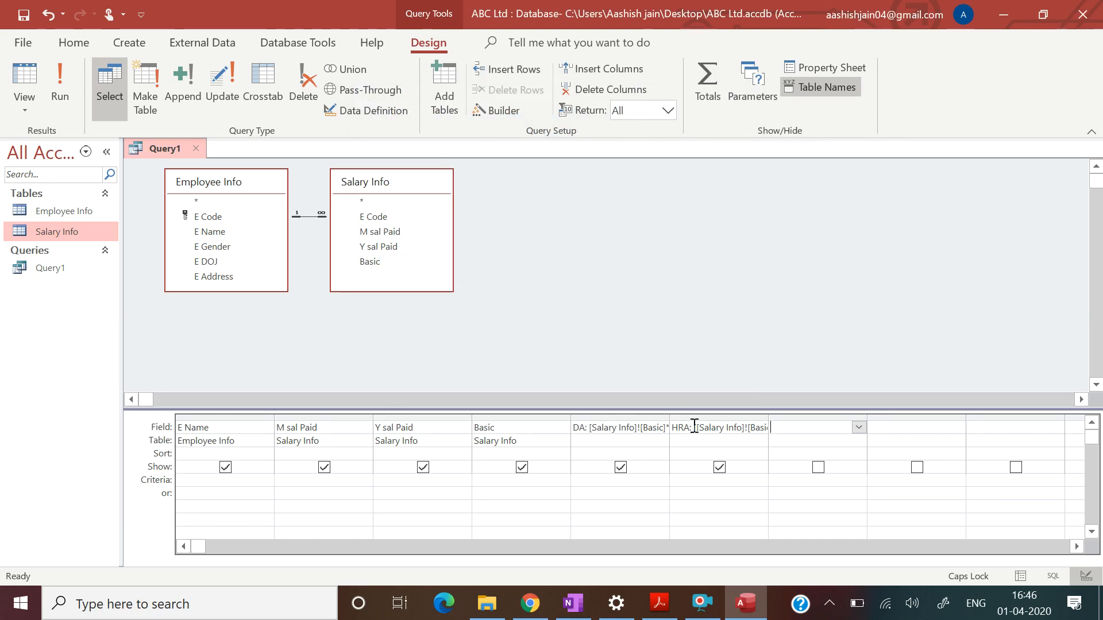
Step: Build the seventh column's expression from the query's own fields as [Basic] + [DA] + [HRA]
{"action": "right_click", "coordinate": [789, 432]}
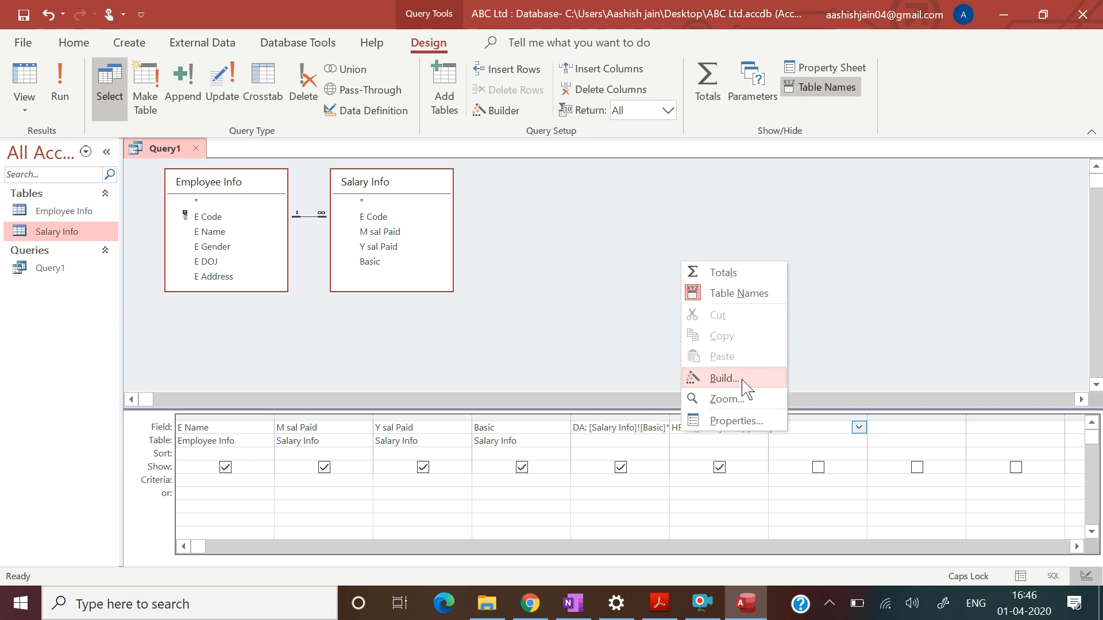
{"action": "left_click", "coordinate": [725, 378]}
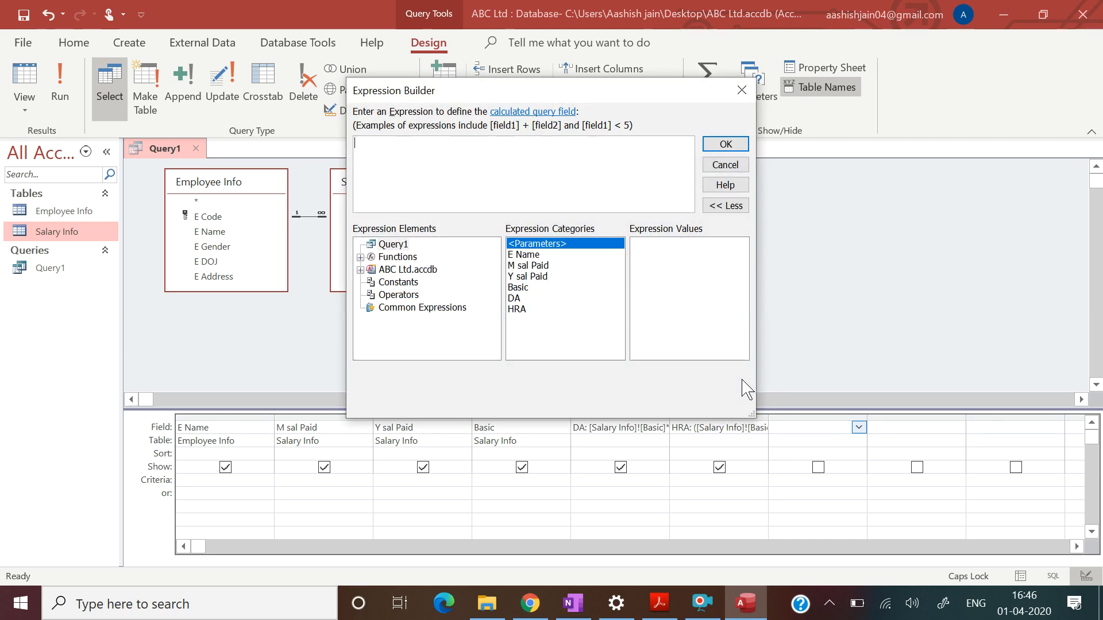
{"action": "double_click", "coordinate": [524, 288]}
{"action": "double_click", "coordinate": [514, 298]}
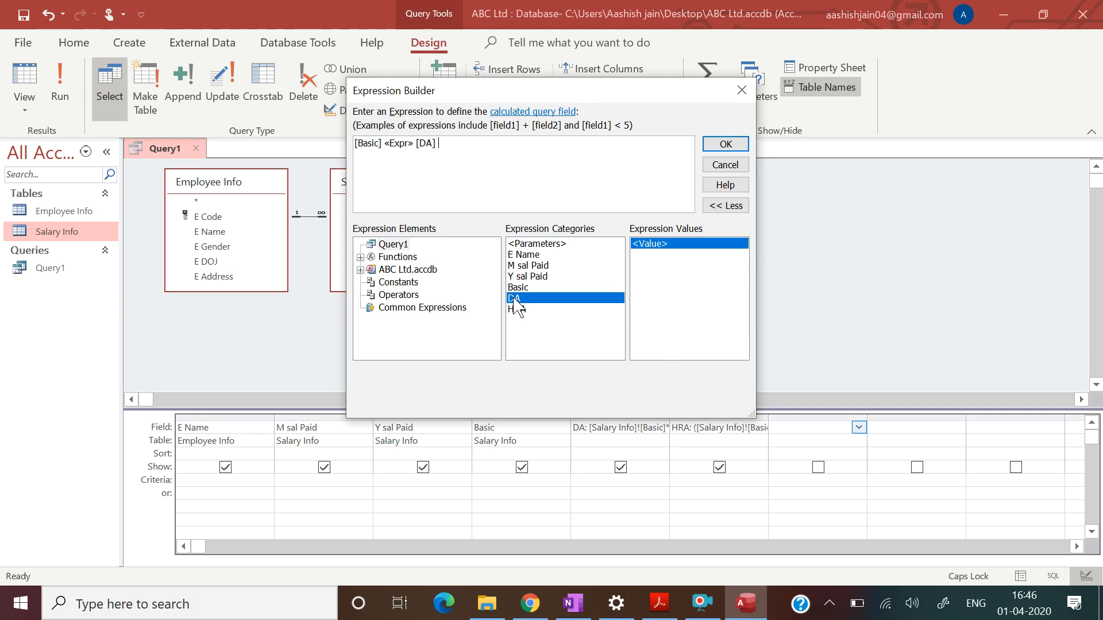
{"action": "double_click", "coordinate": [465, 148]}
{"action": "key", "text": "BackSpace"}
{"action": "key", "text": "BackSpace"}
{"action": "key", "text": "BackSpace"}
{"action": "key", "text": "BackSpace"}
{"action": "key", "text": "BackSpace"}
{"action": "key", "text": "BackSpace"}
{"action": "key", "text": "BackSpace"}
{"action": "key", "text": "BackSpace"}
{"action": "type", "text": "+"}
{"action": "double_click", "coordinate": [525, 299]}
{"action": "type", "text": "+"}
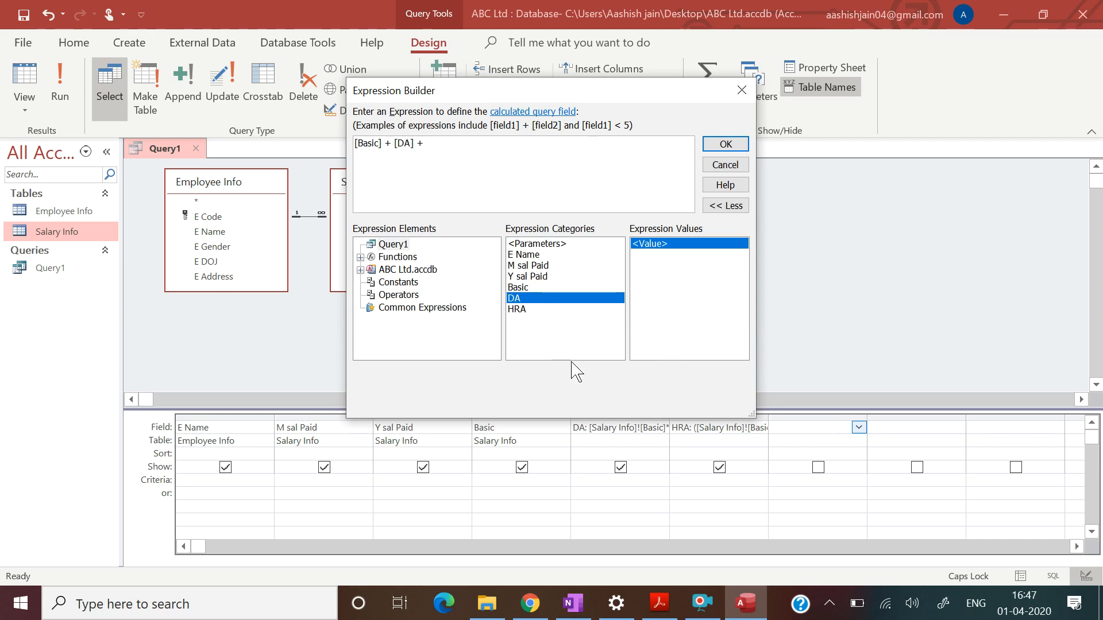
{"action": "double_click", "coordinate": [525, 311]}
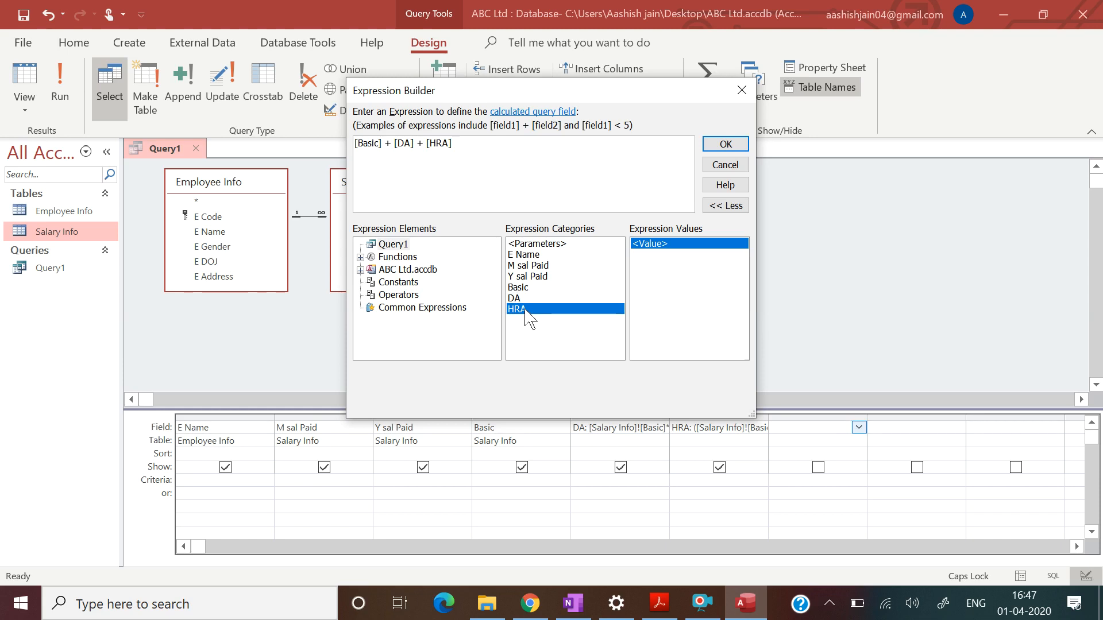
{"action": "left_click", "coordinate": [729, 146]}
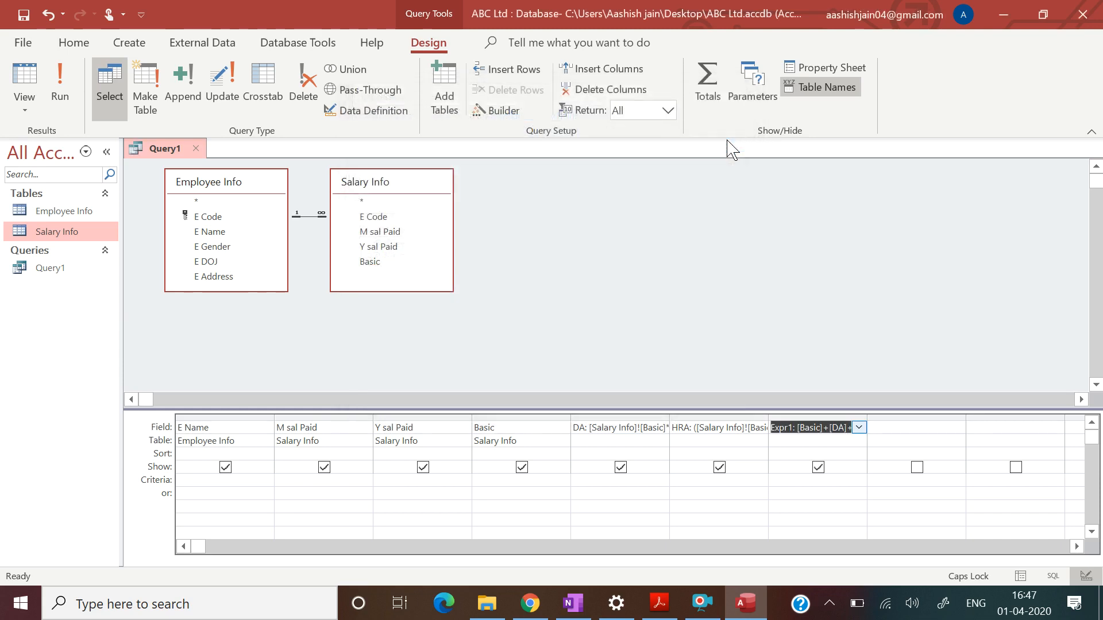
Step: Name the seventh column's calculated field Gross and run the query
{"action": "left_click", "coordinate": [793, 428]}
{"action": "key", "text": "BackSpace"}
{"action": "key", "text": "BackSpace"}
{"action": "key", "text": "BackSpace"}
{"action": "key", "text": "BackSpace"}
{"action": "key", "text": "BackSpace"}
{"action": "type", "text": "Gross"}
{"action": "key", "text": "Tab"}
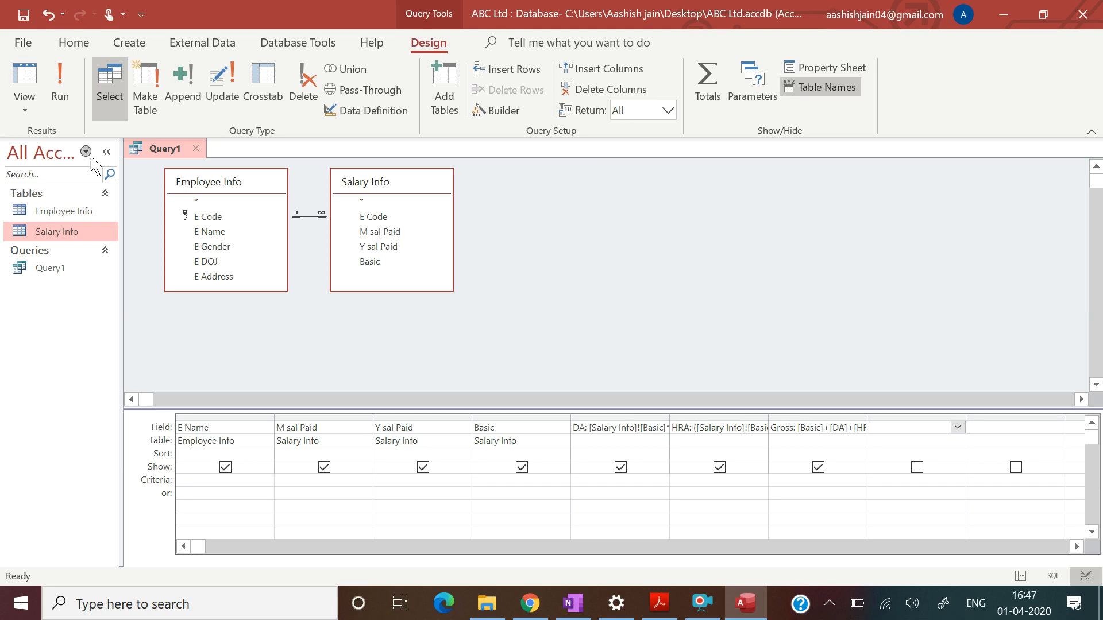
{"action": "left_click", "coordinate": [58, 73]}
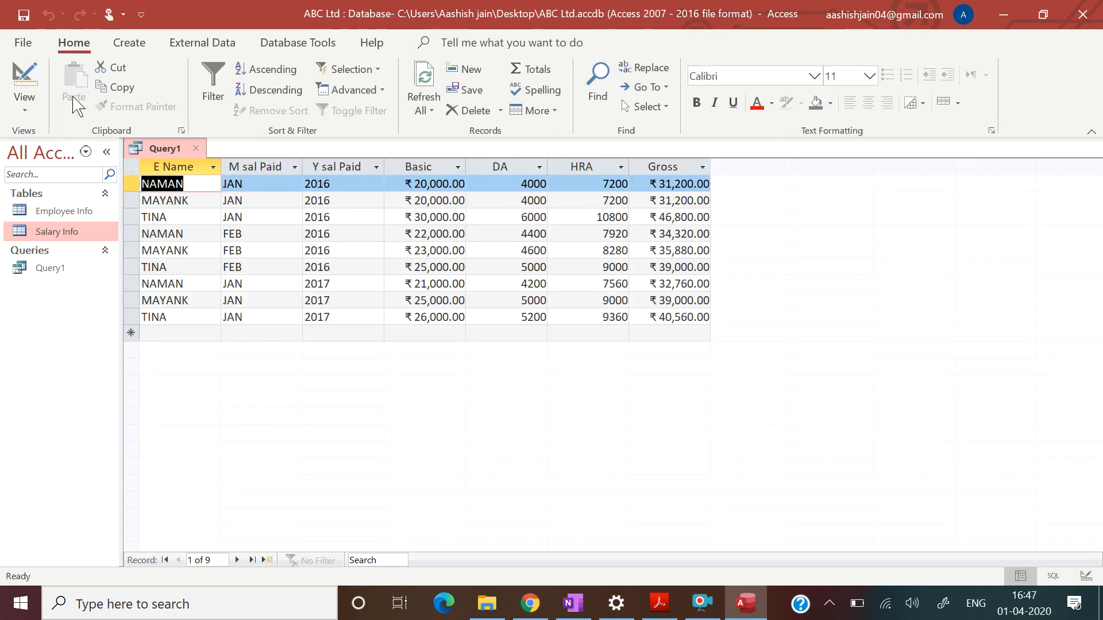